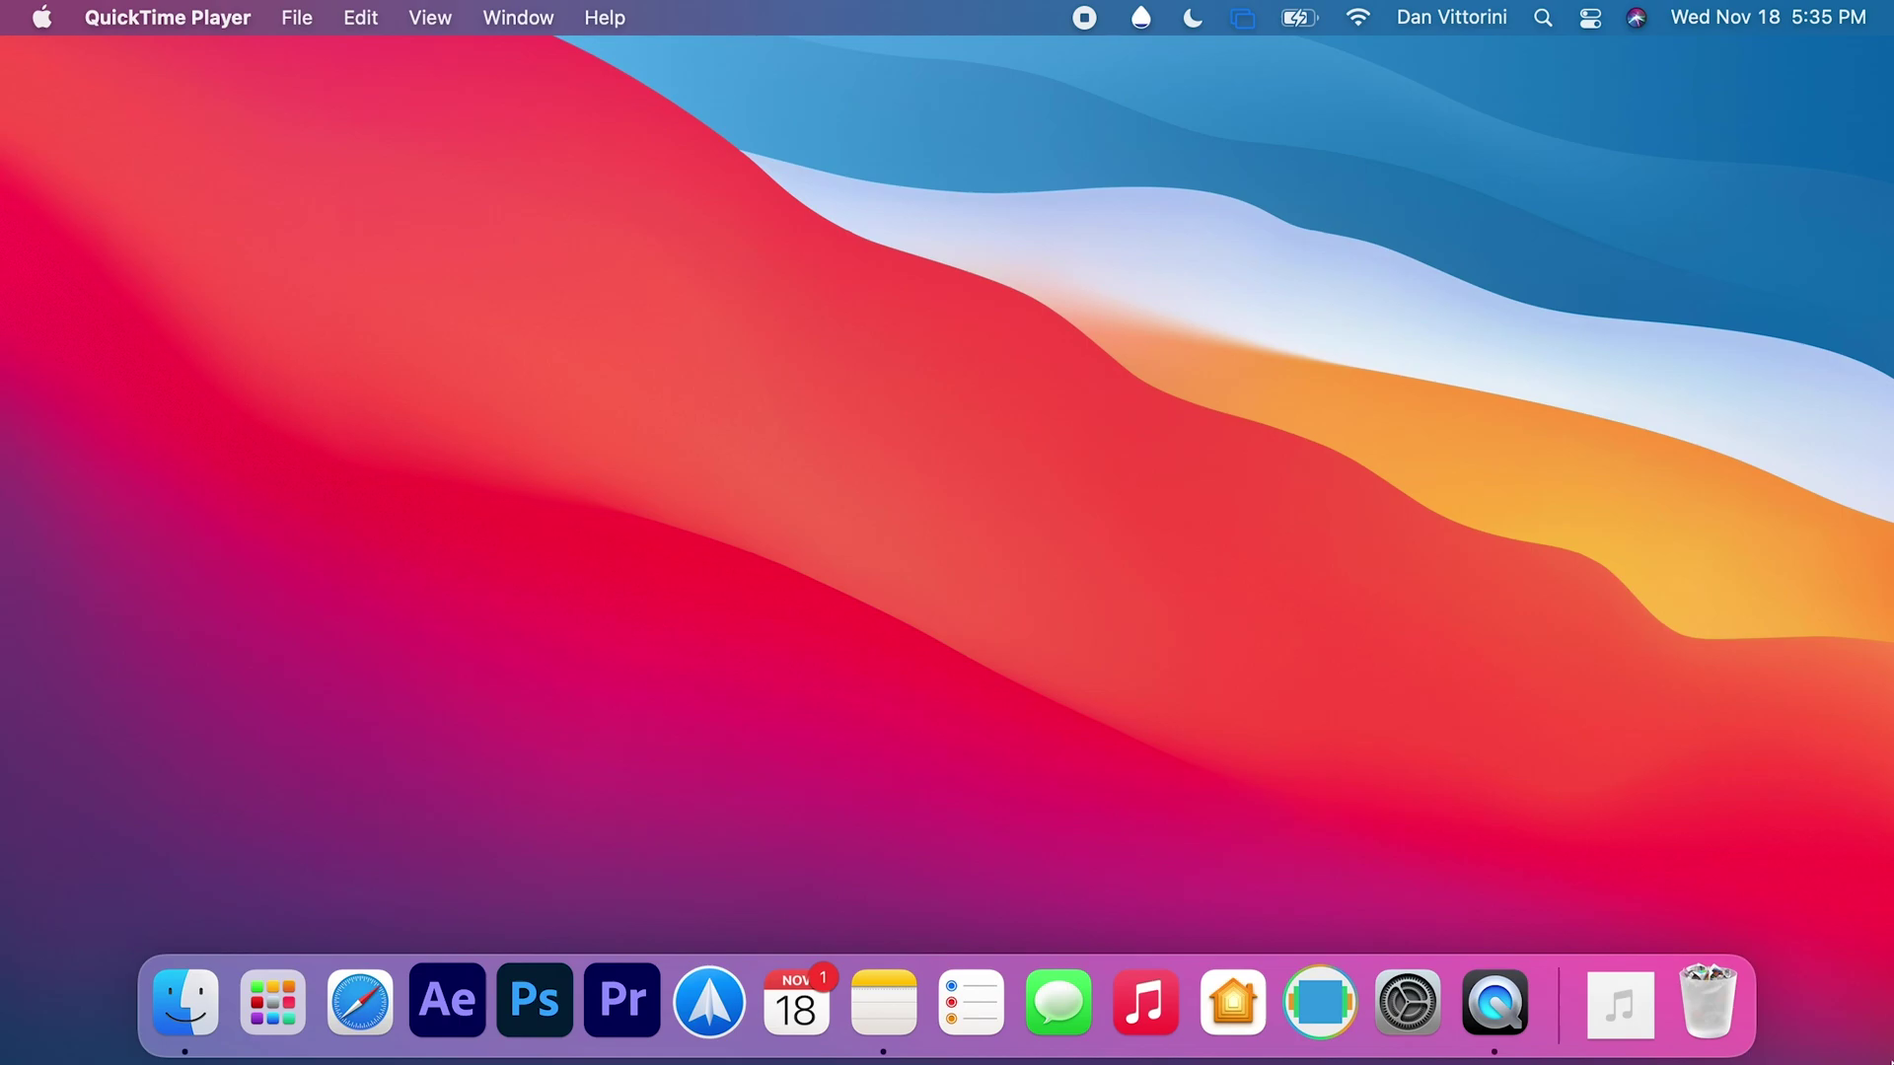
Open Notification Center from the menu-bar clock, scroll through the widgets, and enter widget editing.
click(1813, 24)
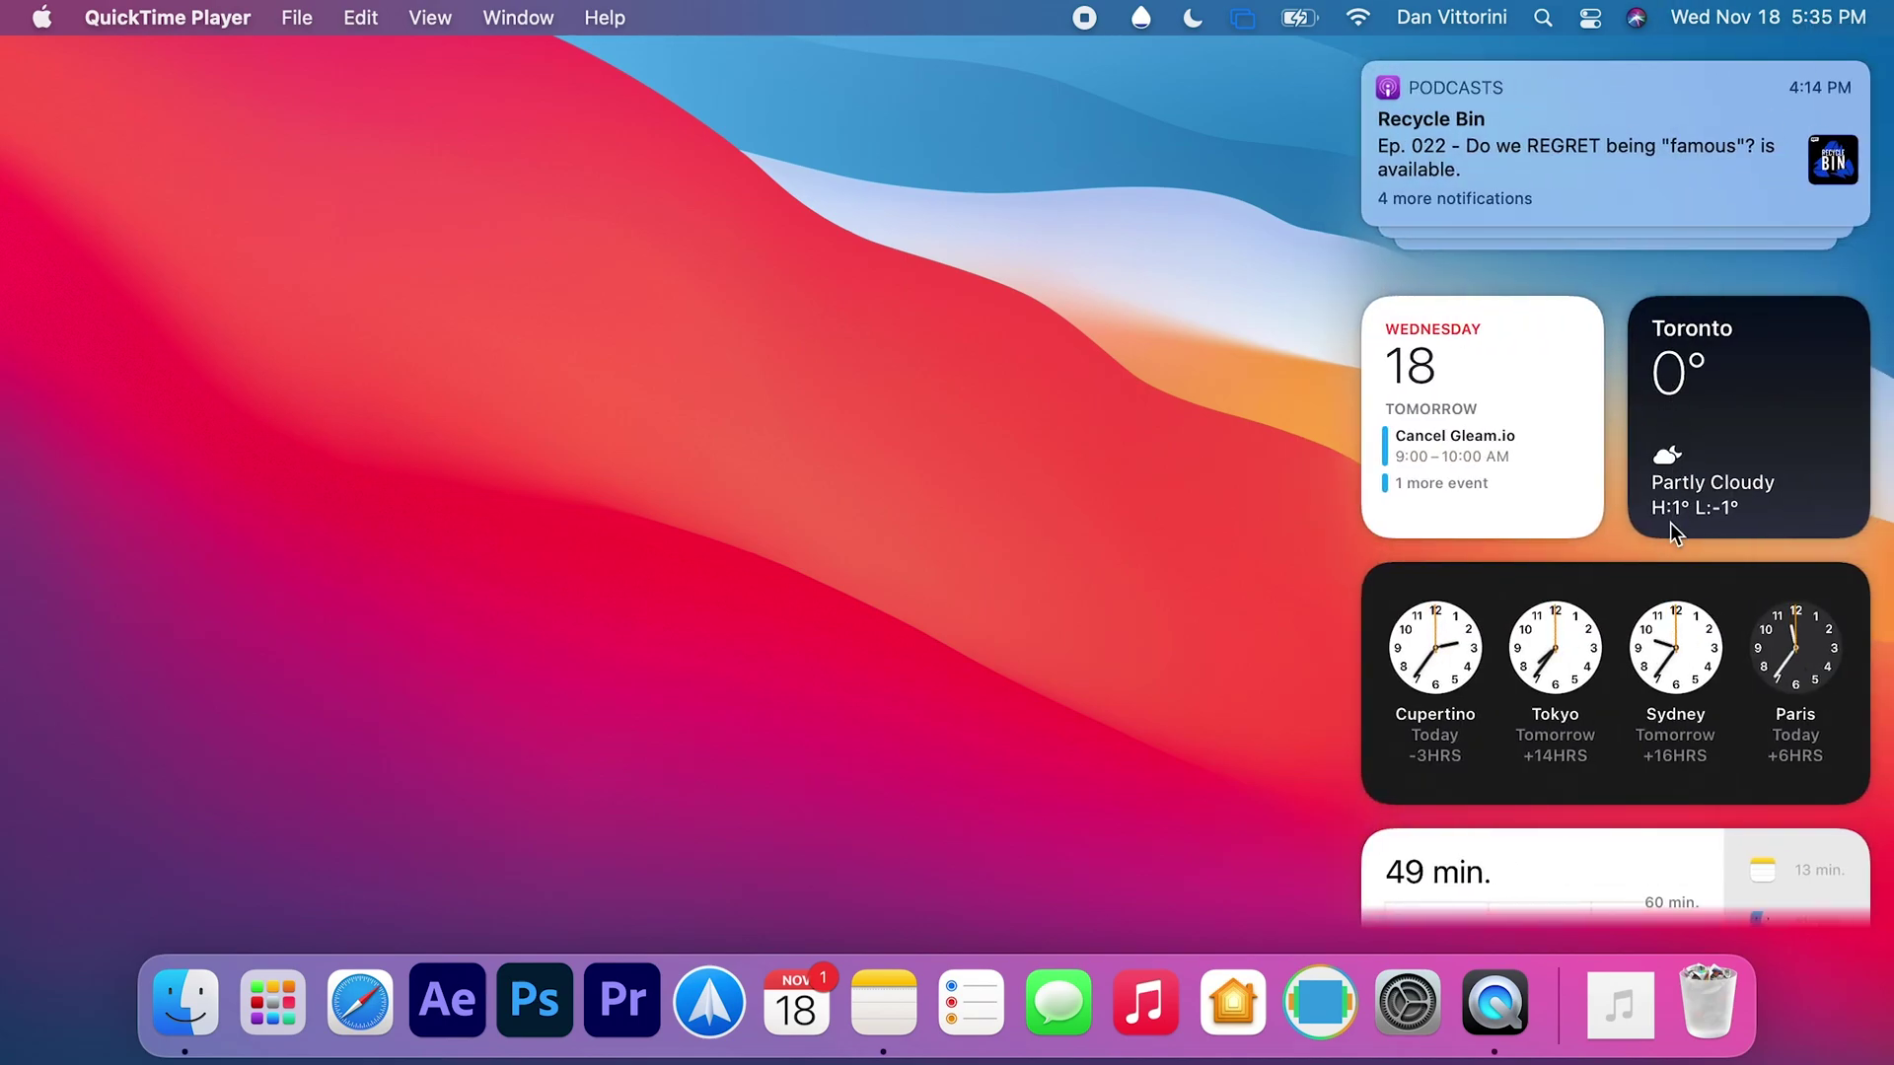
mouse_move(1691, 158)
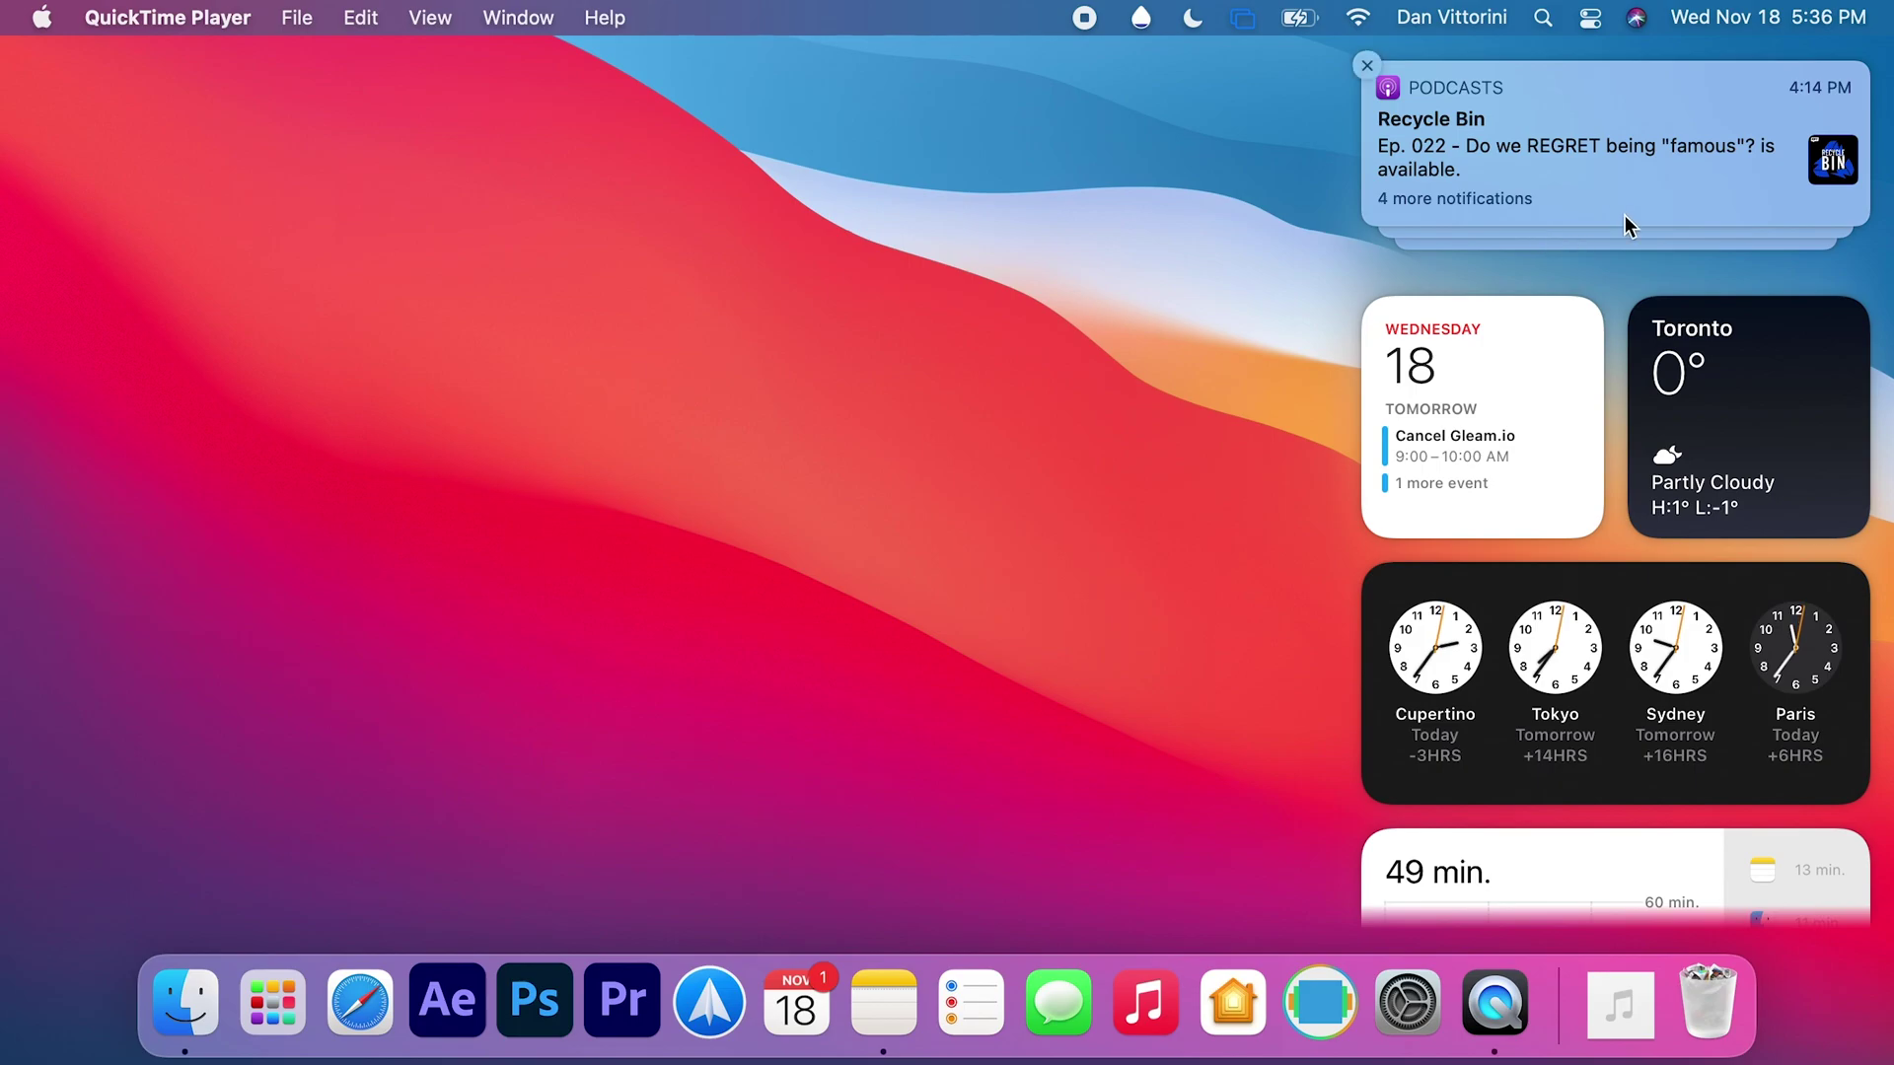
scroll(1625, 741, down, 3)
scroll(1625, 741, down, 15)
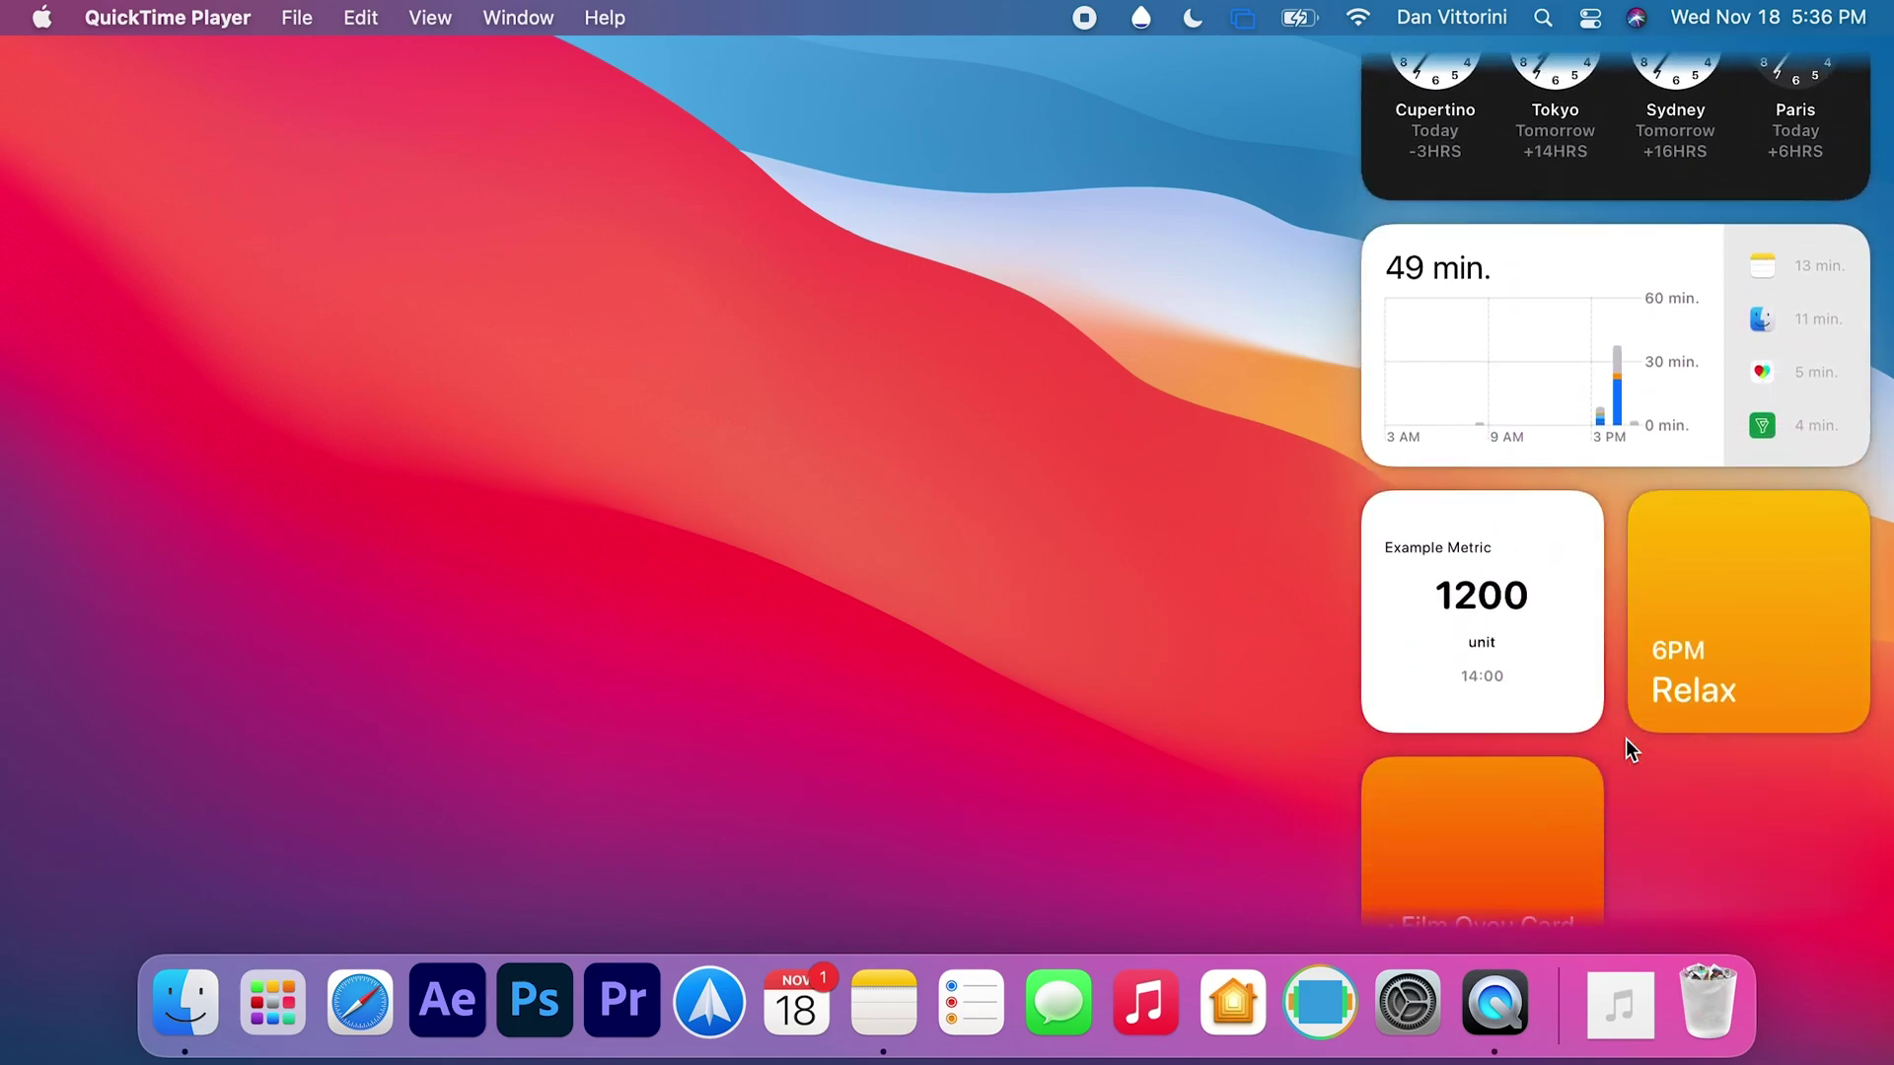
scroll(1625, 748, down, 10)
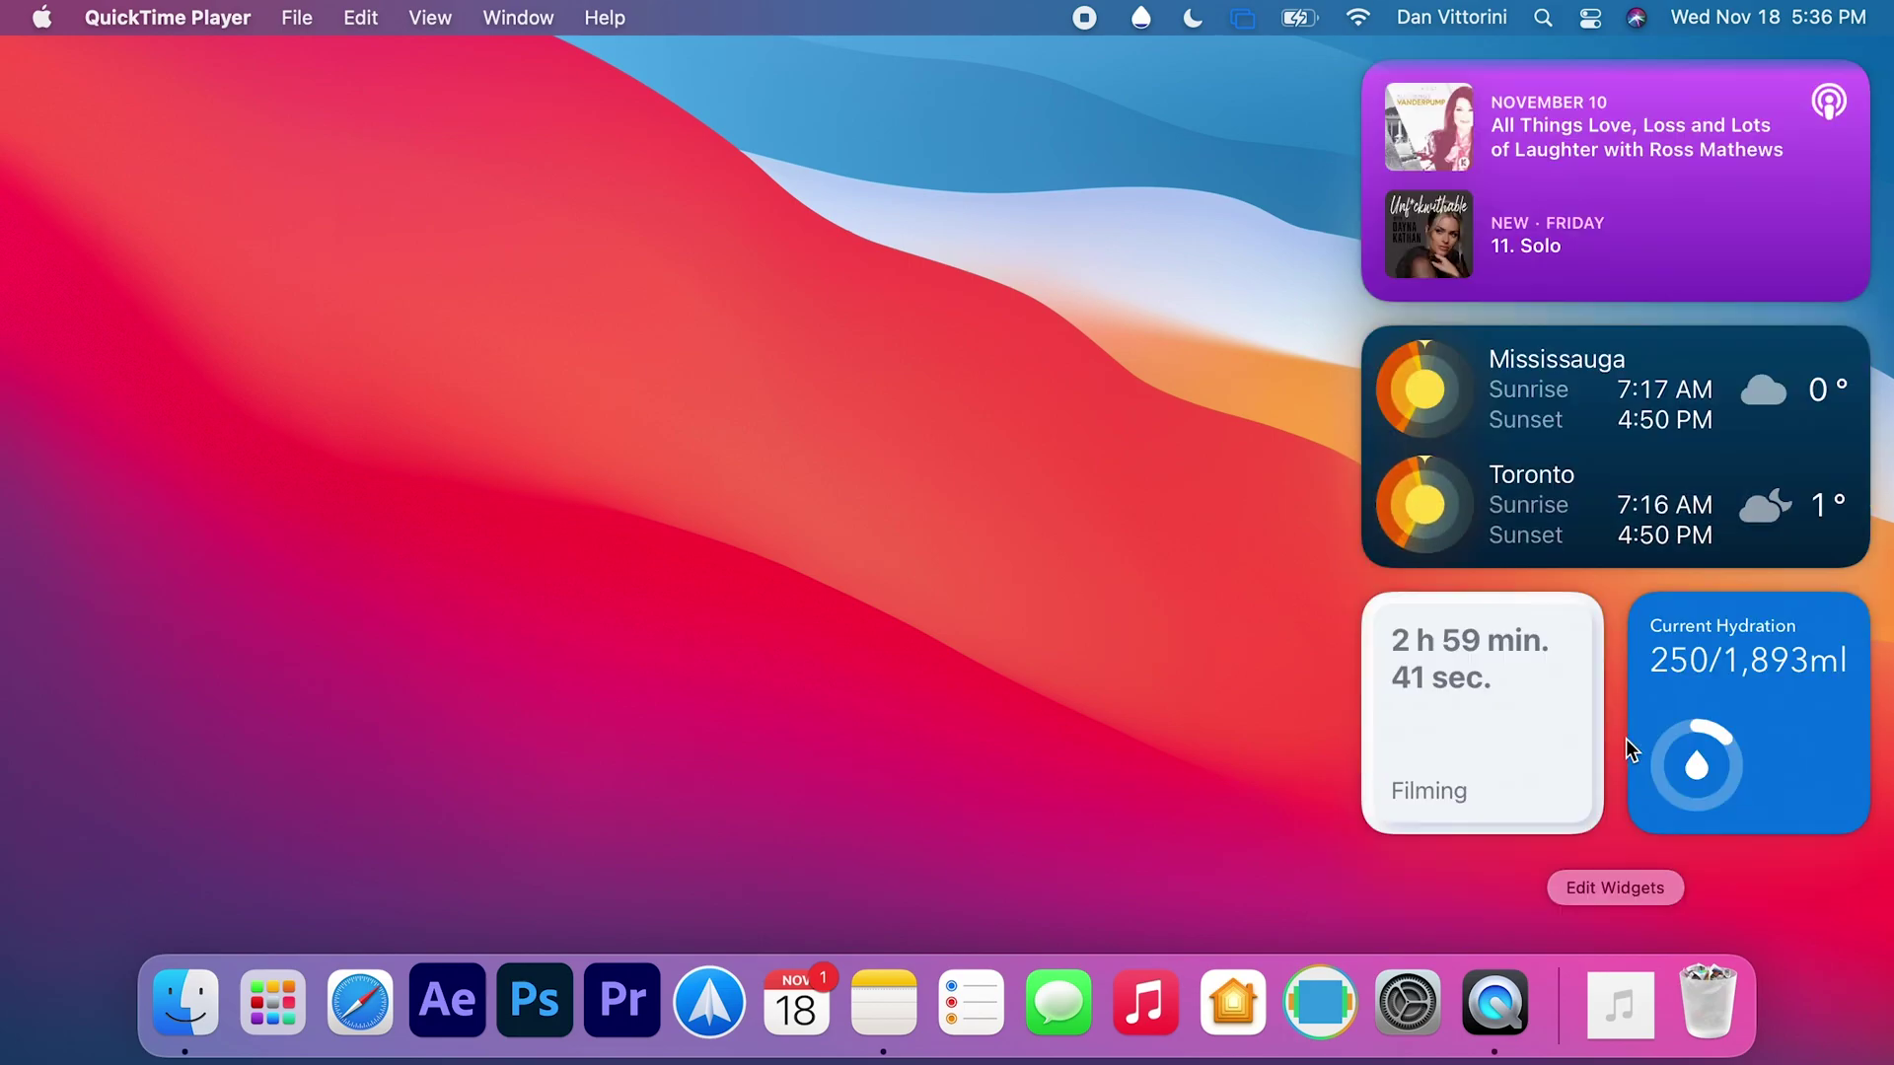
click(1579, 891)
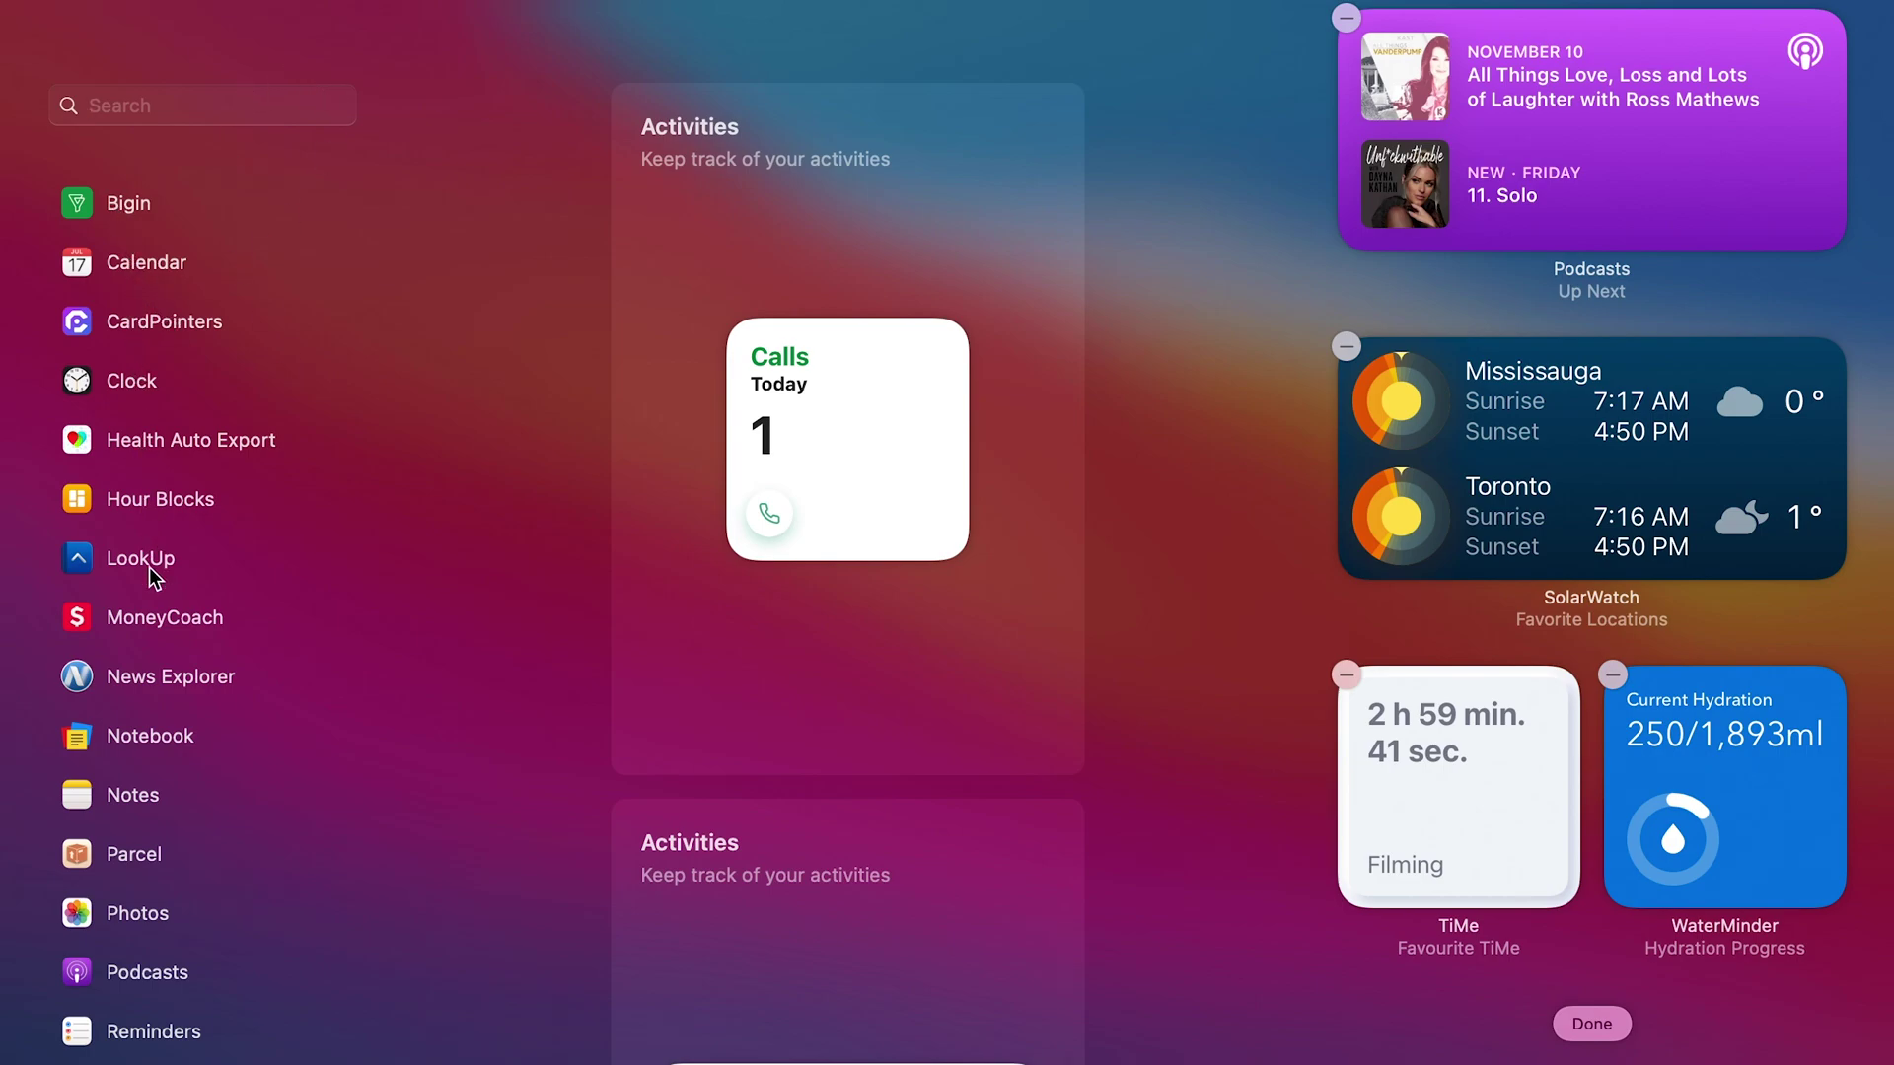
scroll(148, 829, down, 5)
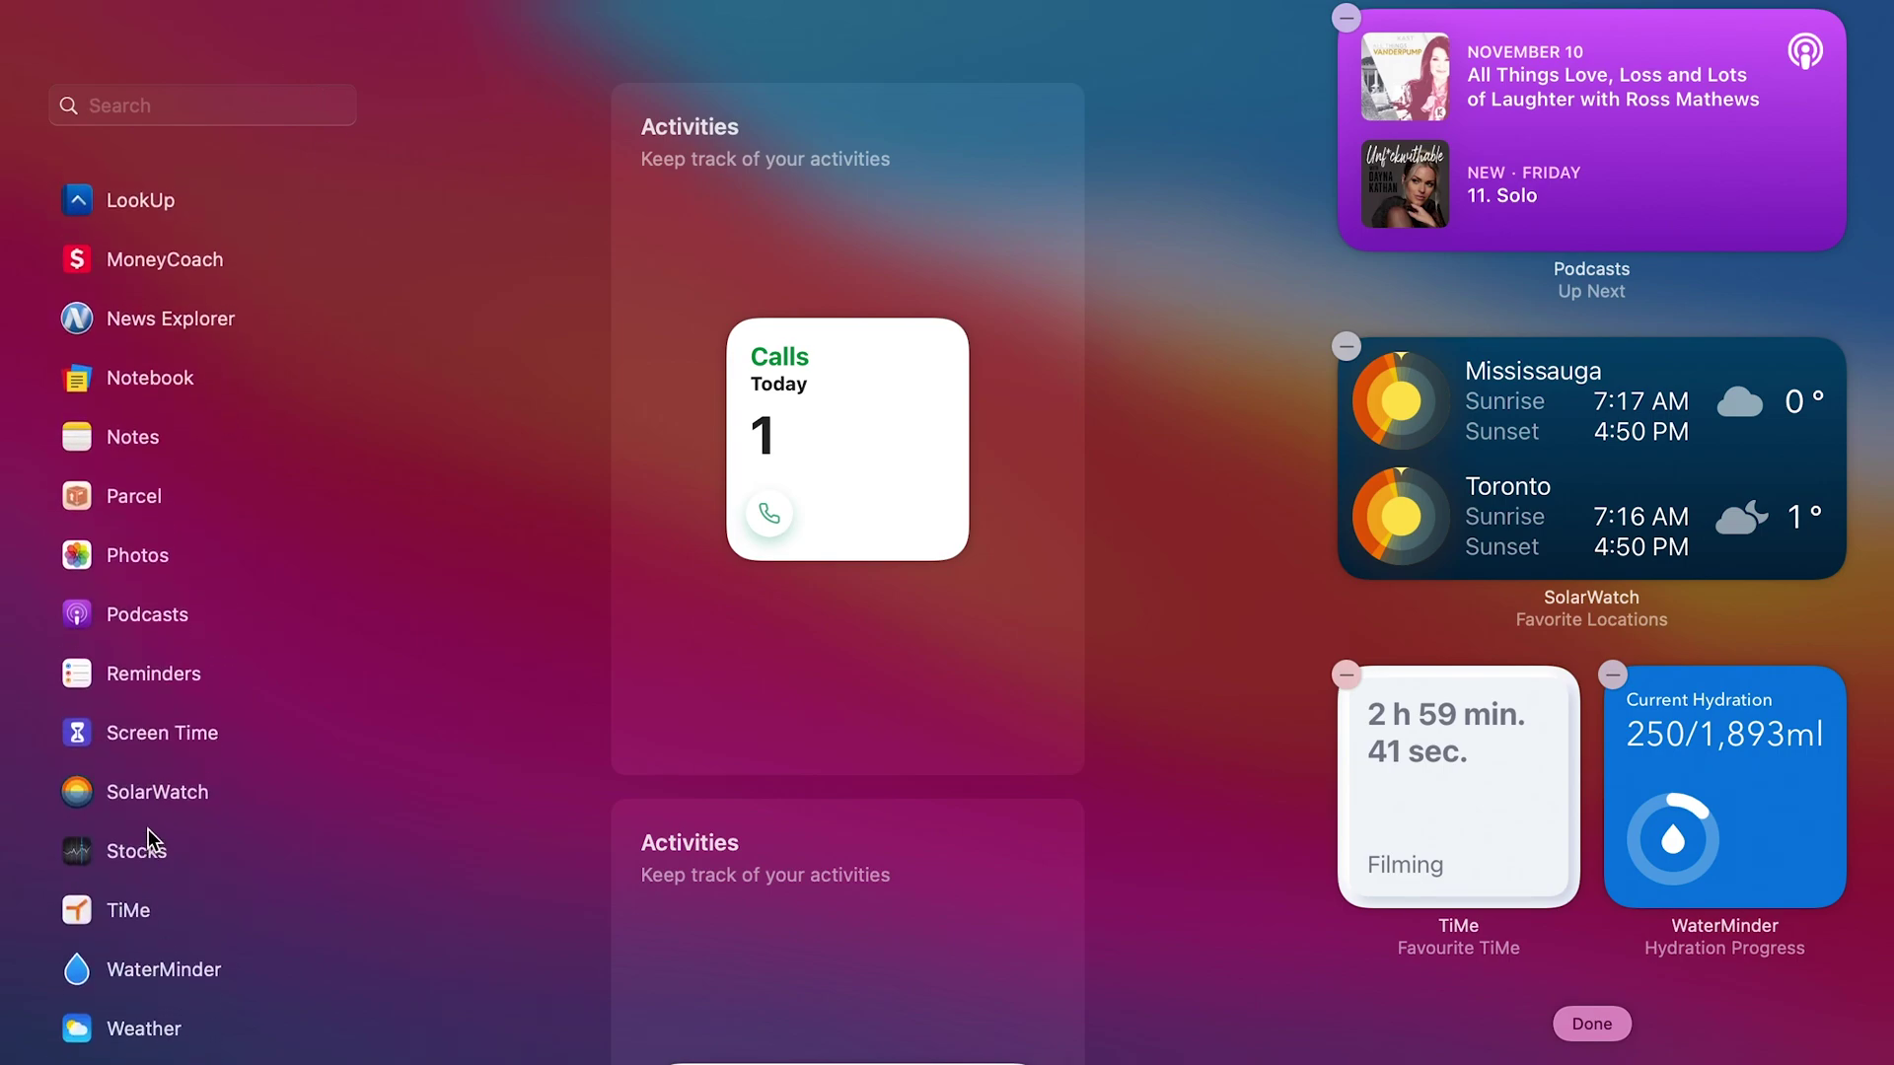
scroll(148, 828, up, 5)
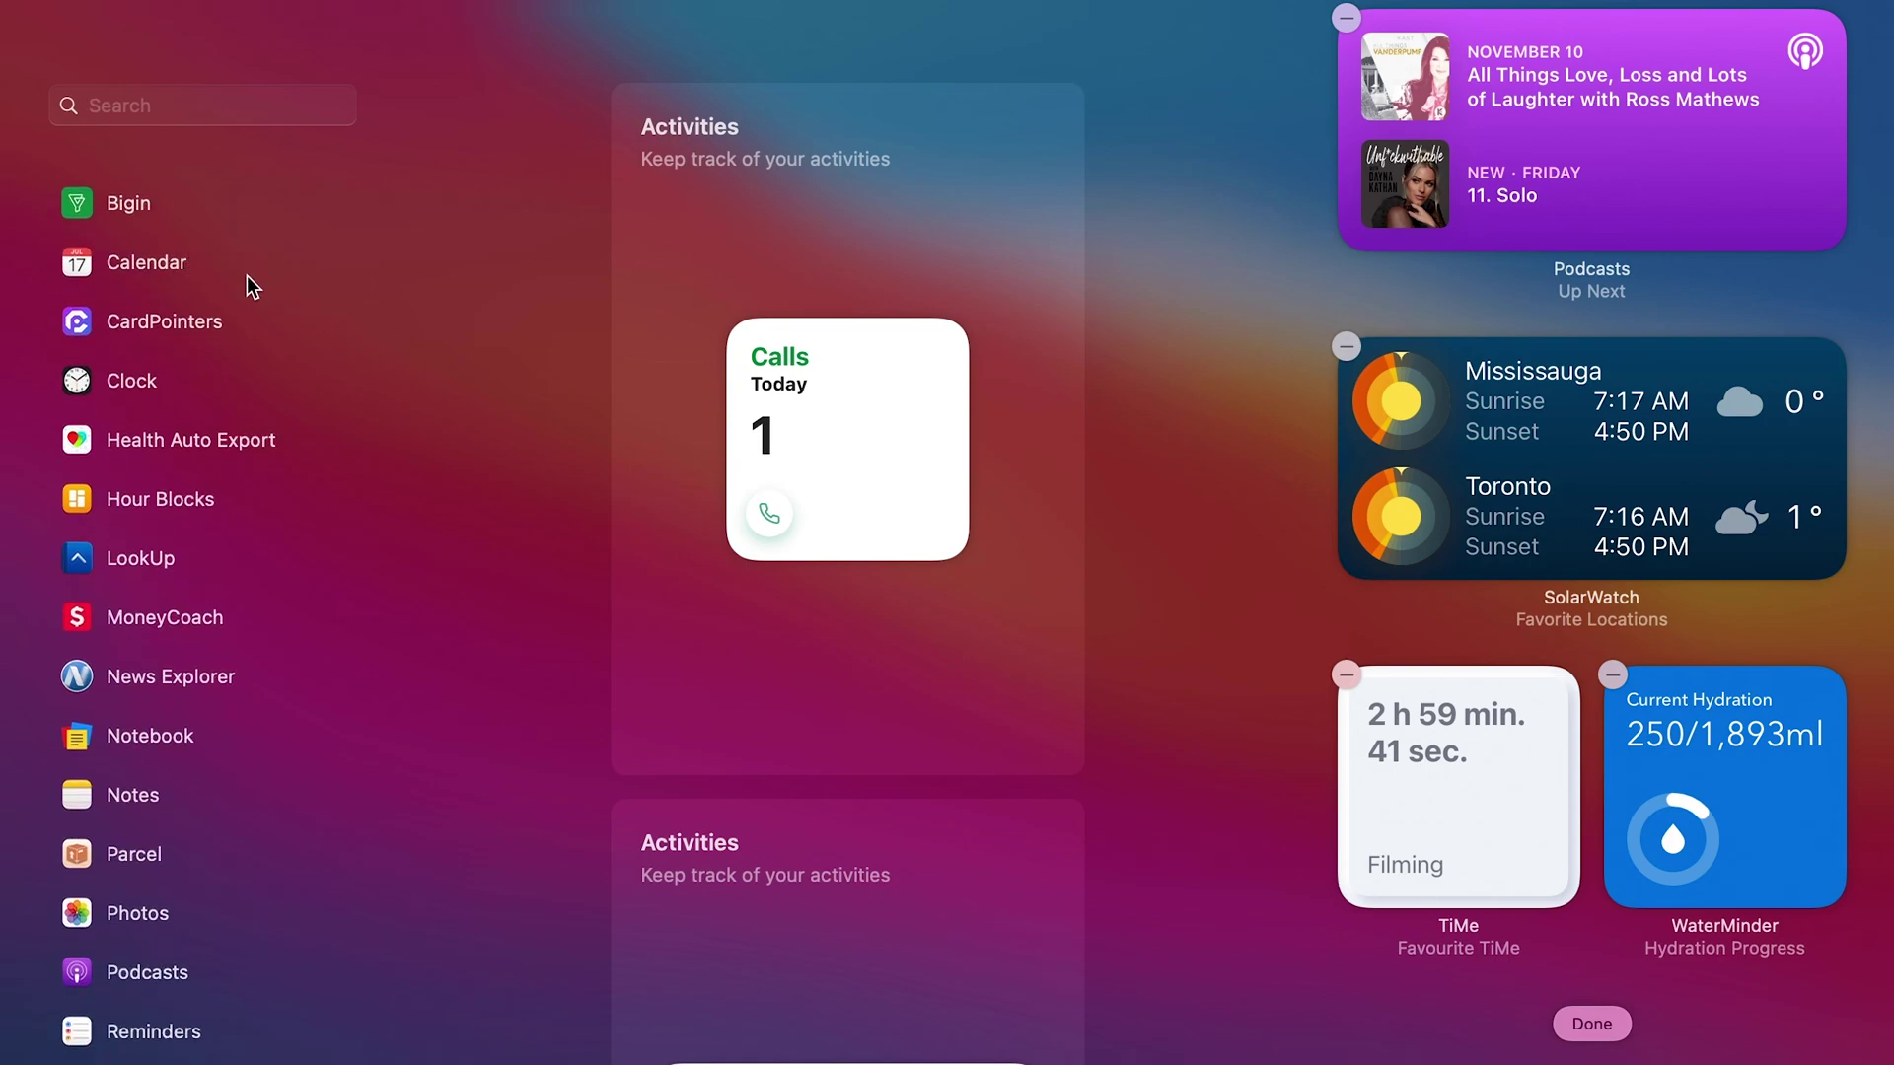
click(154, 207)
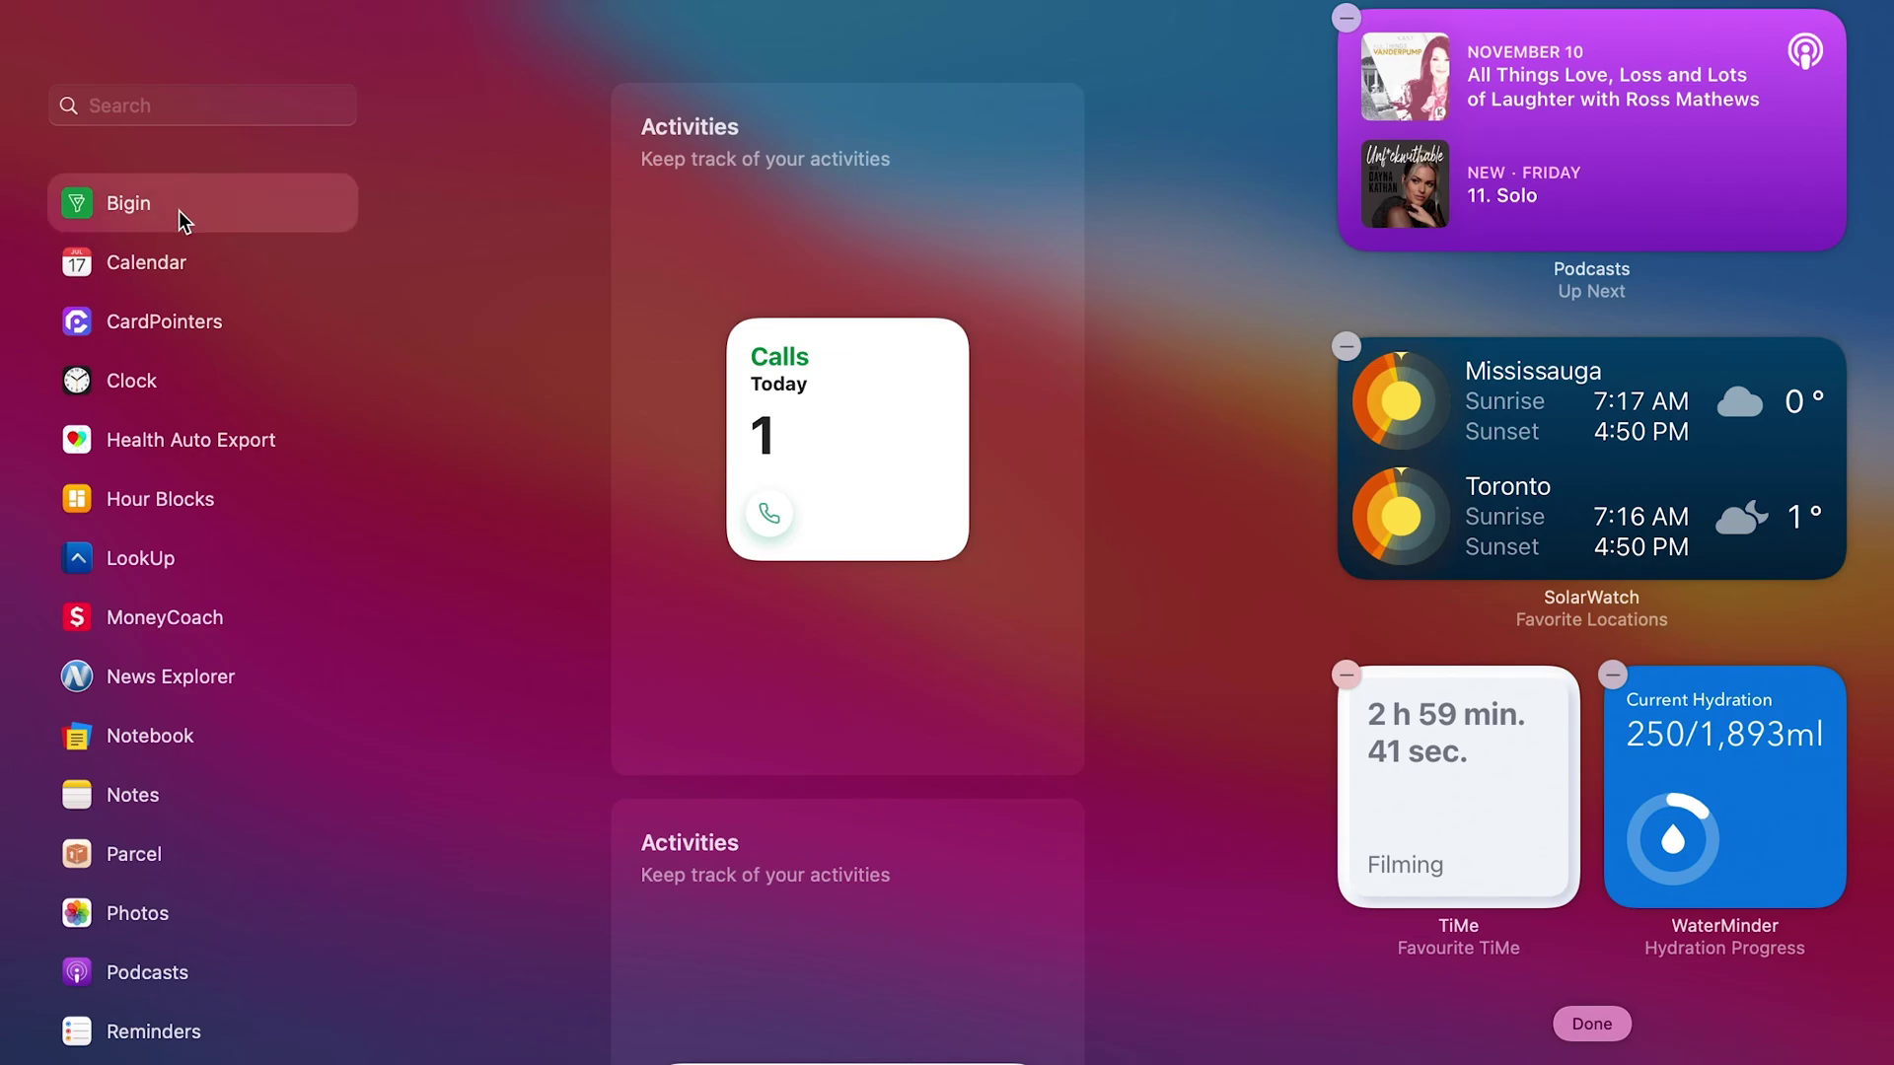
click(1187, 566)
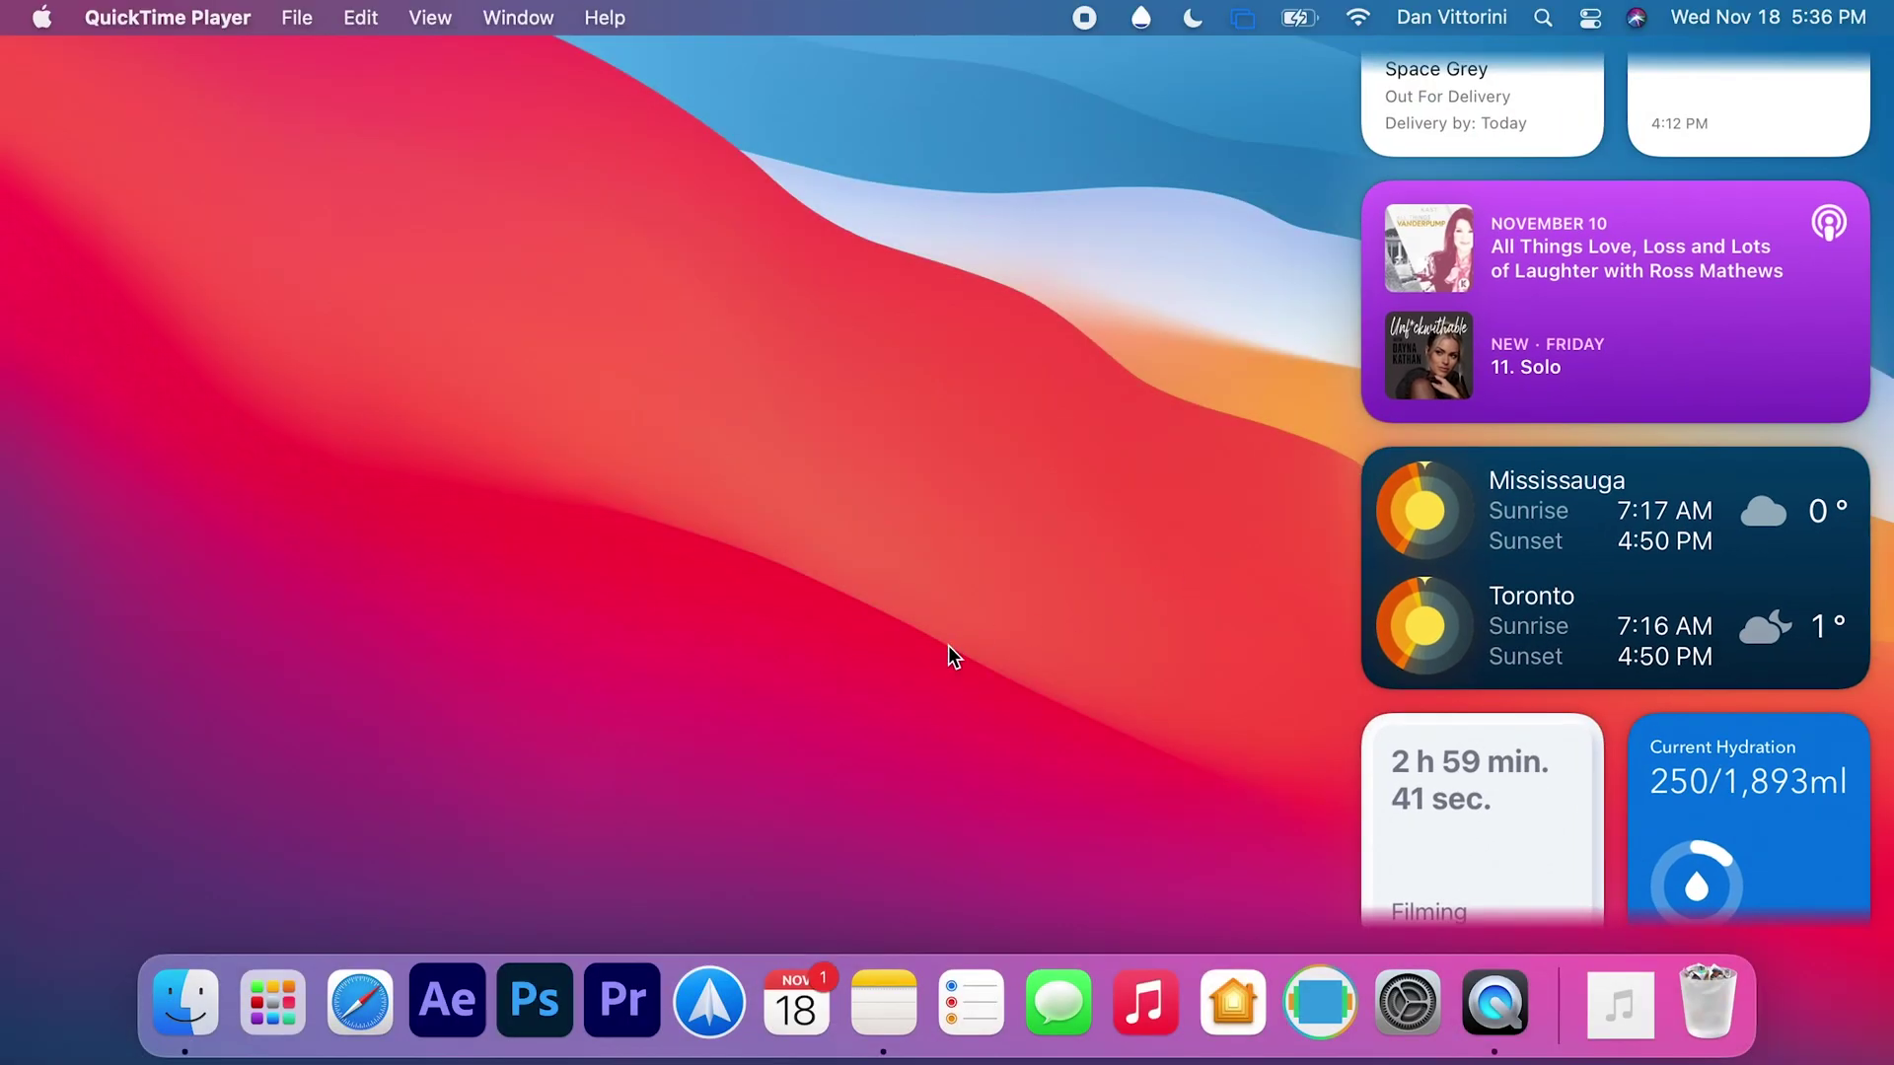
Launch Bigin via Spotlight and list today's 7:30 PM scheduled call under Activities › Calls.
click(794, 691)
key(super+space)
text(bigin)
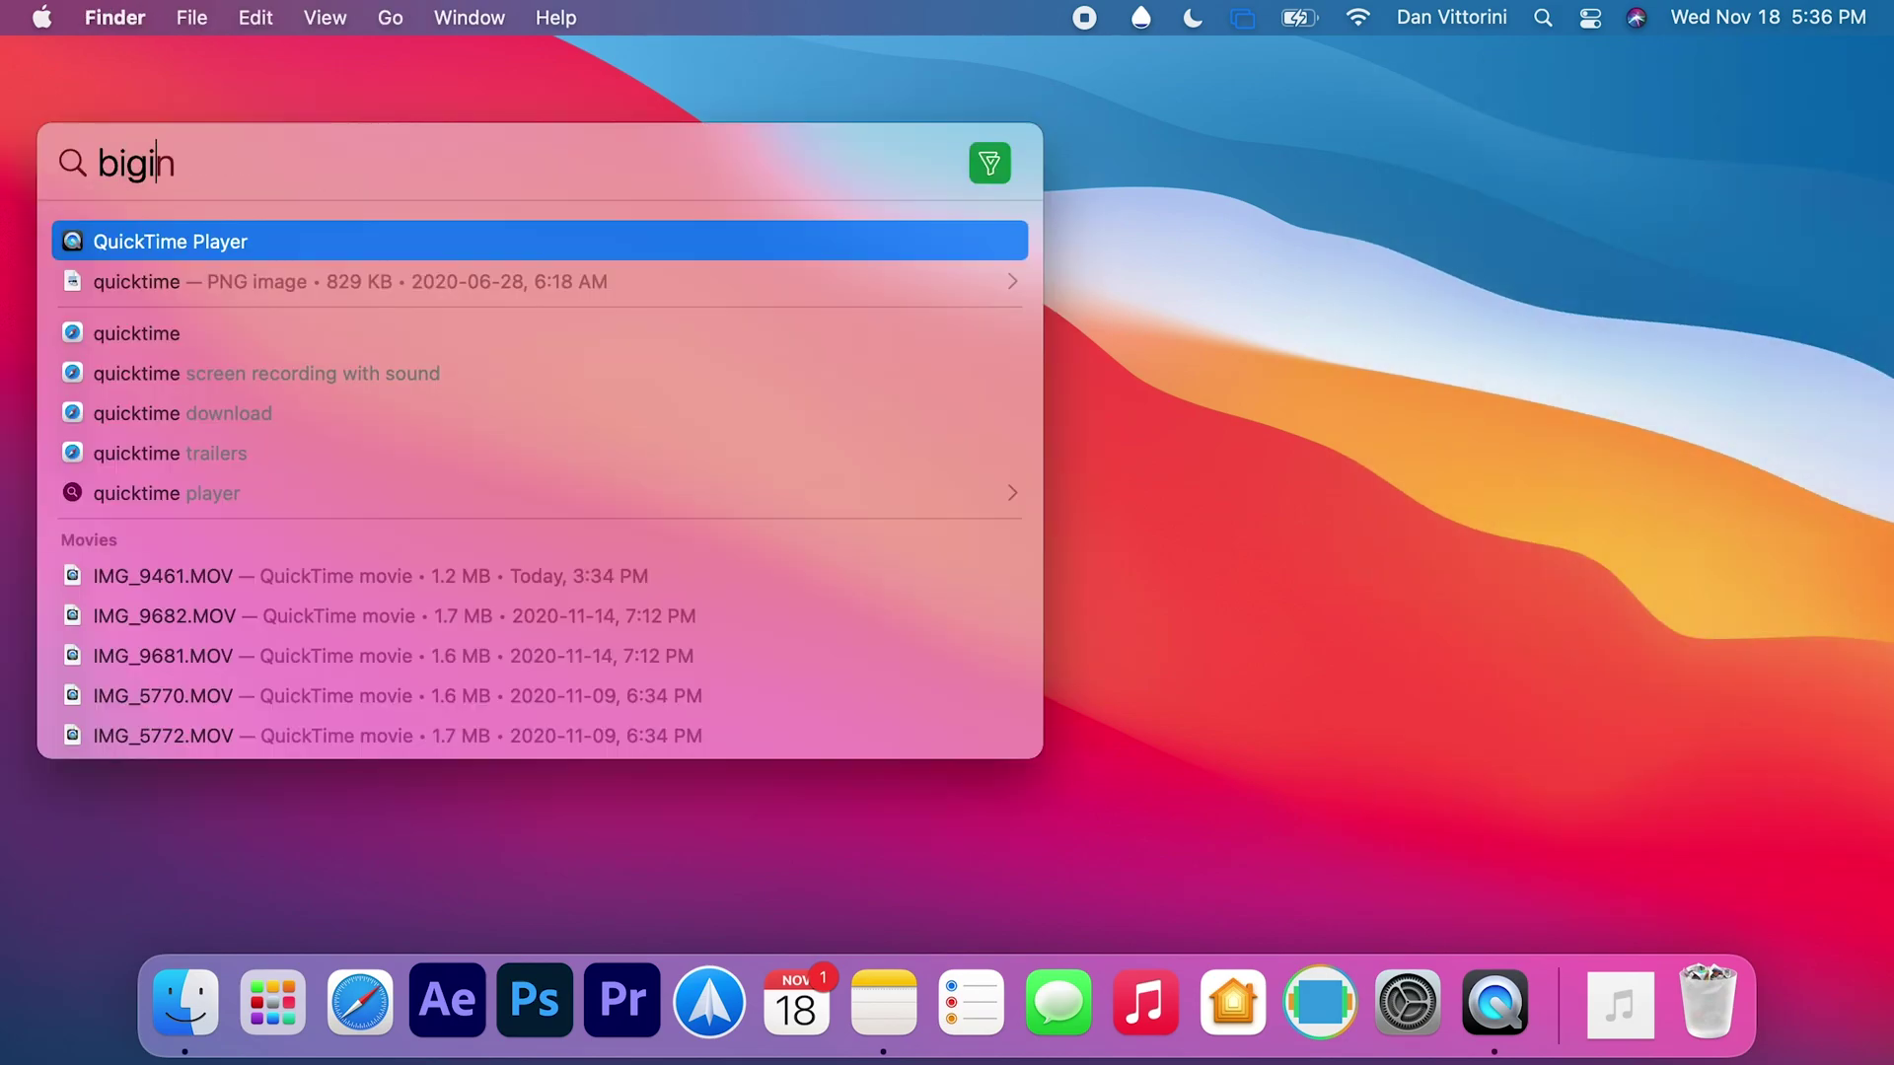
key(Return)
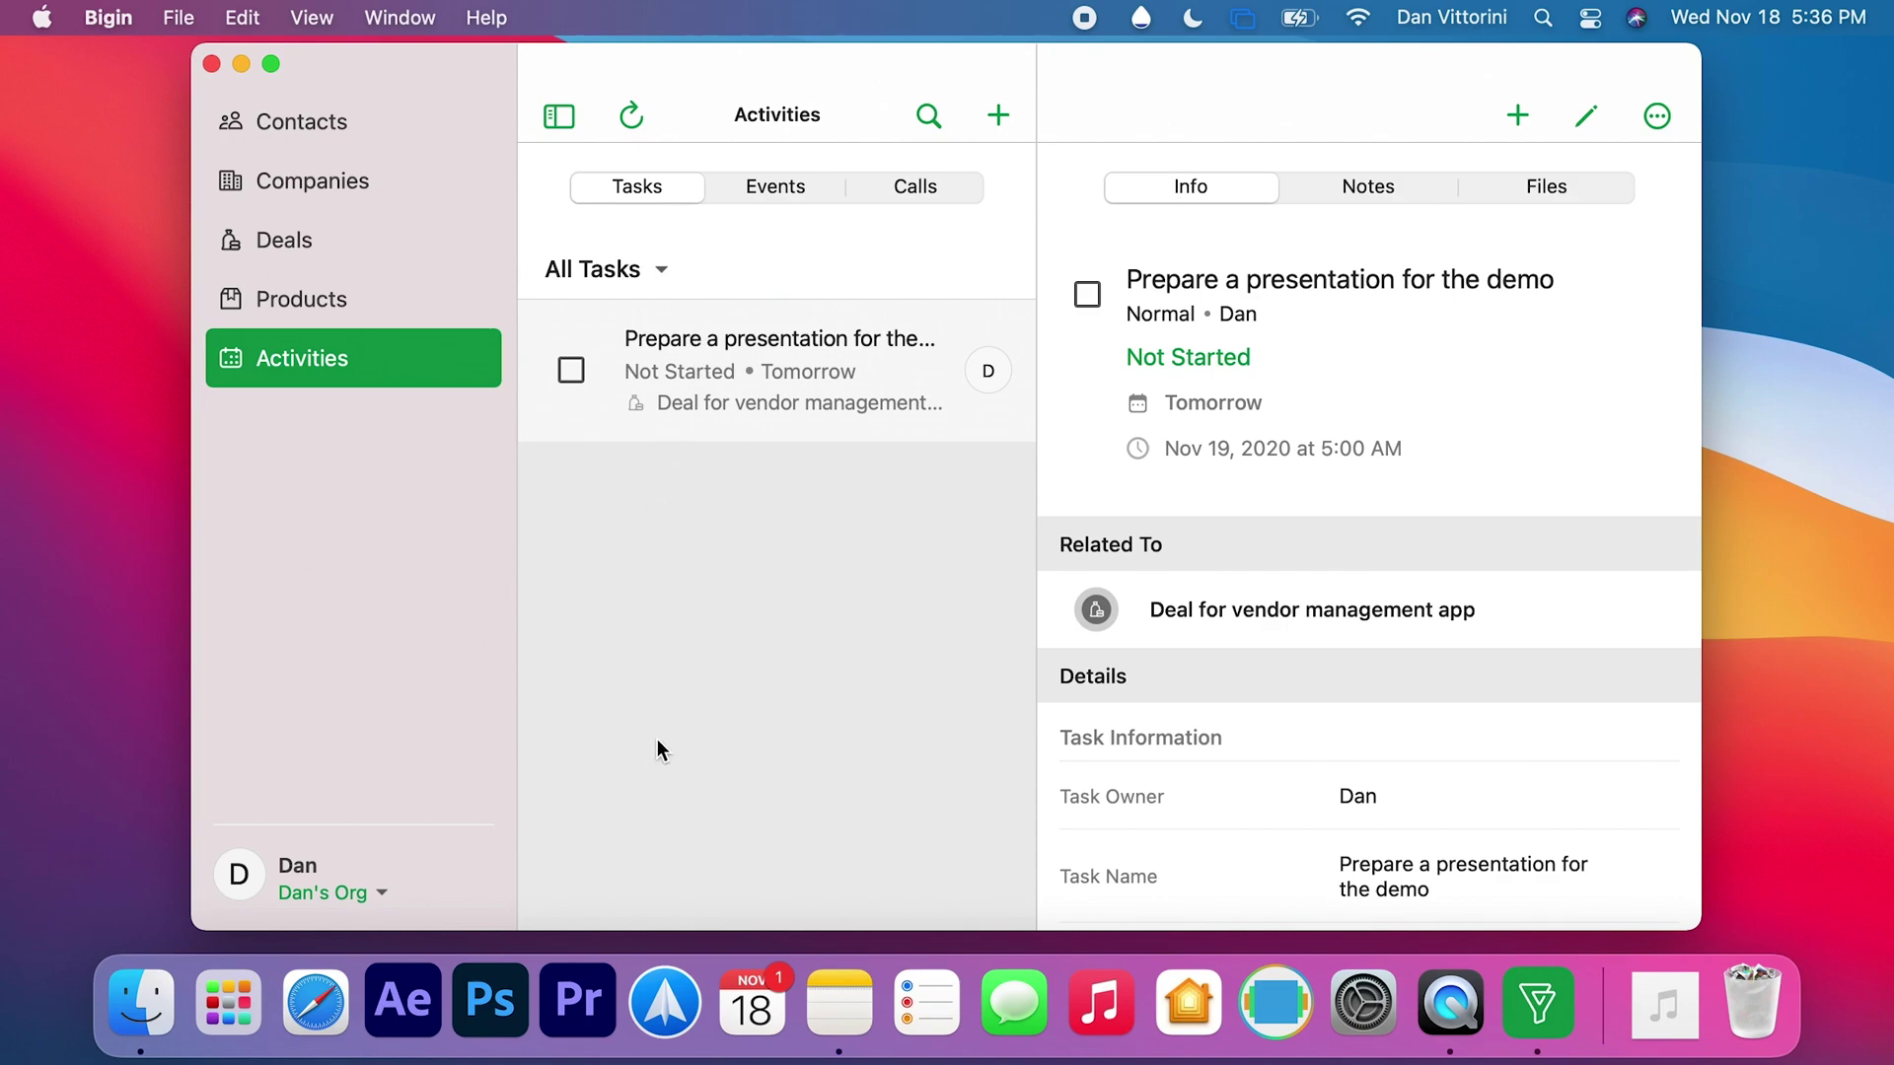
click(897, 191)
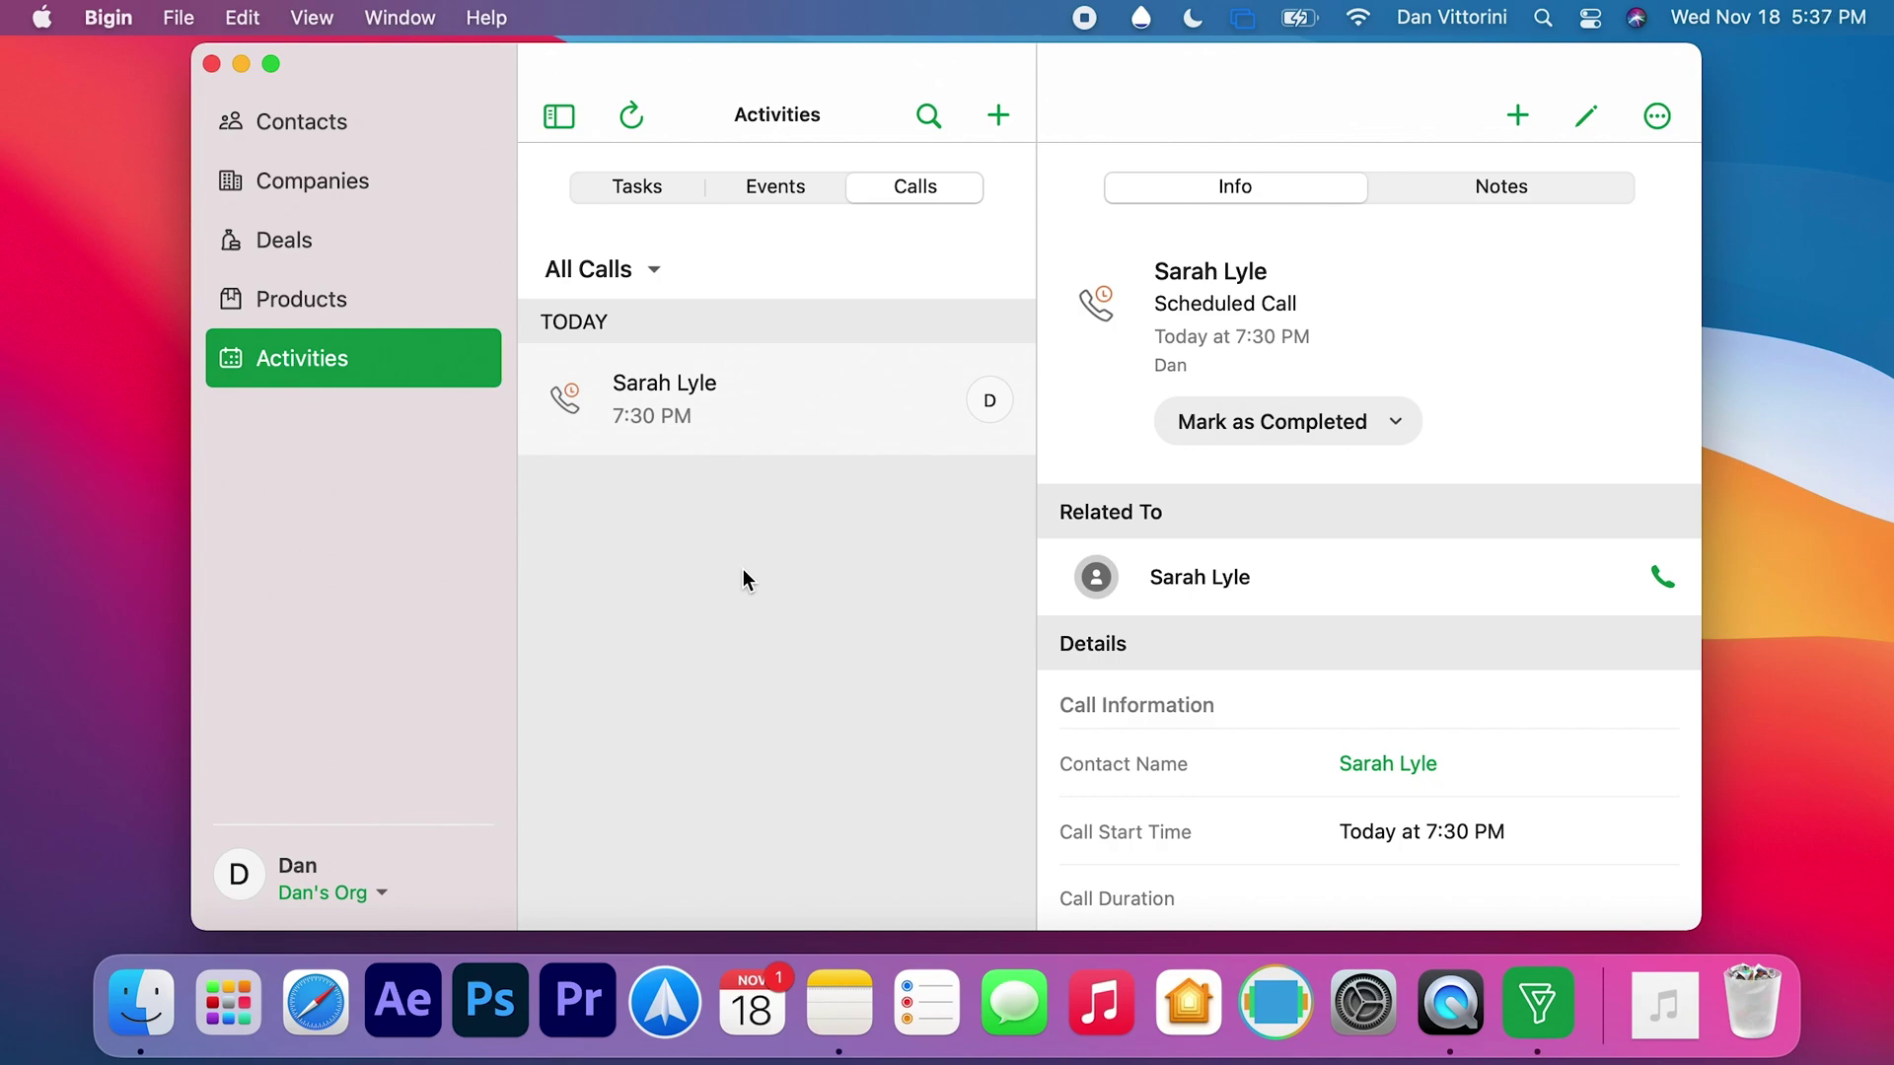
click(1842, 14)
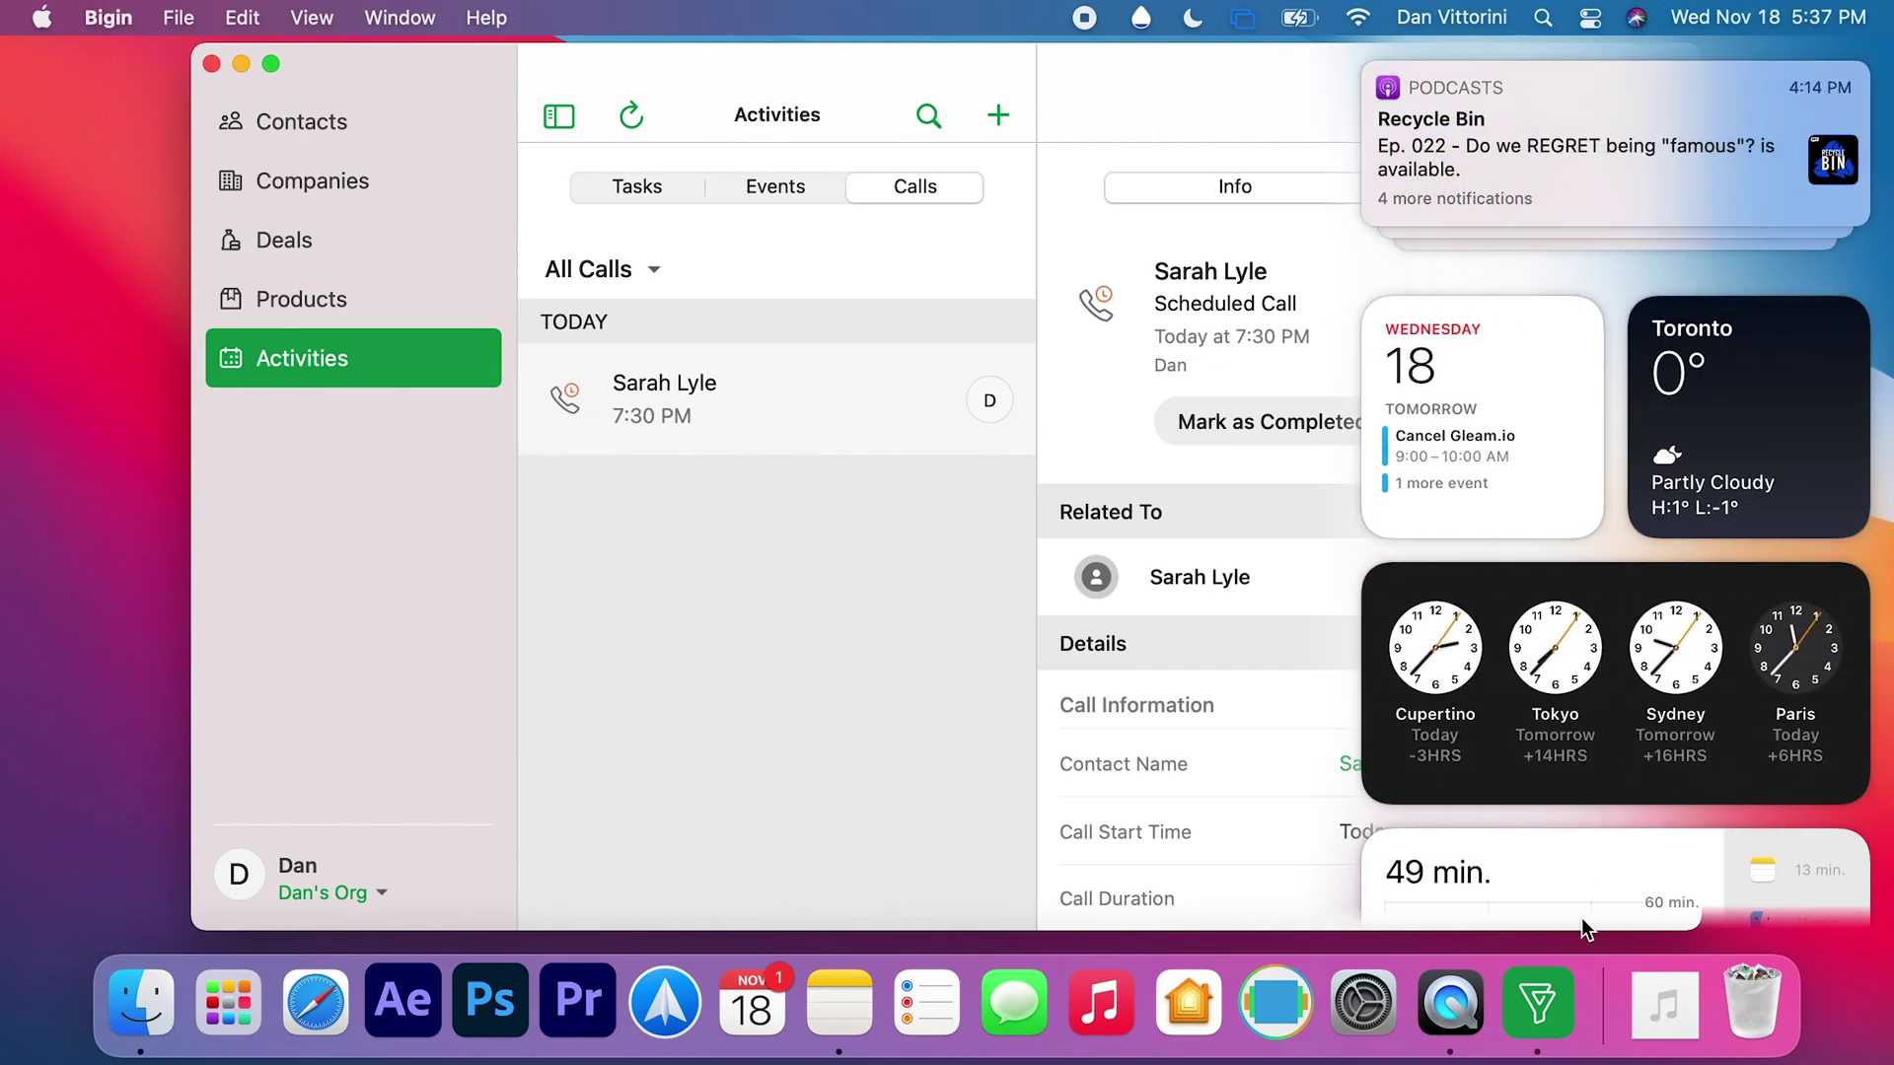
Edit widgets, pick Bigin, and preview its Events This Week widget at large size.
scroll(1583, 921, down, 15)
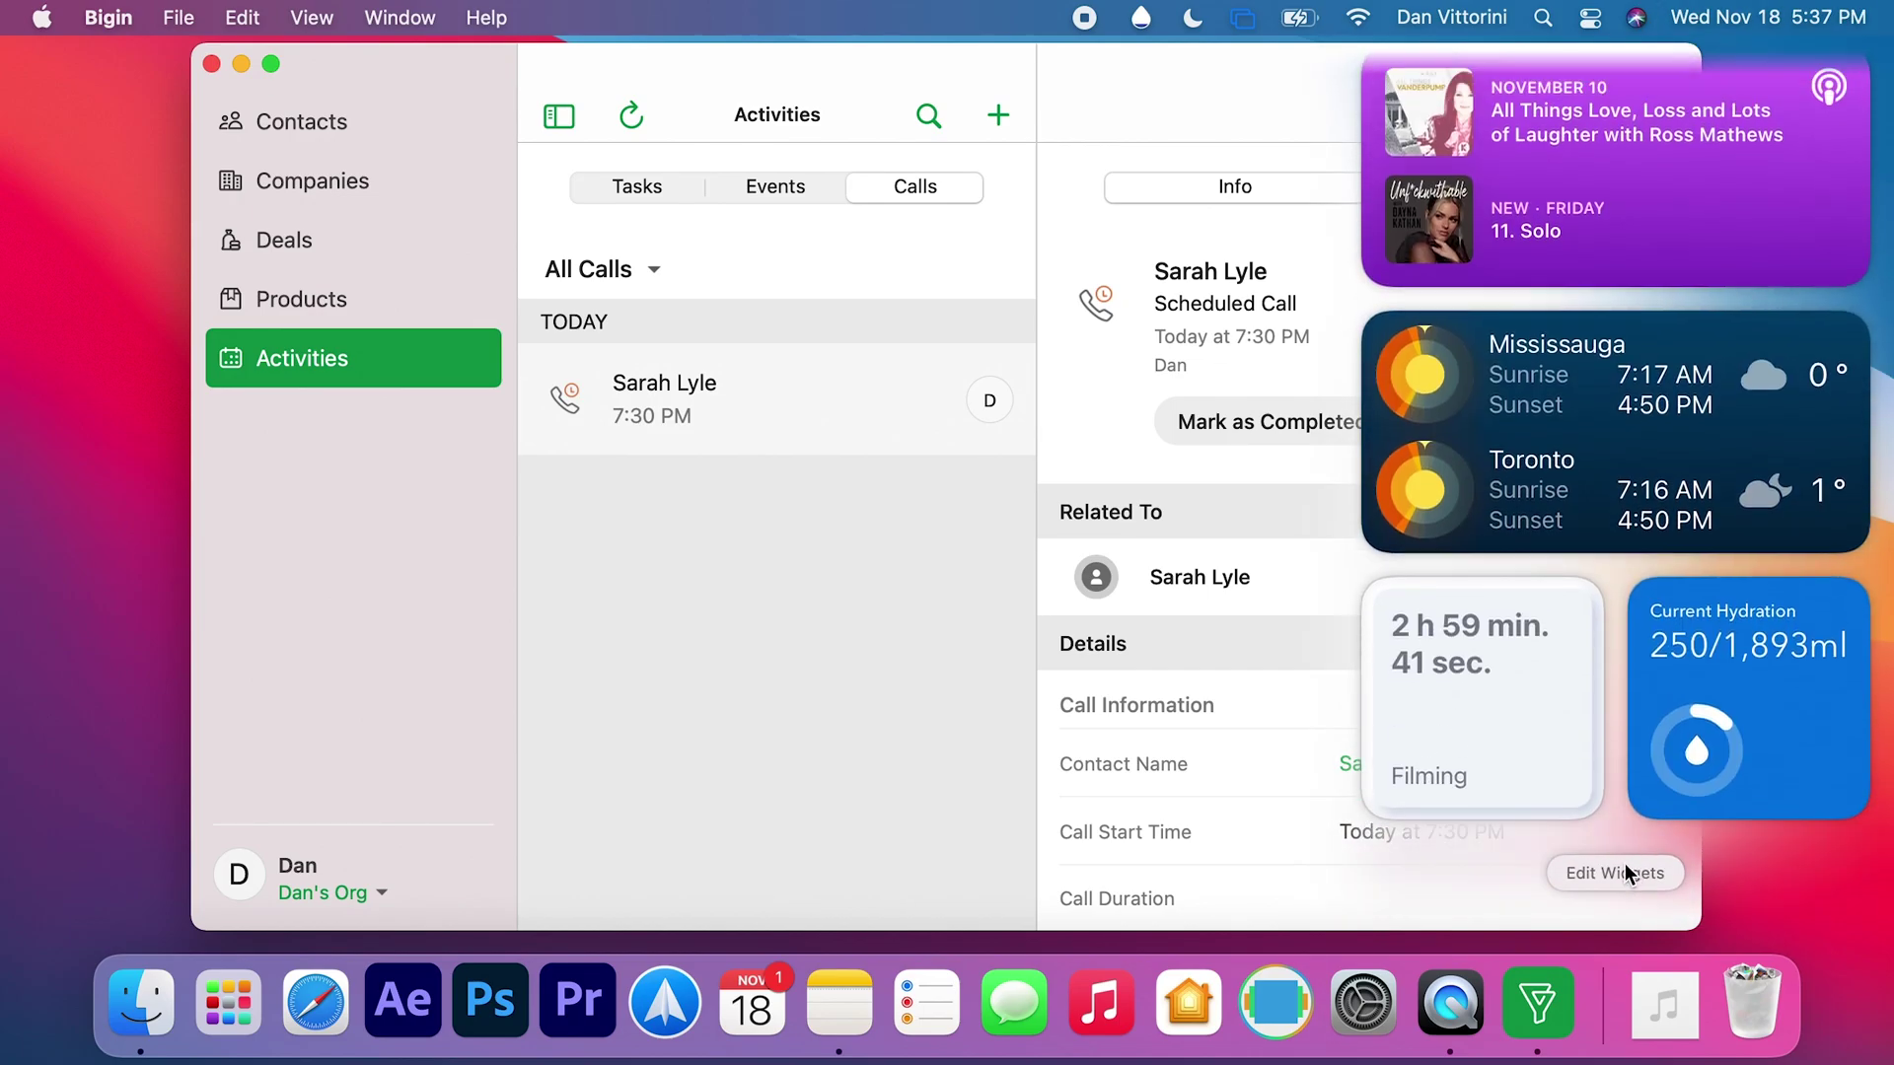
click(1612, 878)
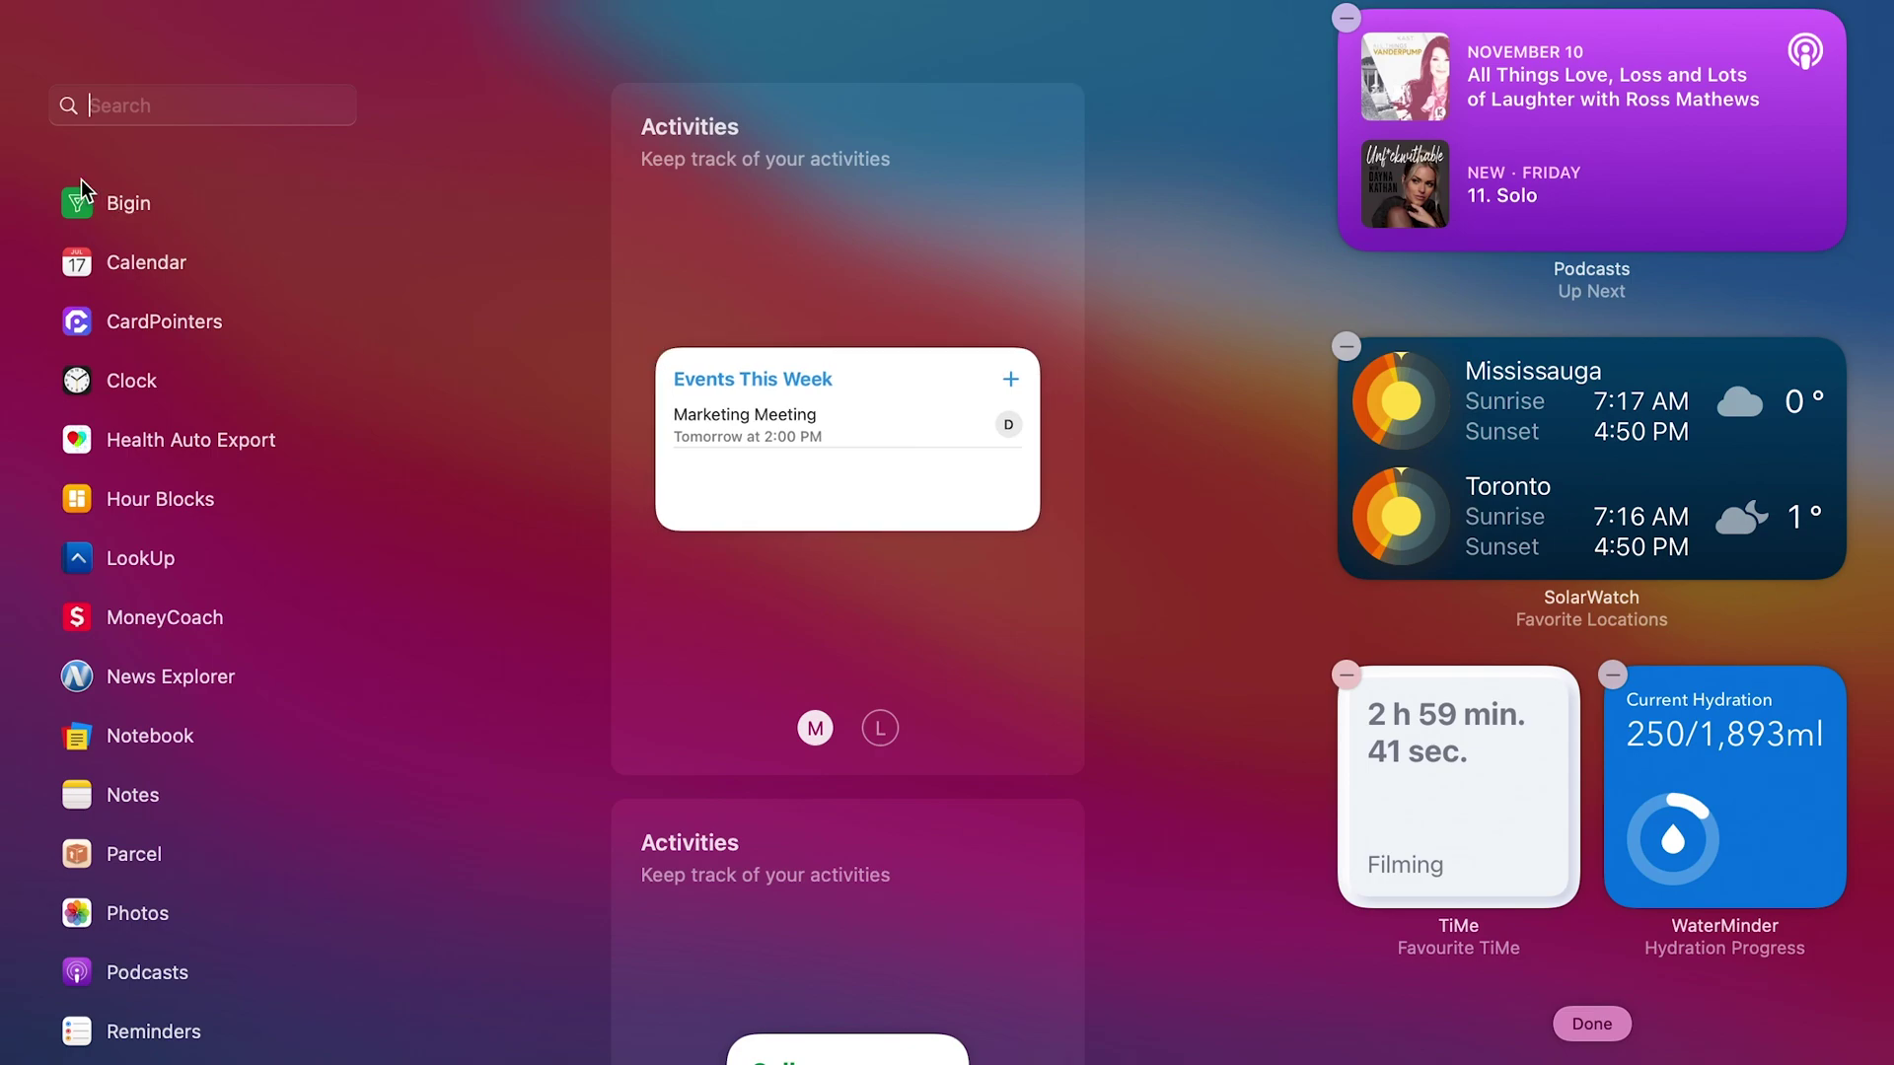
click(81, 180)
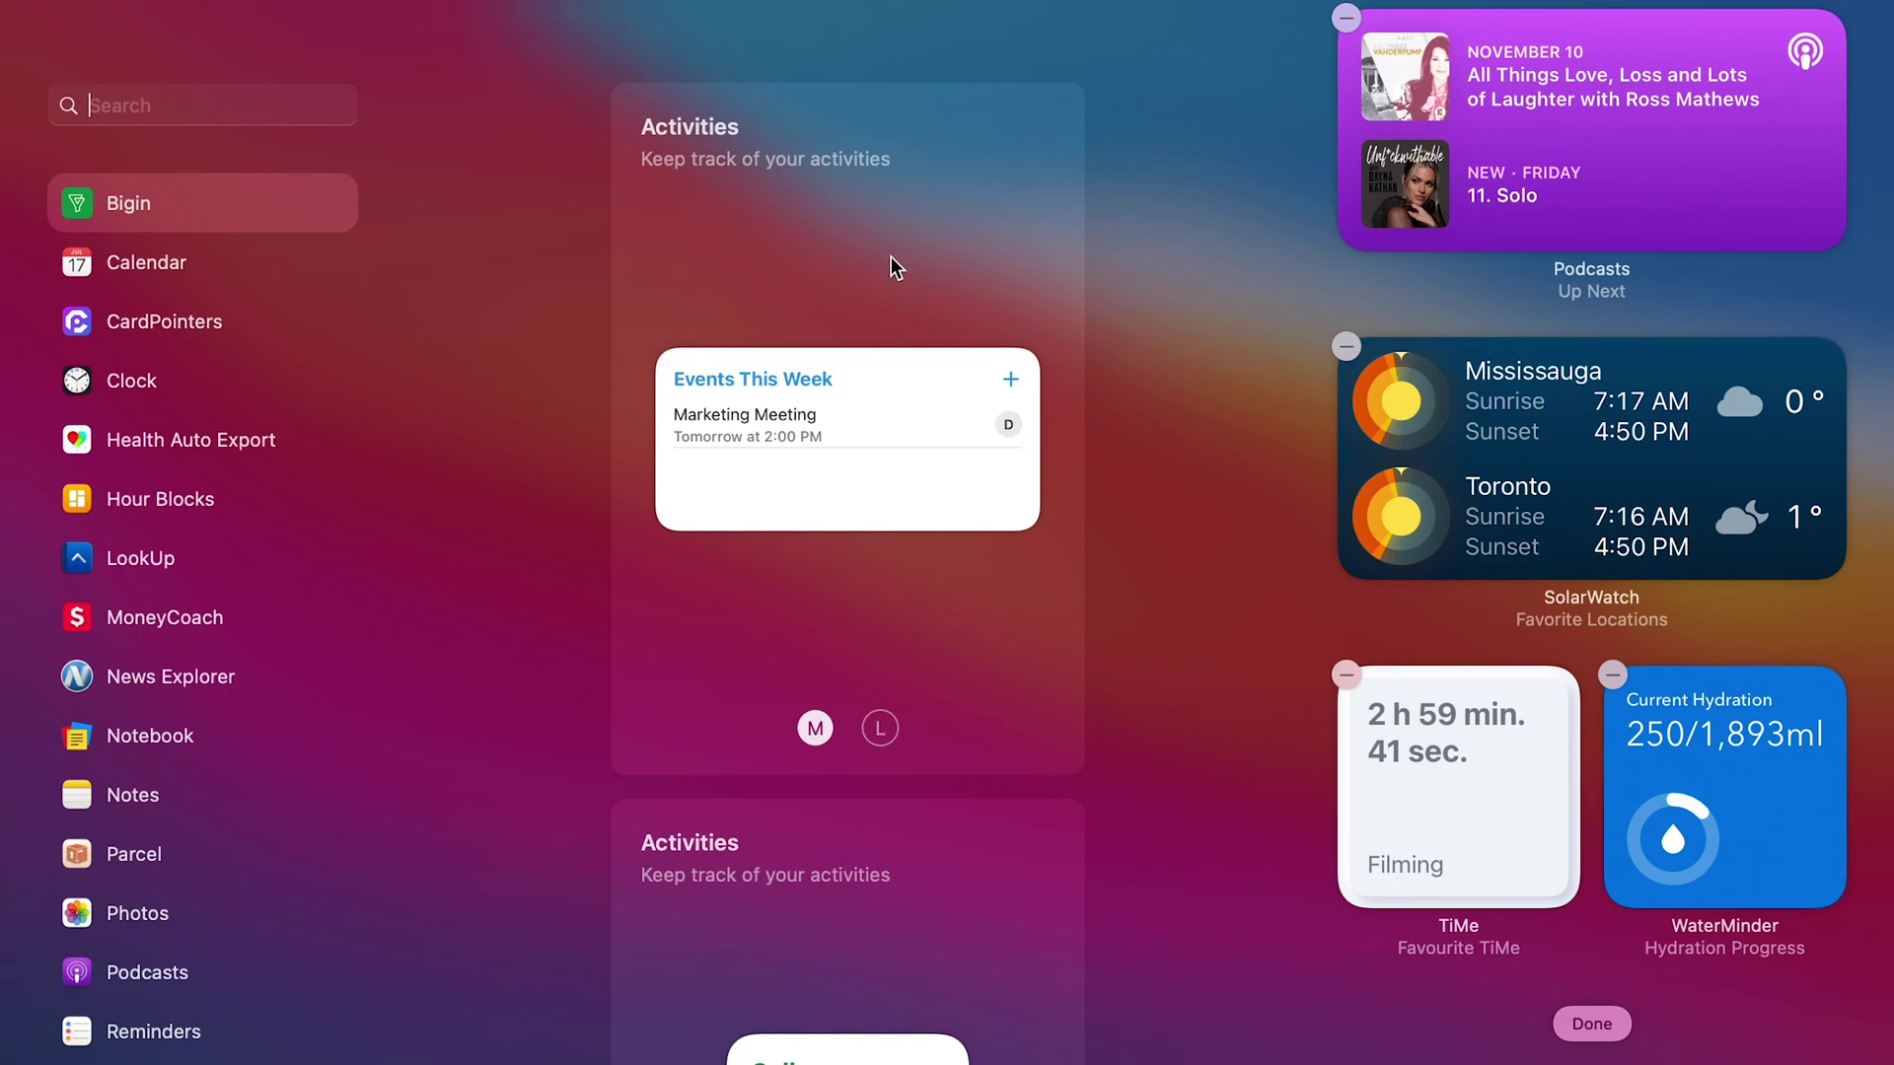
mouse_move(760, 503)
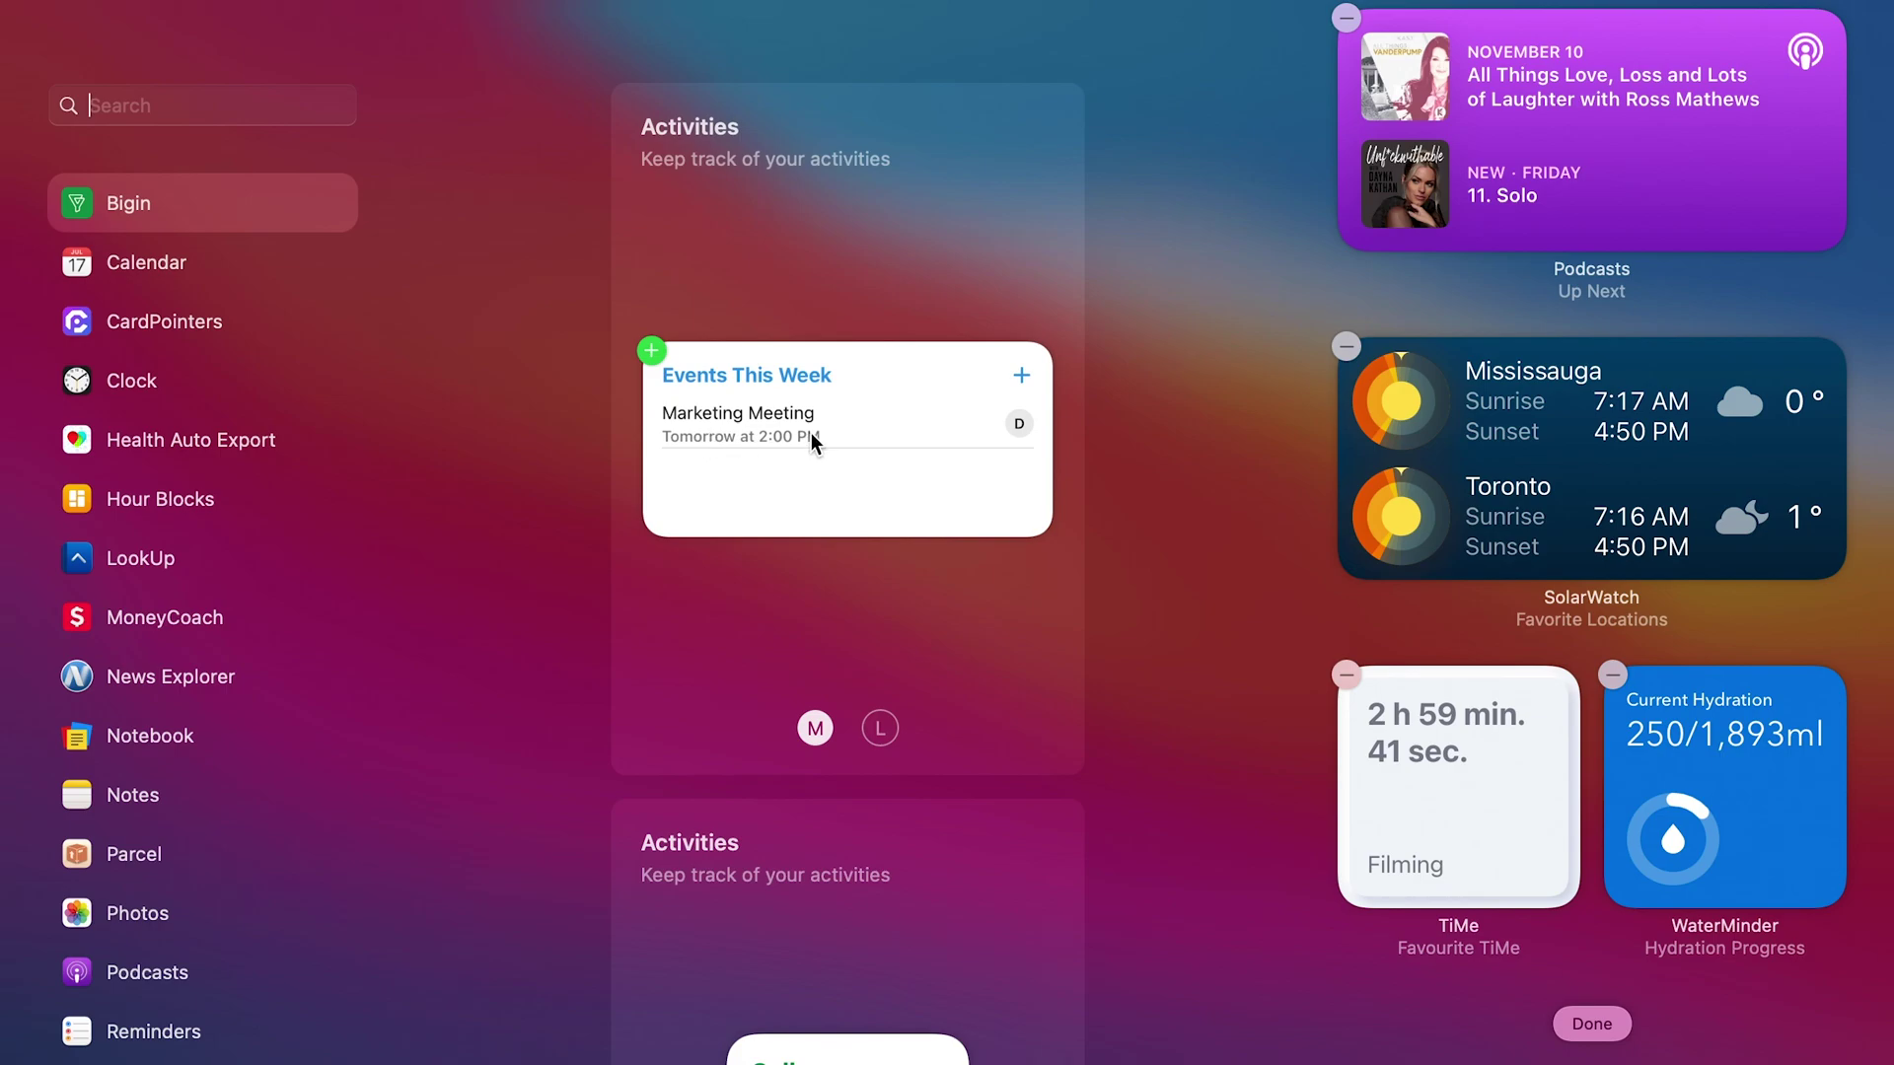
click(878, 730)
mouse_move(897, 631)
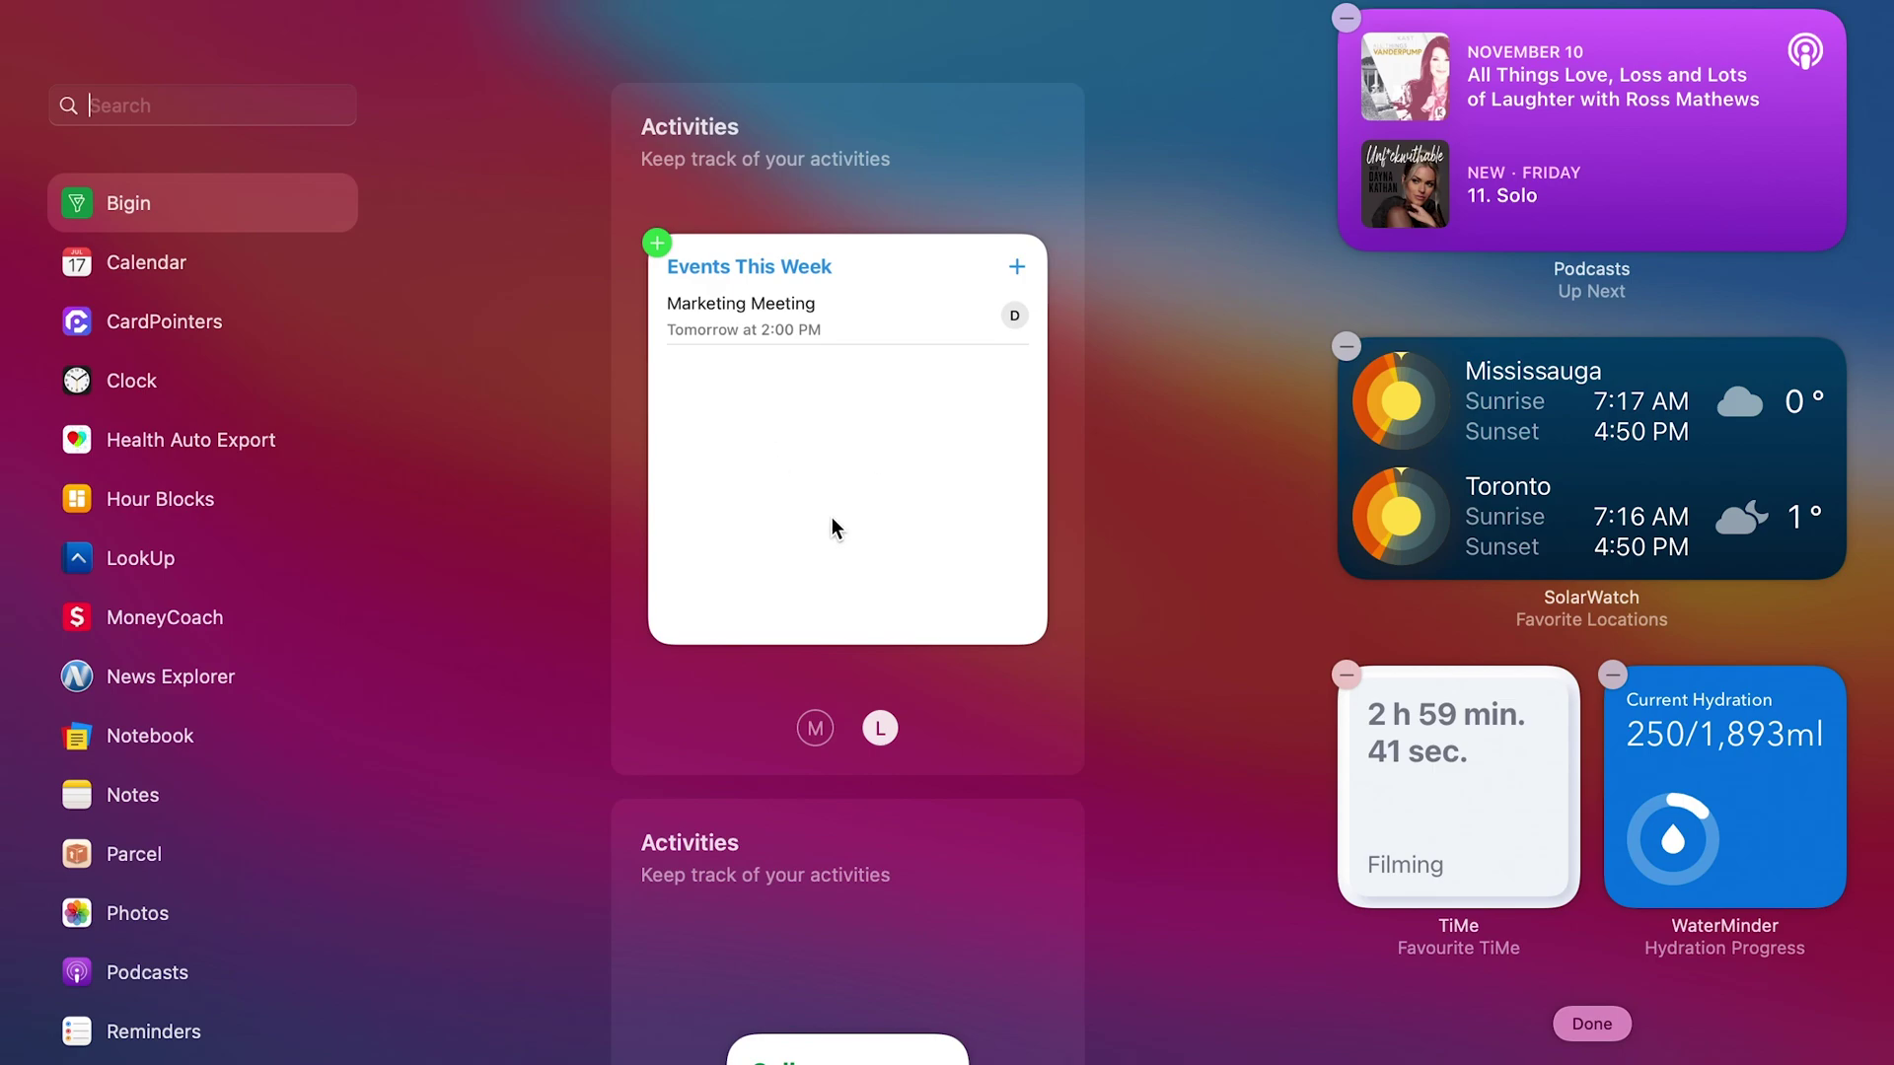
Add Bigin's Tasks This Month widget to Notification Center.
scroll(832, 516, down, 6)
scroll(832, 528, down, 3)
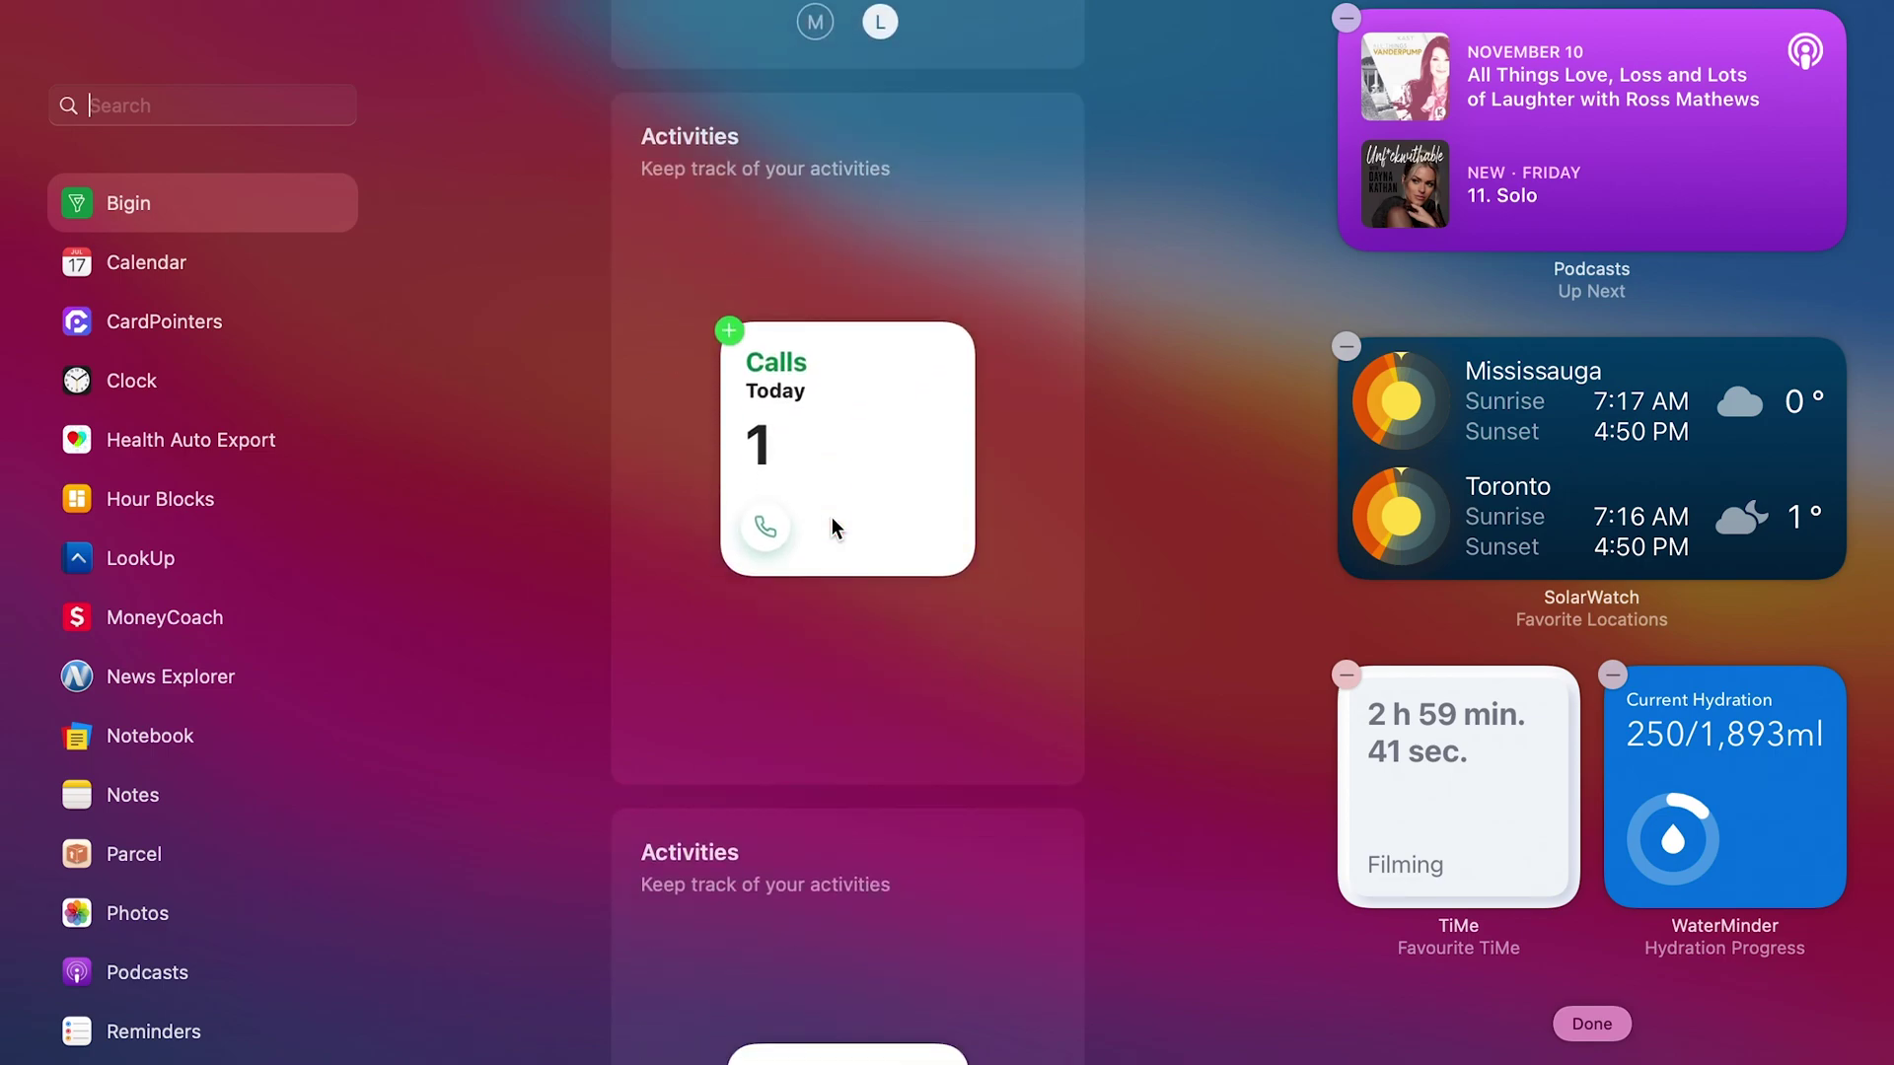
mouse_move(850, 347)
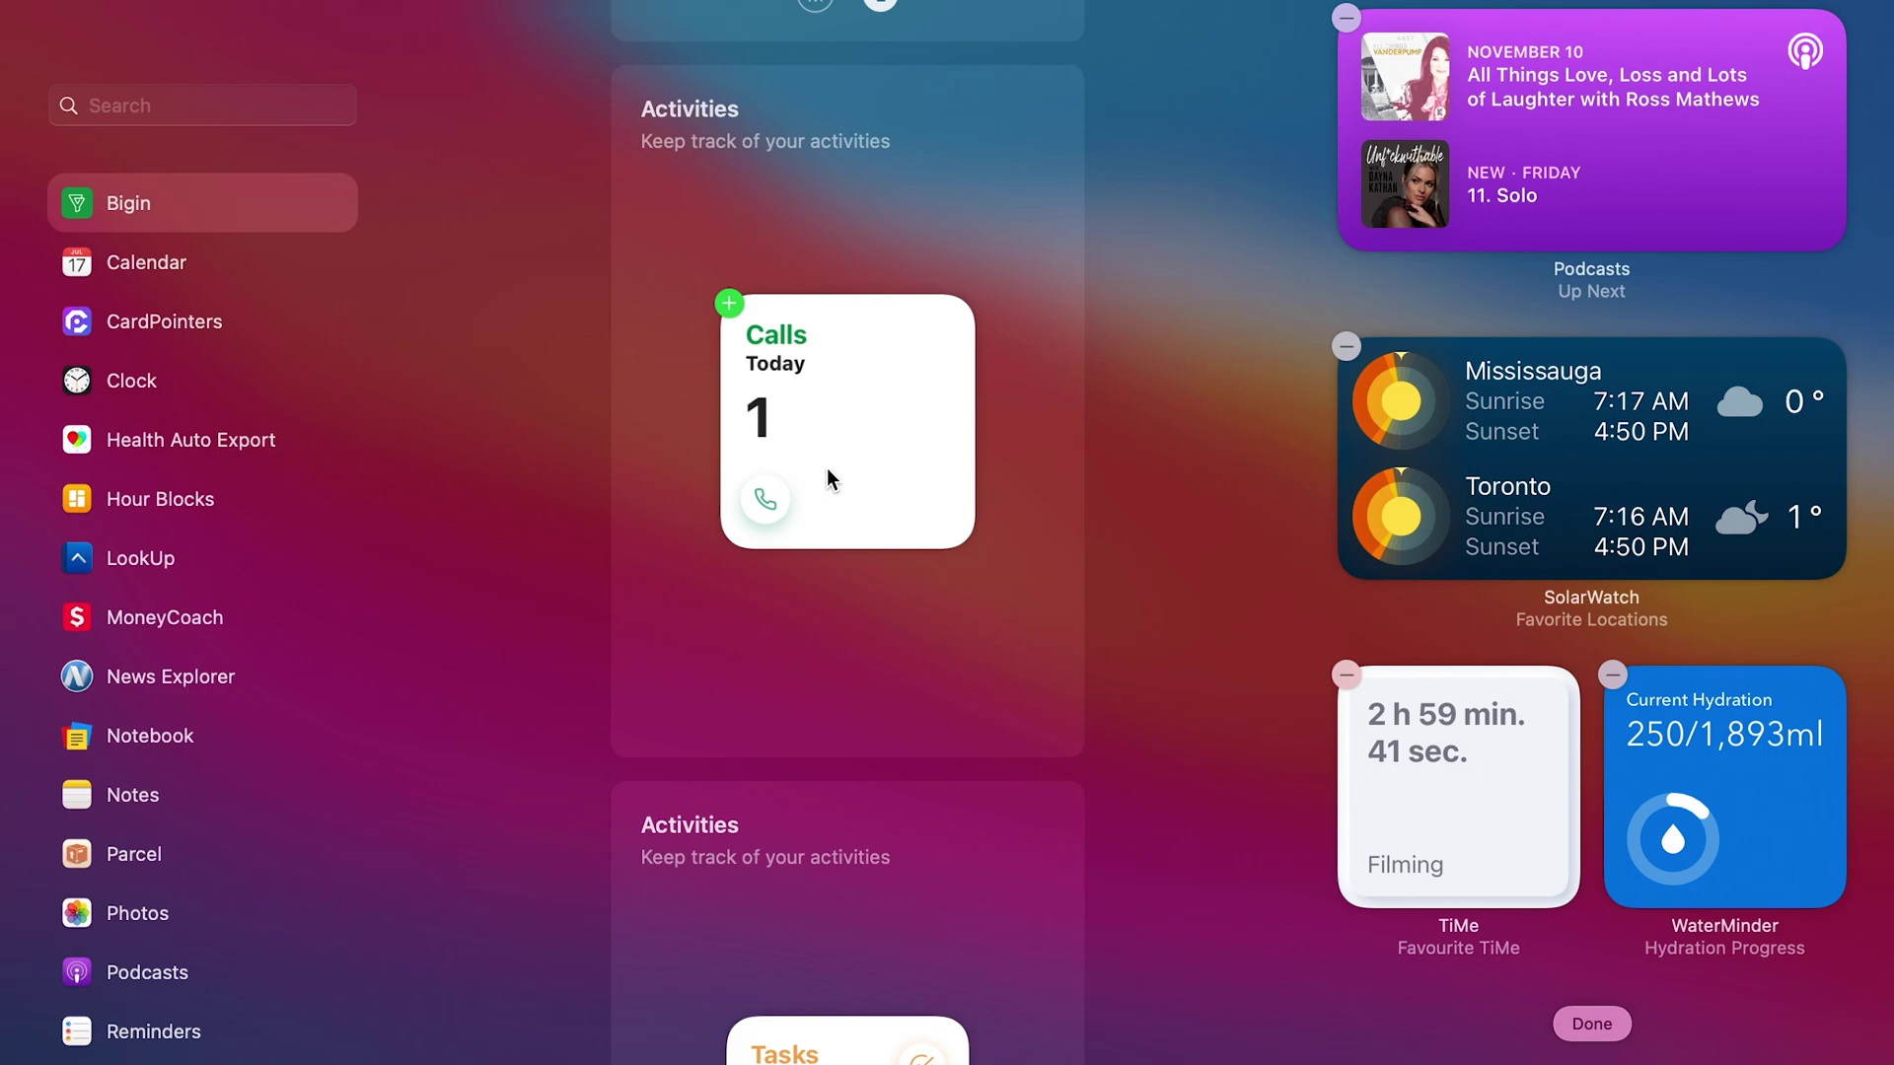
scroll(980, 565, down, 5)
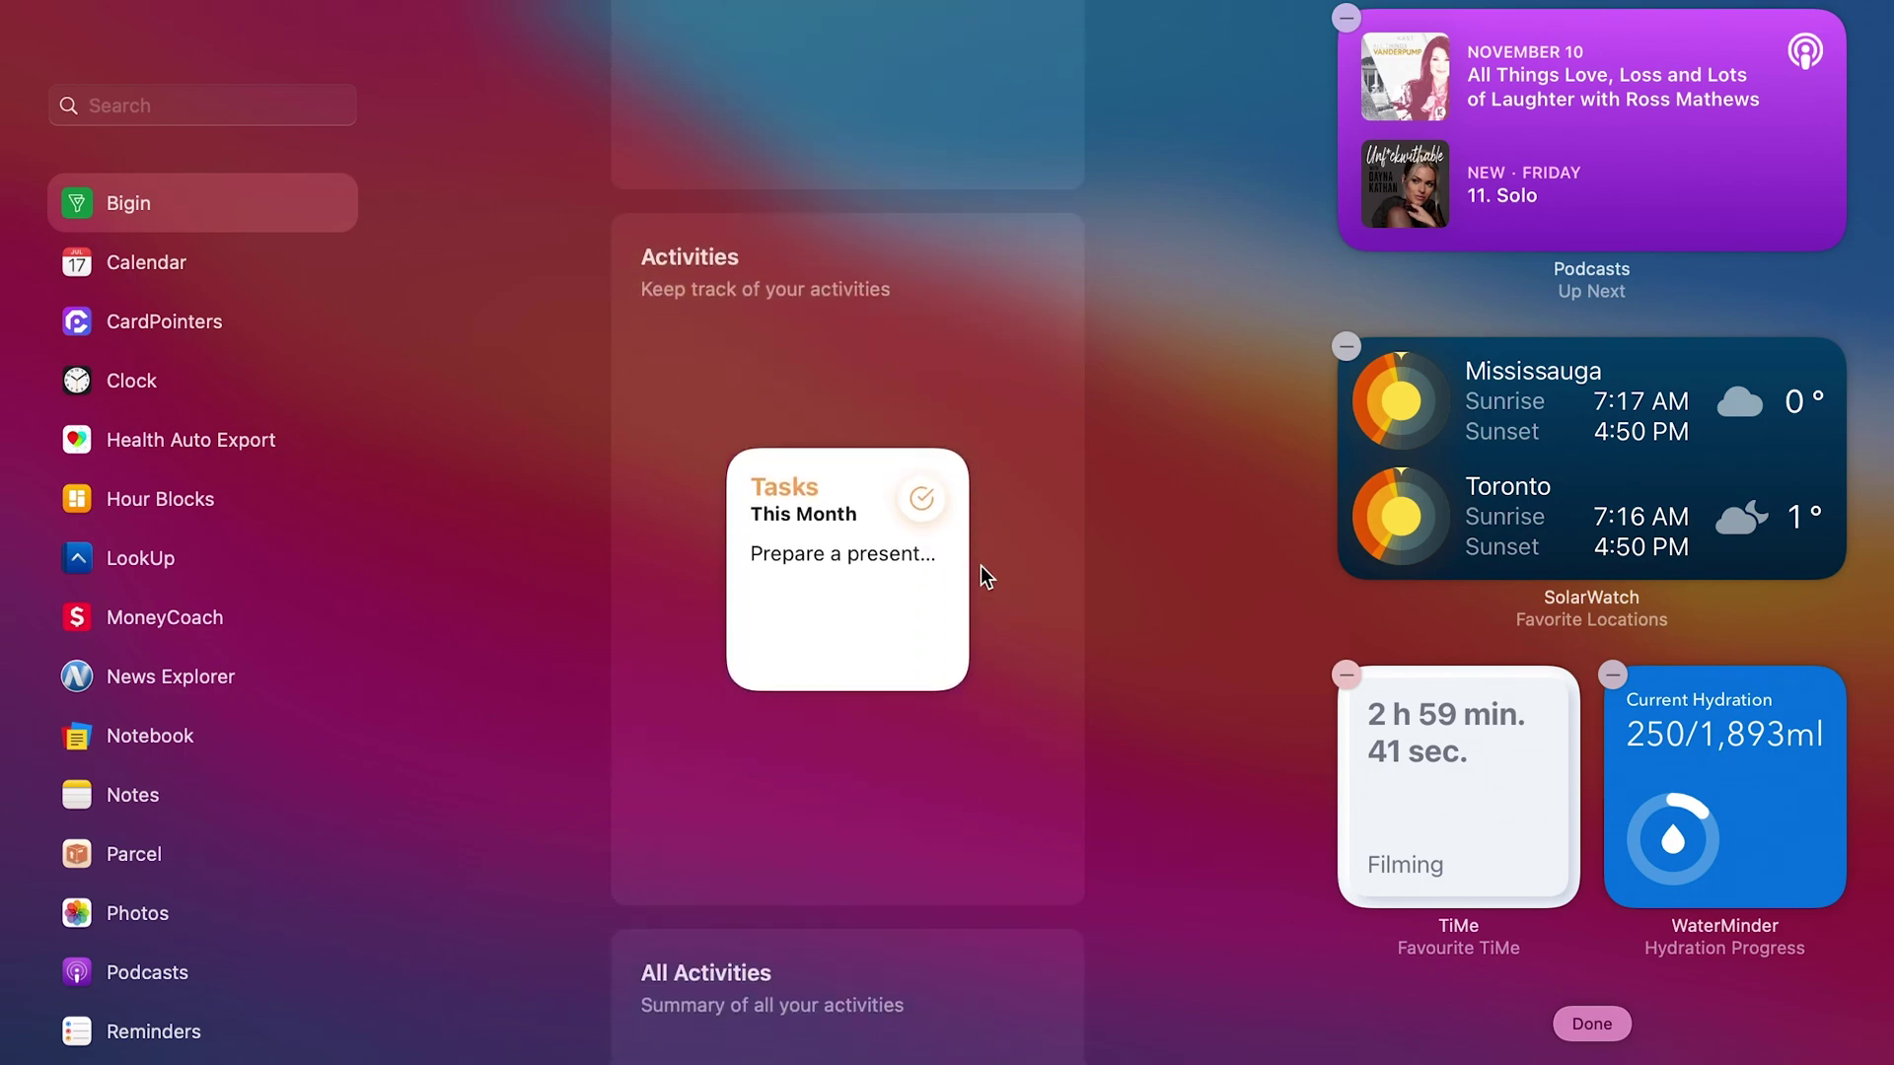
scroll(981, 565, down, 2)
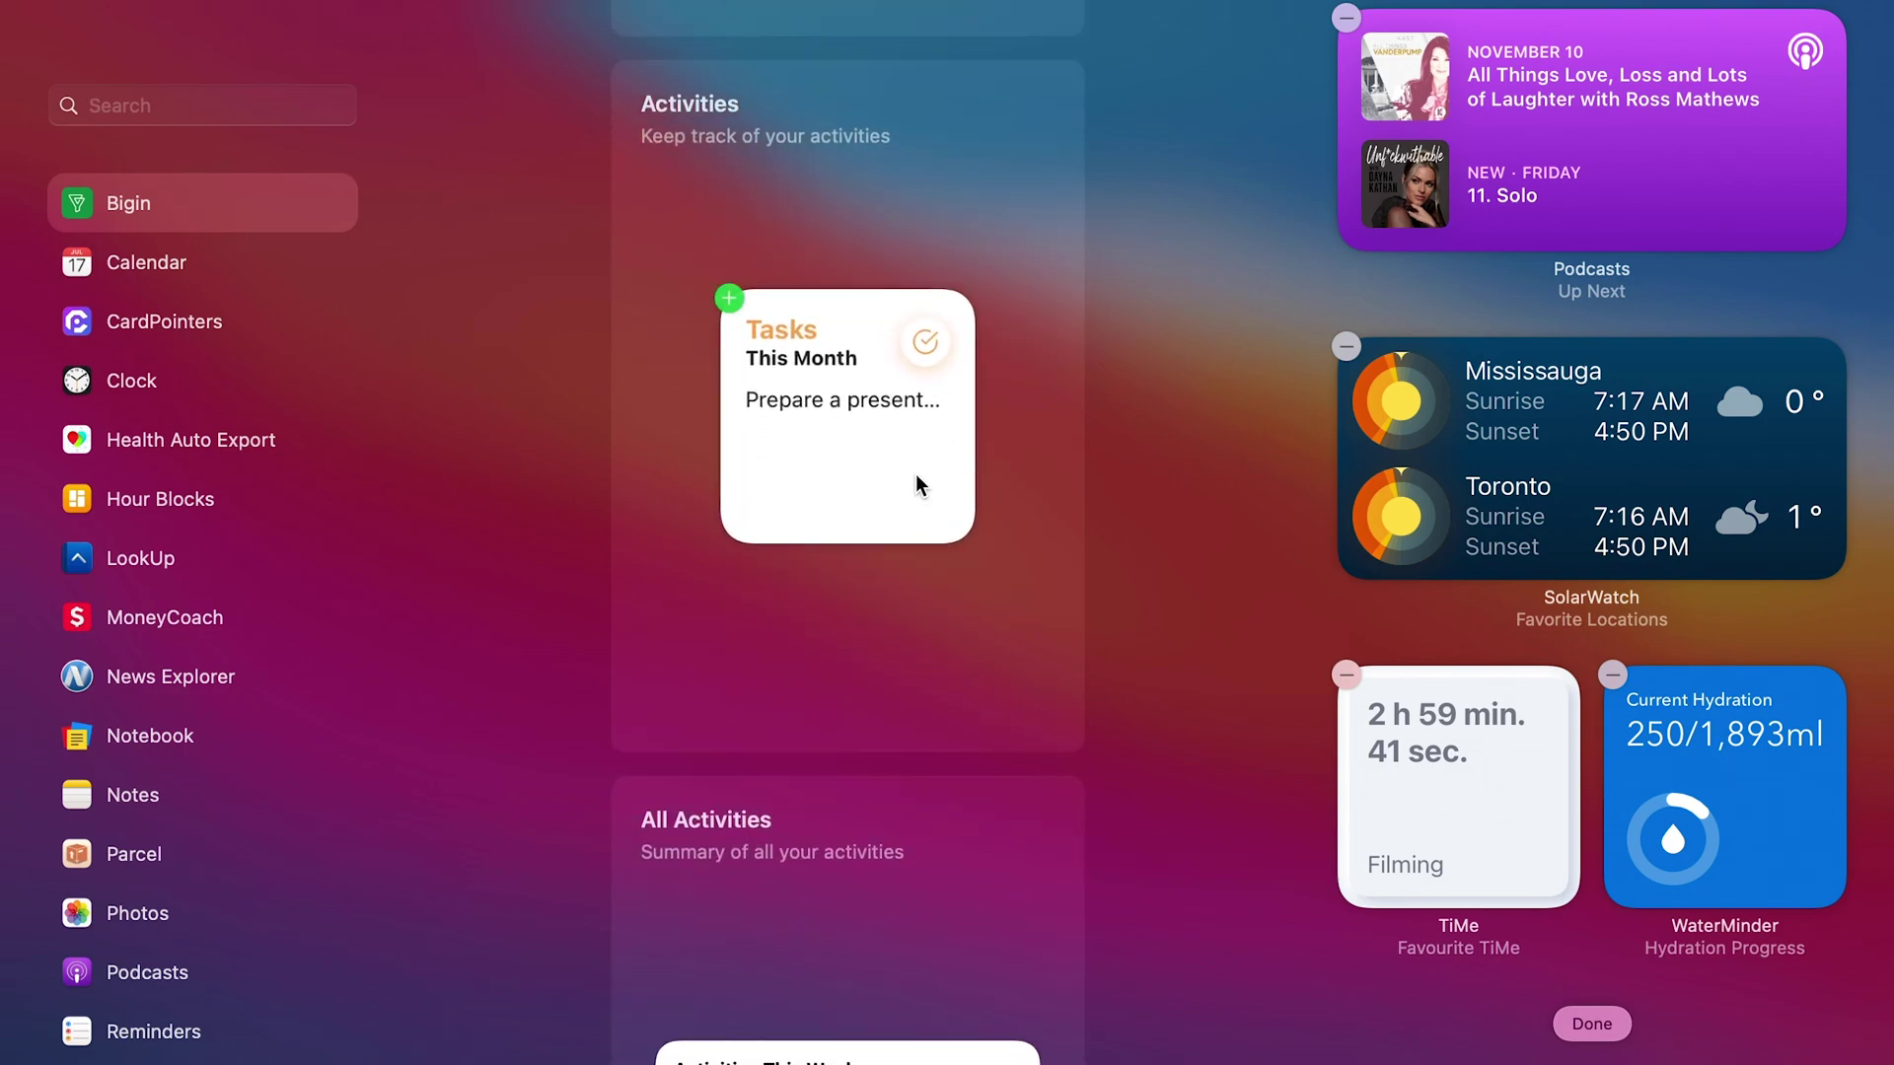
click(734, 297)
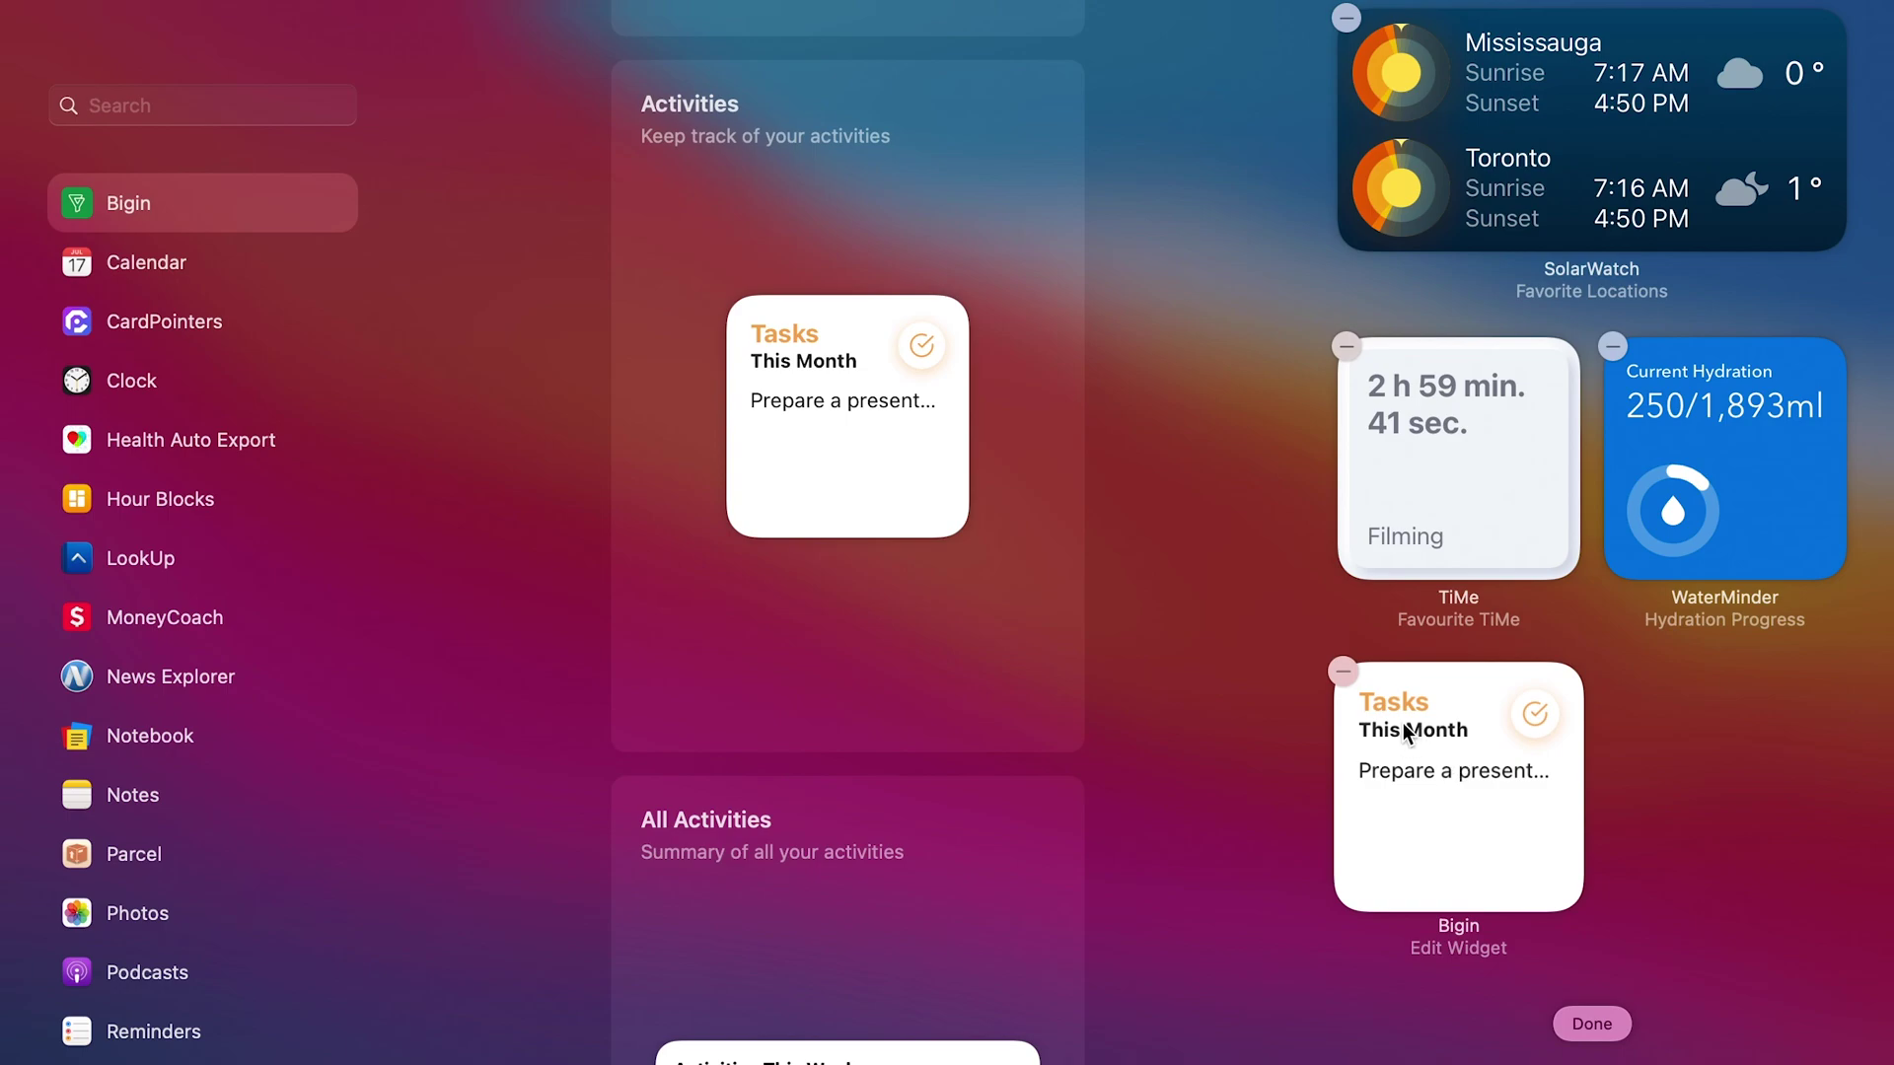
Scroll through Bigin's All Activities widget previews, then move on to Calendar's widgets.
scroll(918, 769, down, 2)
scroll(902, 814, down, 10)
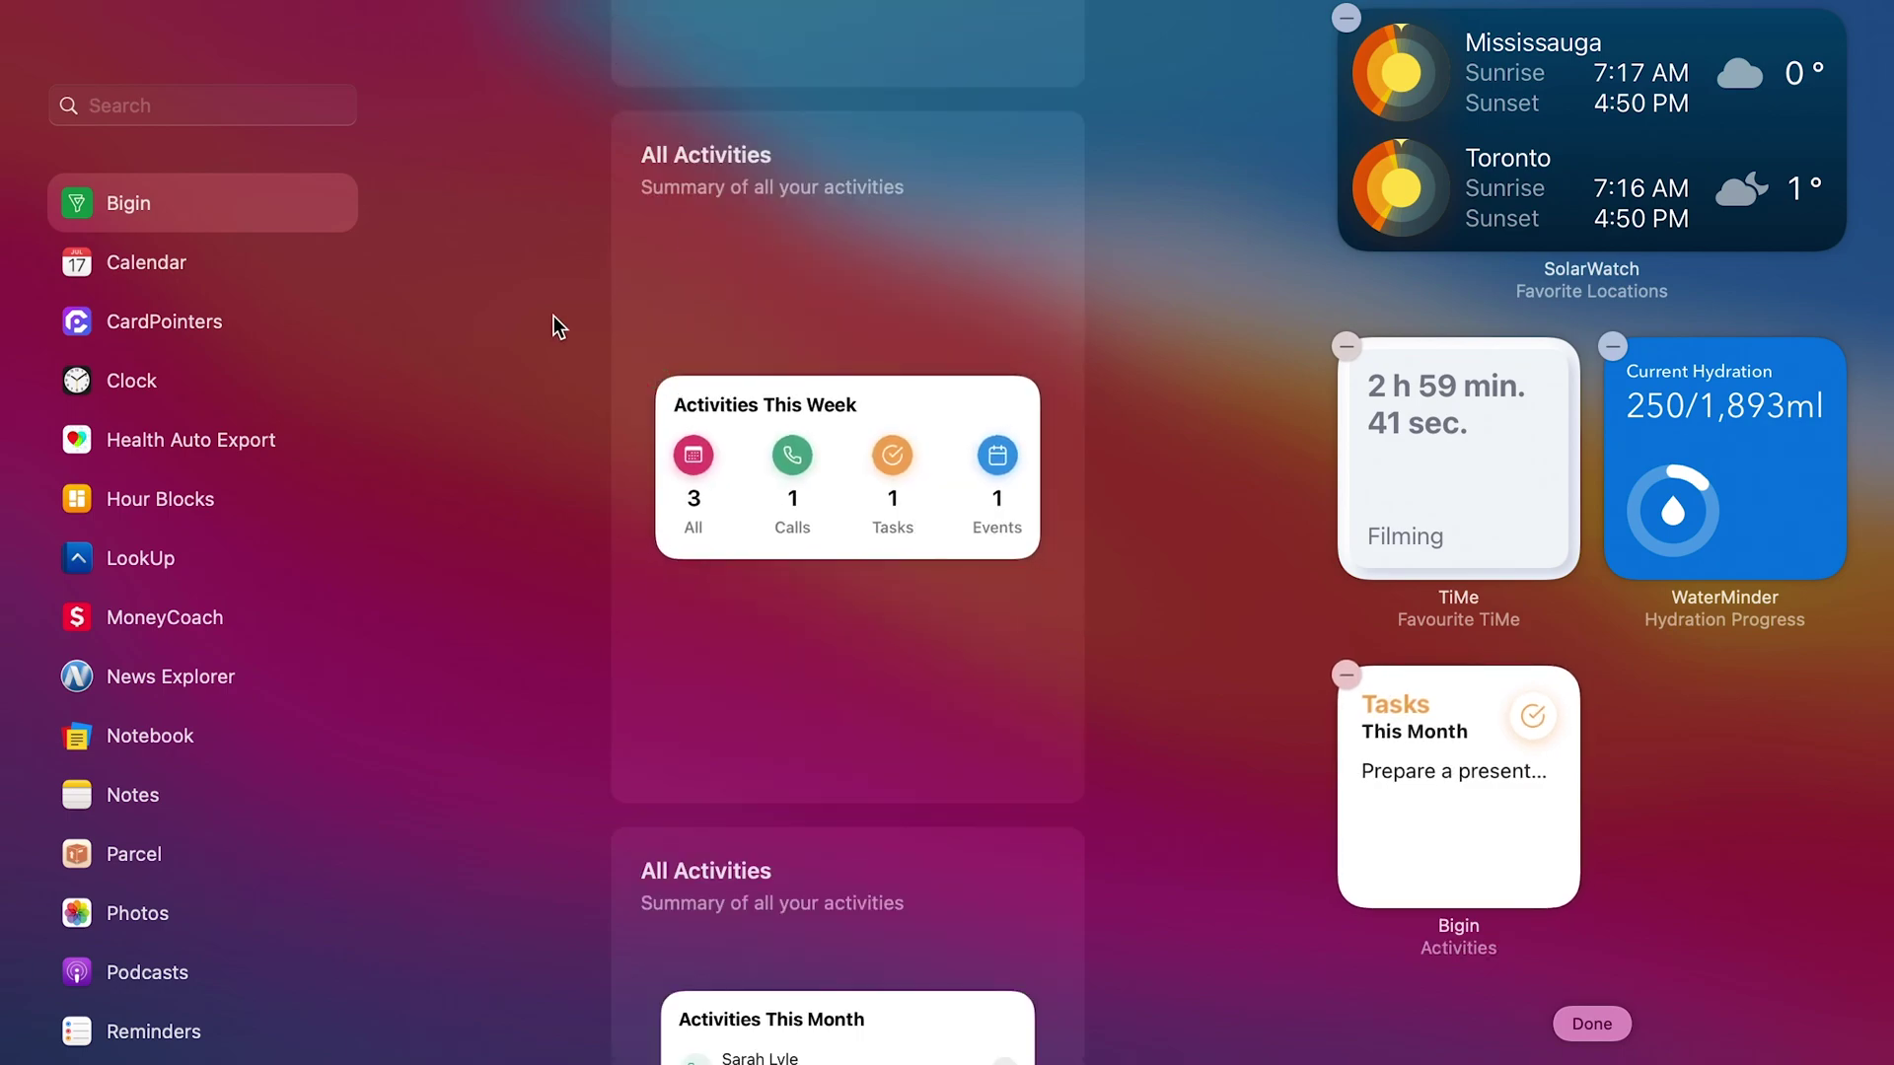
mouse_move(862, 353)
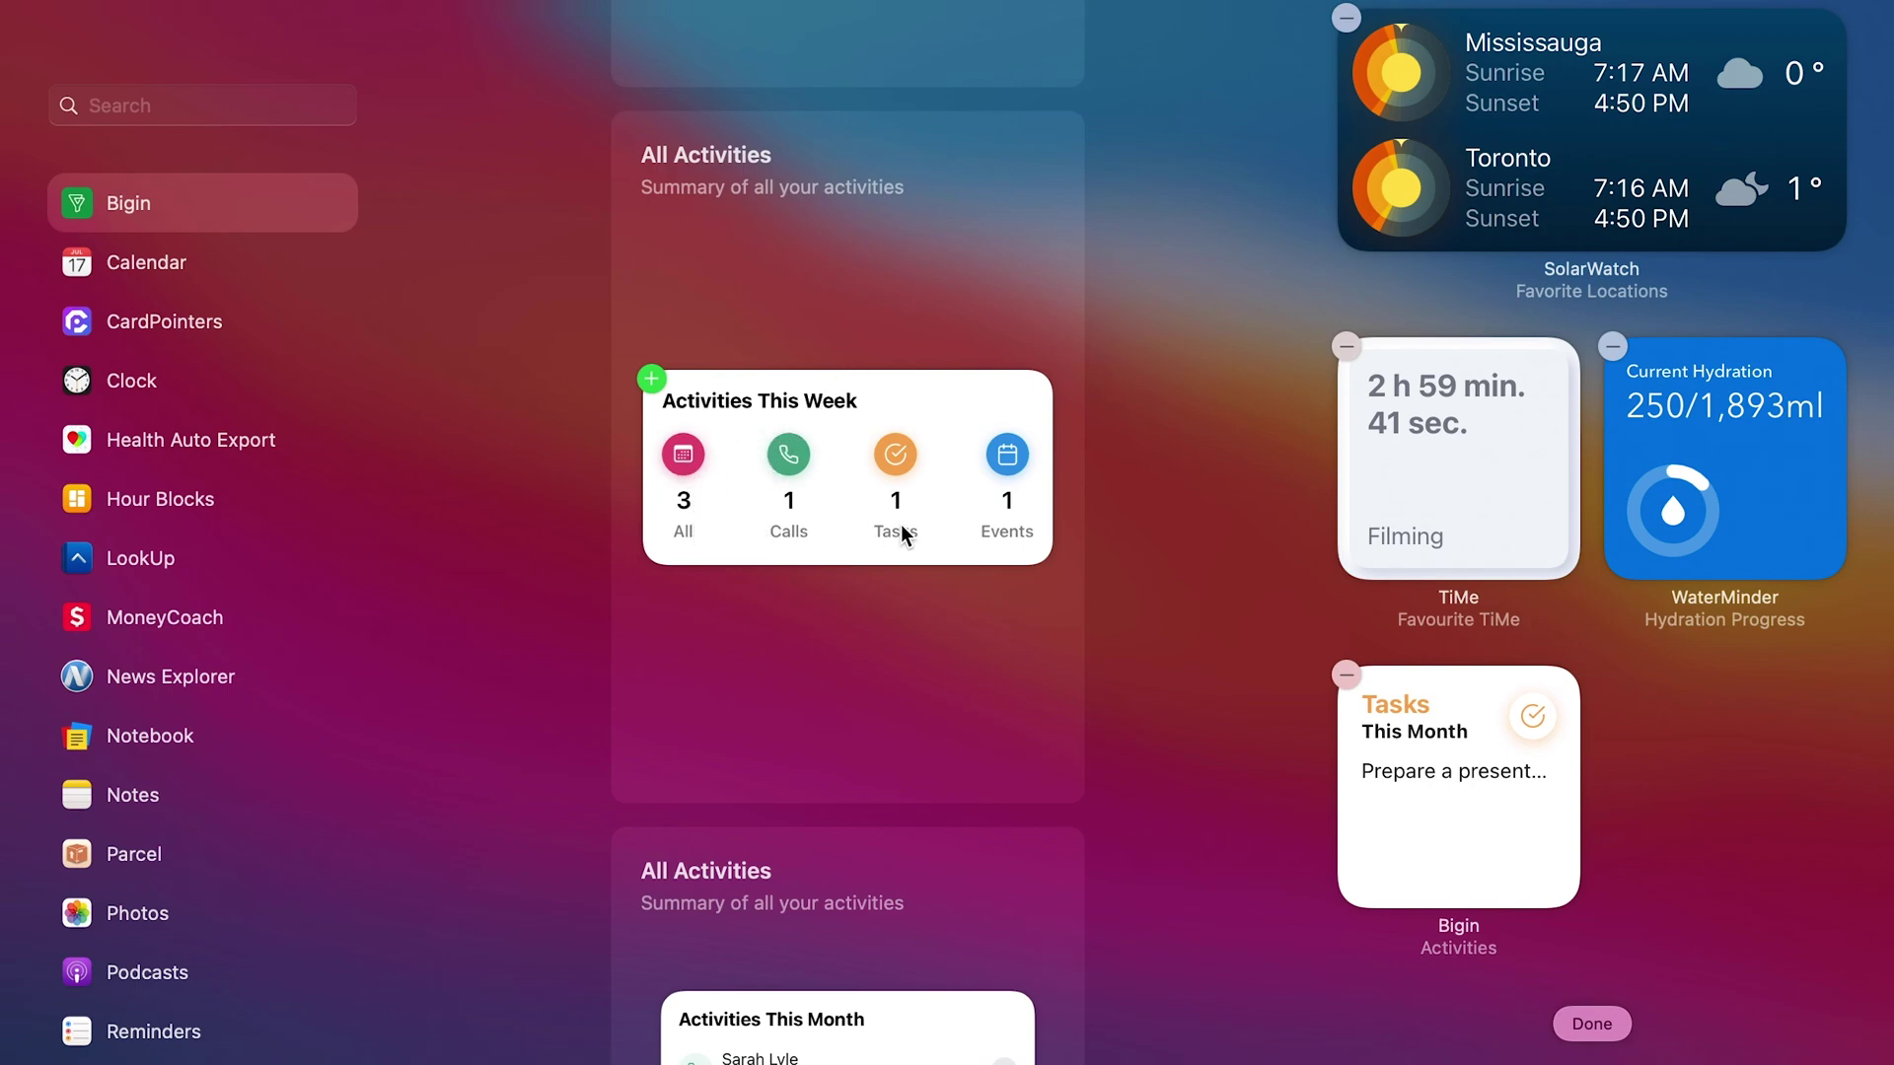
scroll(984, 784, down, 5)
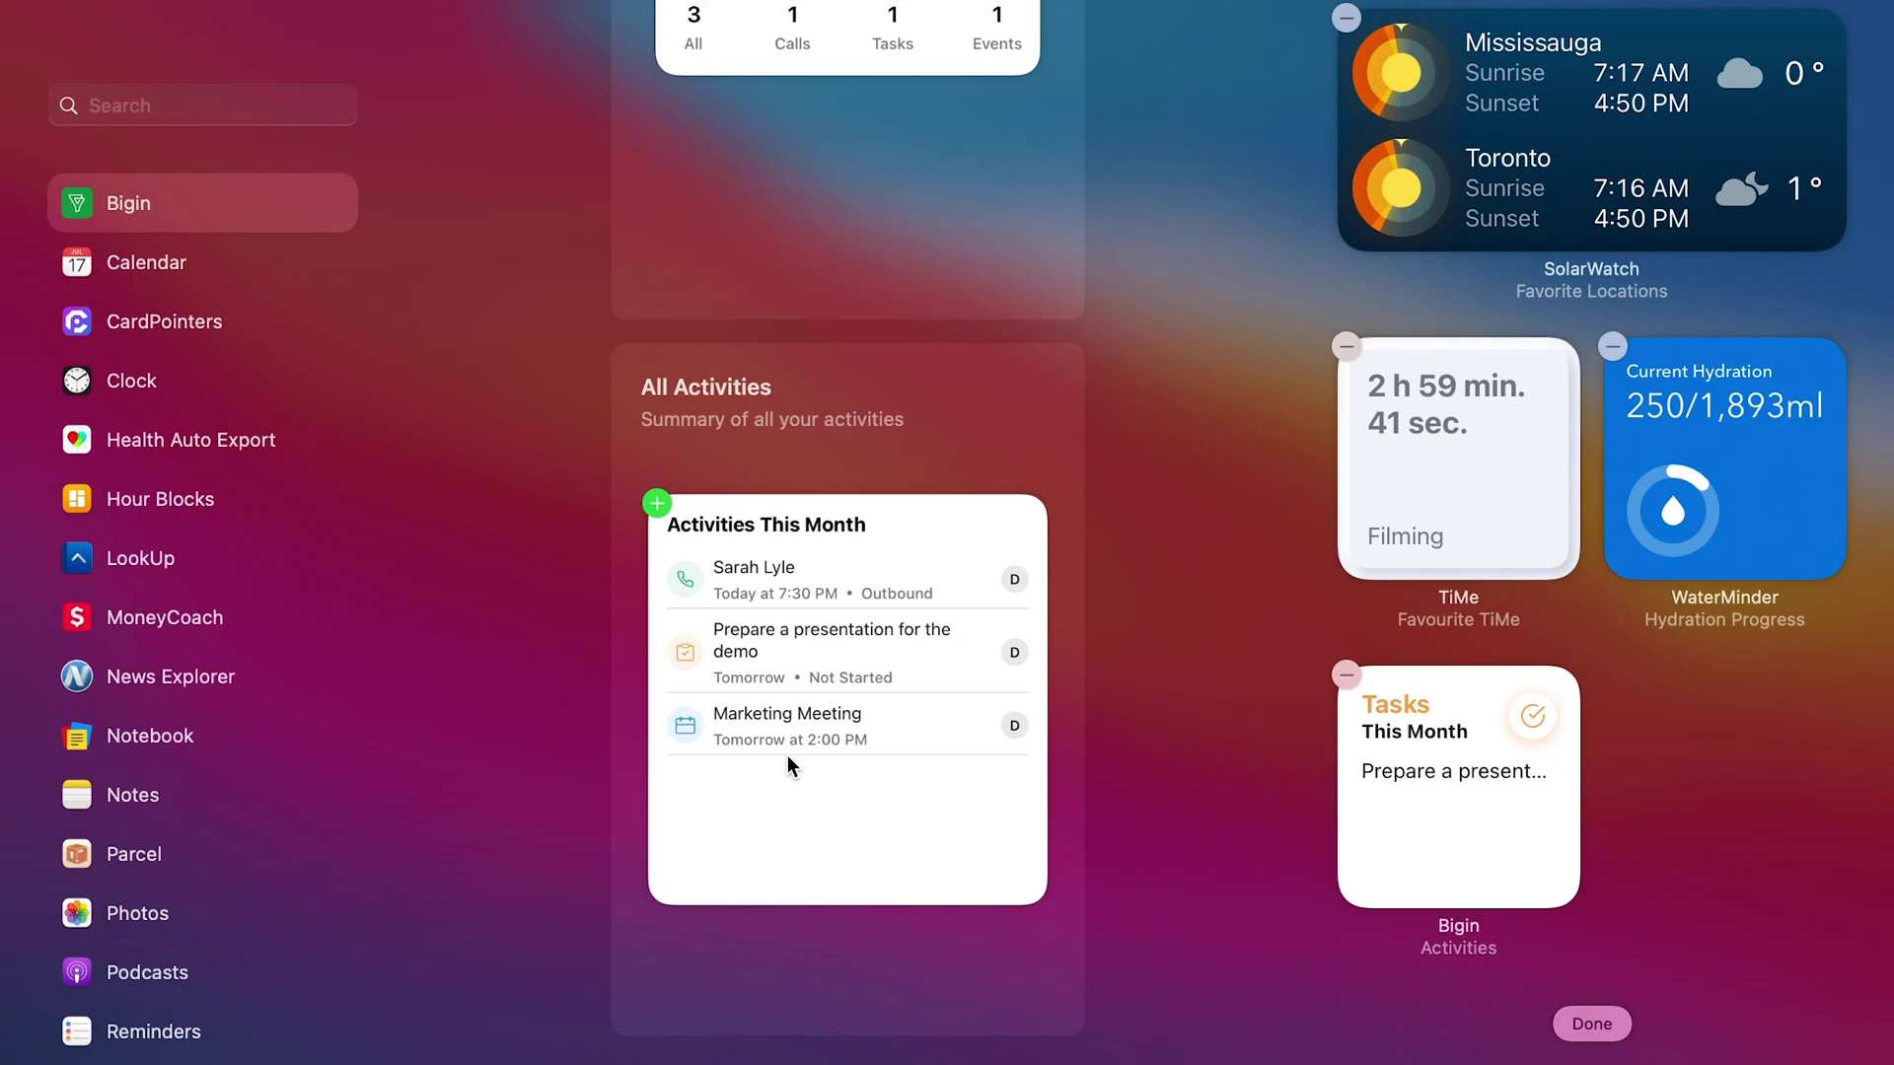
scroll(879, 718, down, 10)
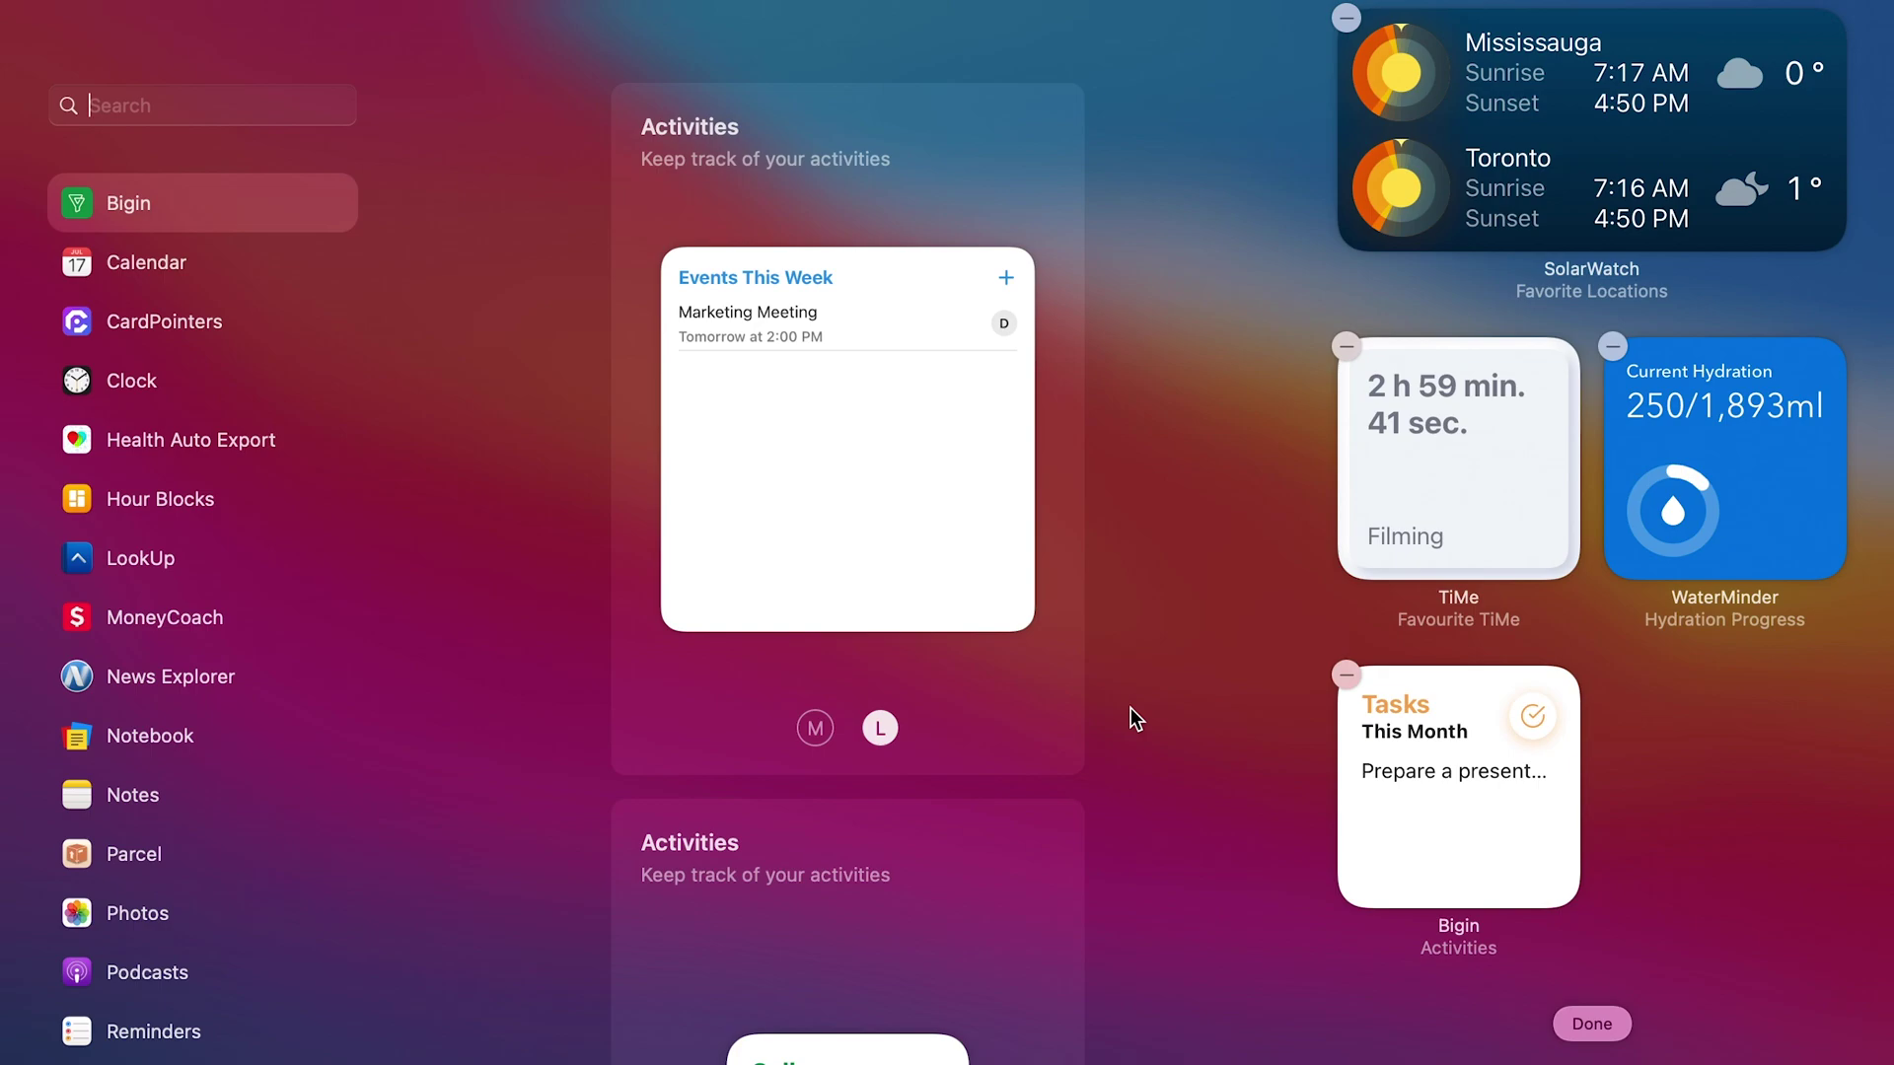
click(124, 258)
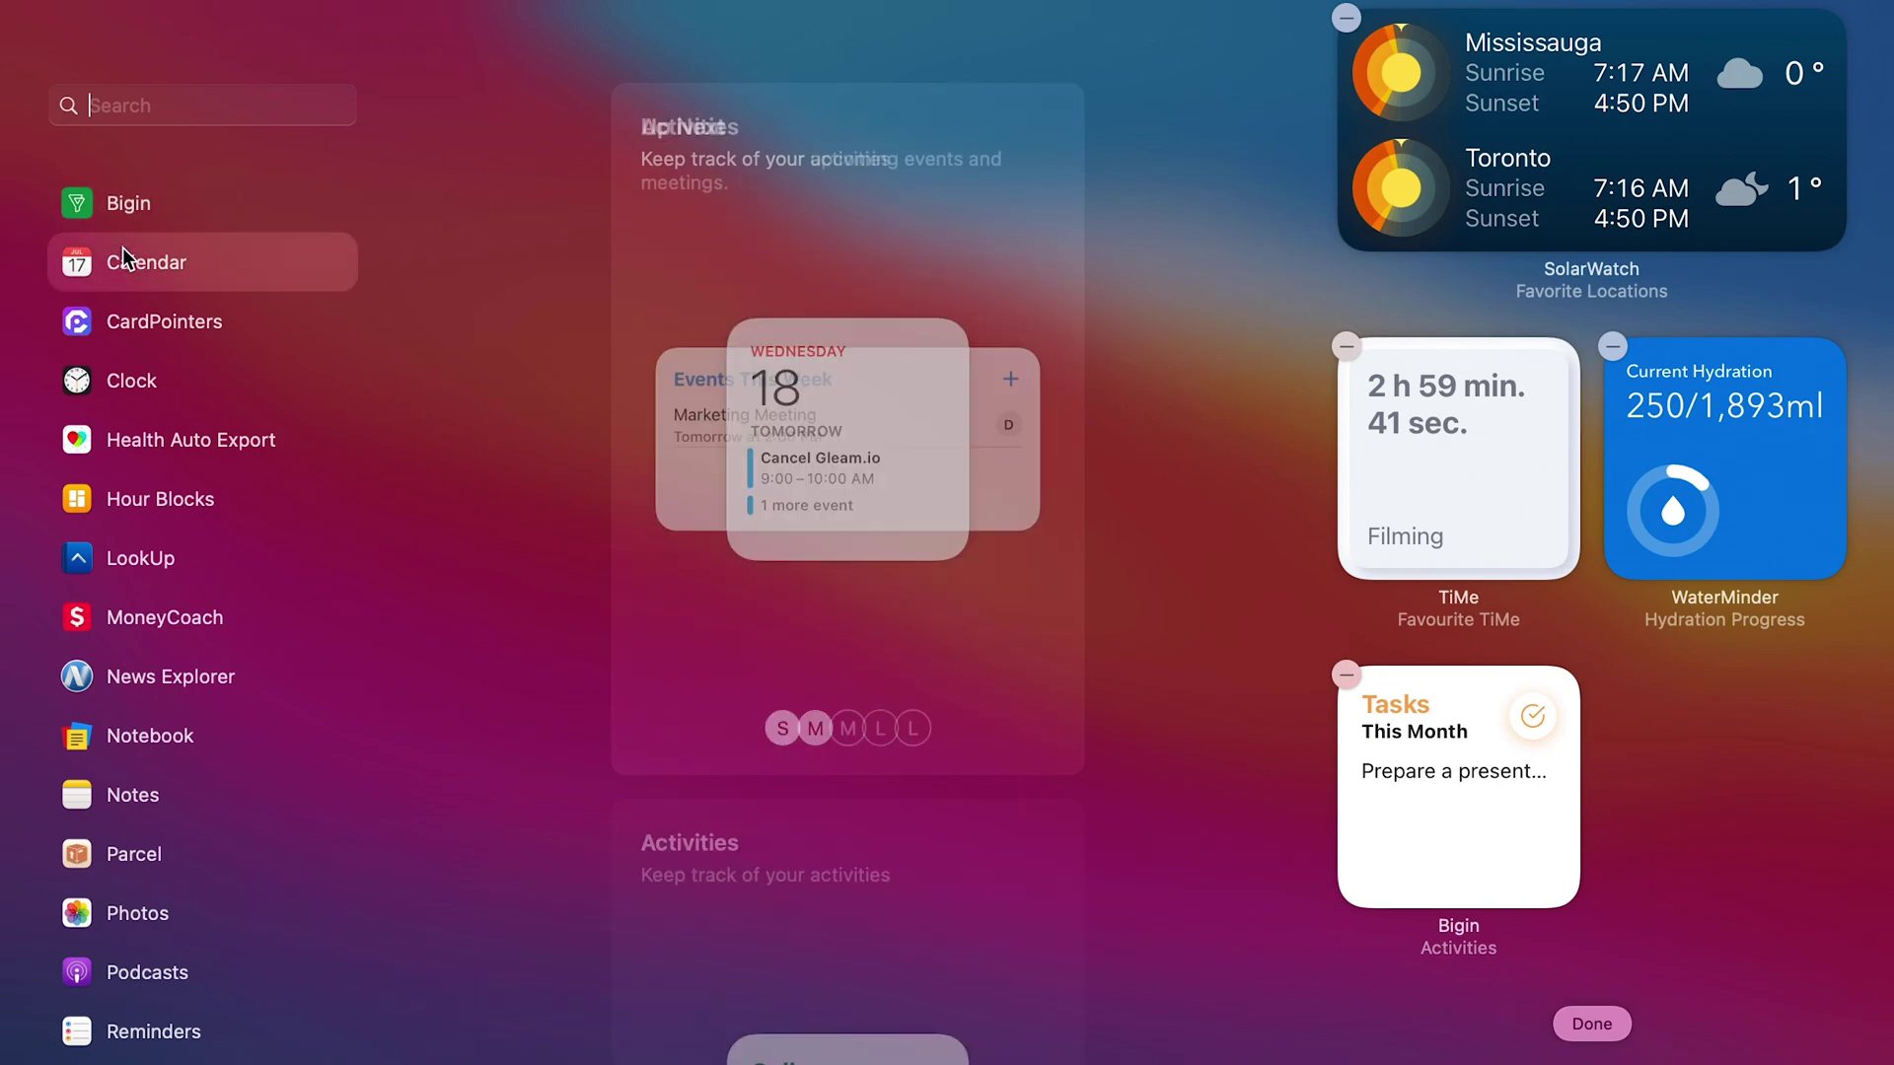
Preview Calendar's Up Next widget at medium size, then bring up CardPointers' widgets.
mouse_move(835, 511)
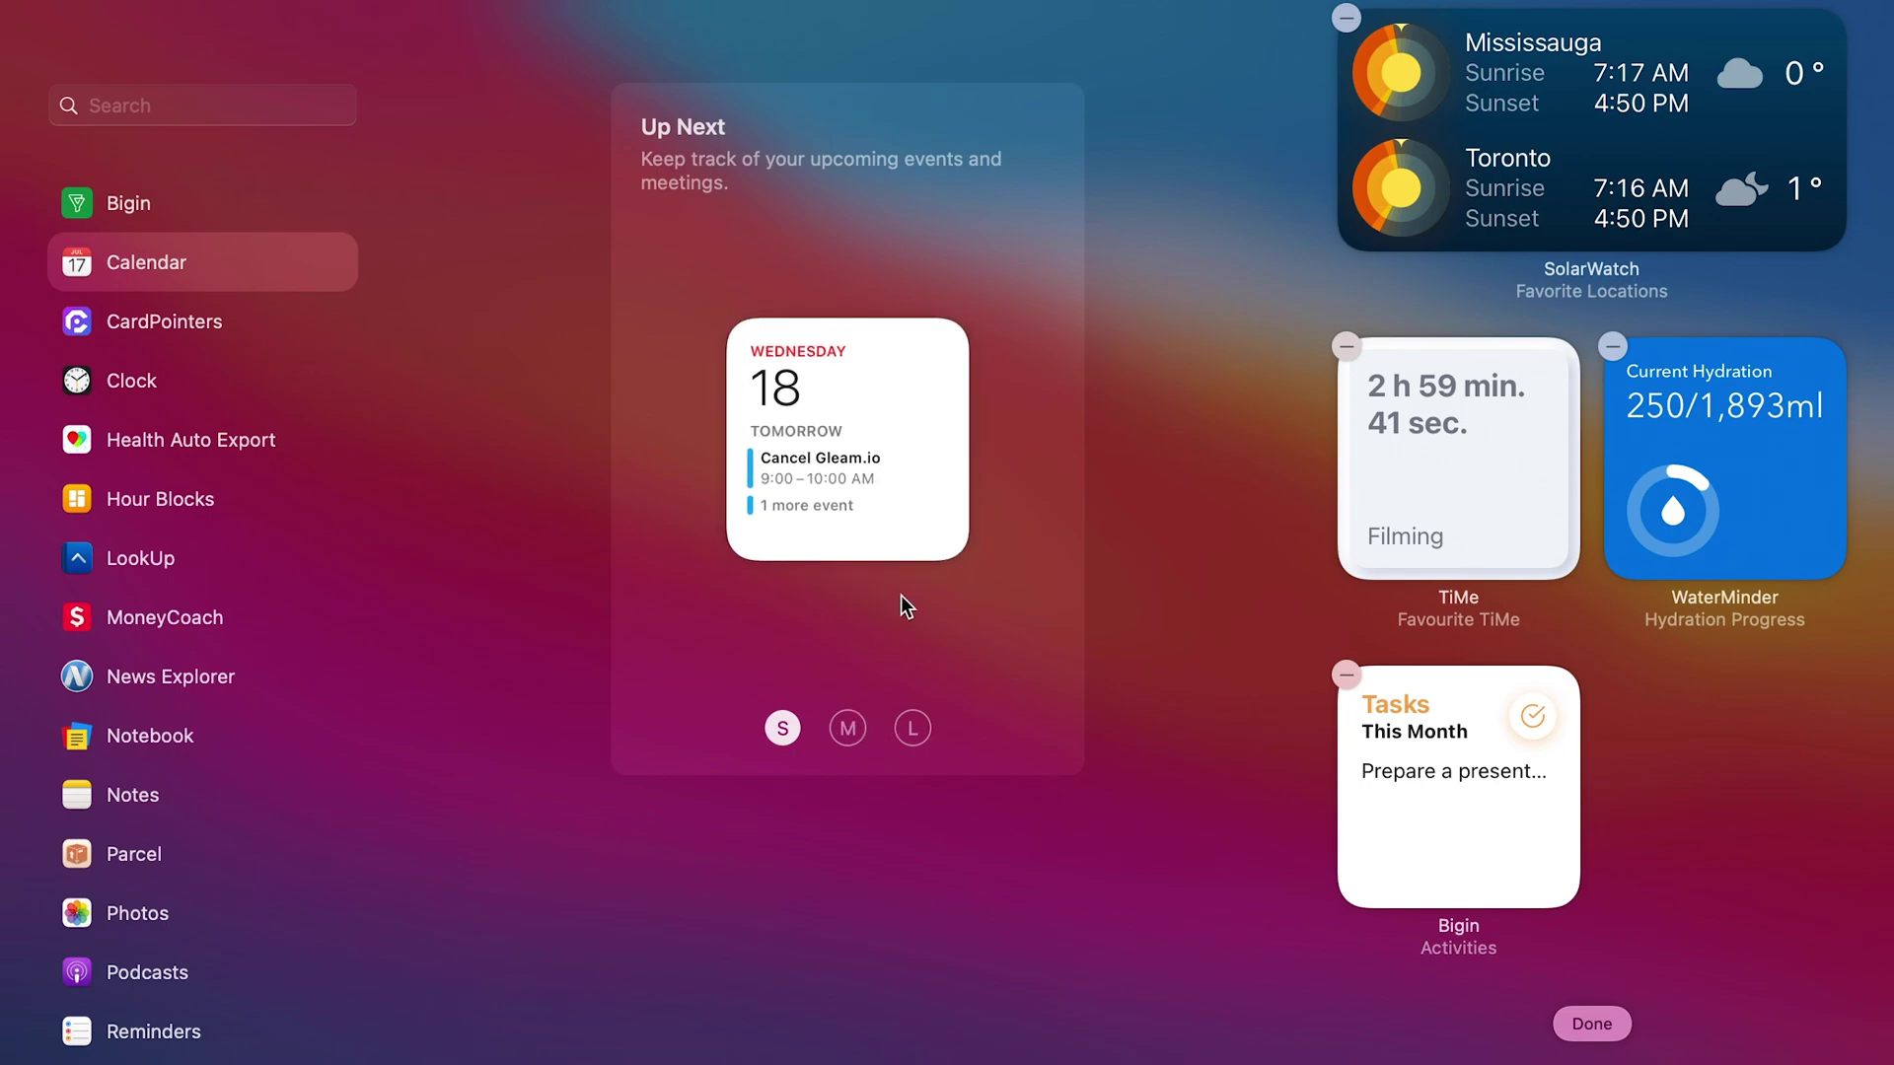
click(847, 728)
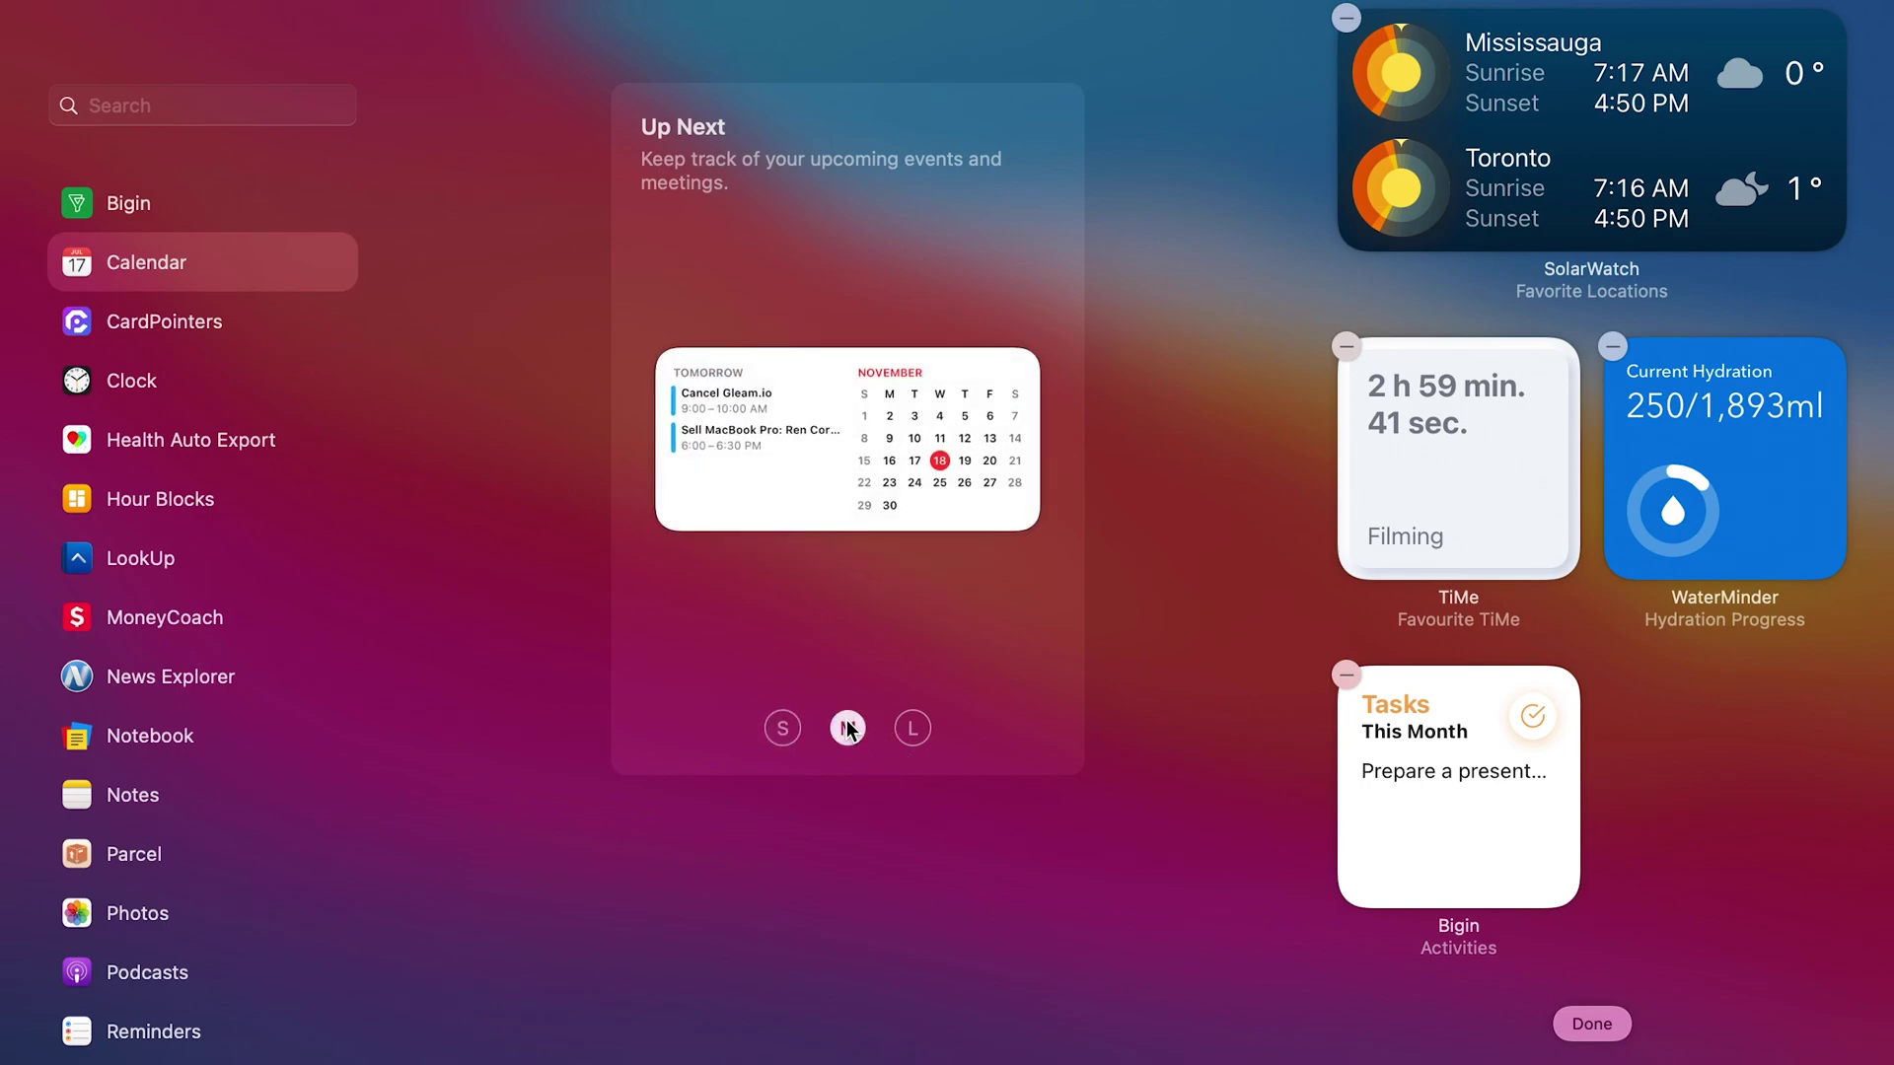
click(912, 730)
click(186, 323)
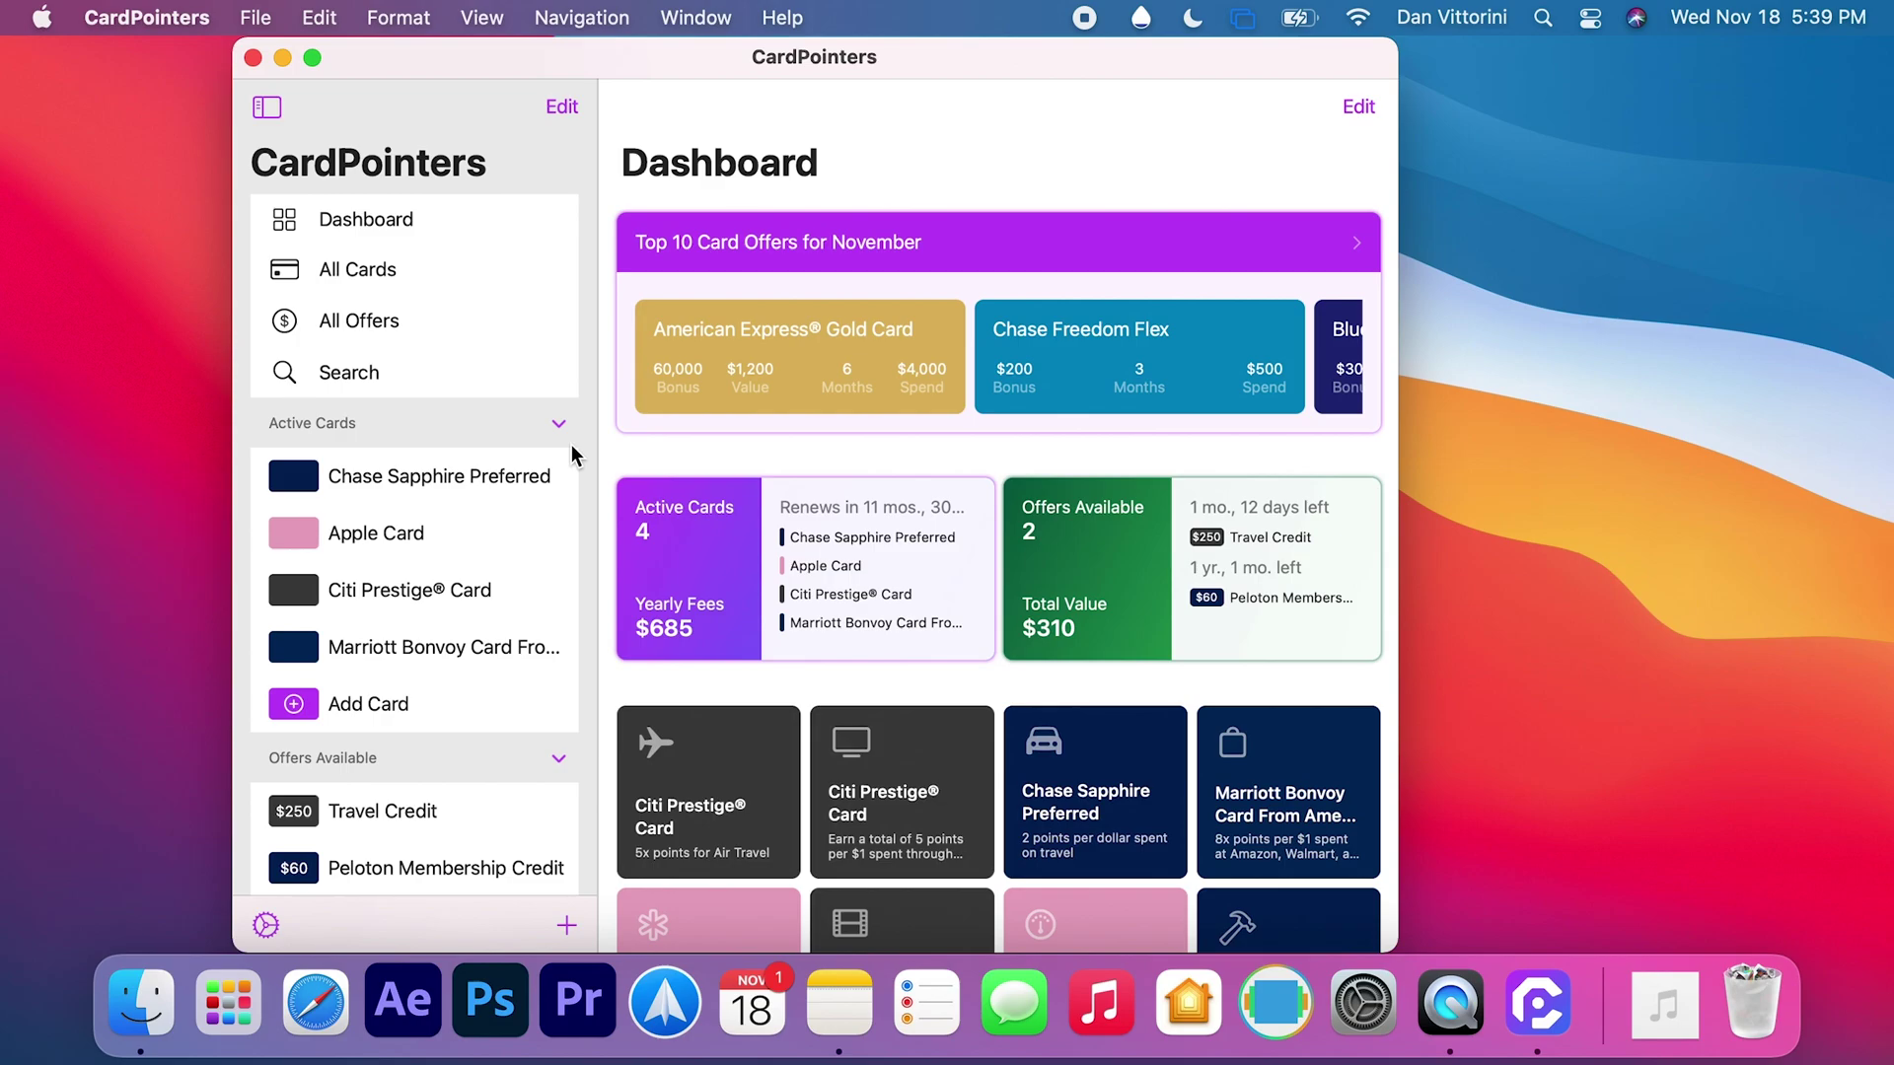
Open CardPointers' Hotel category under Active Pointers, recommending the Chase Freedom Flex card.
scroll(415, 597, down, 10)
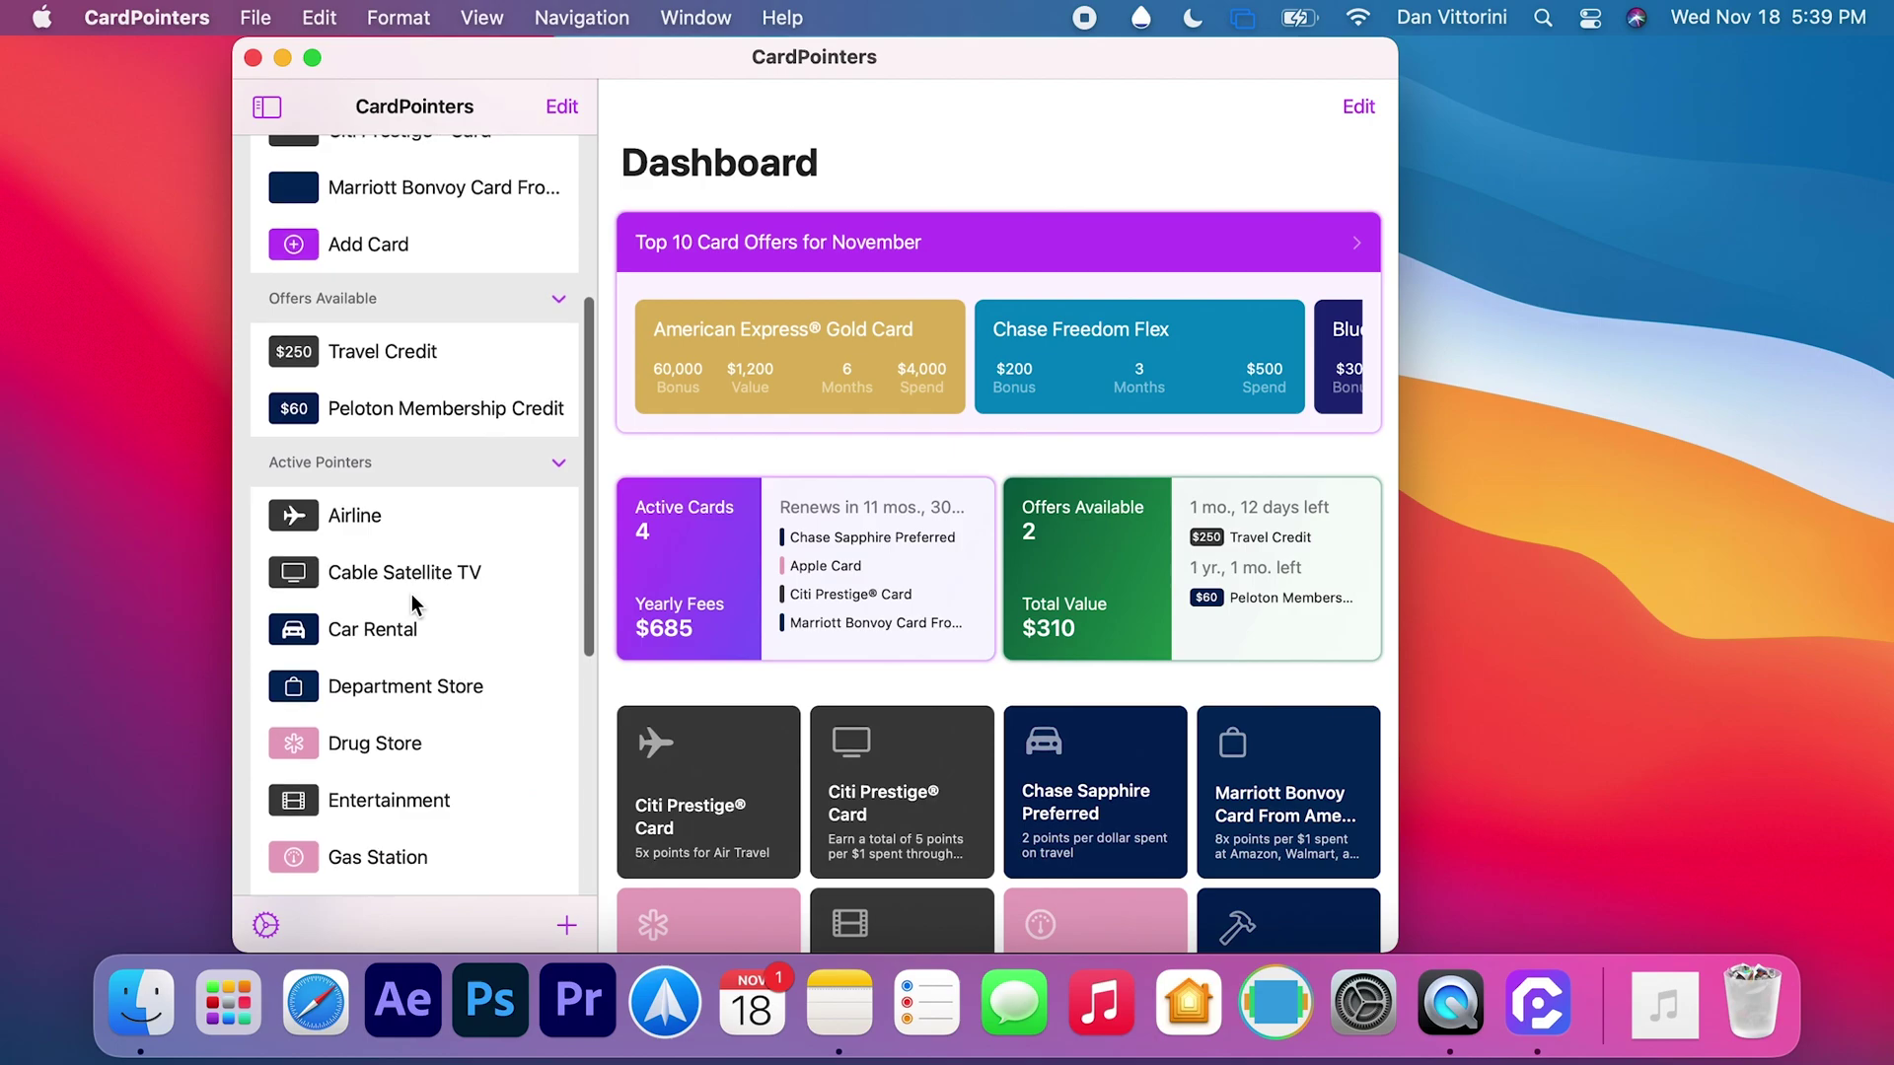
scroll(414, 602, up, 10)
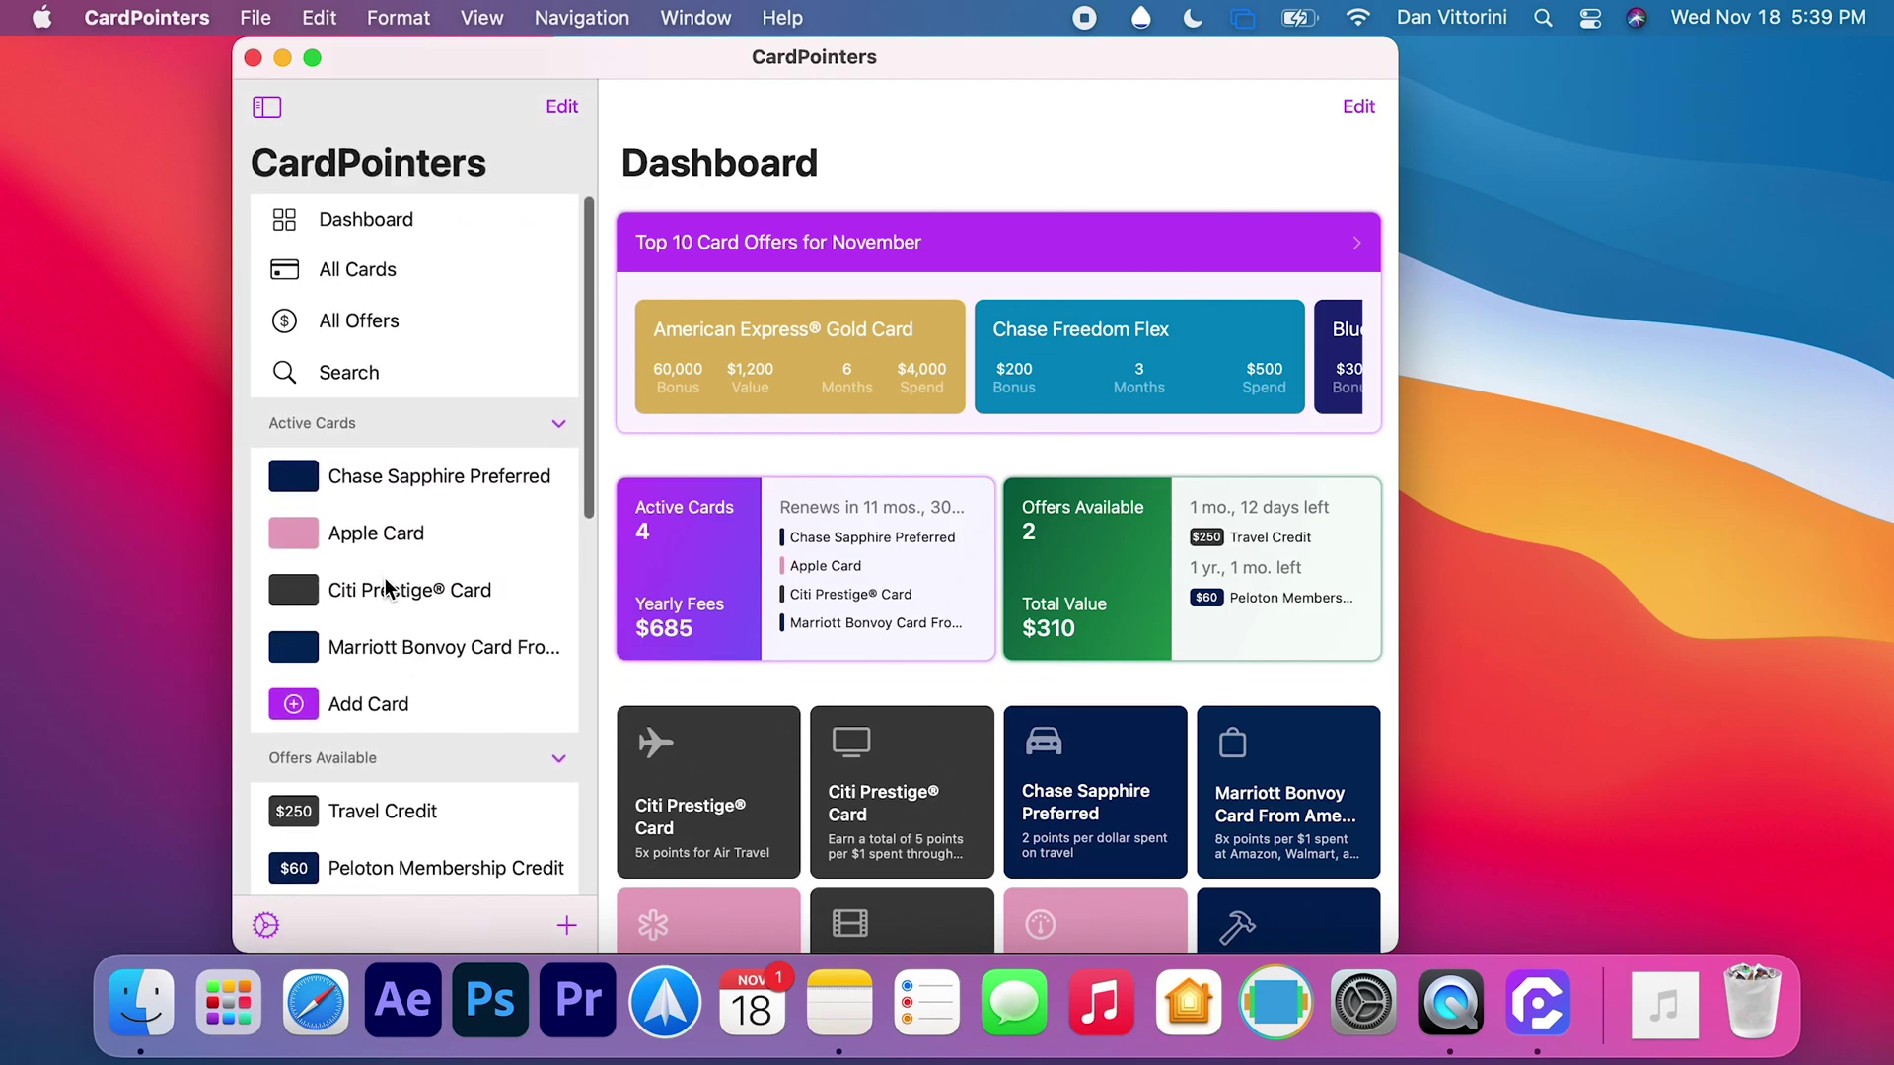
scroll(393, 663, down, 5)
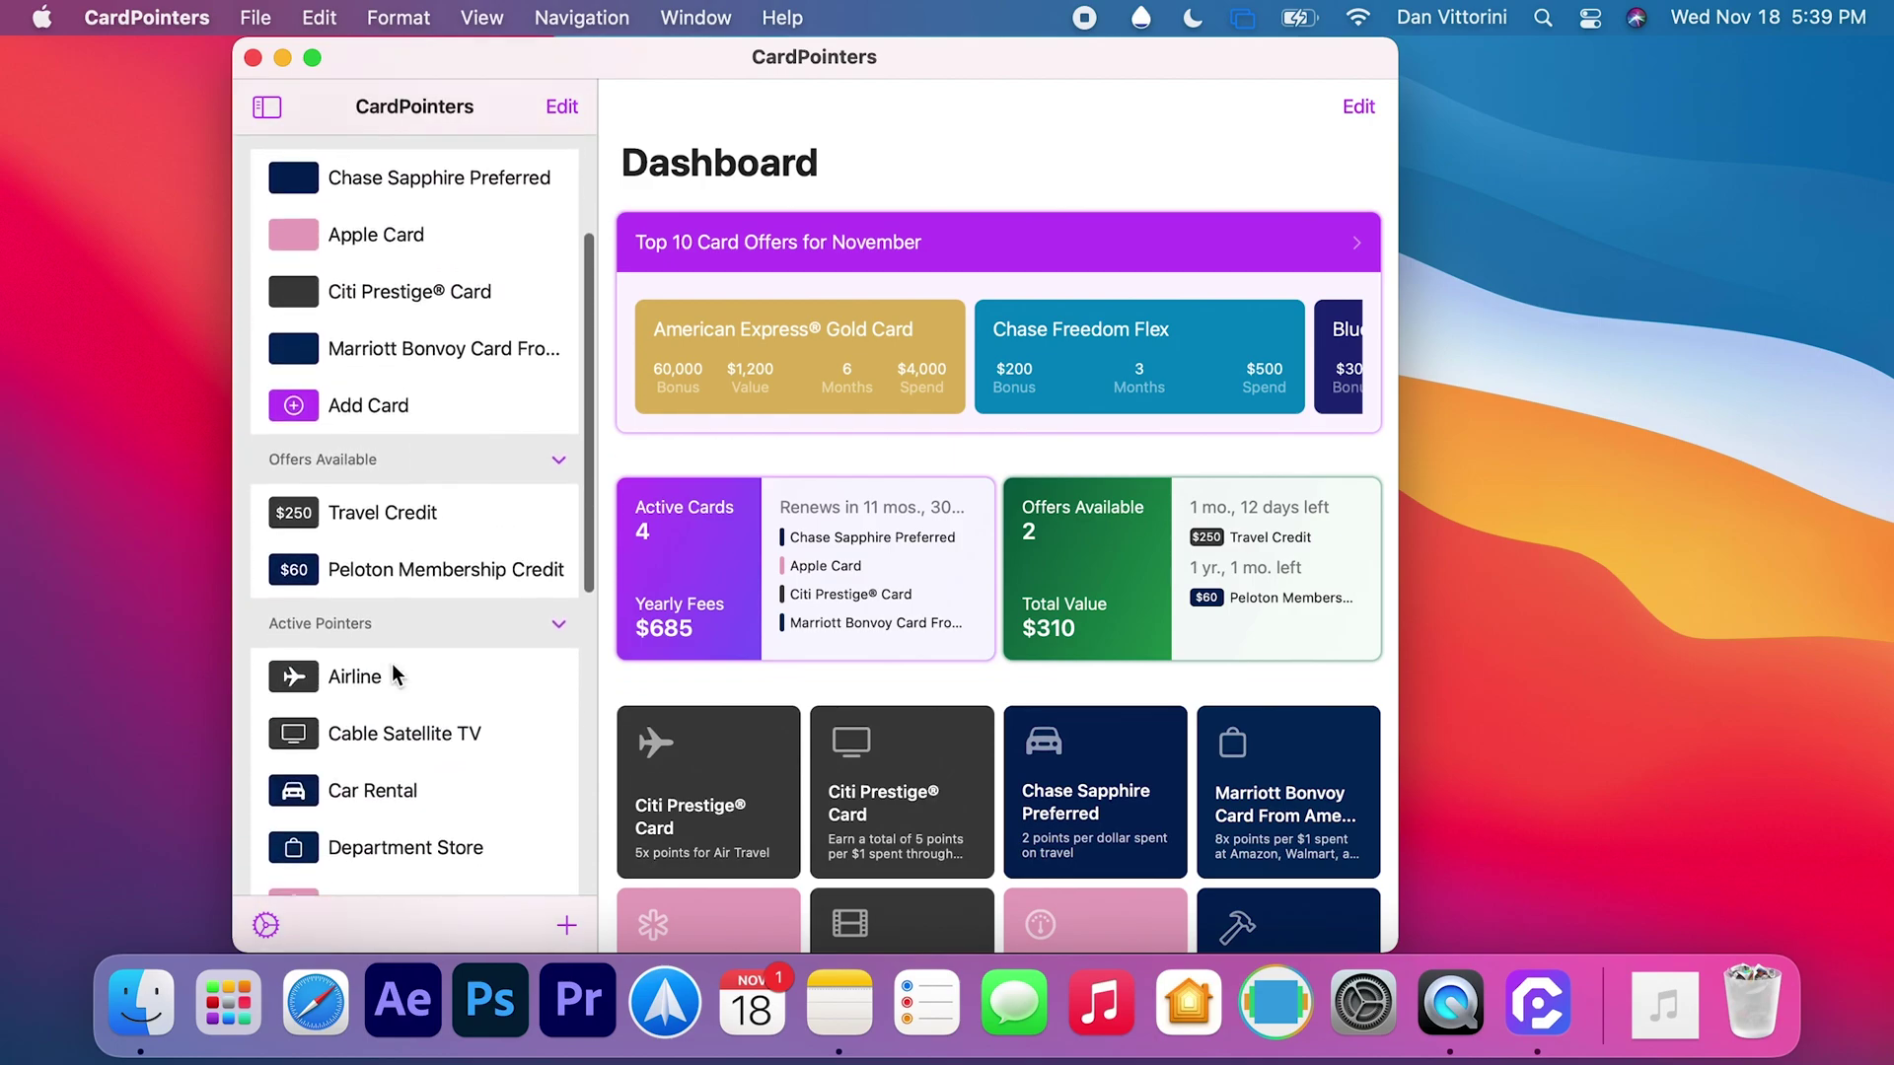
scroll(393, 666, down, 5)
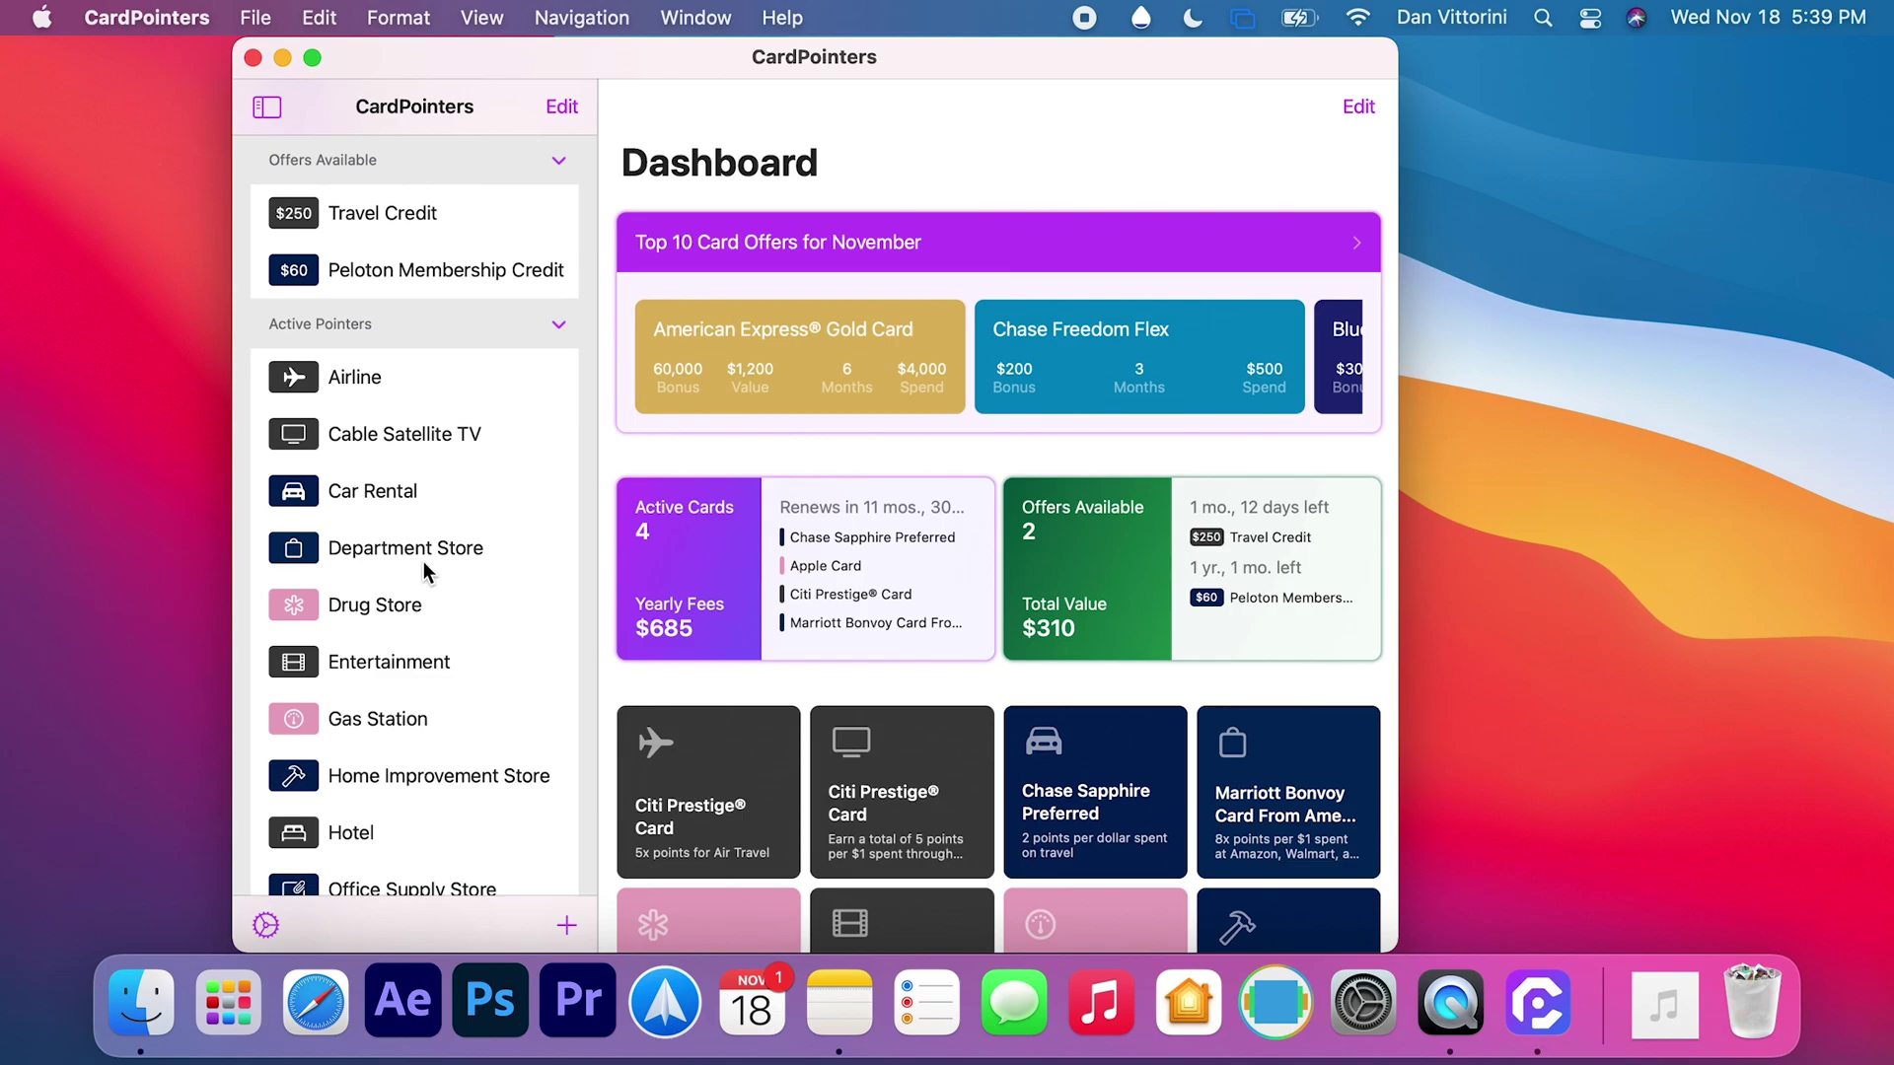
scroll(358, 625, down, 1)
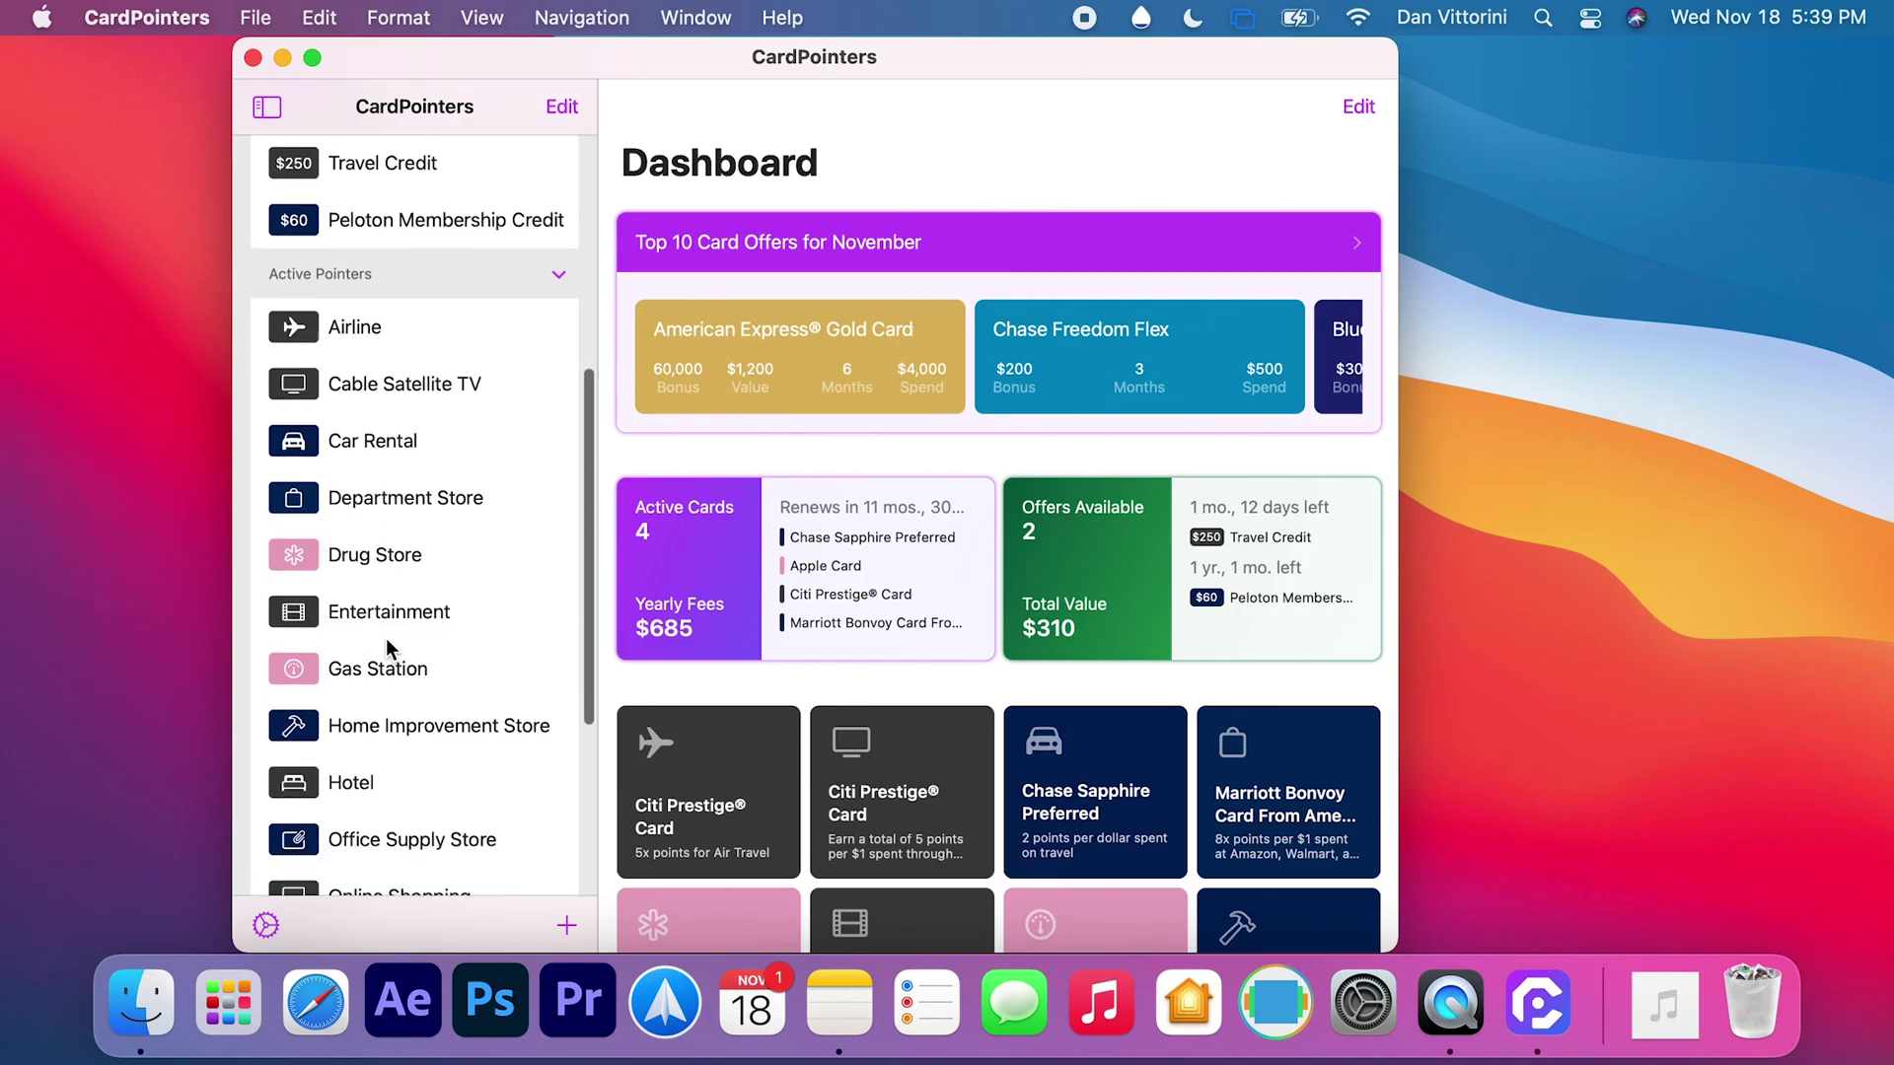
scroll(387, 637, down, 3)
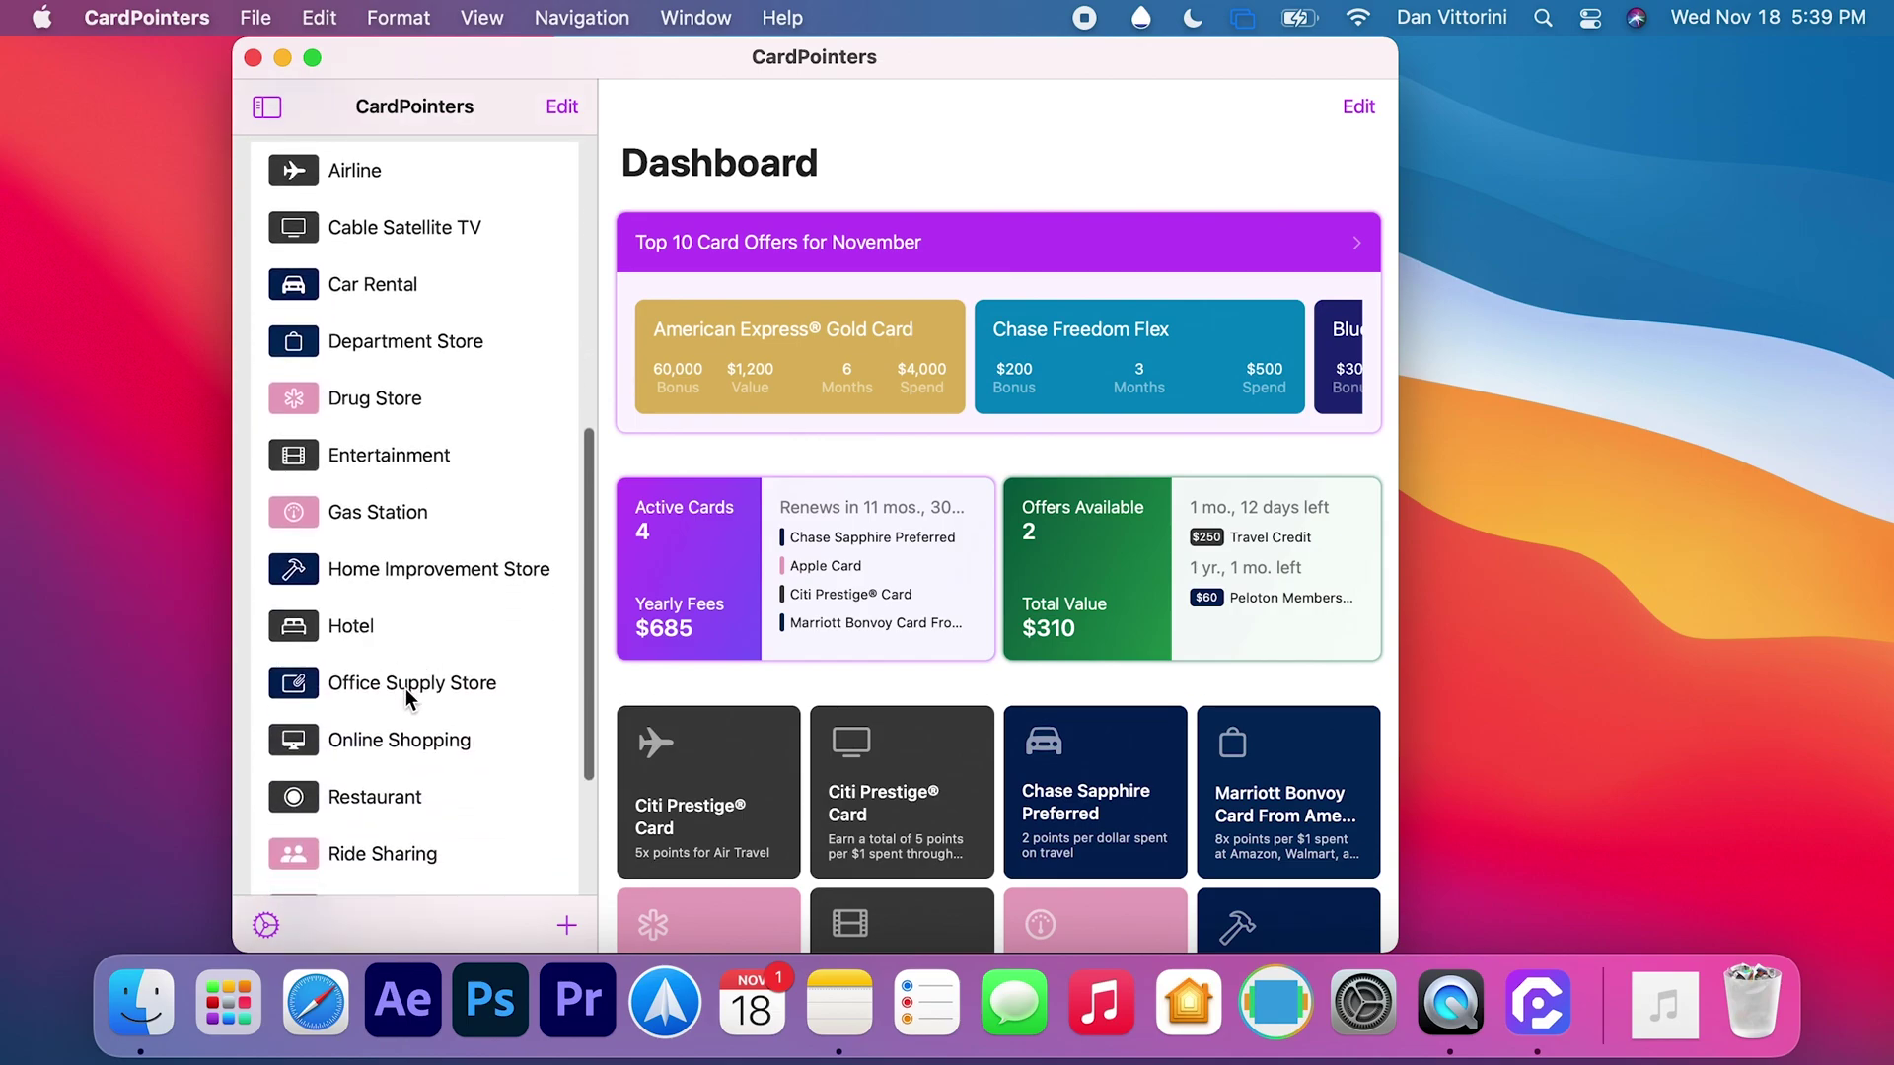
click(370, 624)
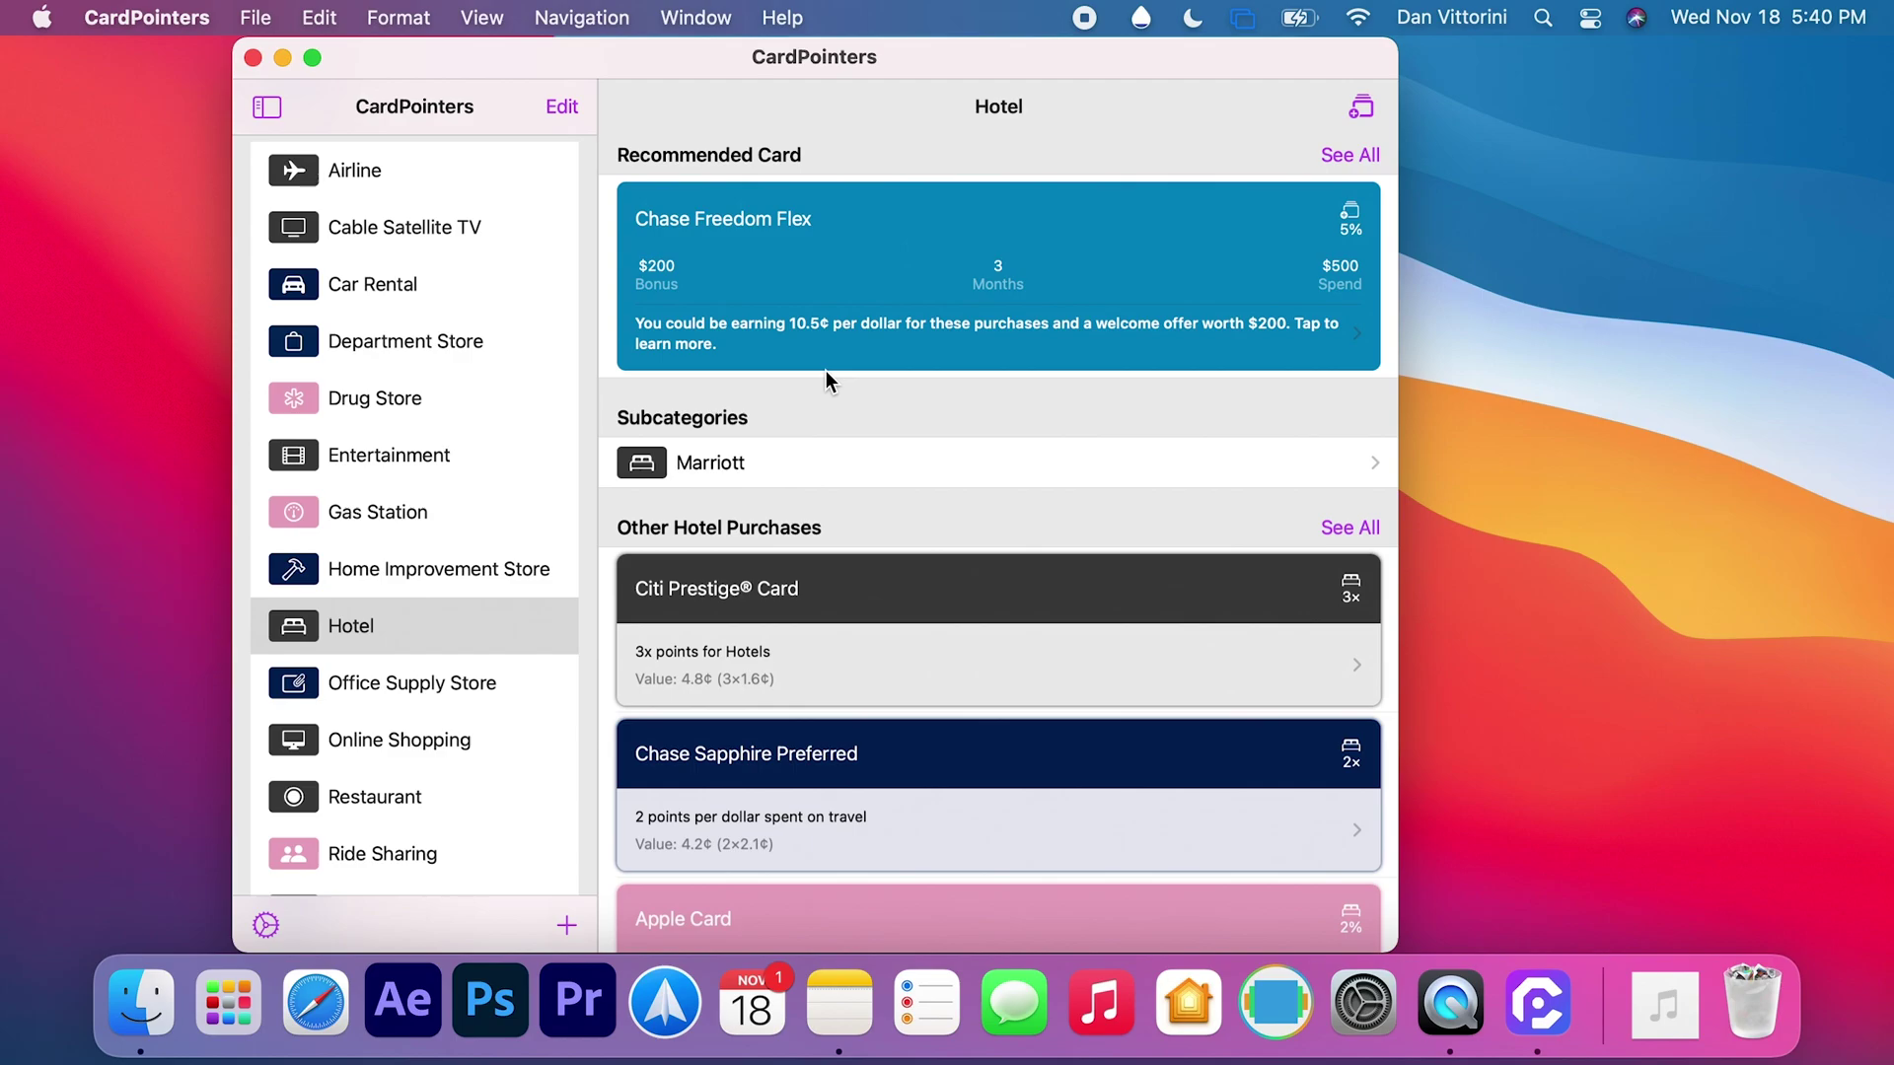
click(1833, 17)
Edit widgets, select CardPointers, and preview its Available Offers widget at medium size.
scroll(1689, 577, down, 5)
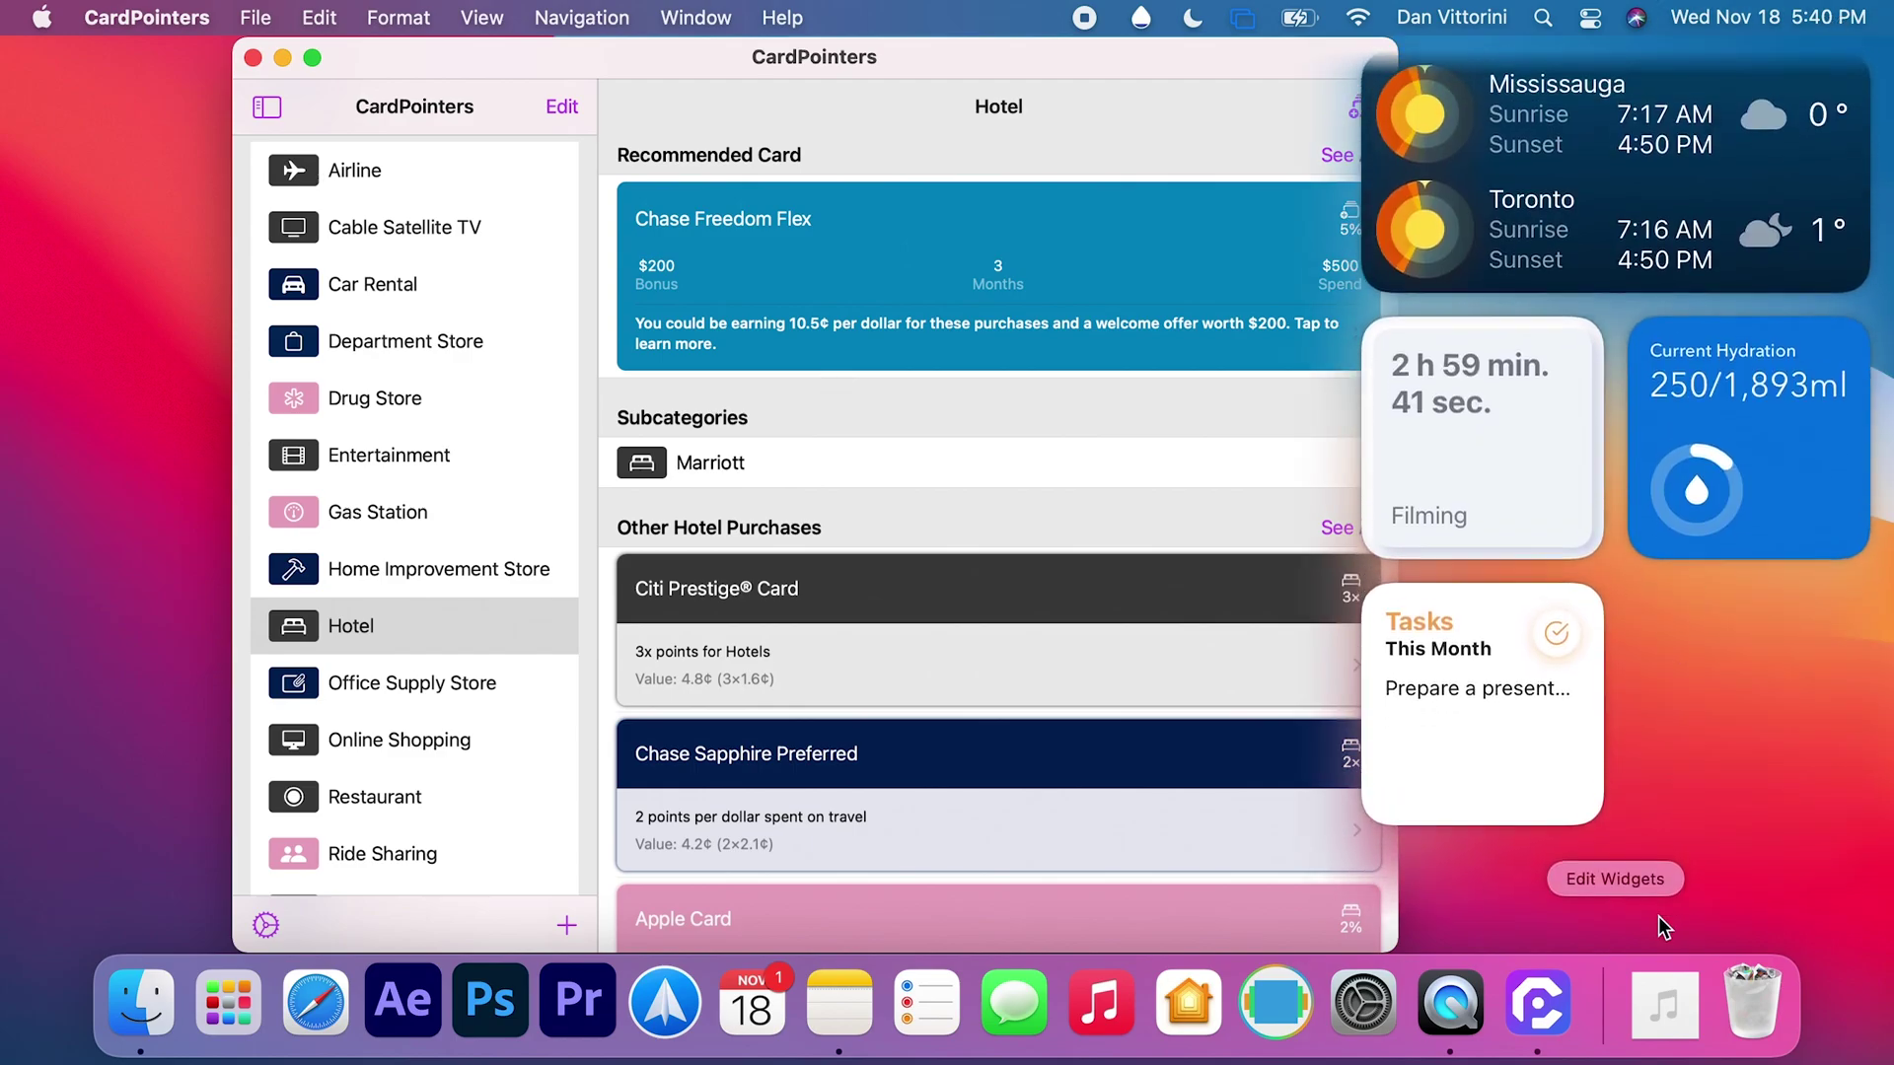
click(1615, 879)
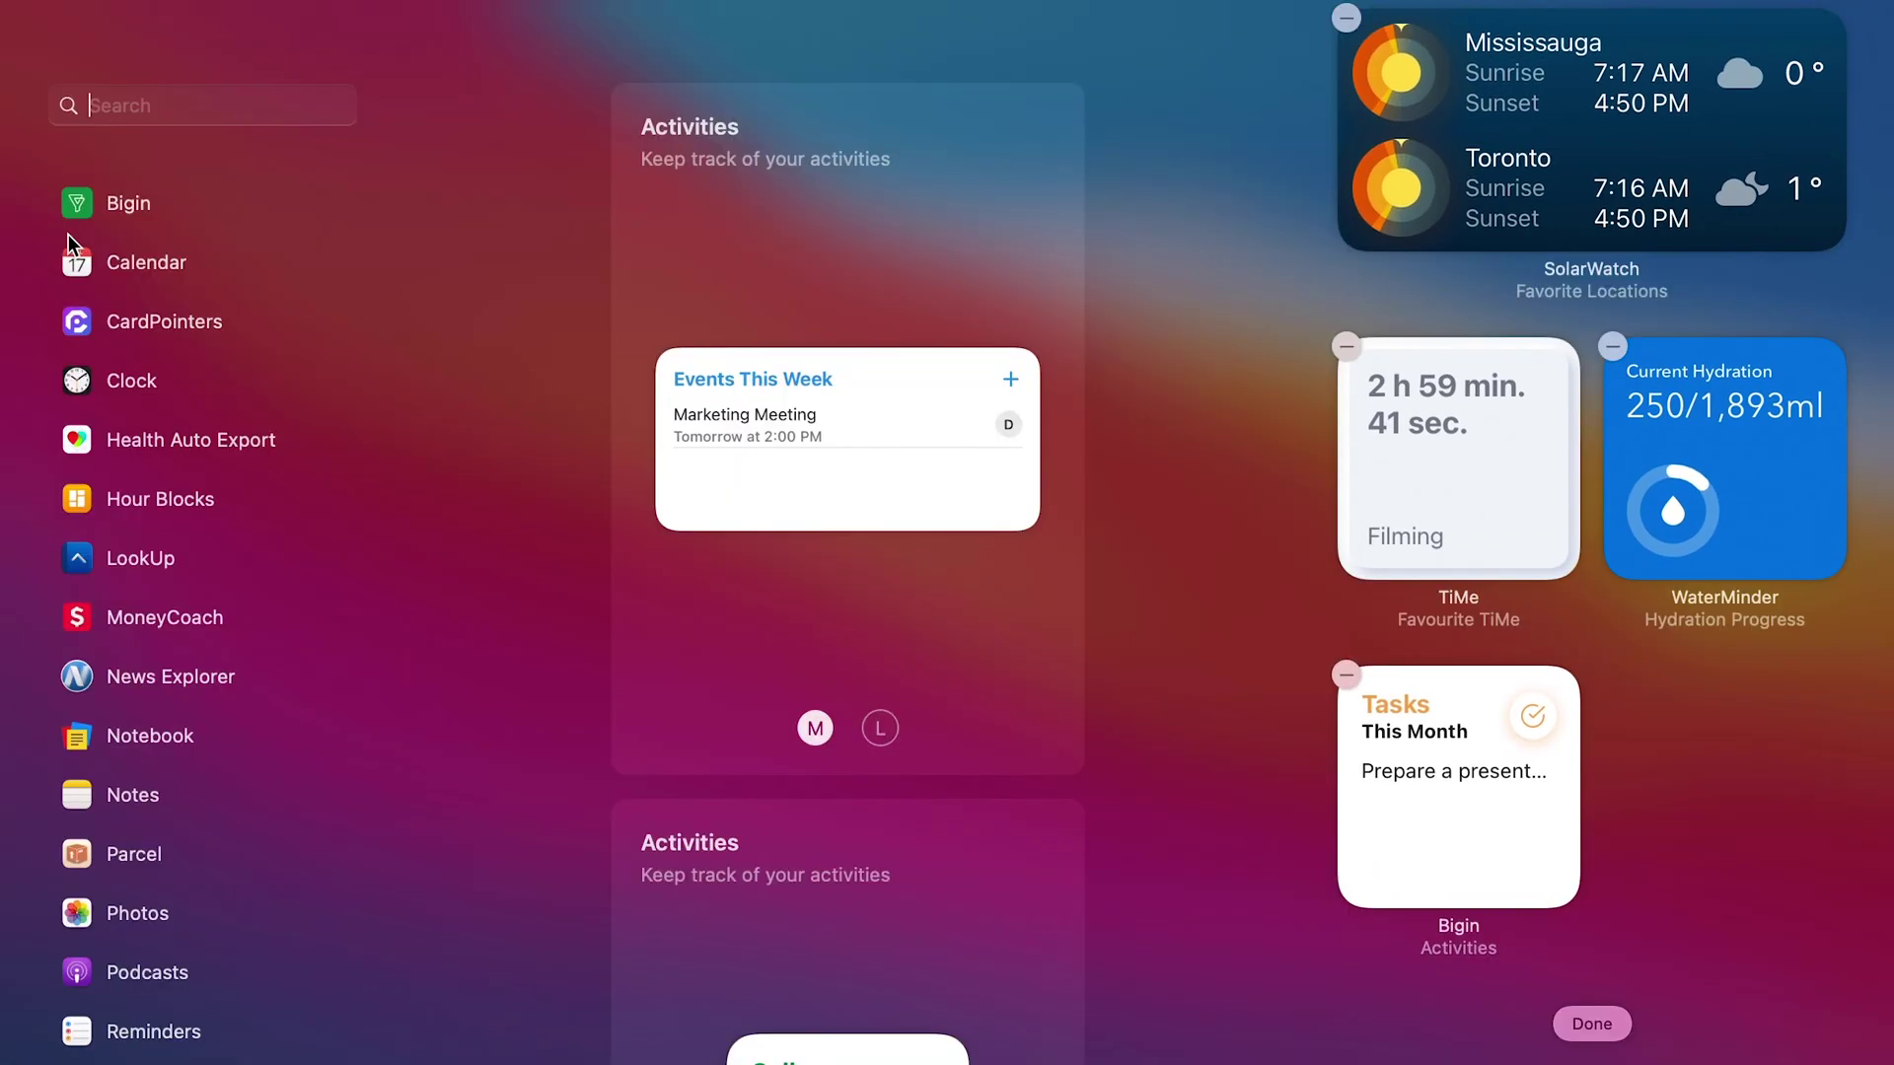
click(154, 333)
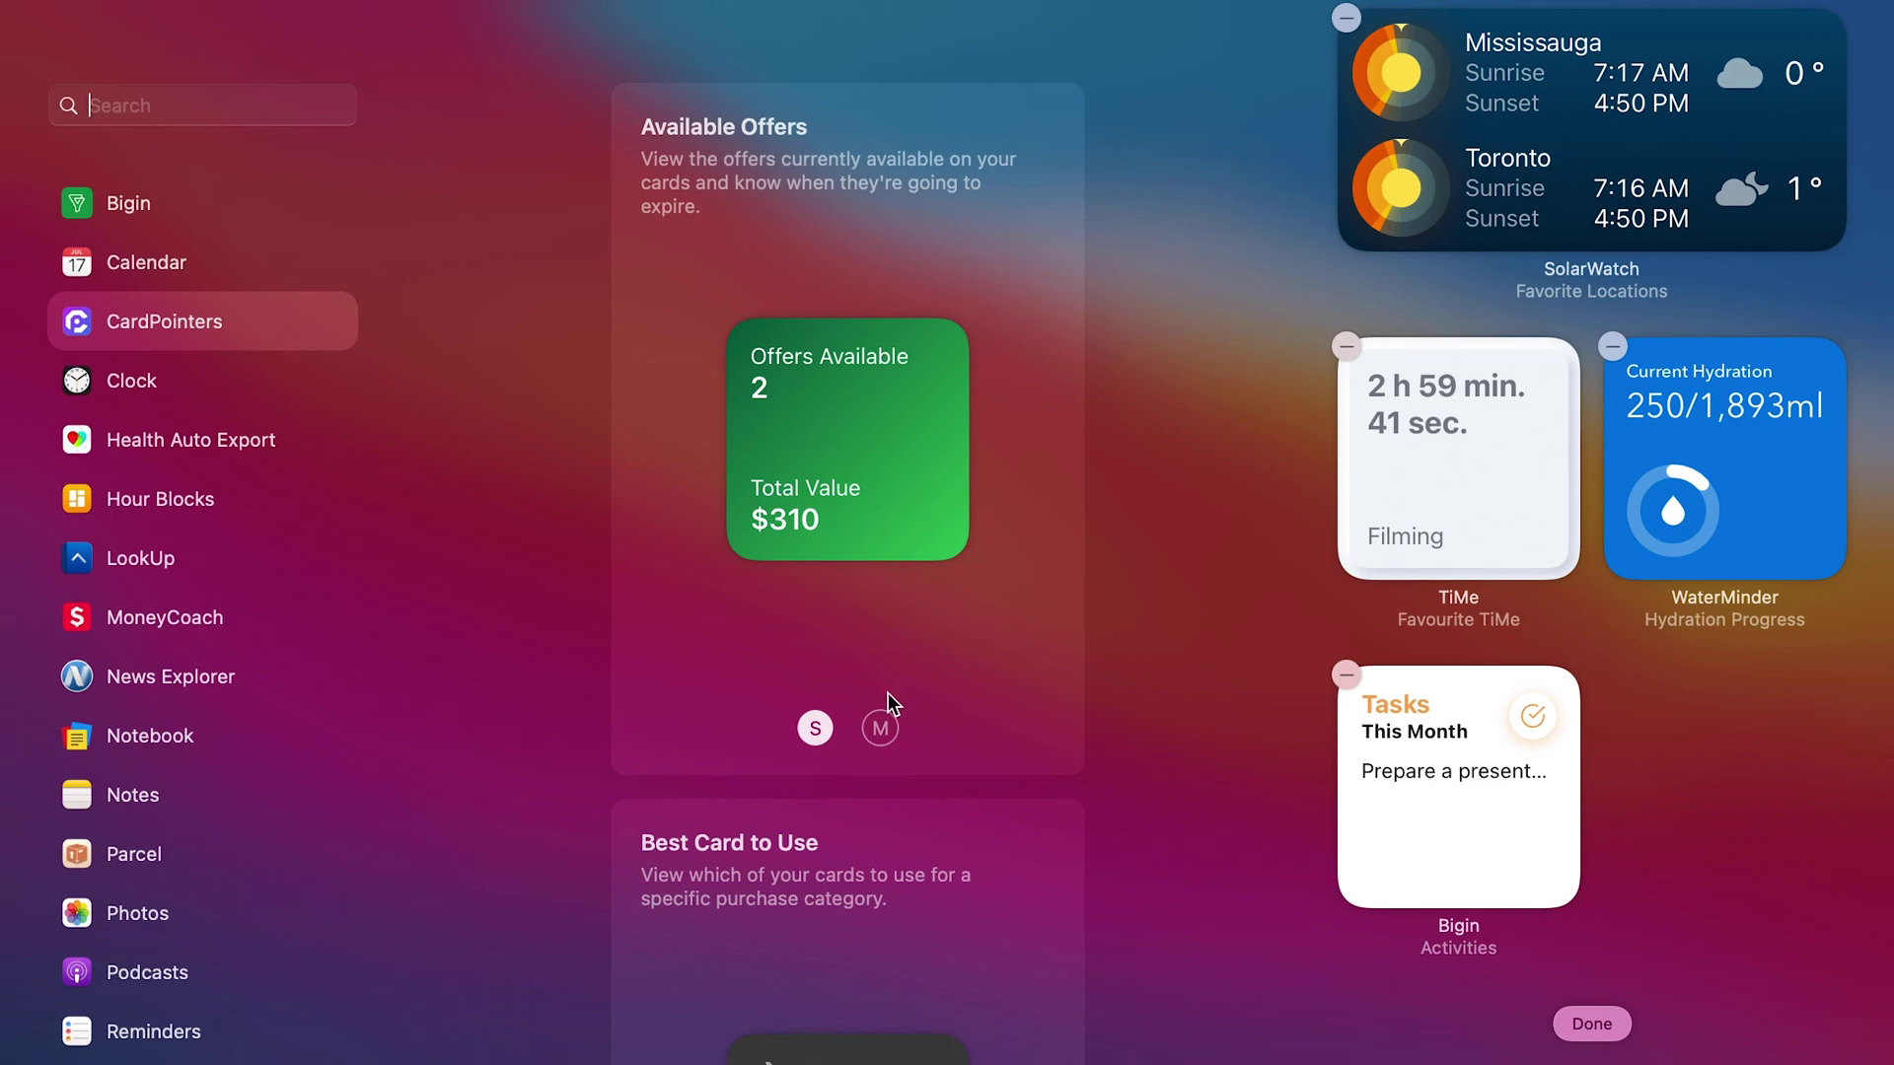
mouse_move(861, 527)
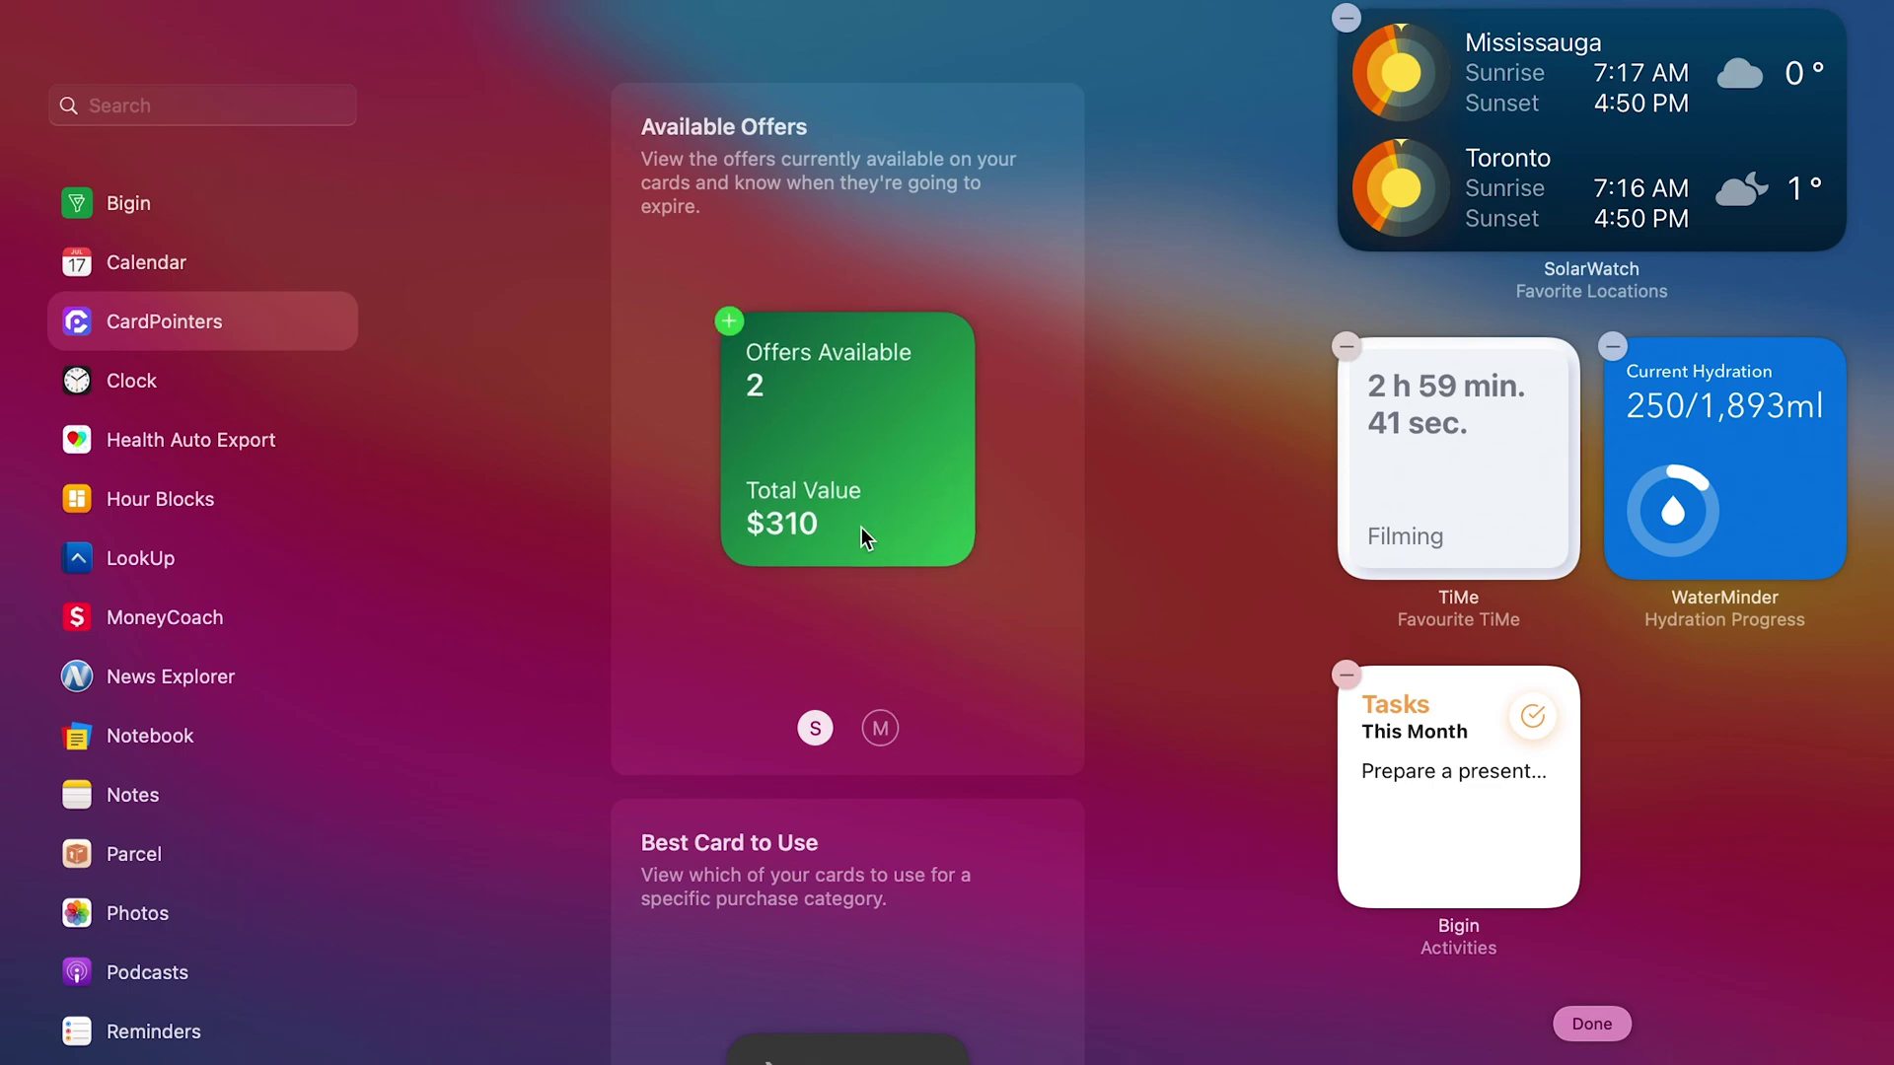
click(879, 727)
mouse_move(927, 488)
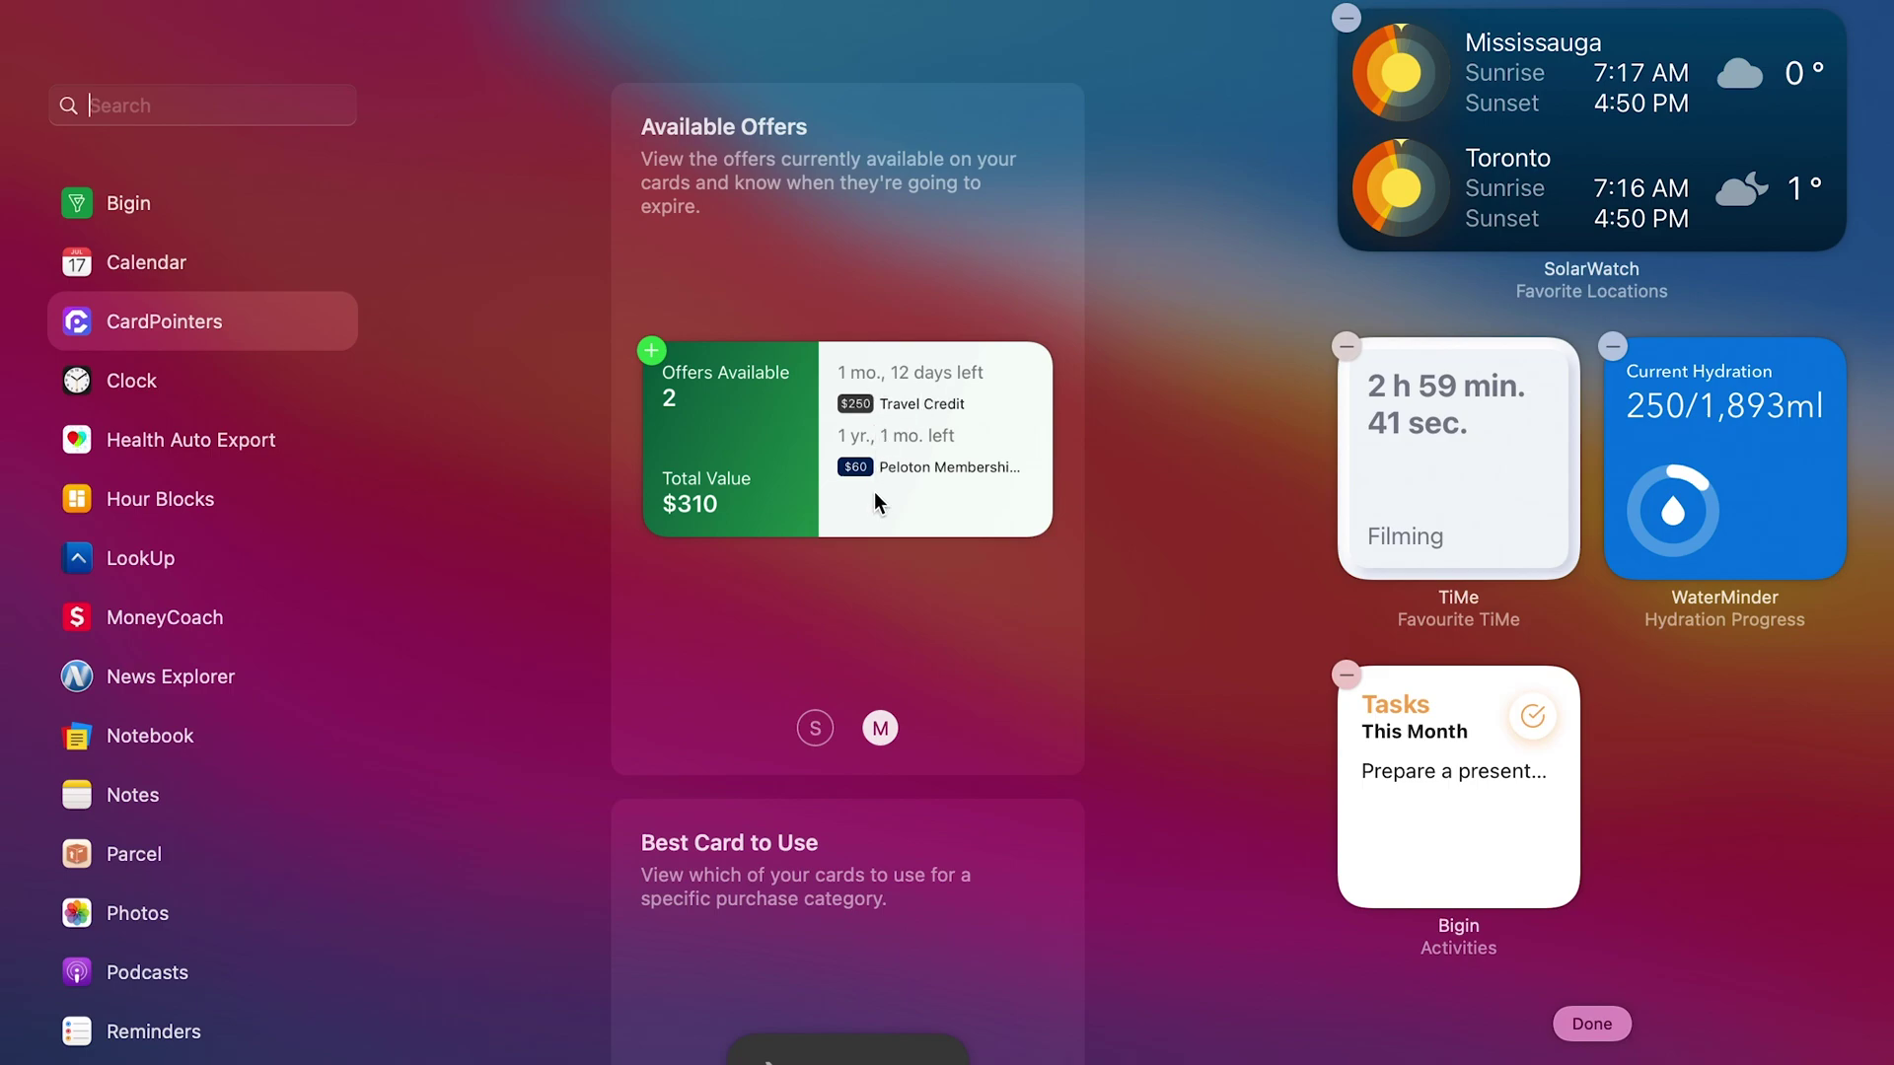
Add the Best Card to Use widget at medium size and open its category settings.
scroll(943, 625, down, 5)
scroll(942, 627, down, 4)
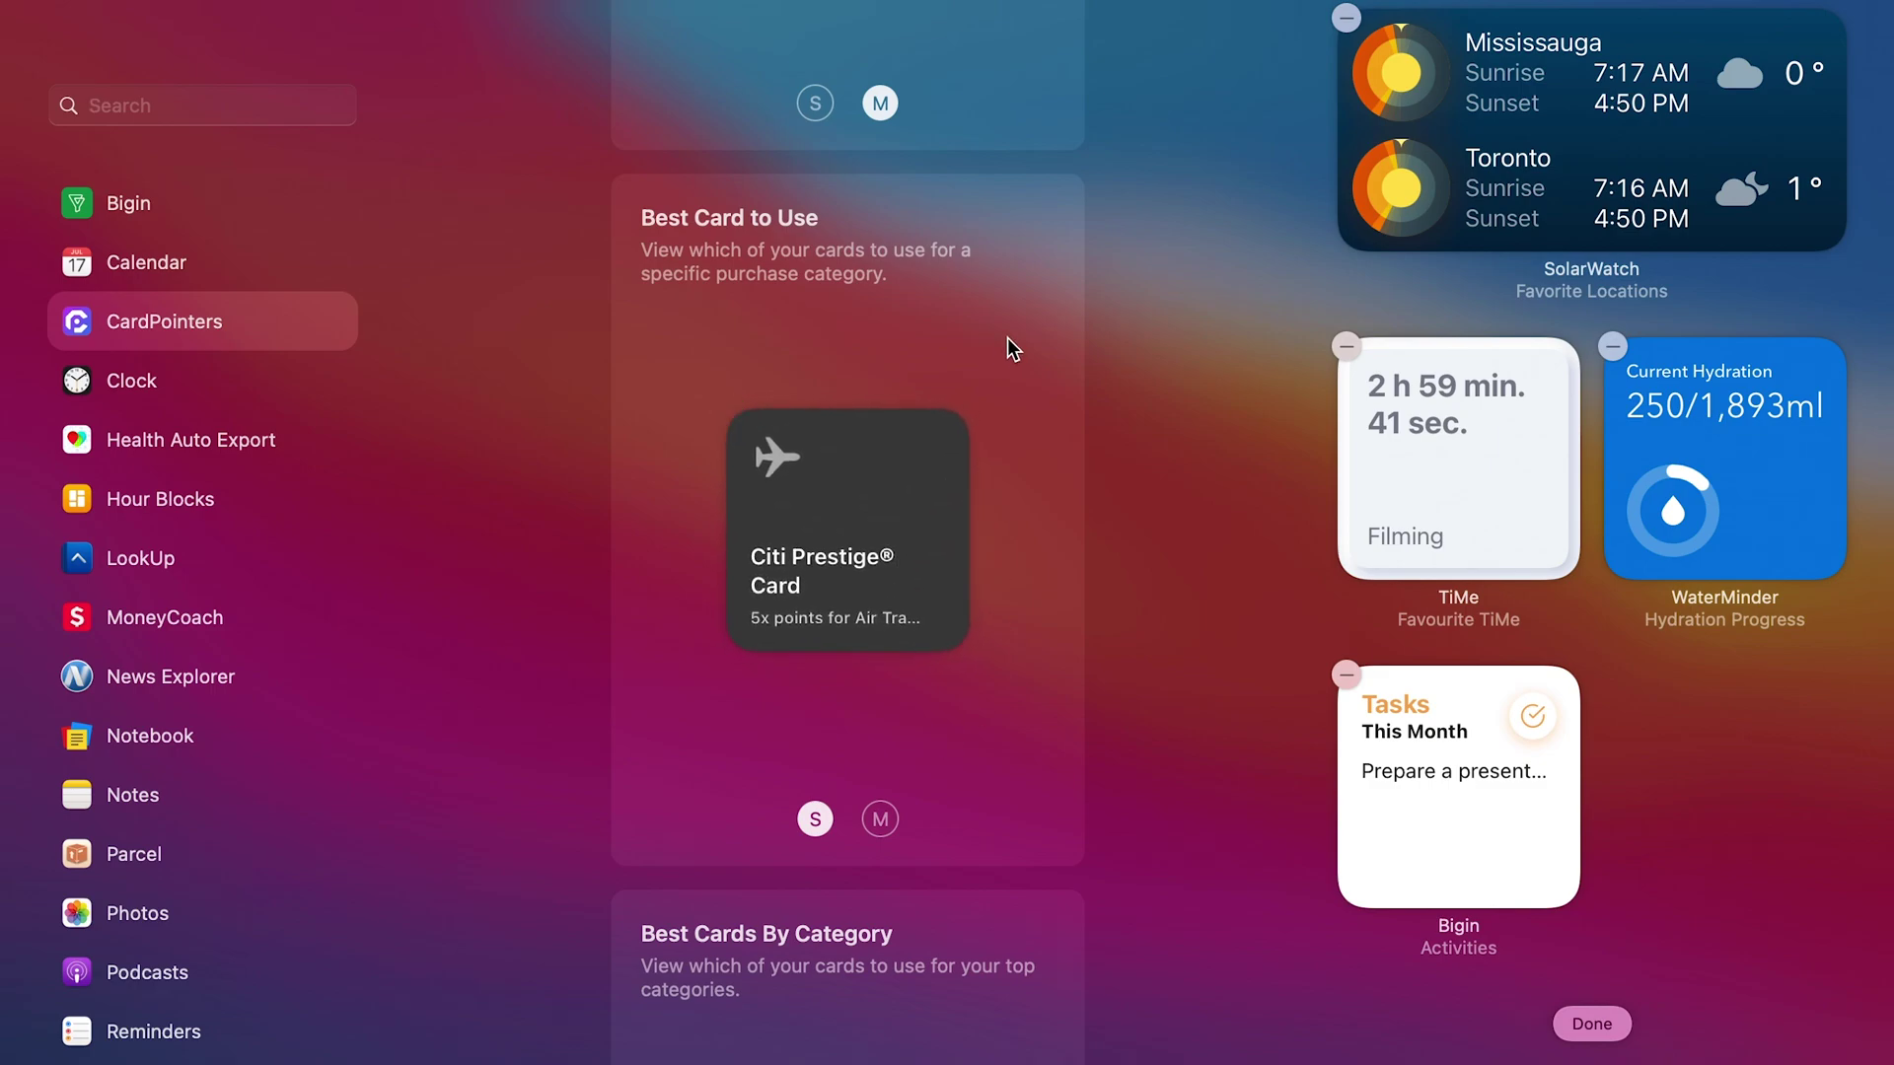
click(880, 819)
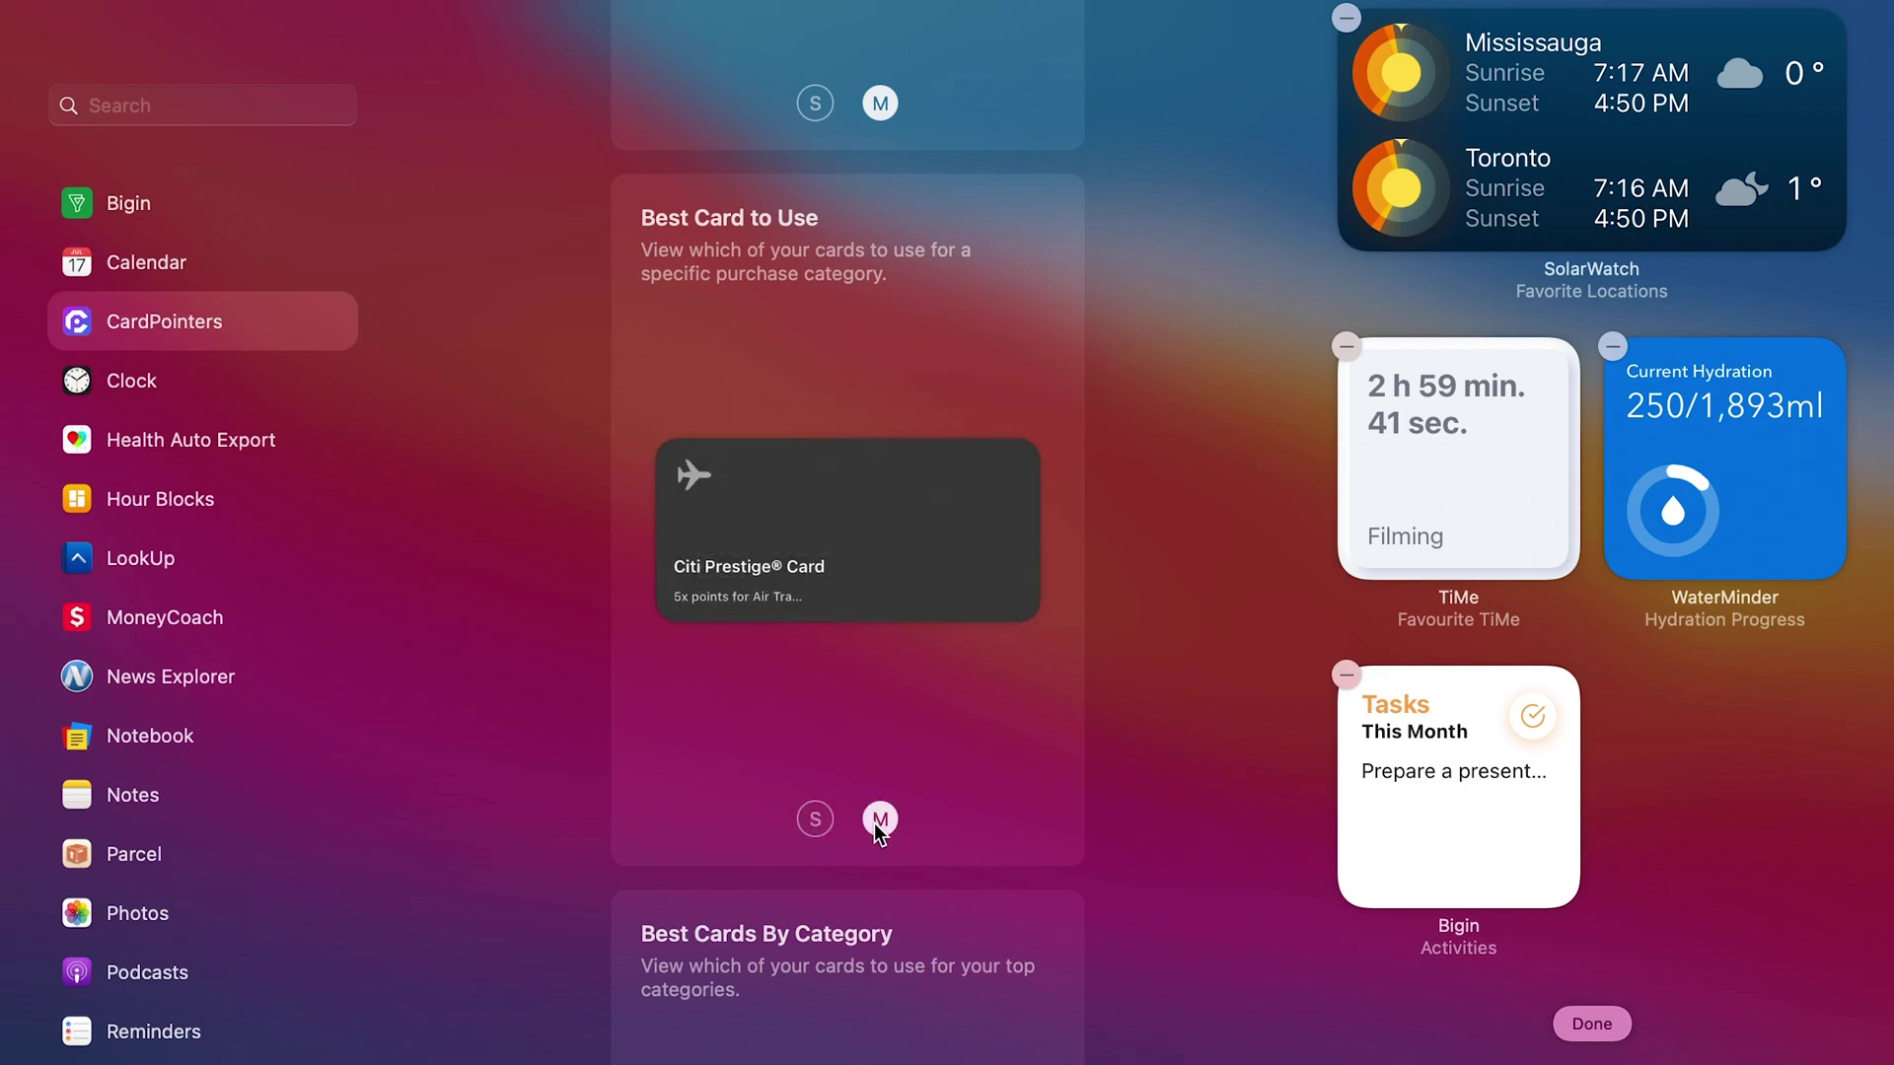
click(652, 442)
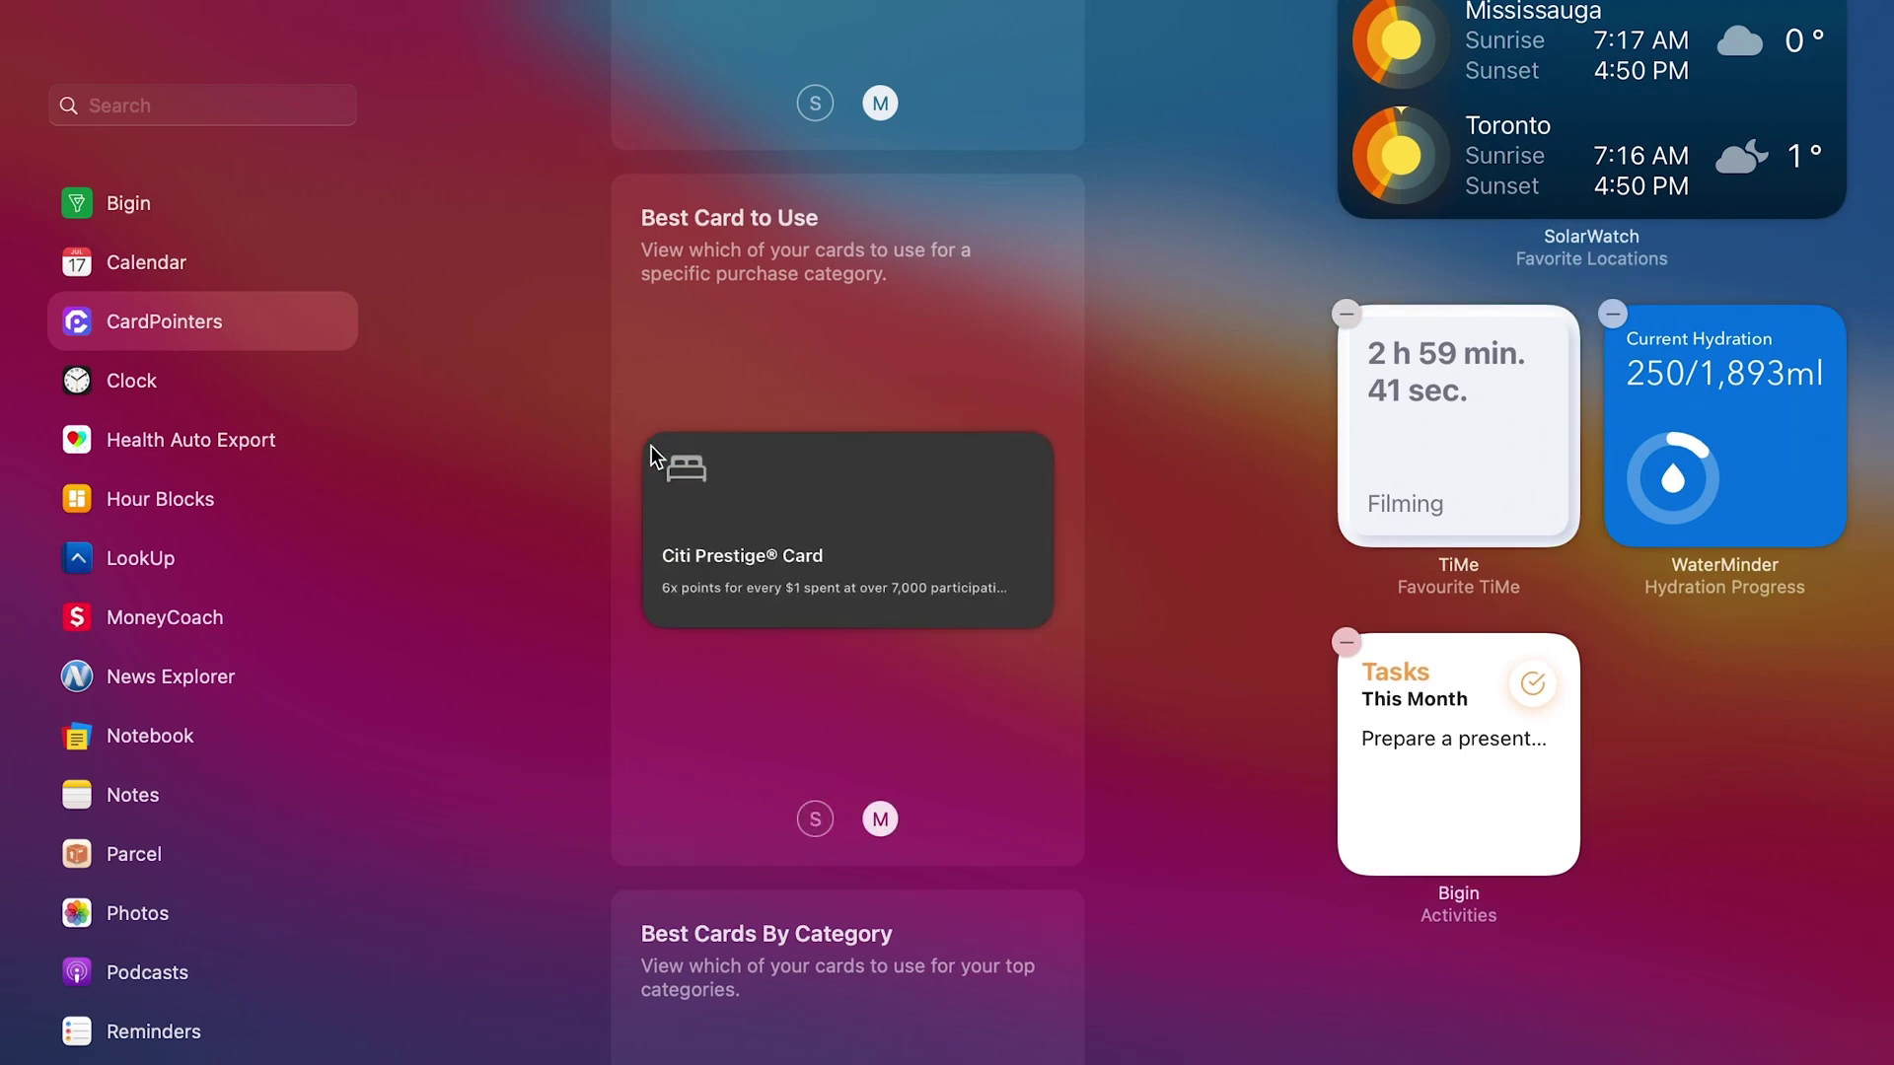
click(1584, 804)
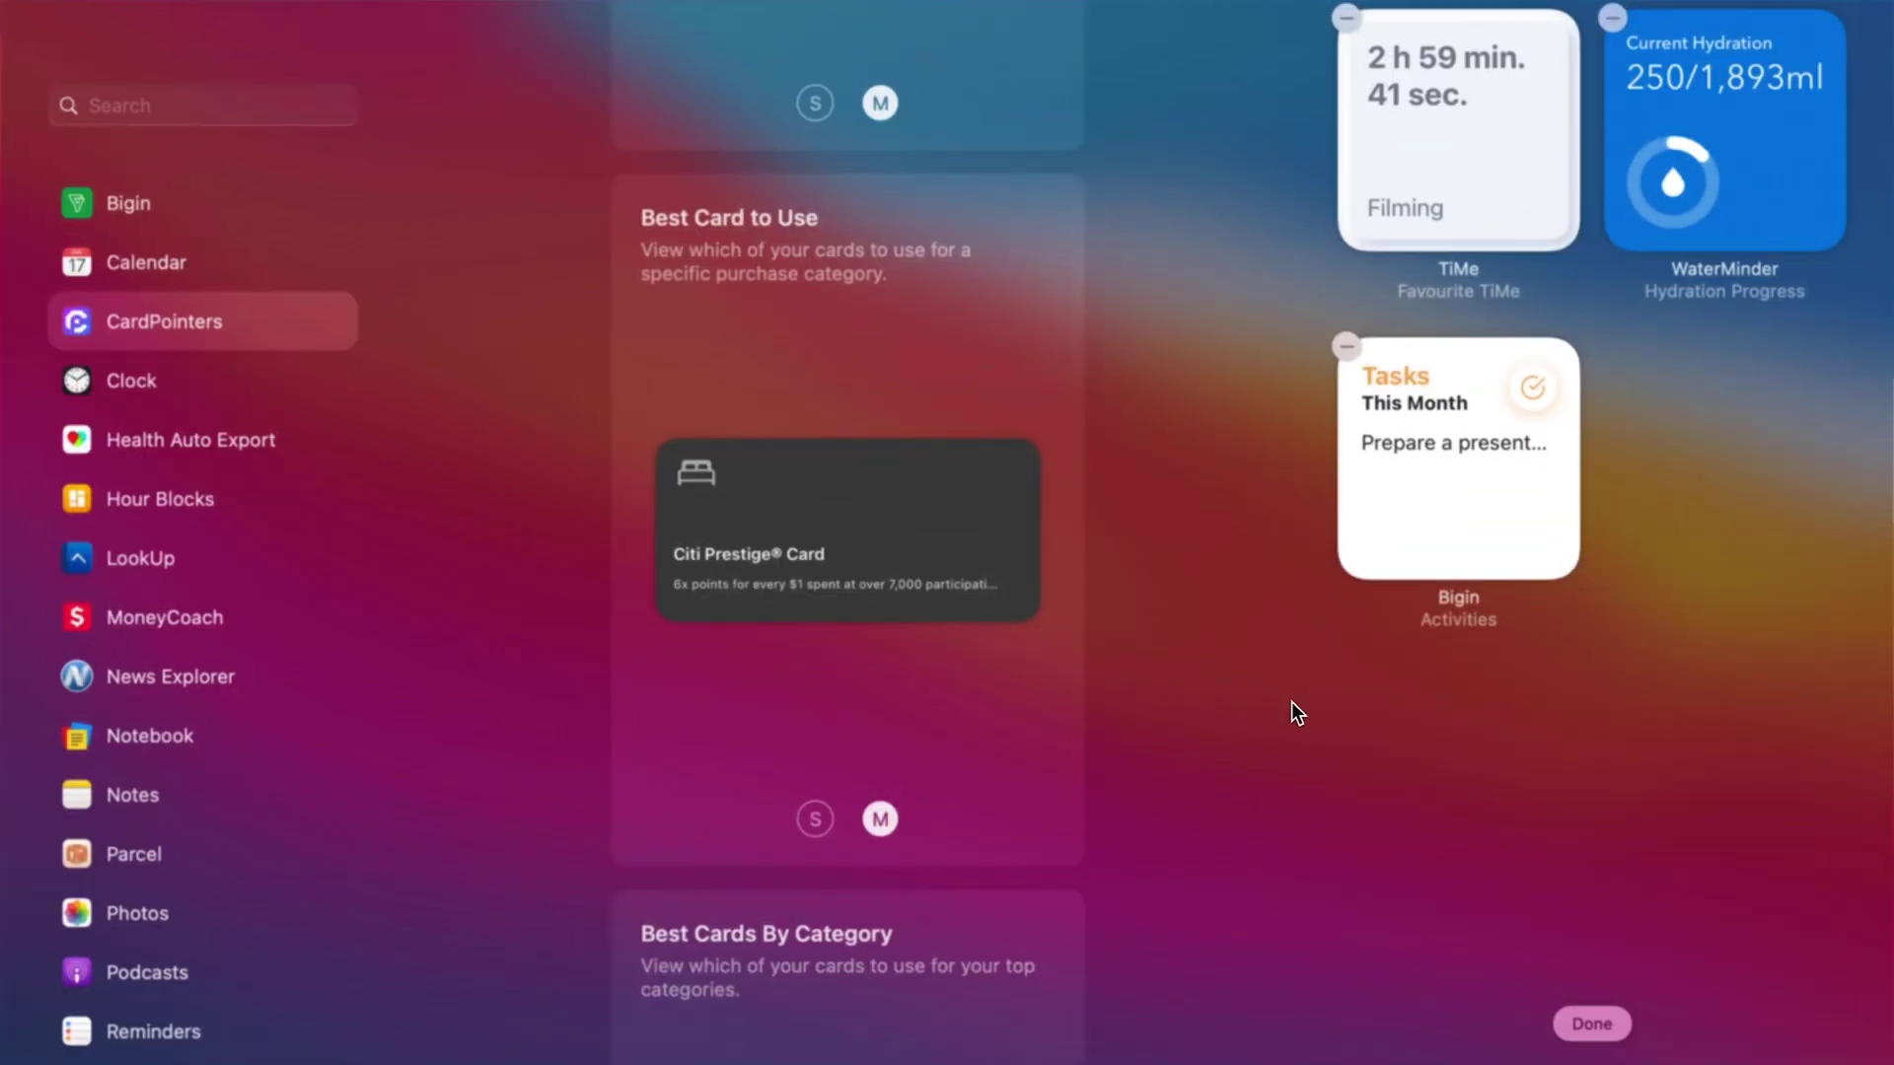
Preview Best Cards By Category at medium and large sizes, then scroll to Card Summary.
scroll(1065, 815, down, 5)
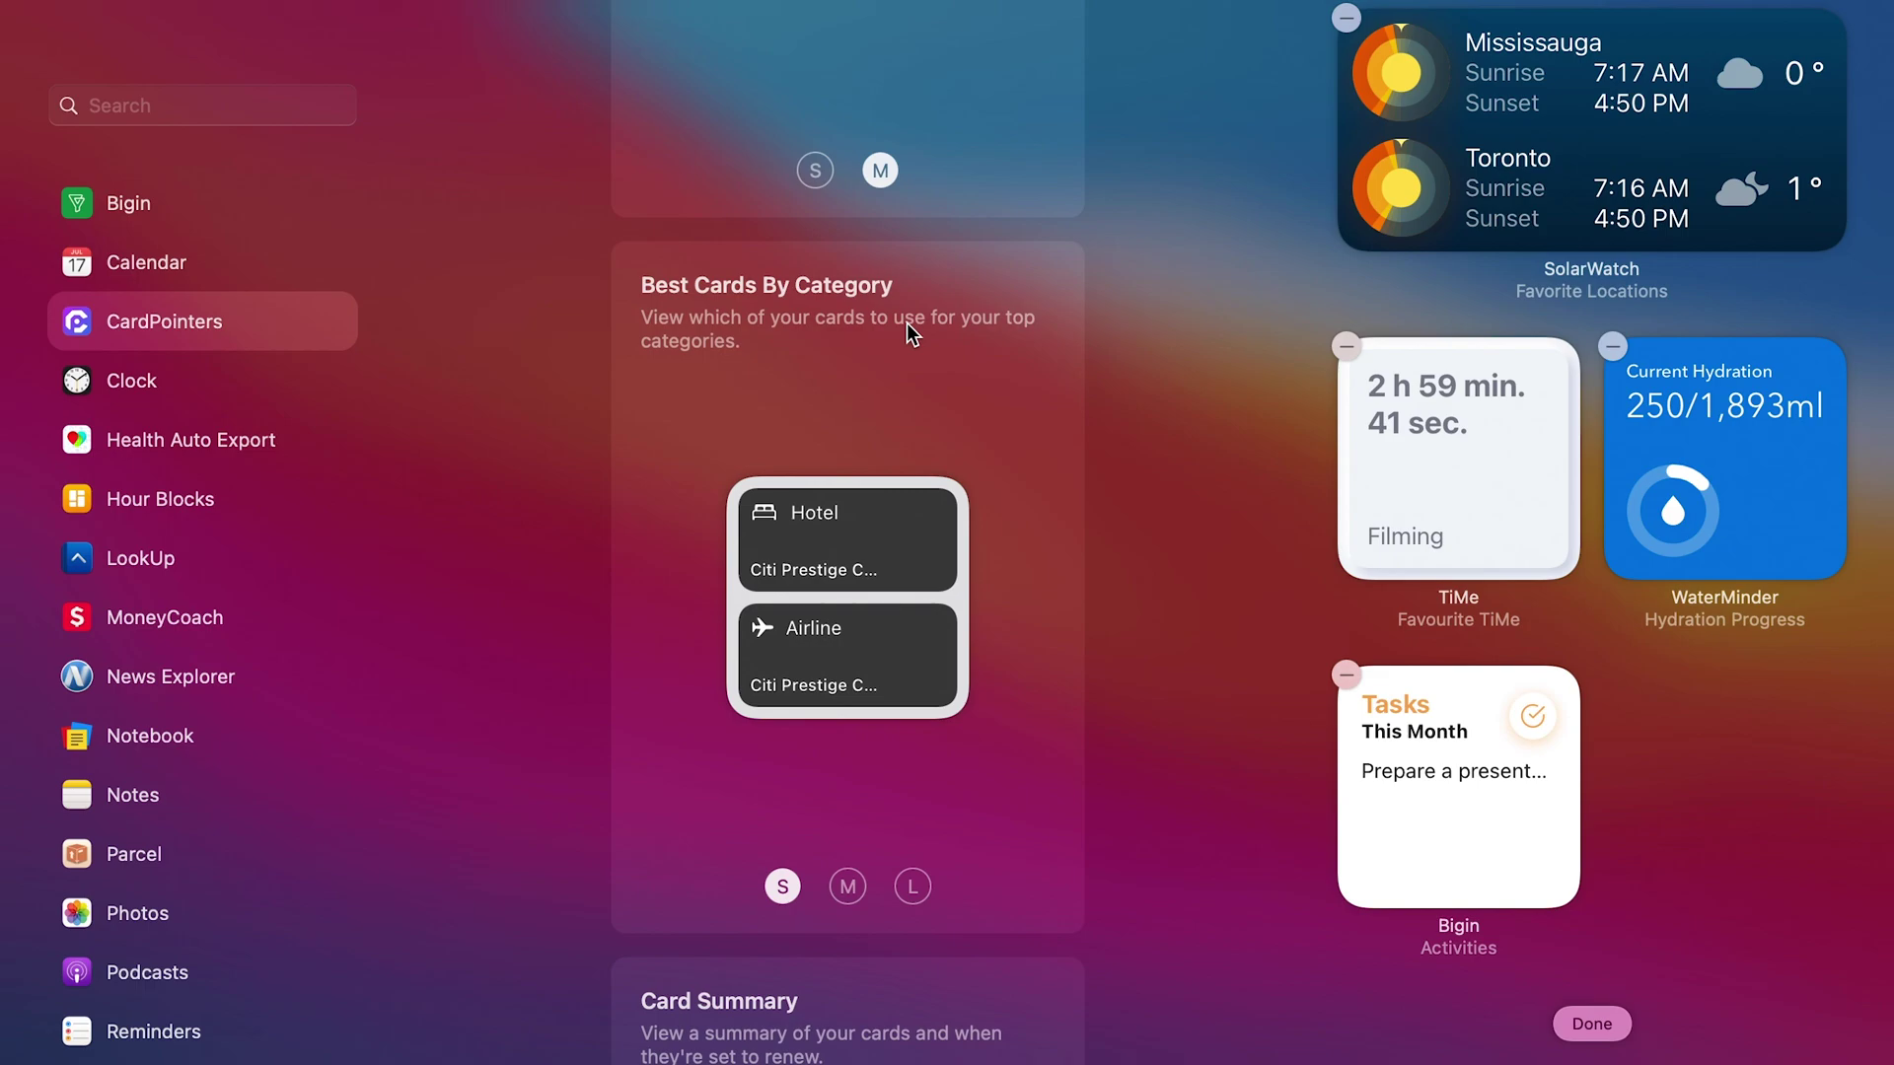
mouse_move(913, 584)
click(849, 887)
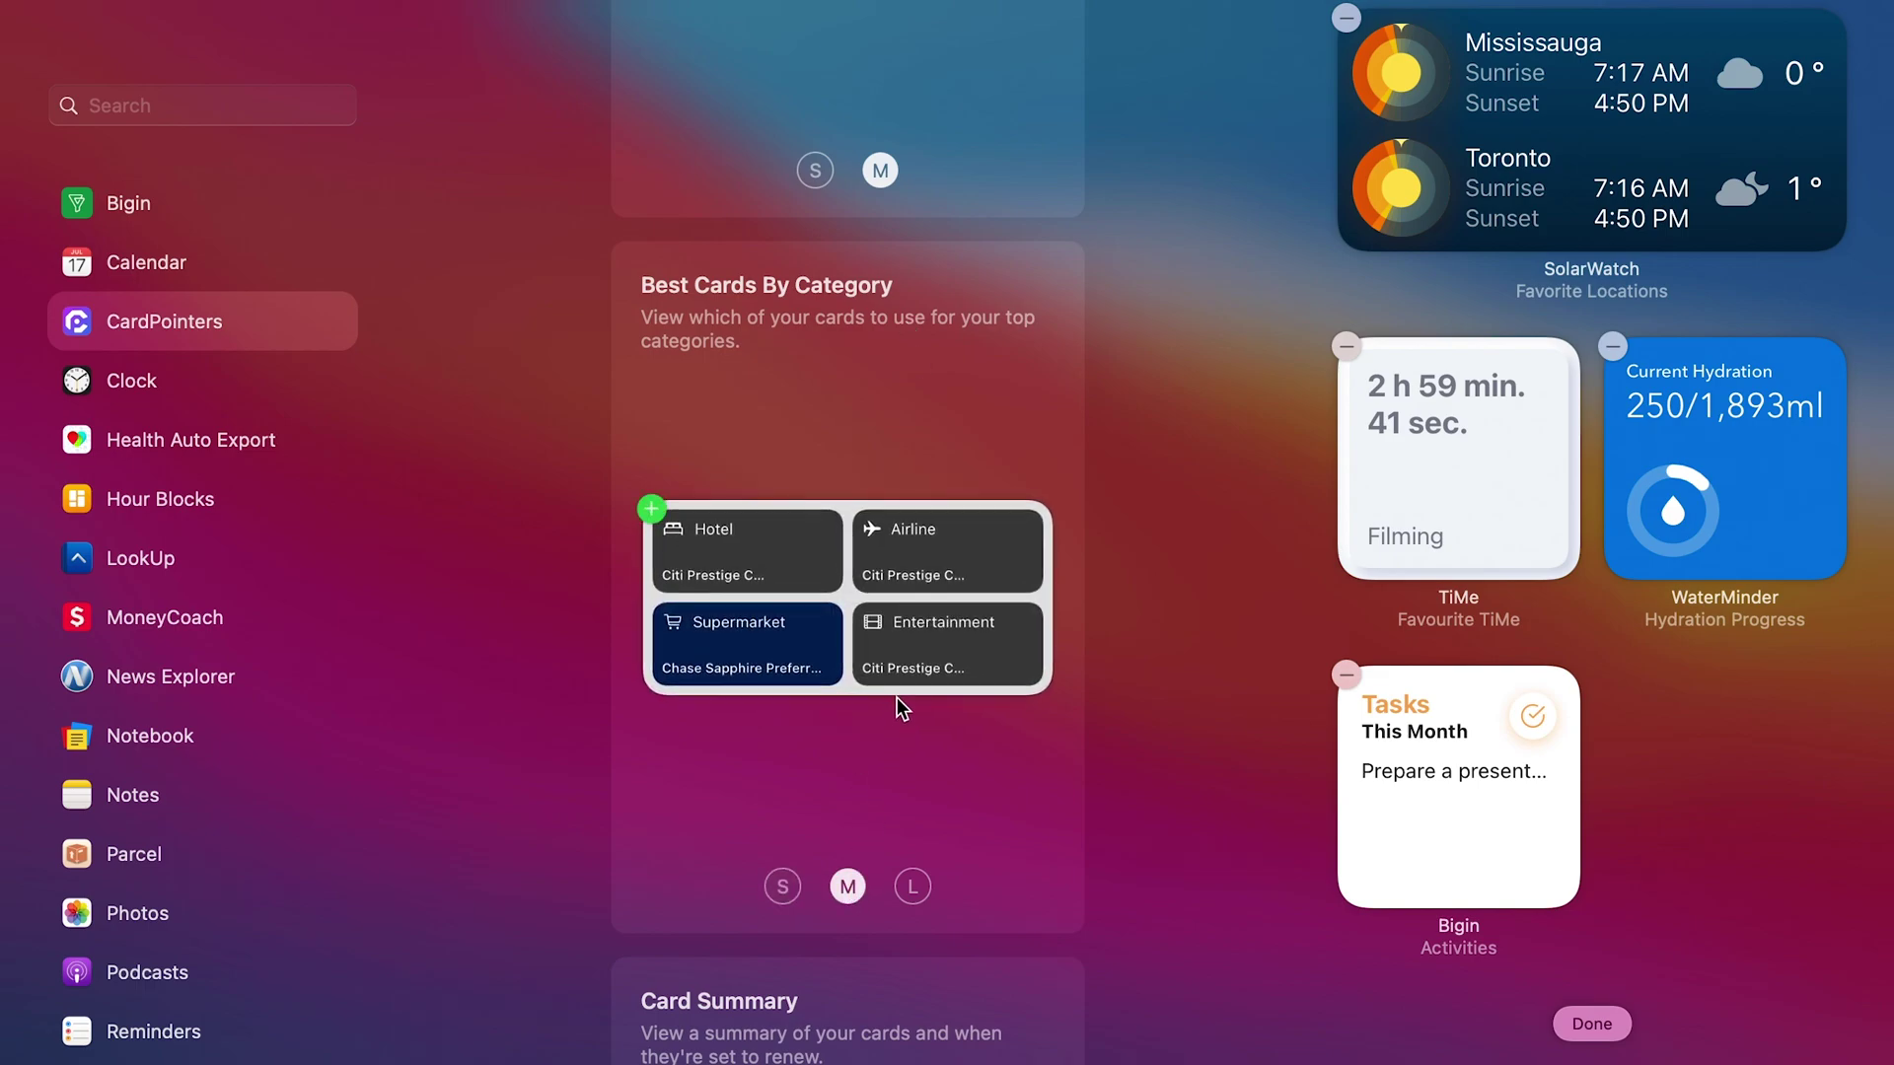
click(910, 886)
mouse_move(947, 718)
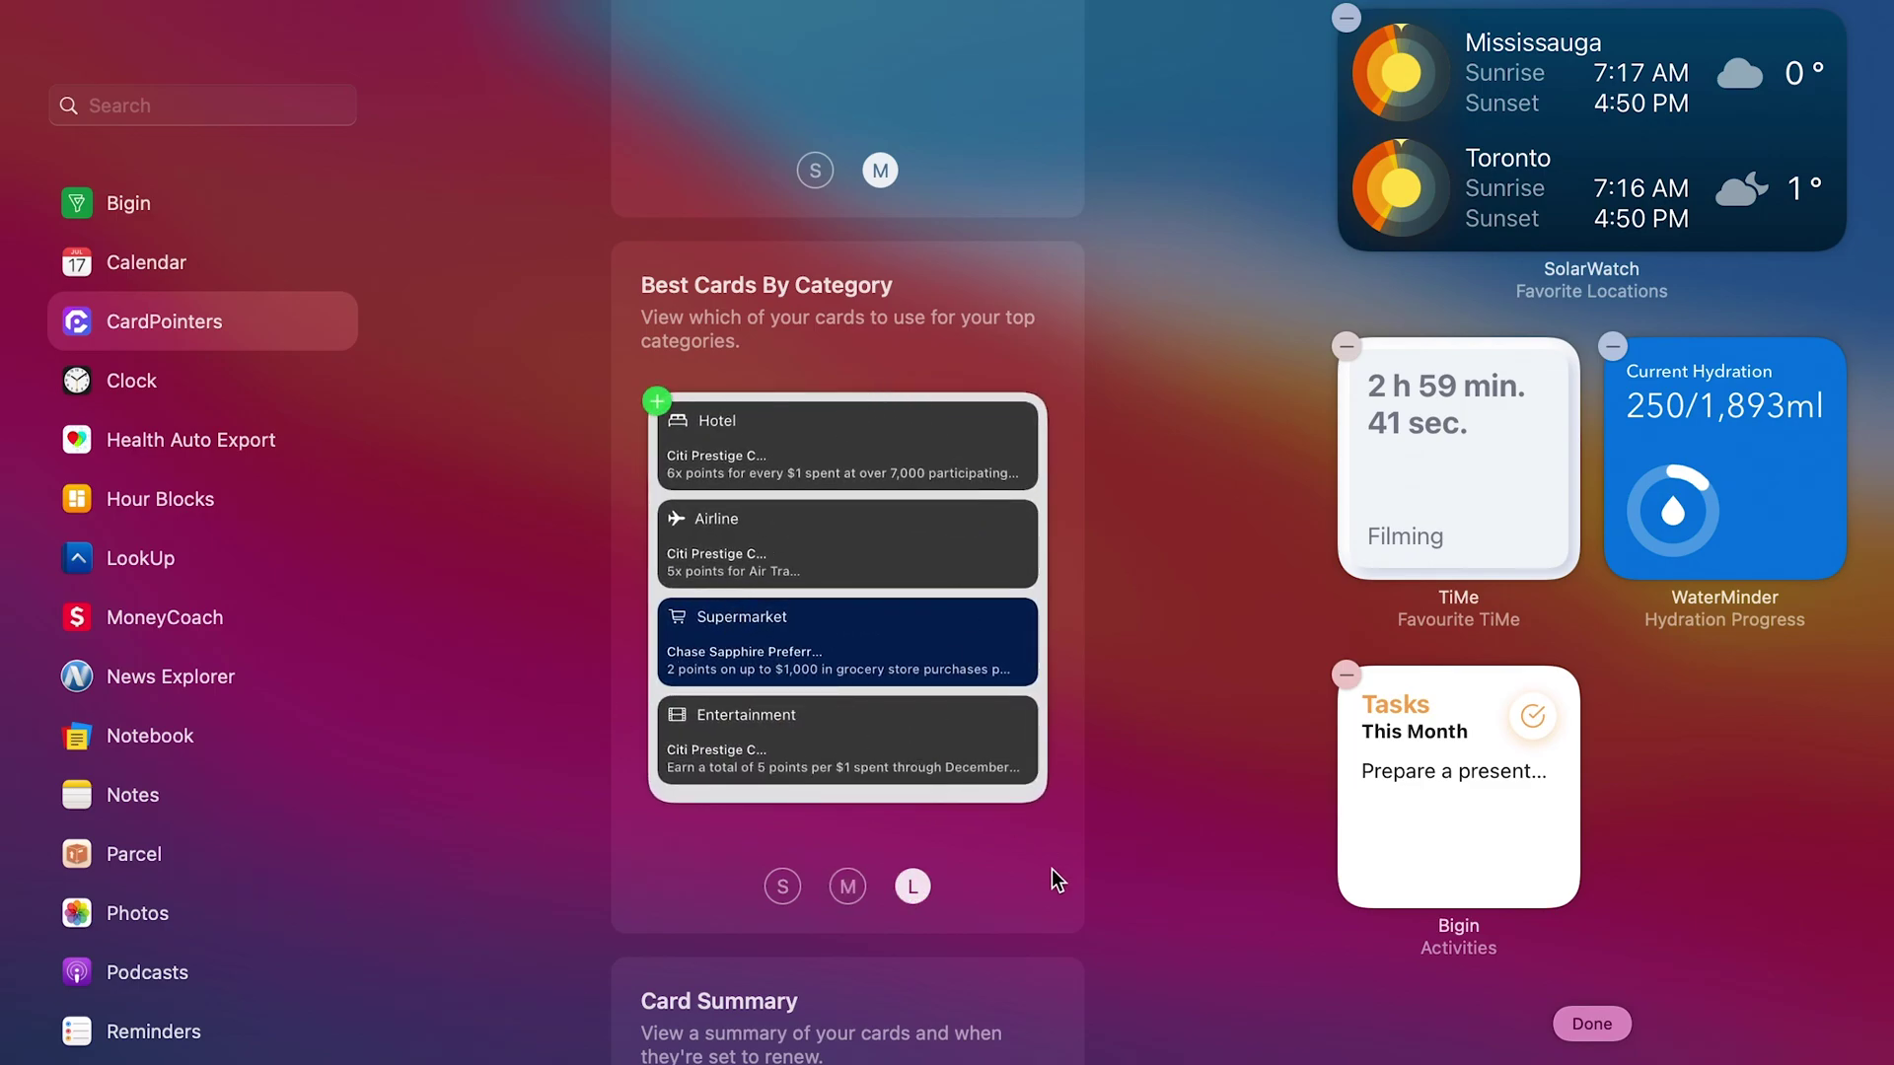
scroll(1033, 799, down, 5)
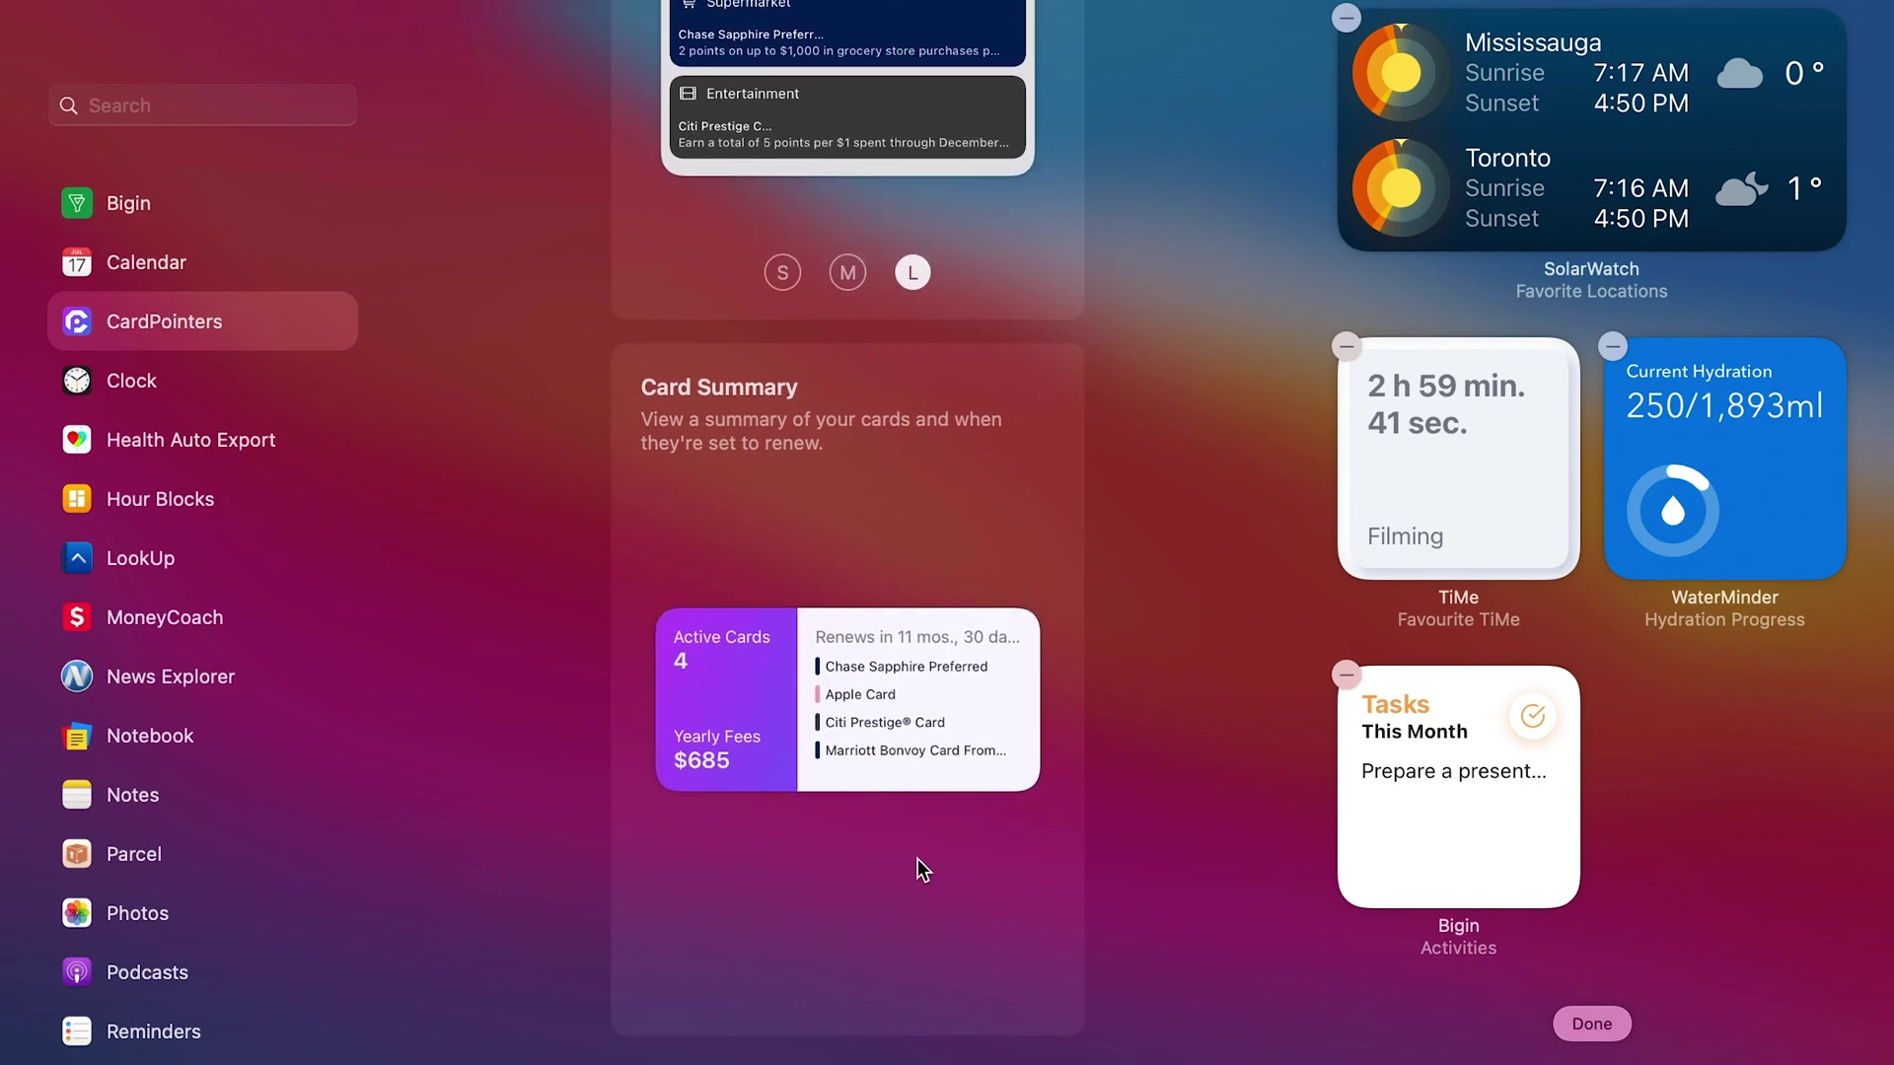
mouse_move(971, 789)
Show Clock's City and World Clock widgets and preview World Clock at medium size.
click(144, 390)
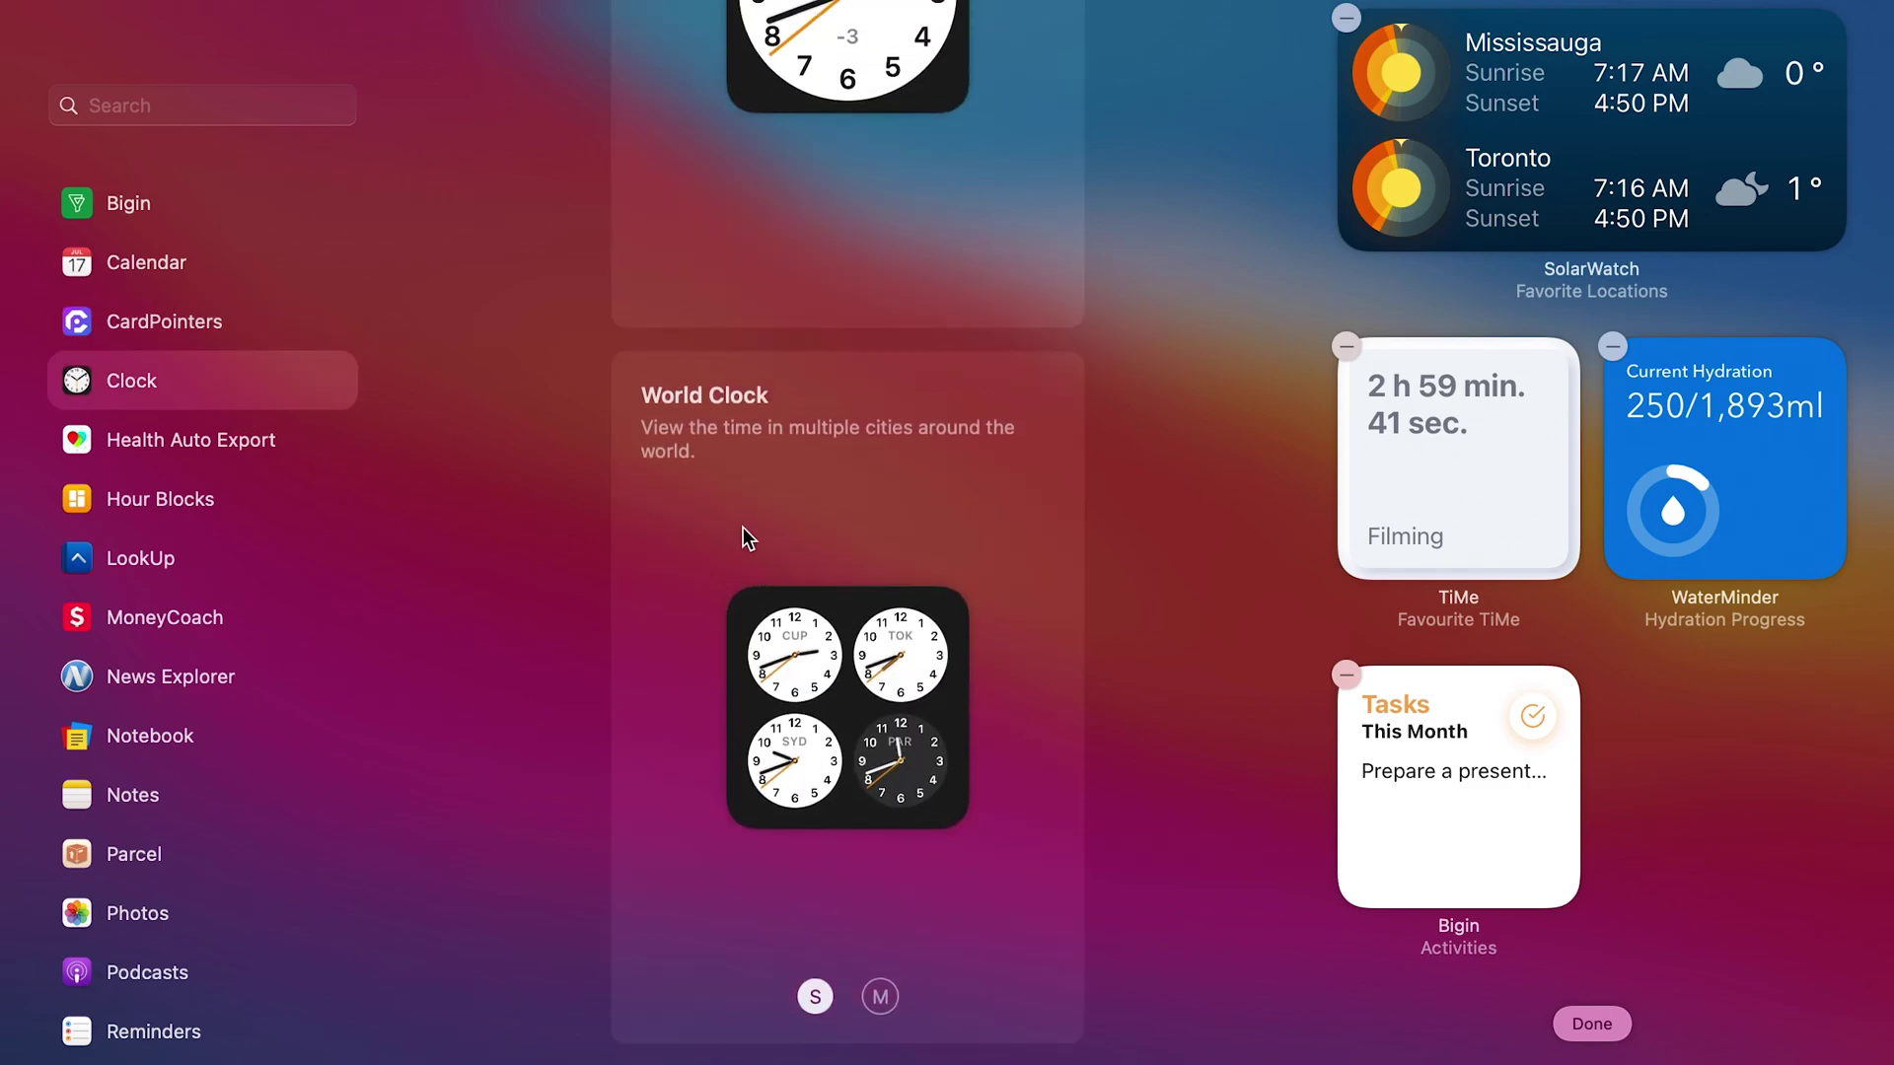
scroll(743, 527, up, 5)
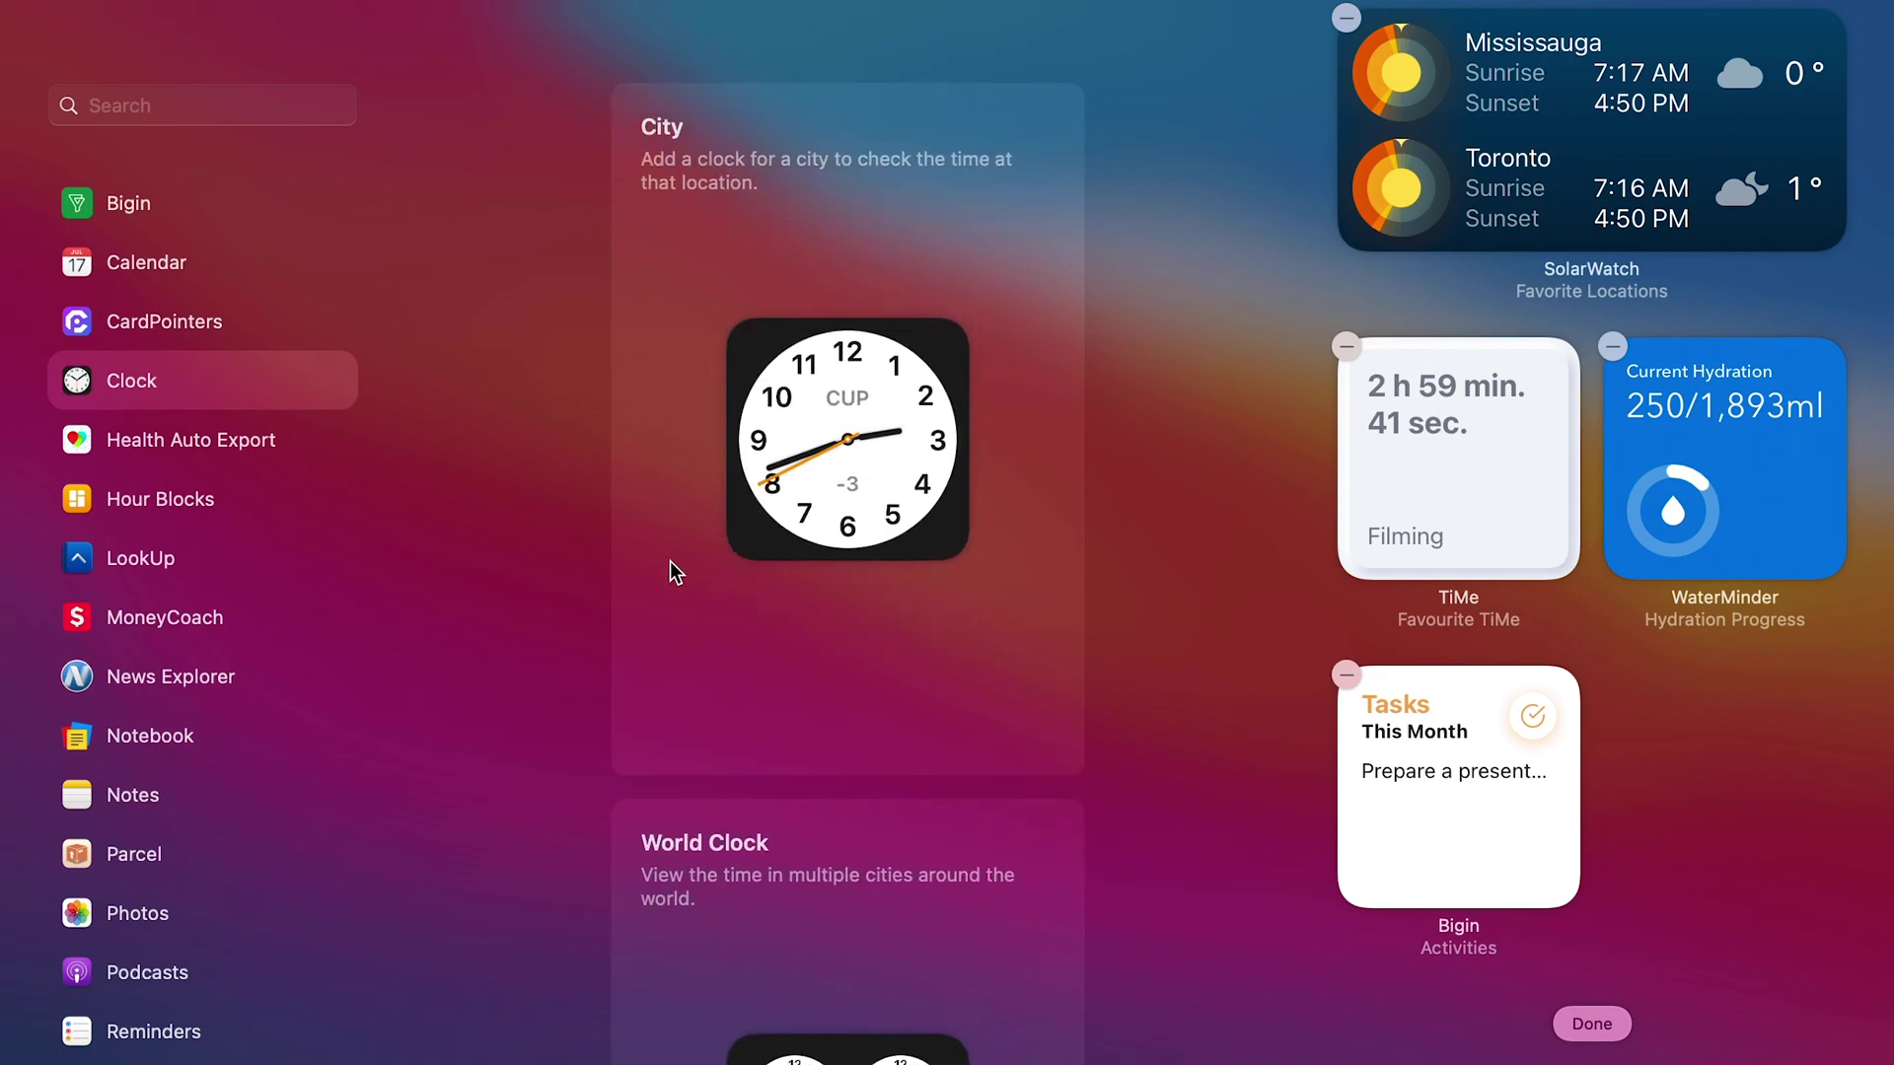
mouse_move(753, 549)
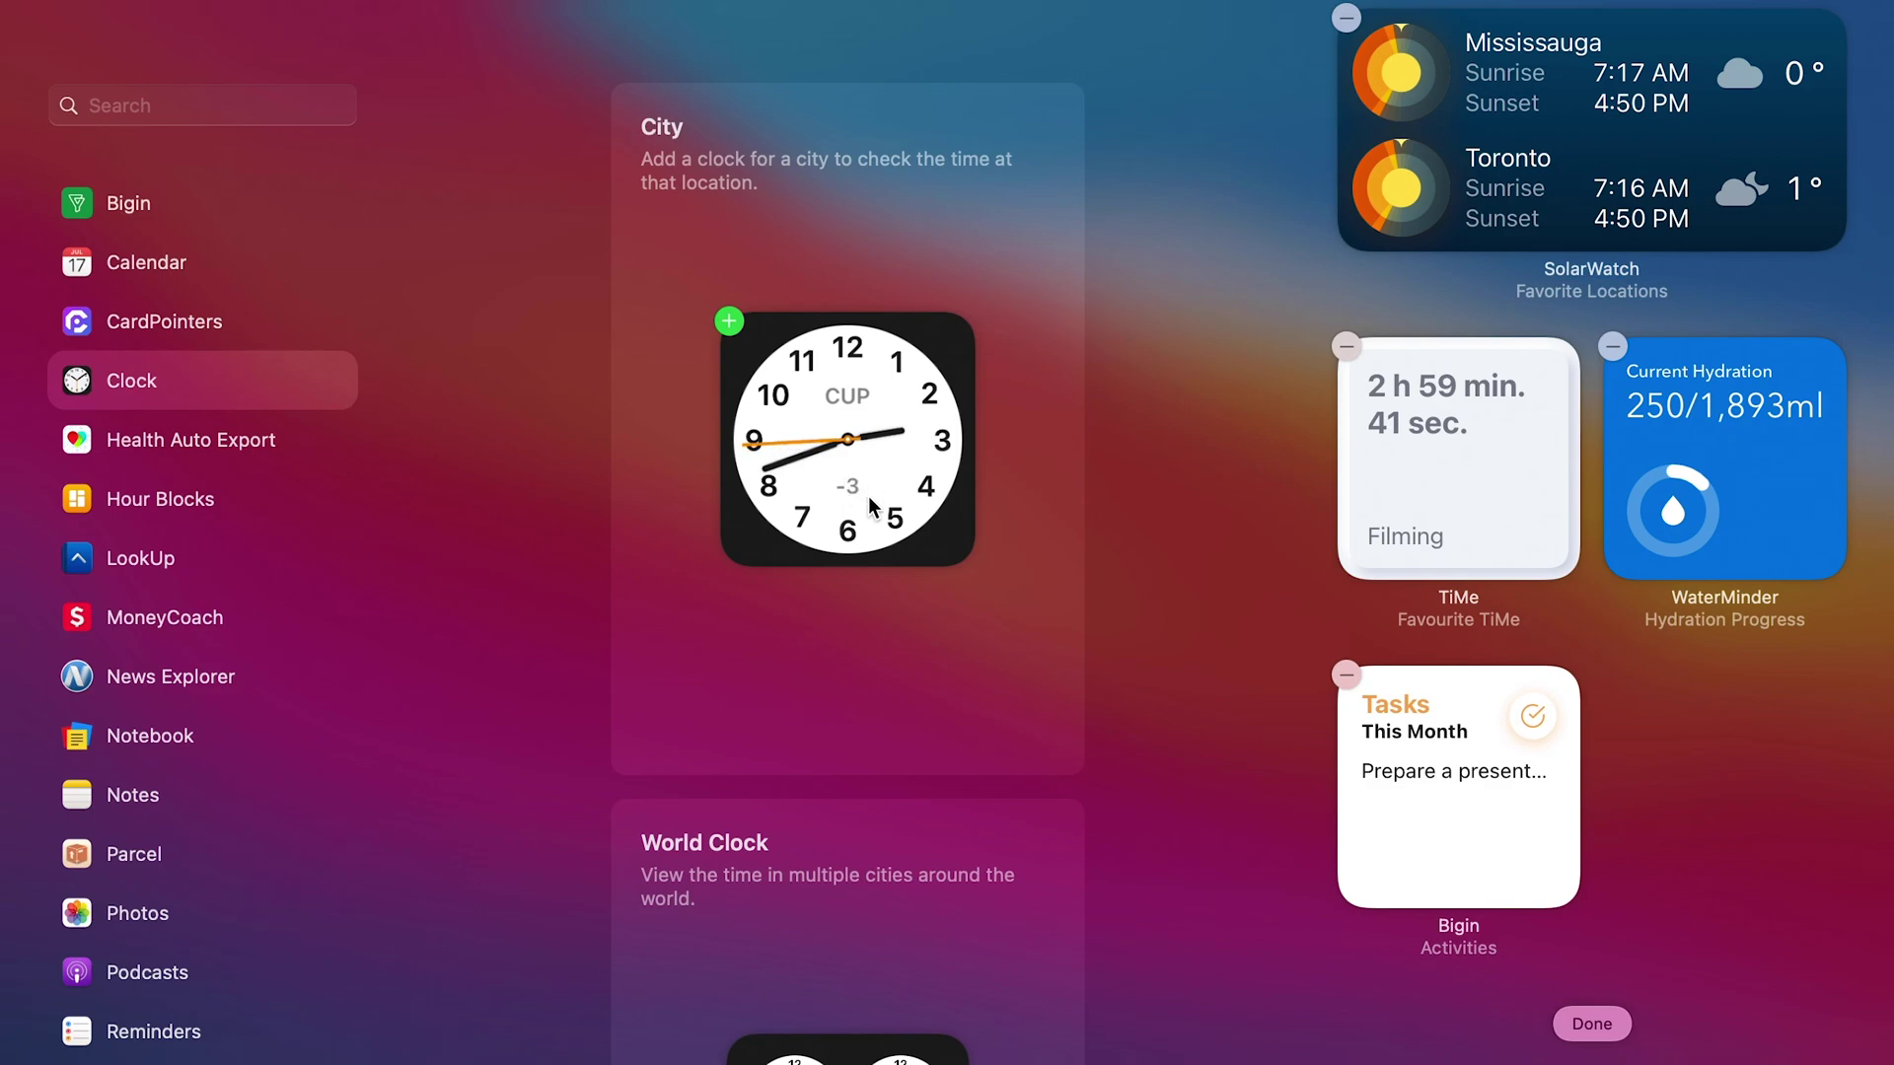
scroll(870, 499, down, 3)
scroll(869, 495, down, 4)
mouse_move(931, 672)
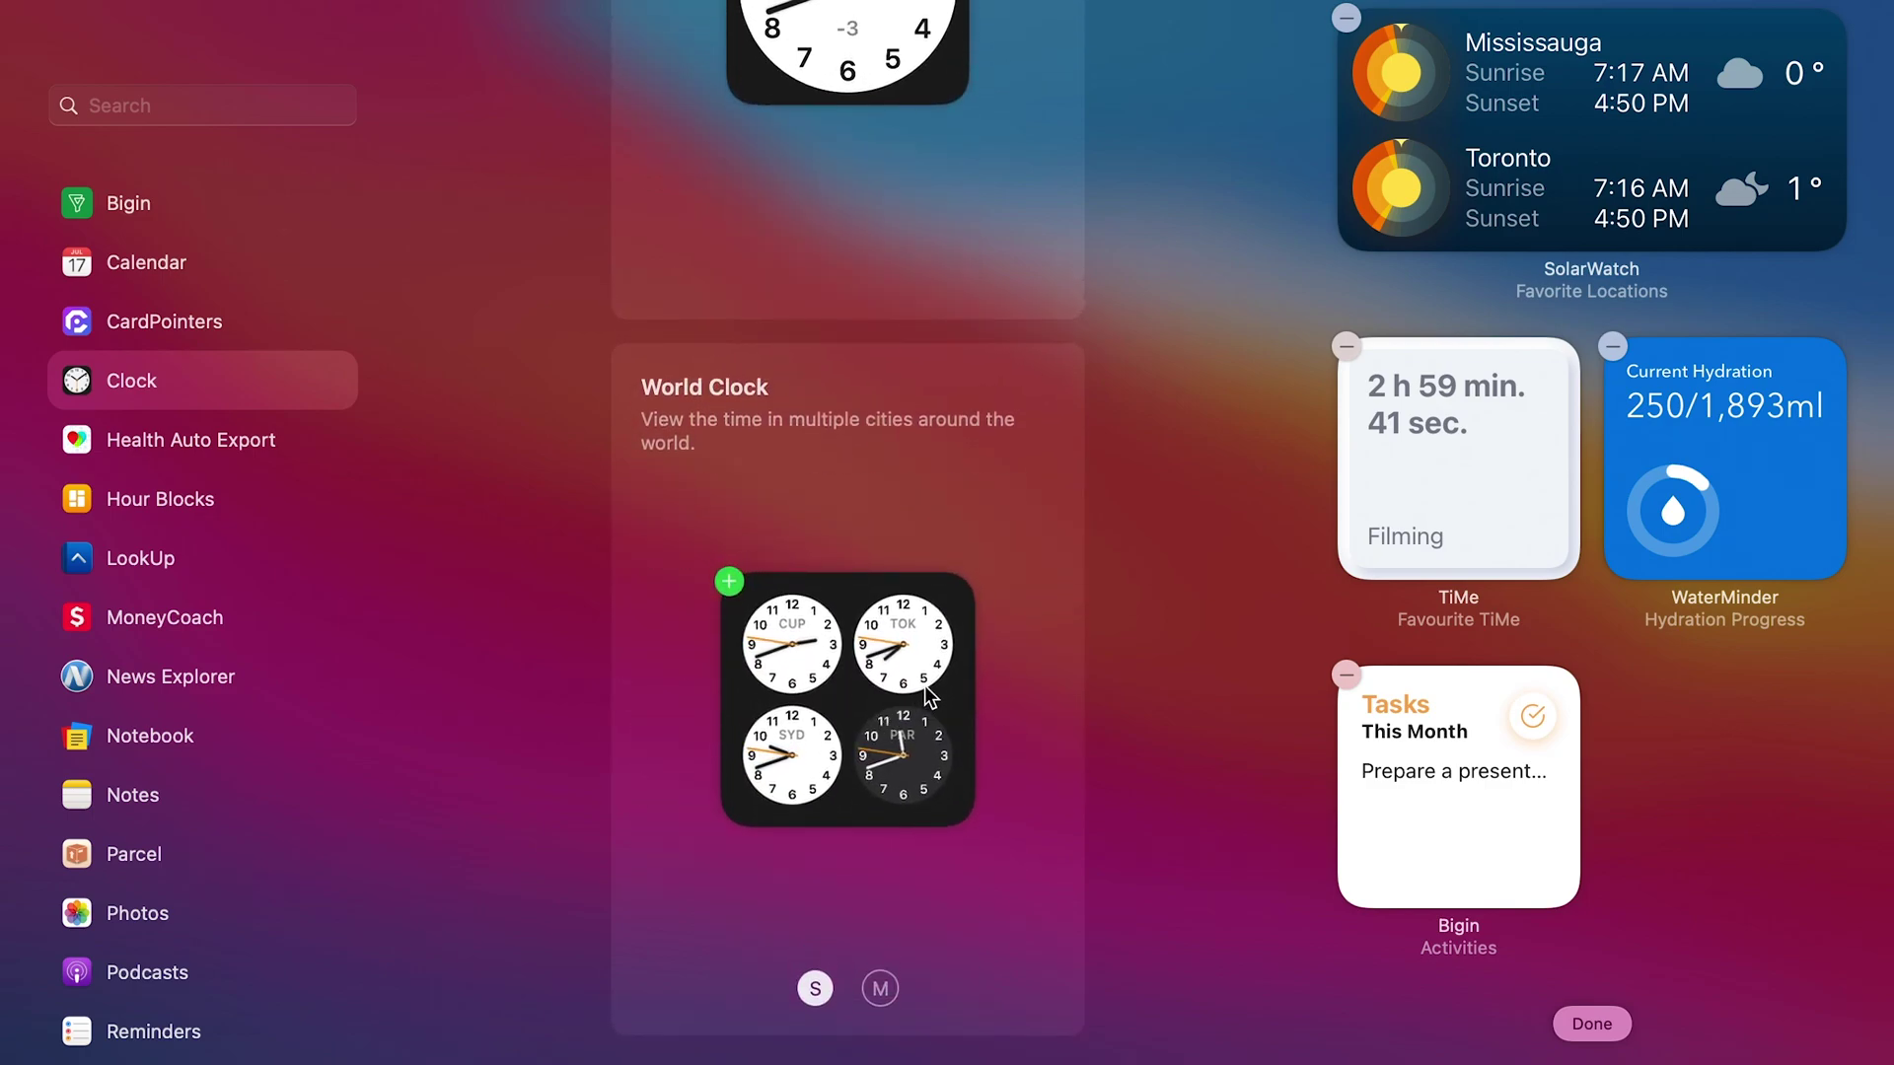
click(879, 989)
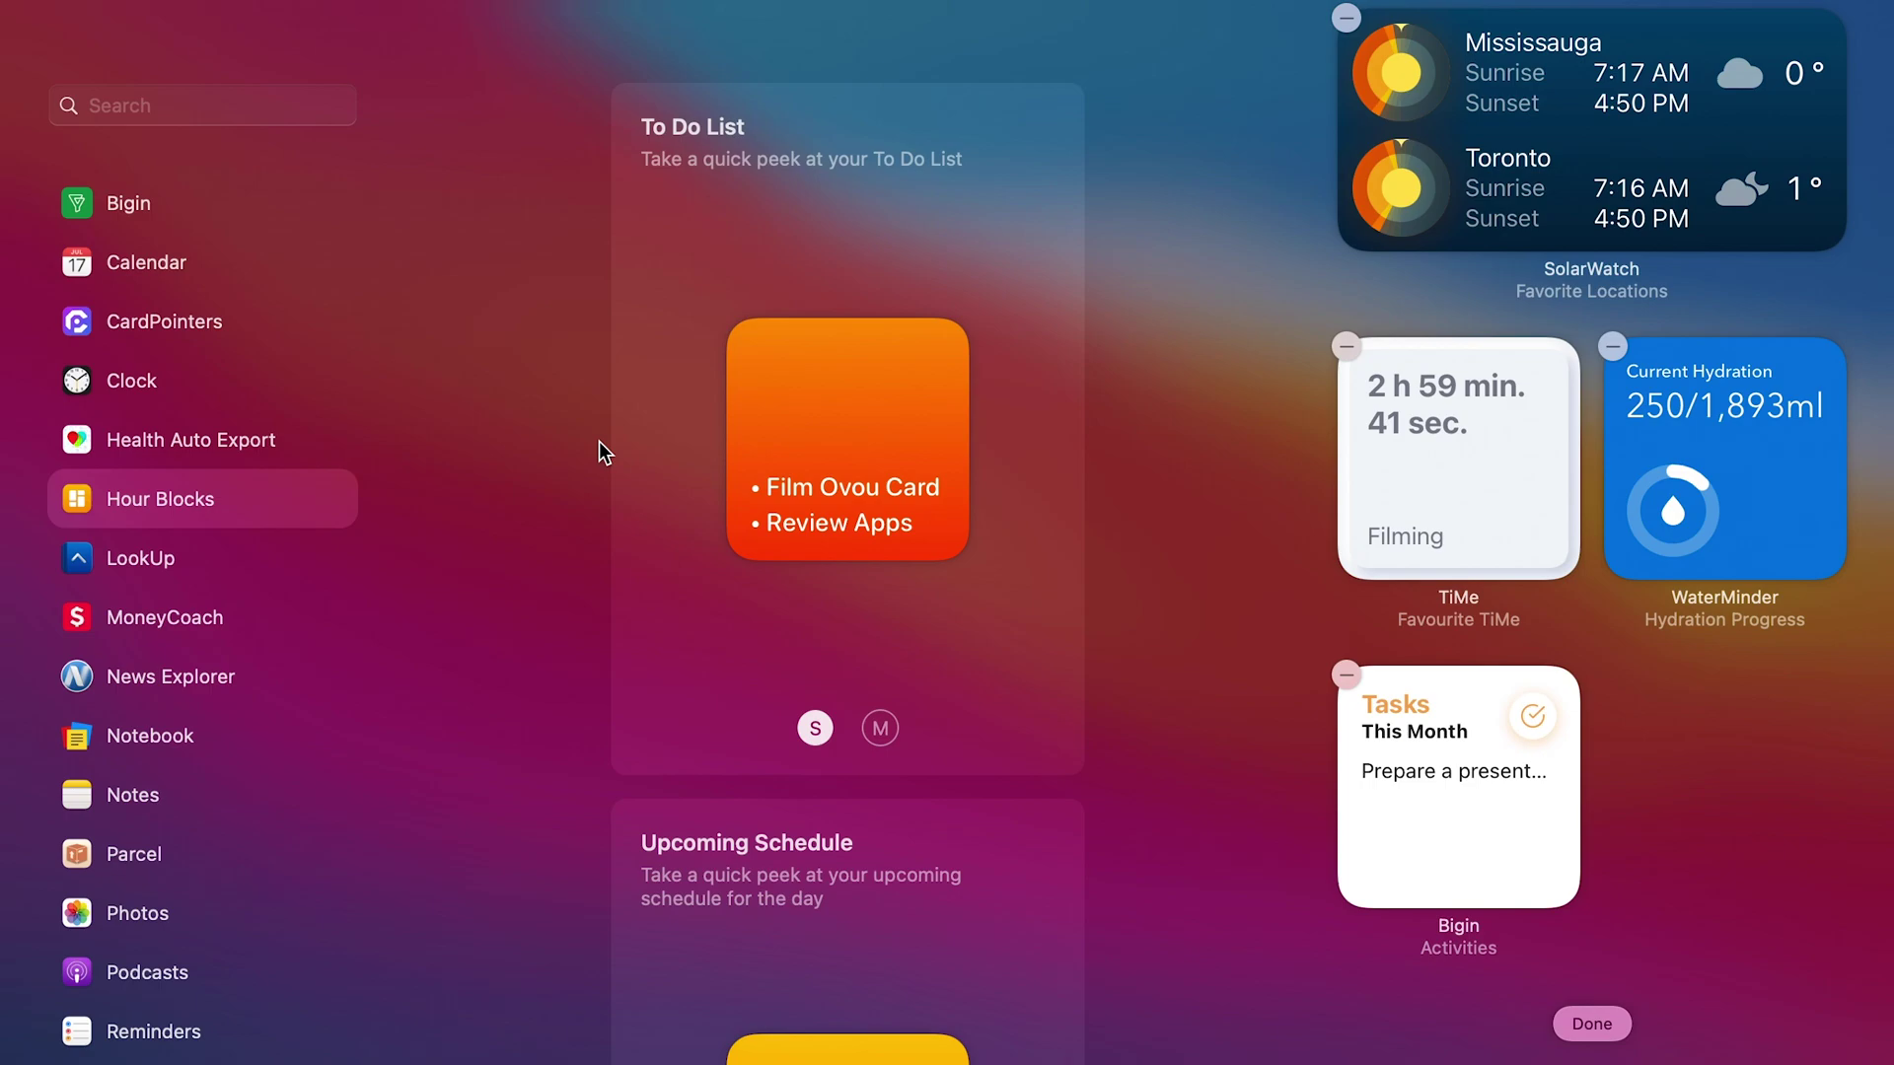
Add Hour Blocks' medium To Do List widget and preview Upcoming Schedule at medium size.
mouse_move(896, 426)
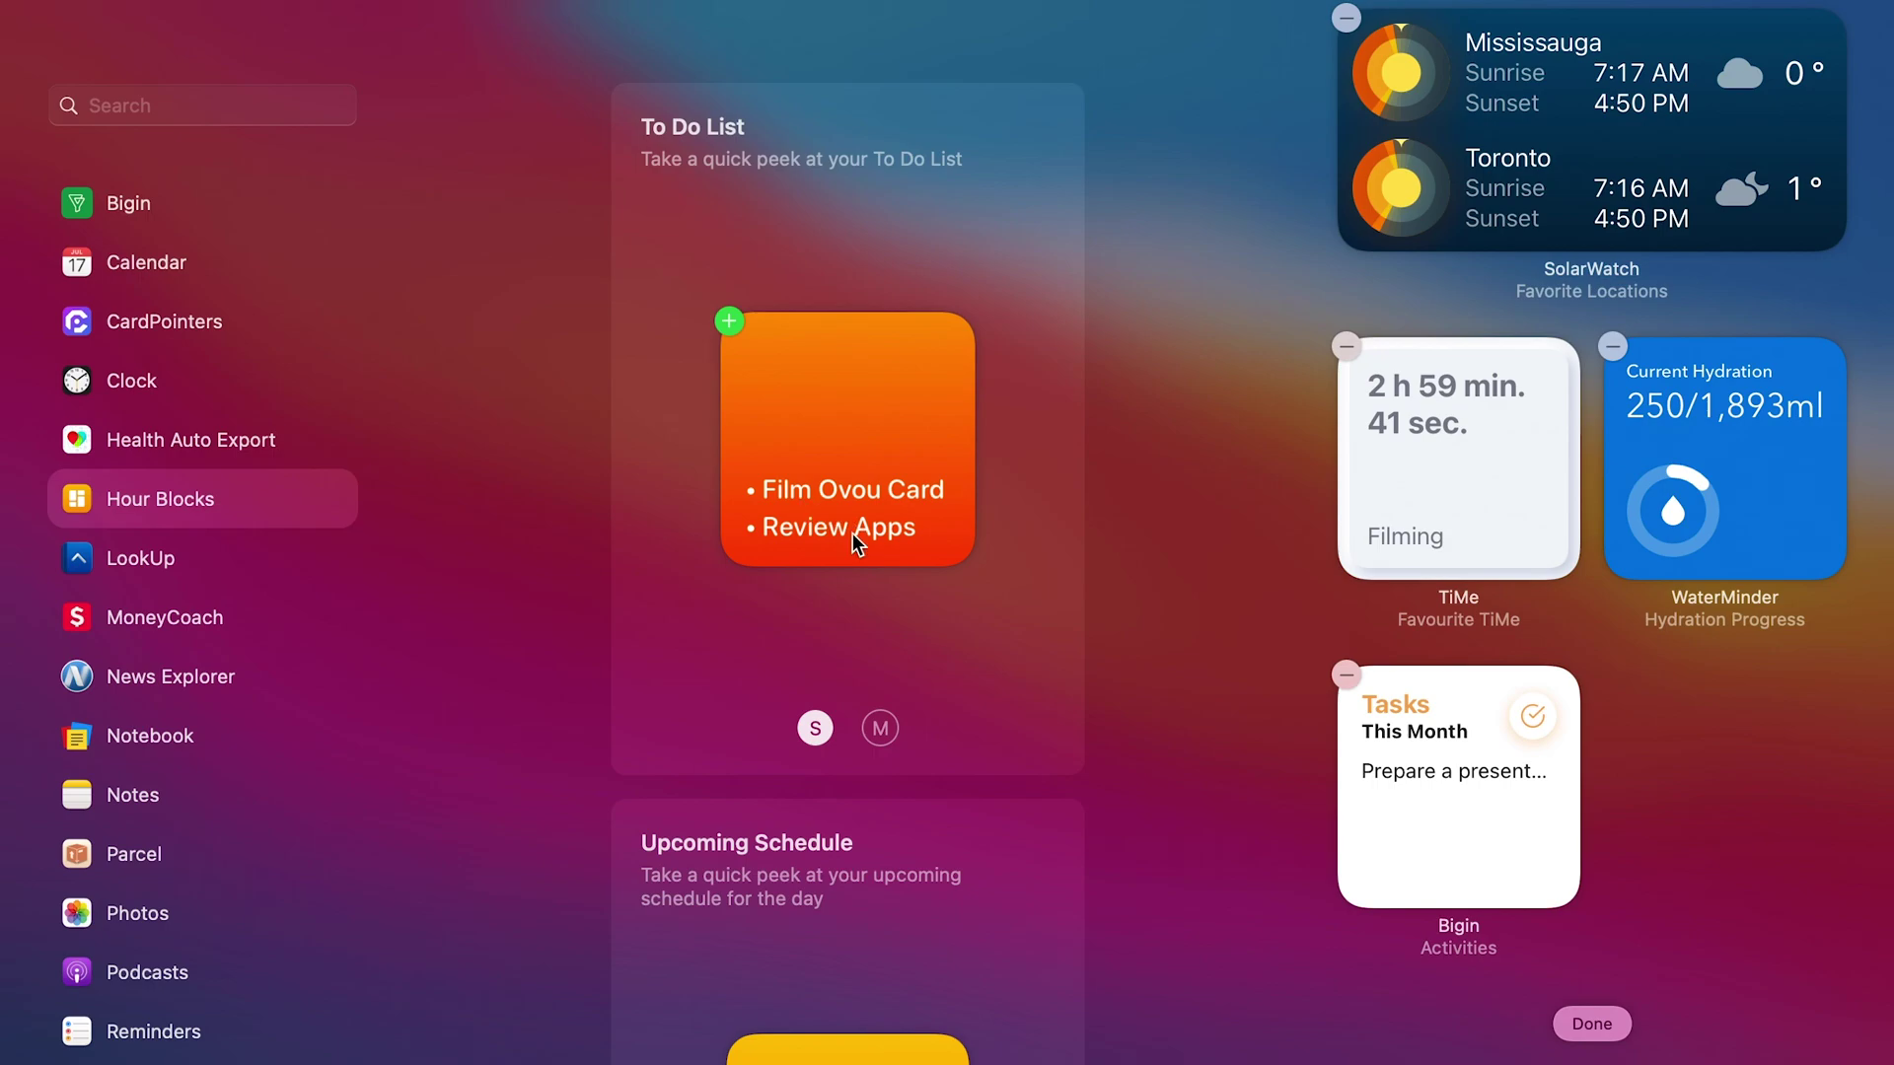
click(880, 728)
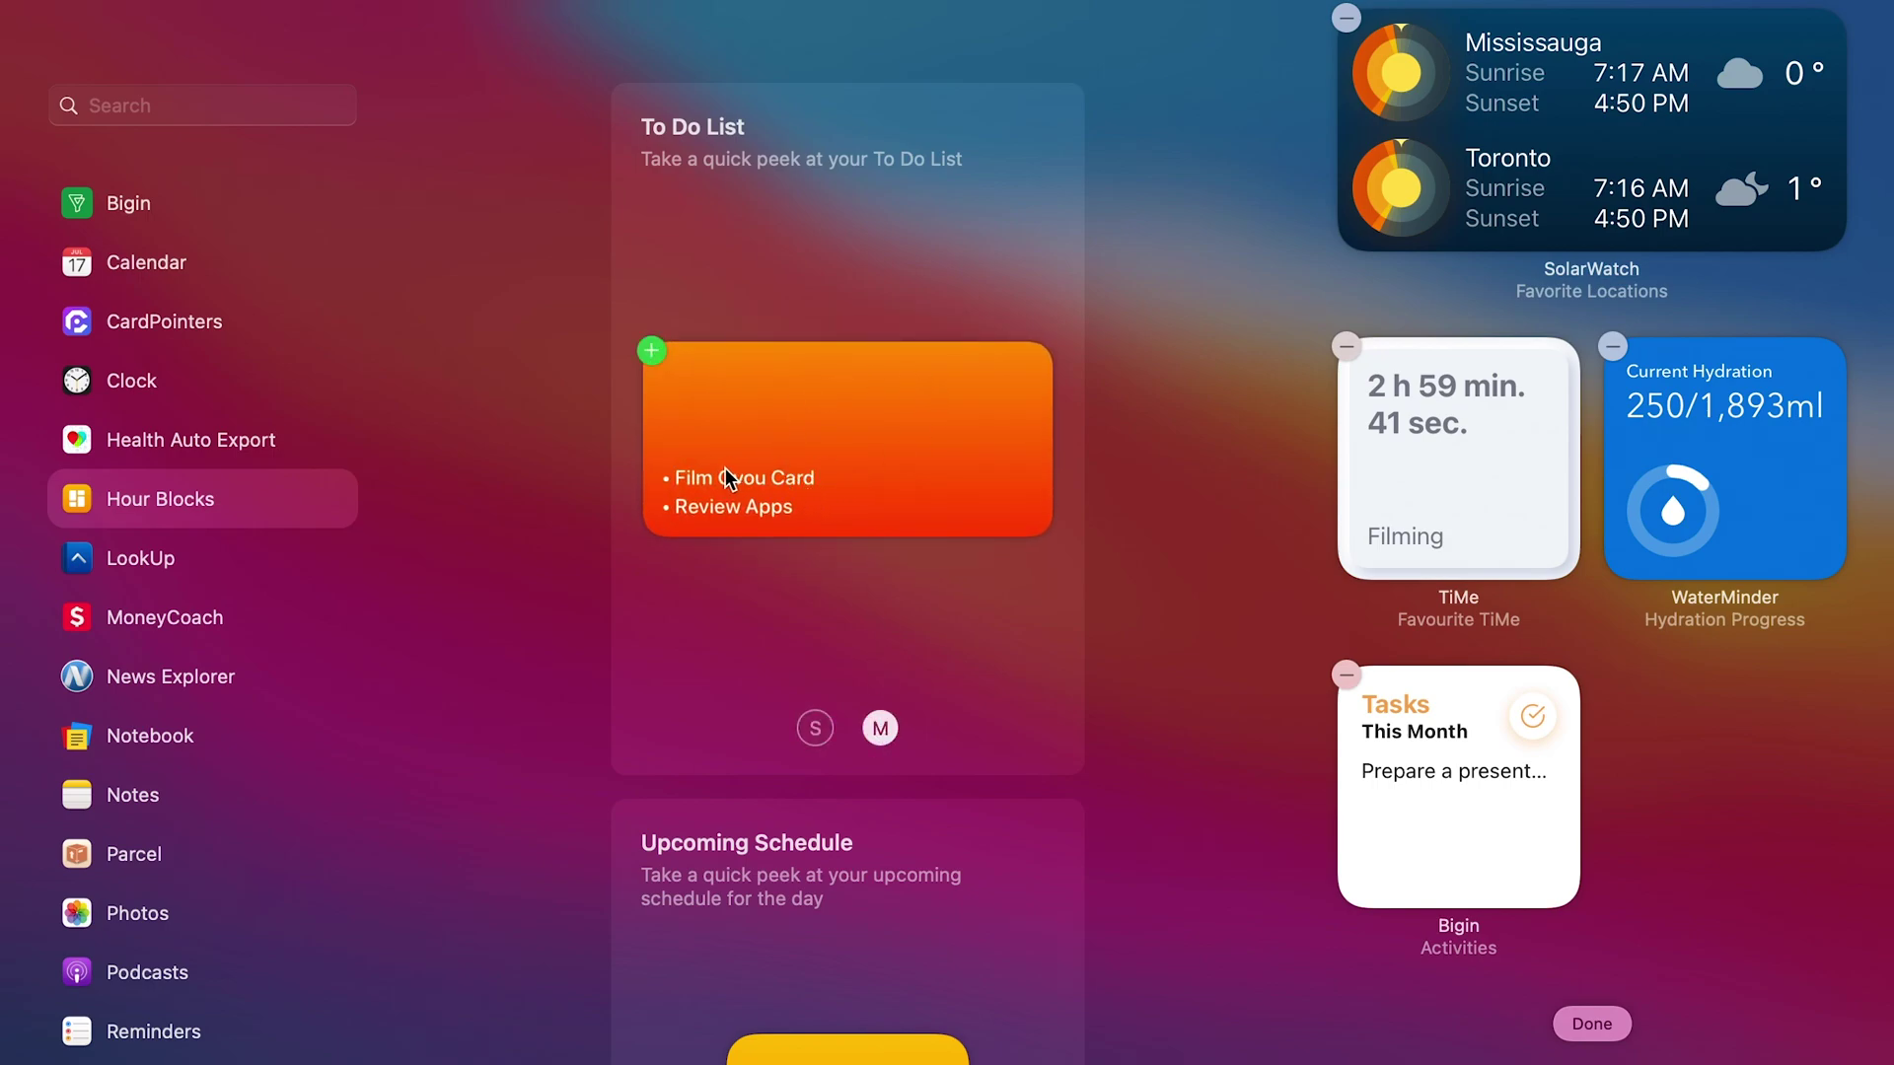
click(652, 347)
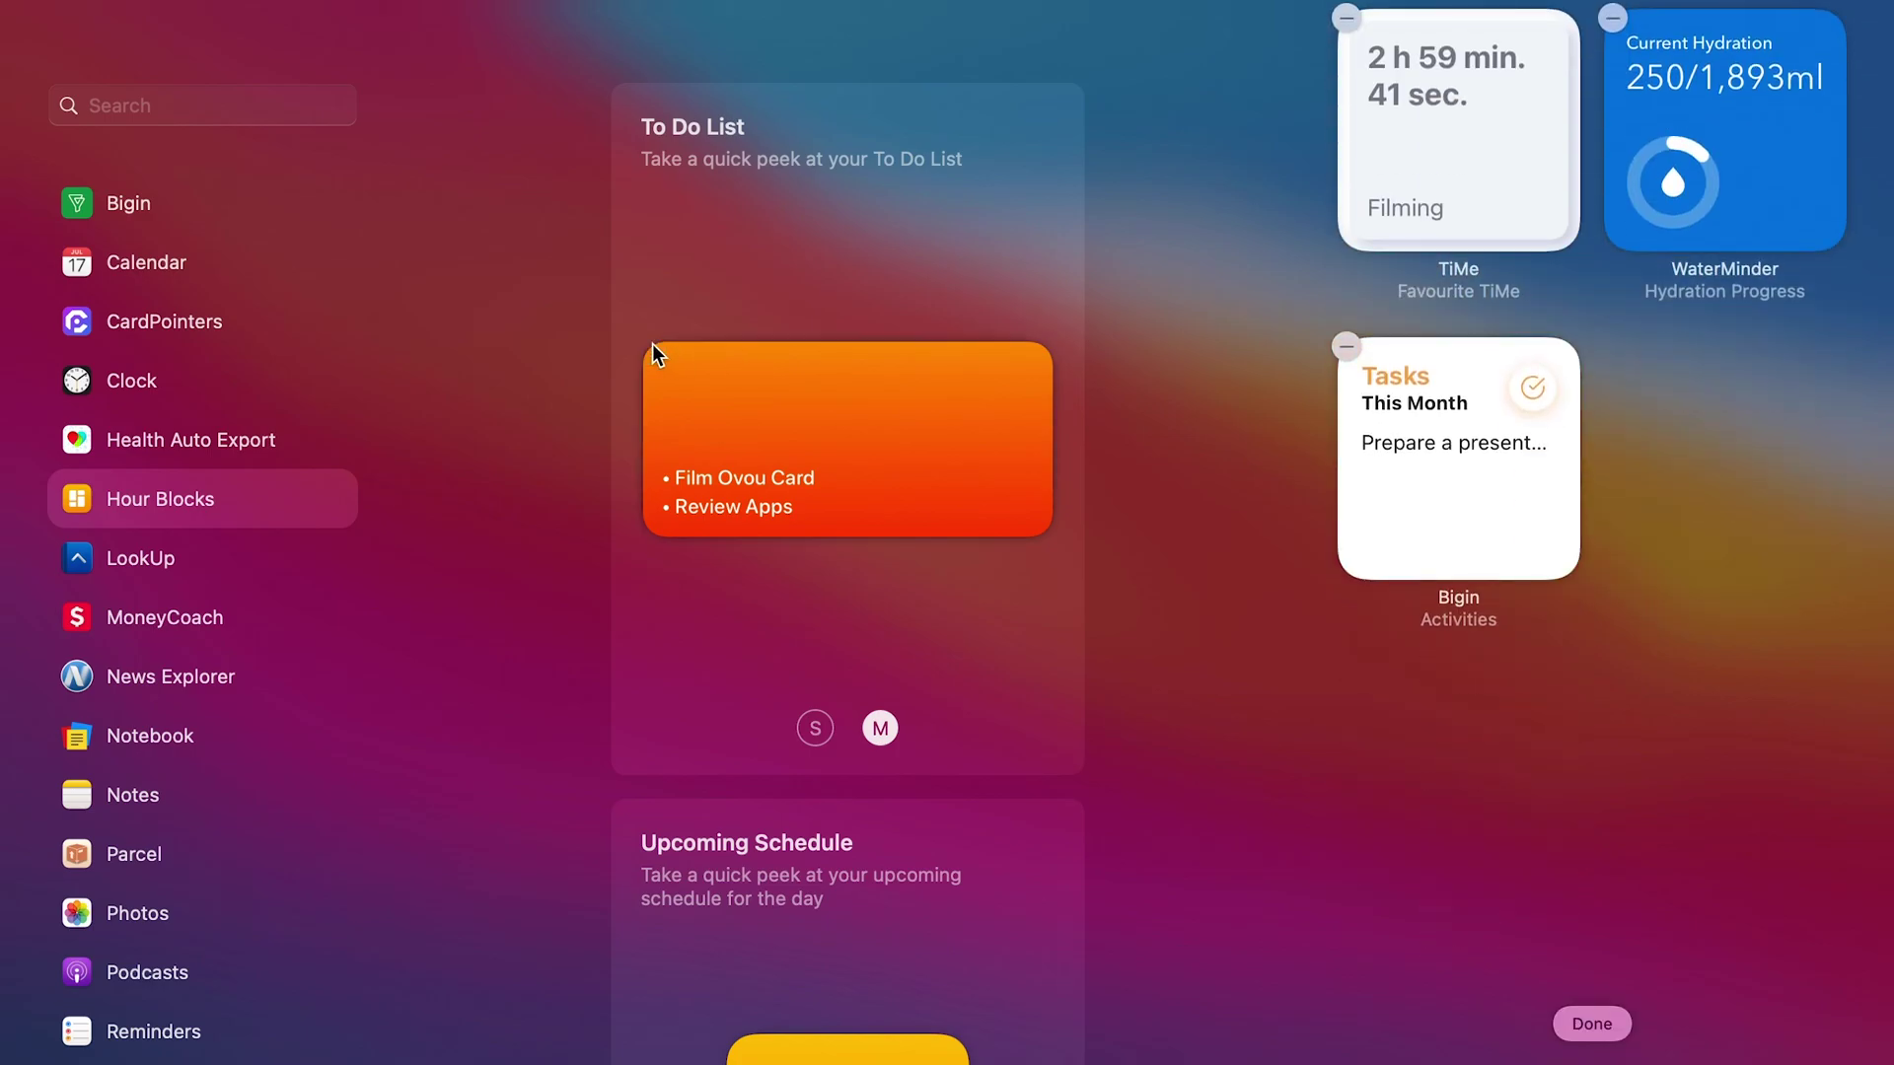
scroll(732, 388, down, 5)
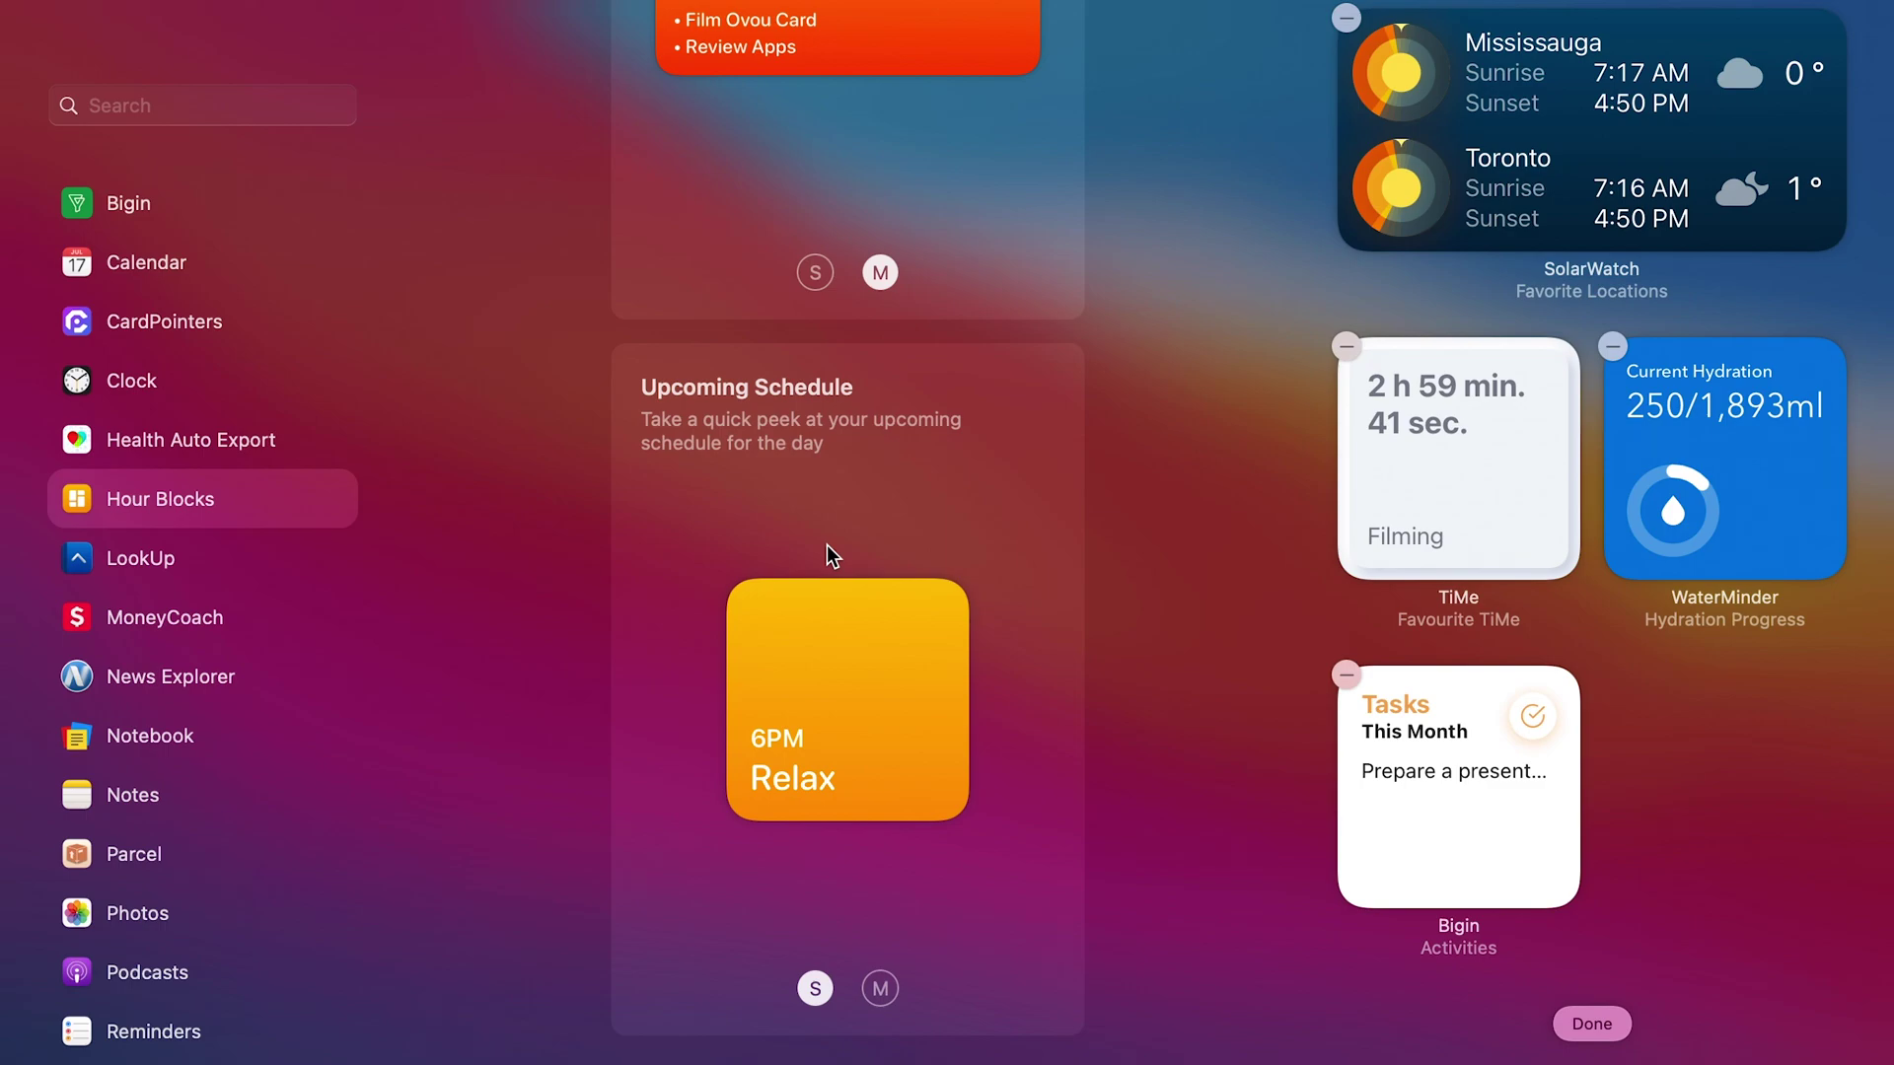
click(883, 991)
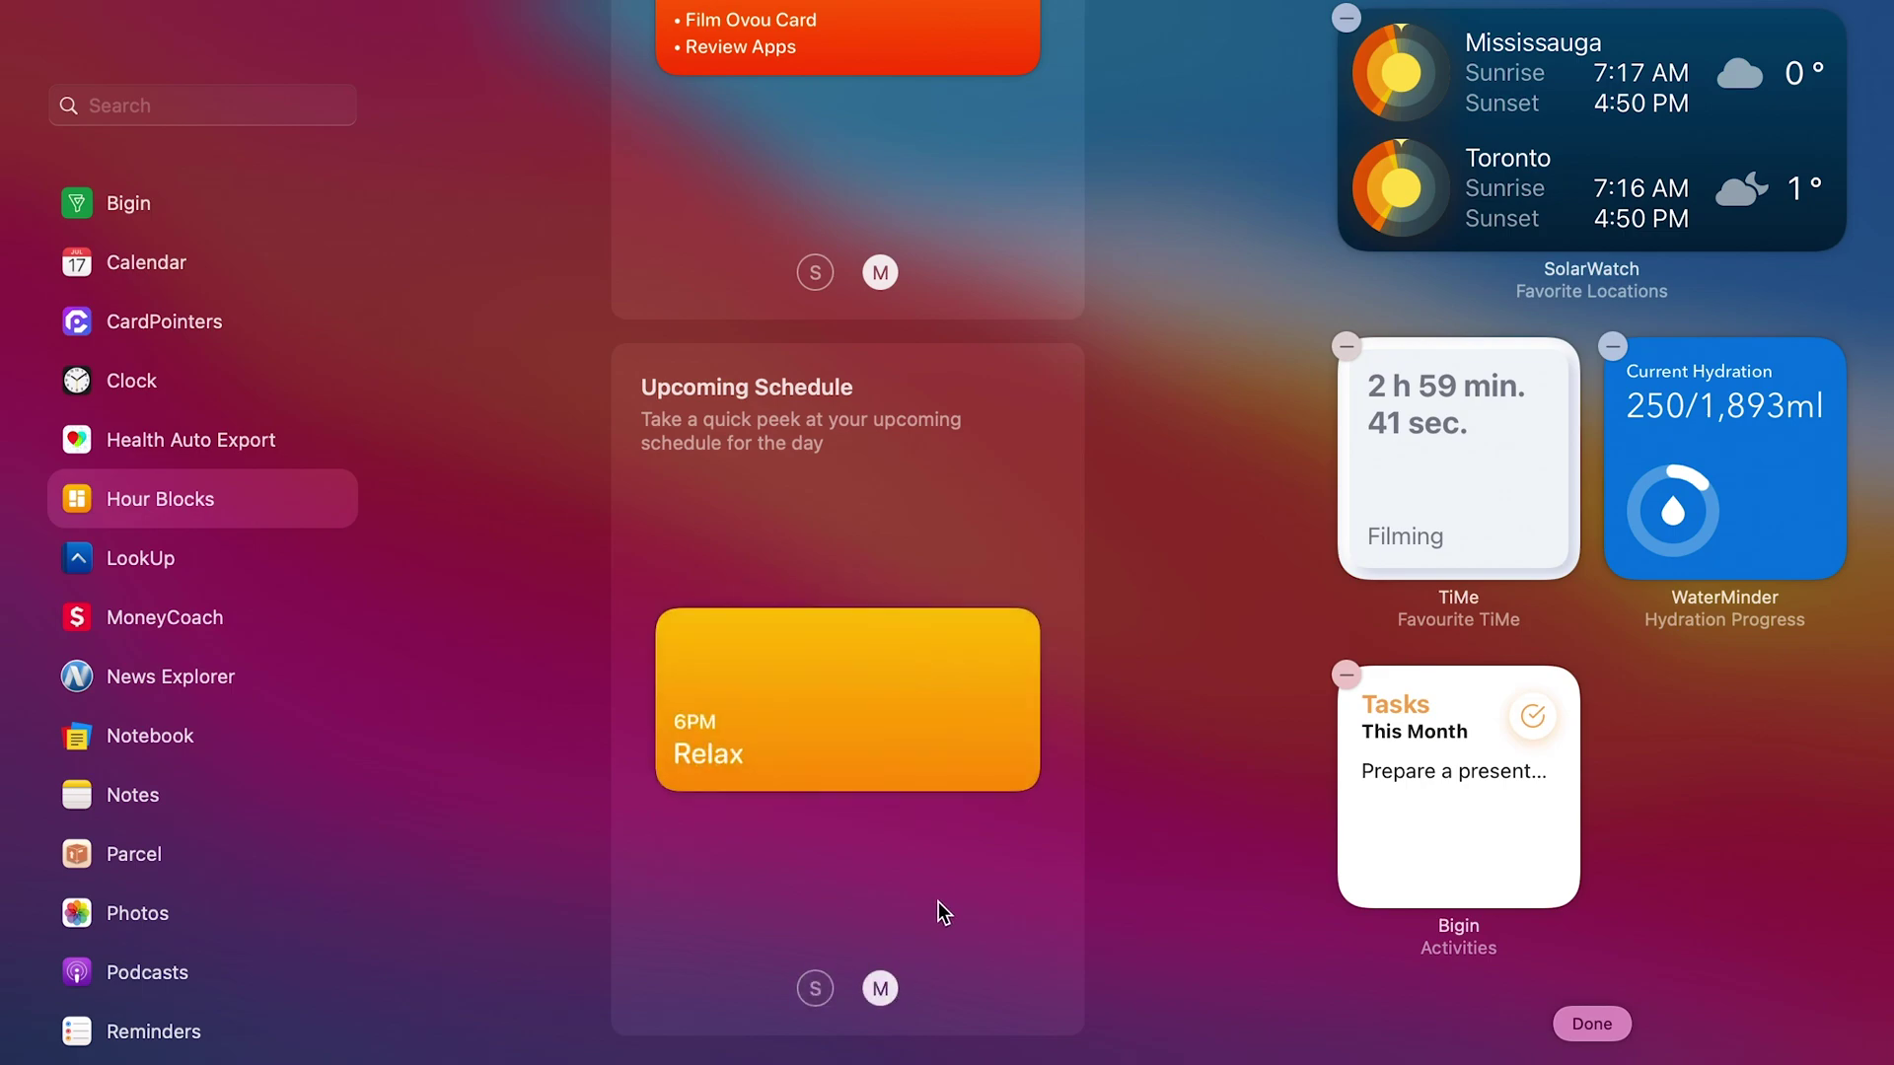
Preview LookUp's Word of the Day widget ('acquiesce') at medium, then large size.
click(133, 556)
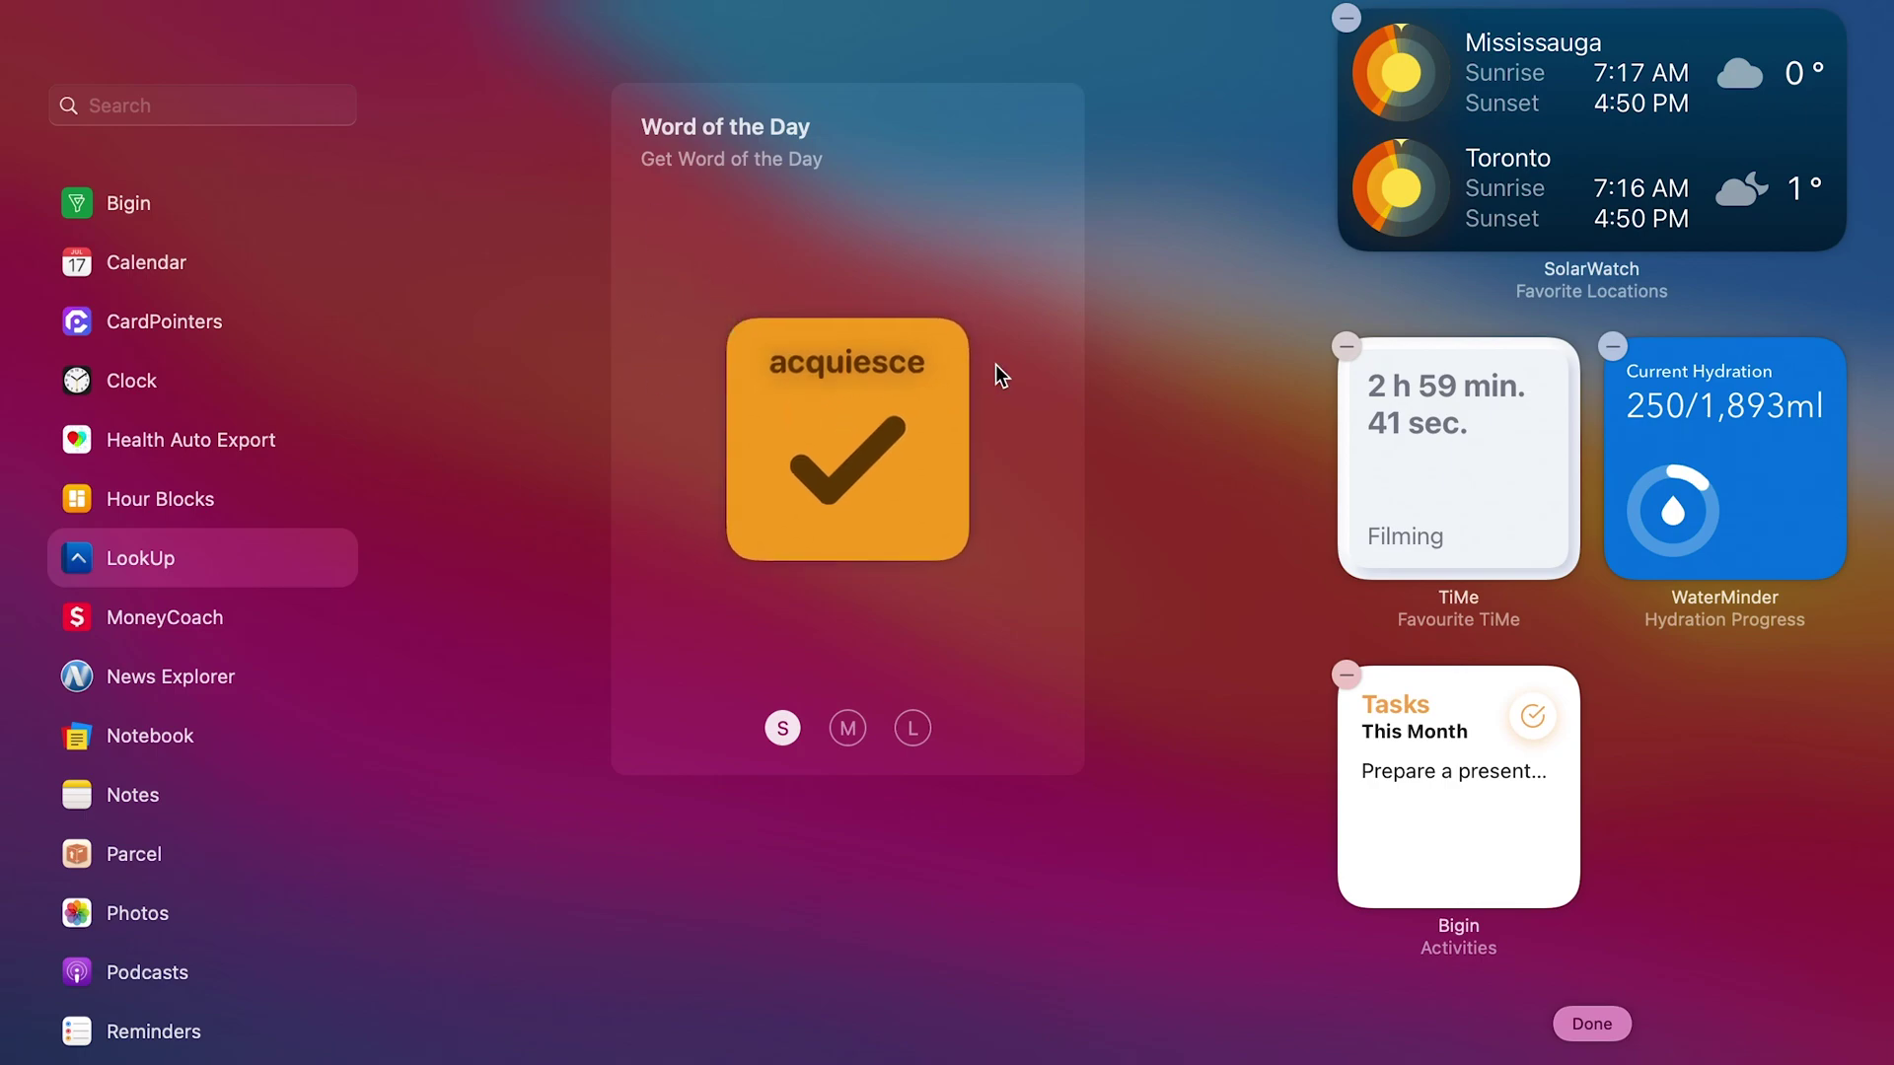
mouse_move(925, 376)
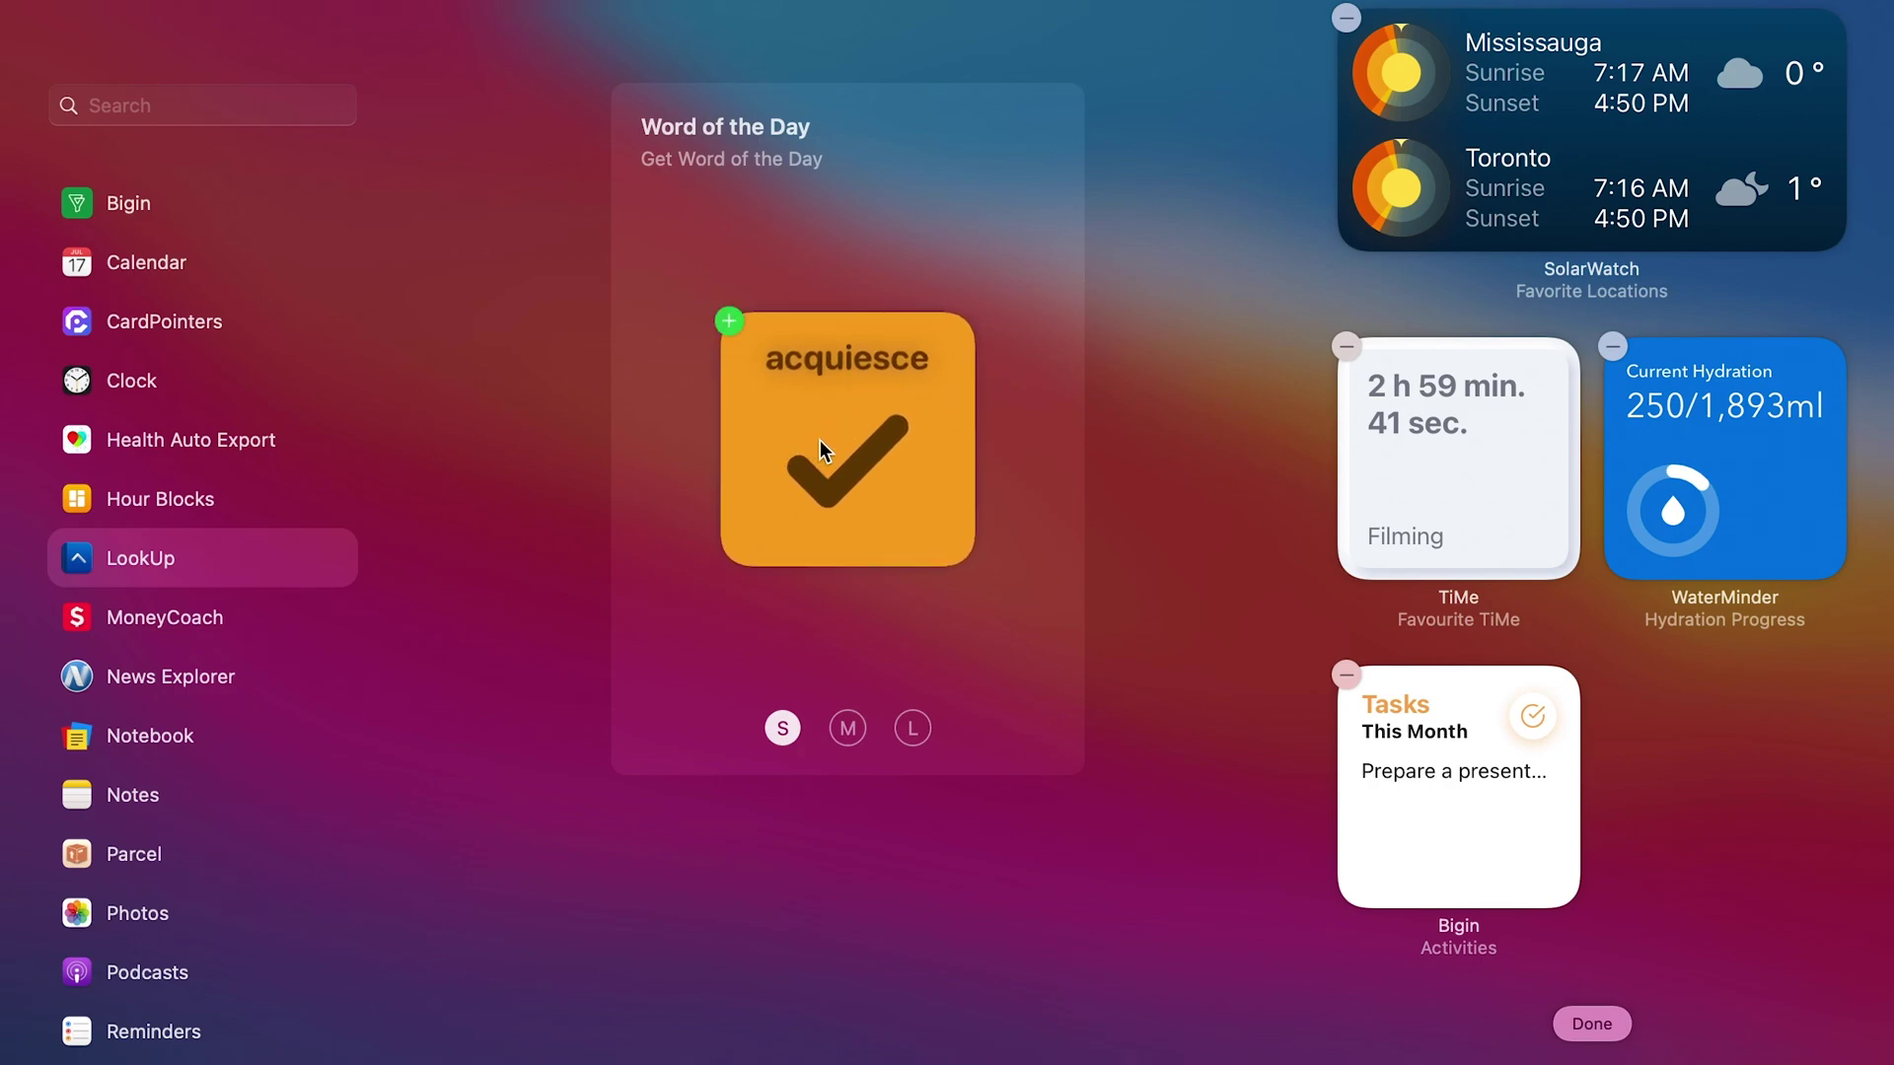
click(845, 732)
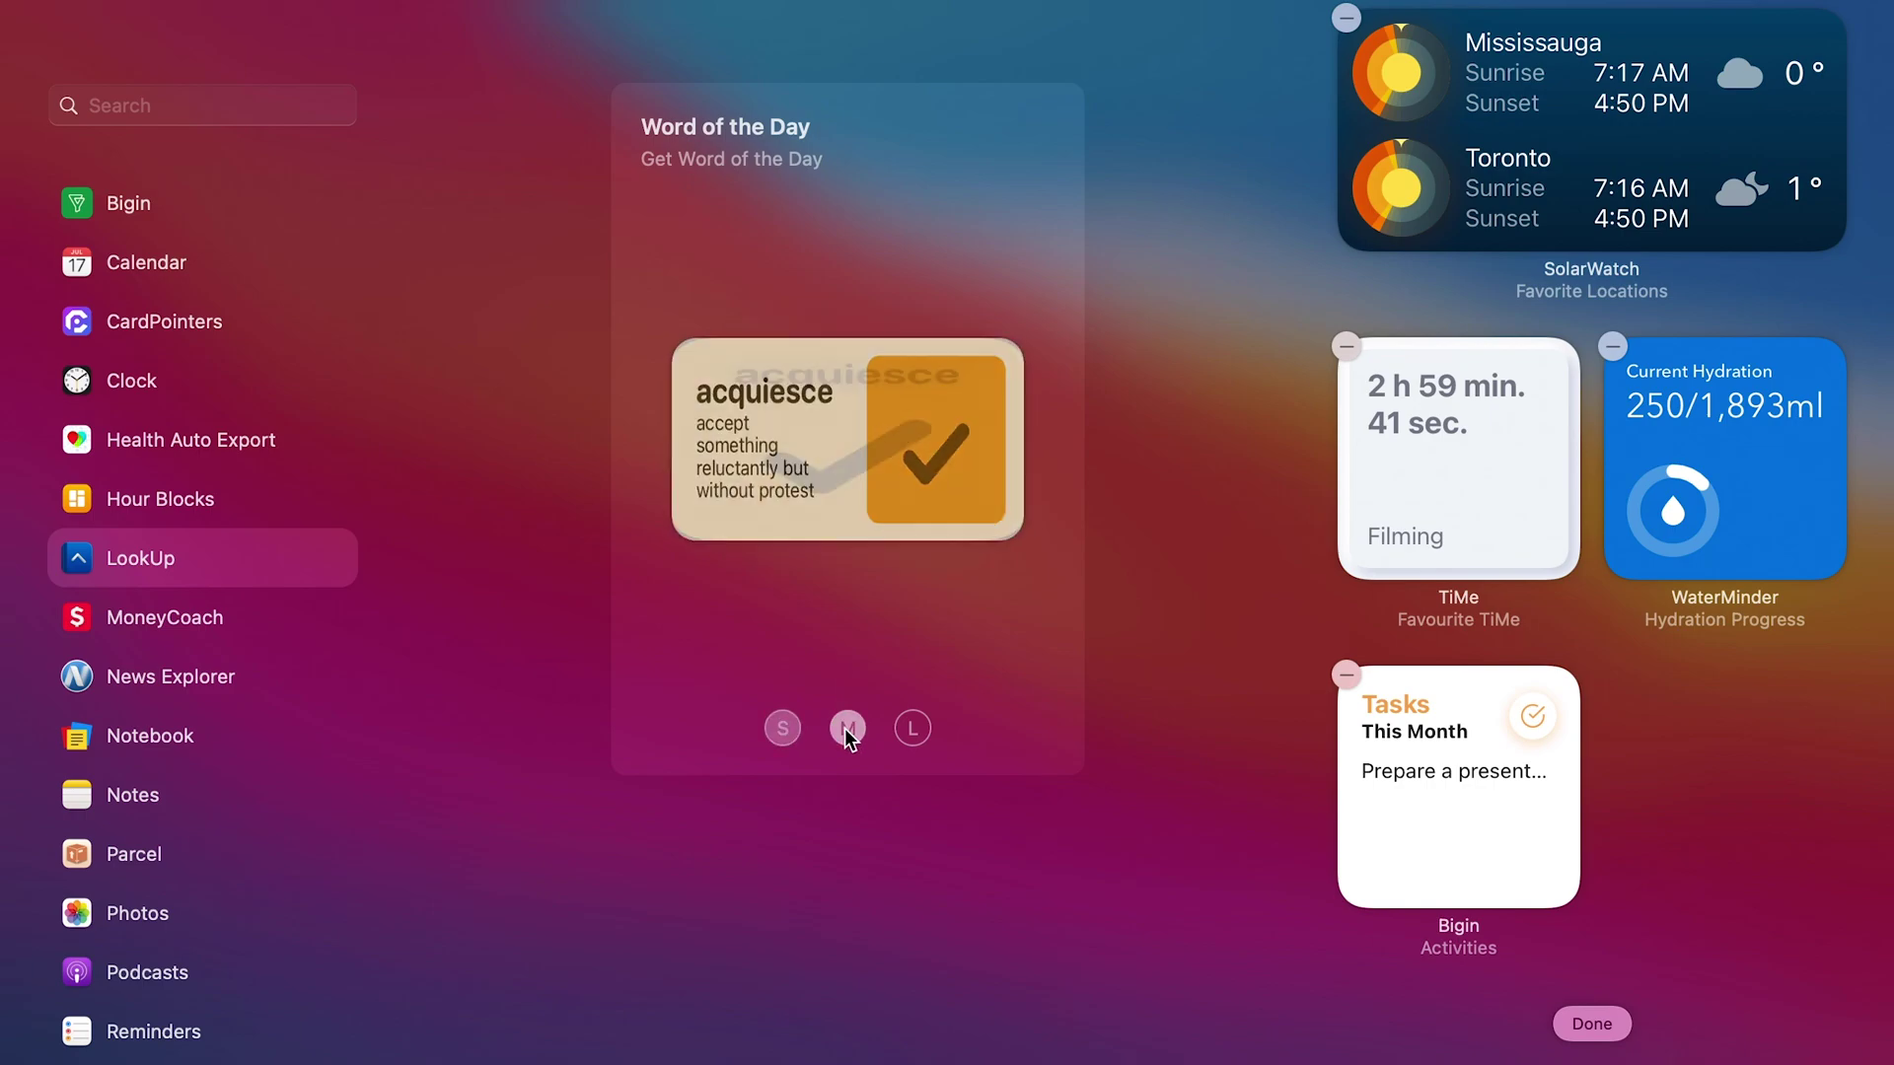
mouse_move(784, 515)
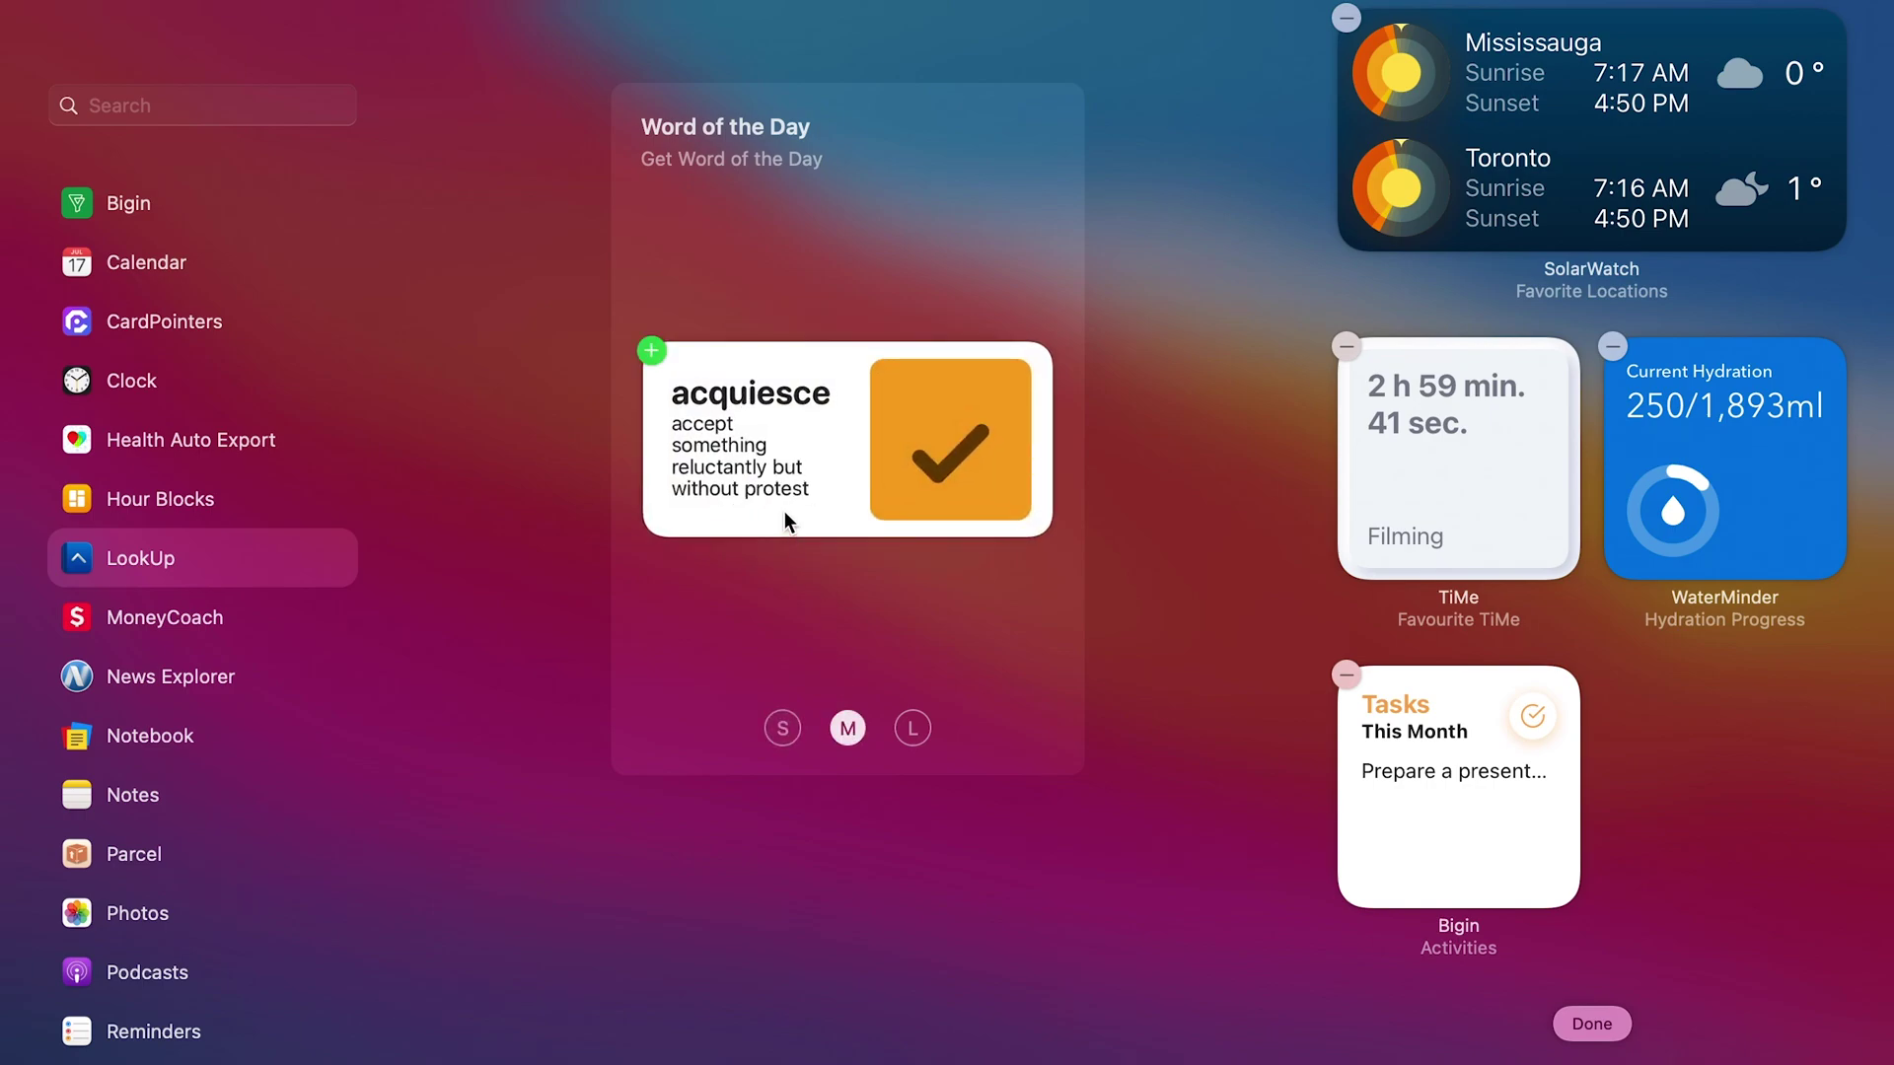
click(913, 728)
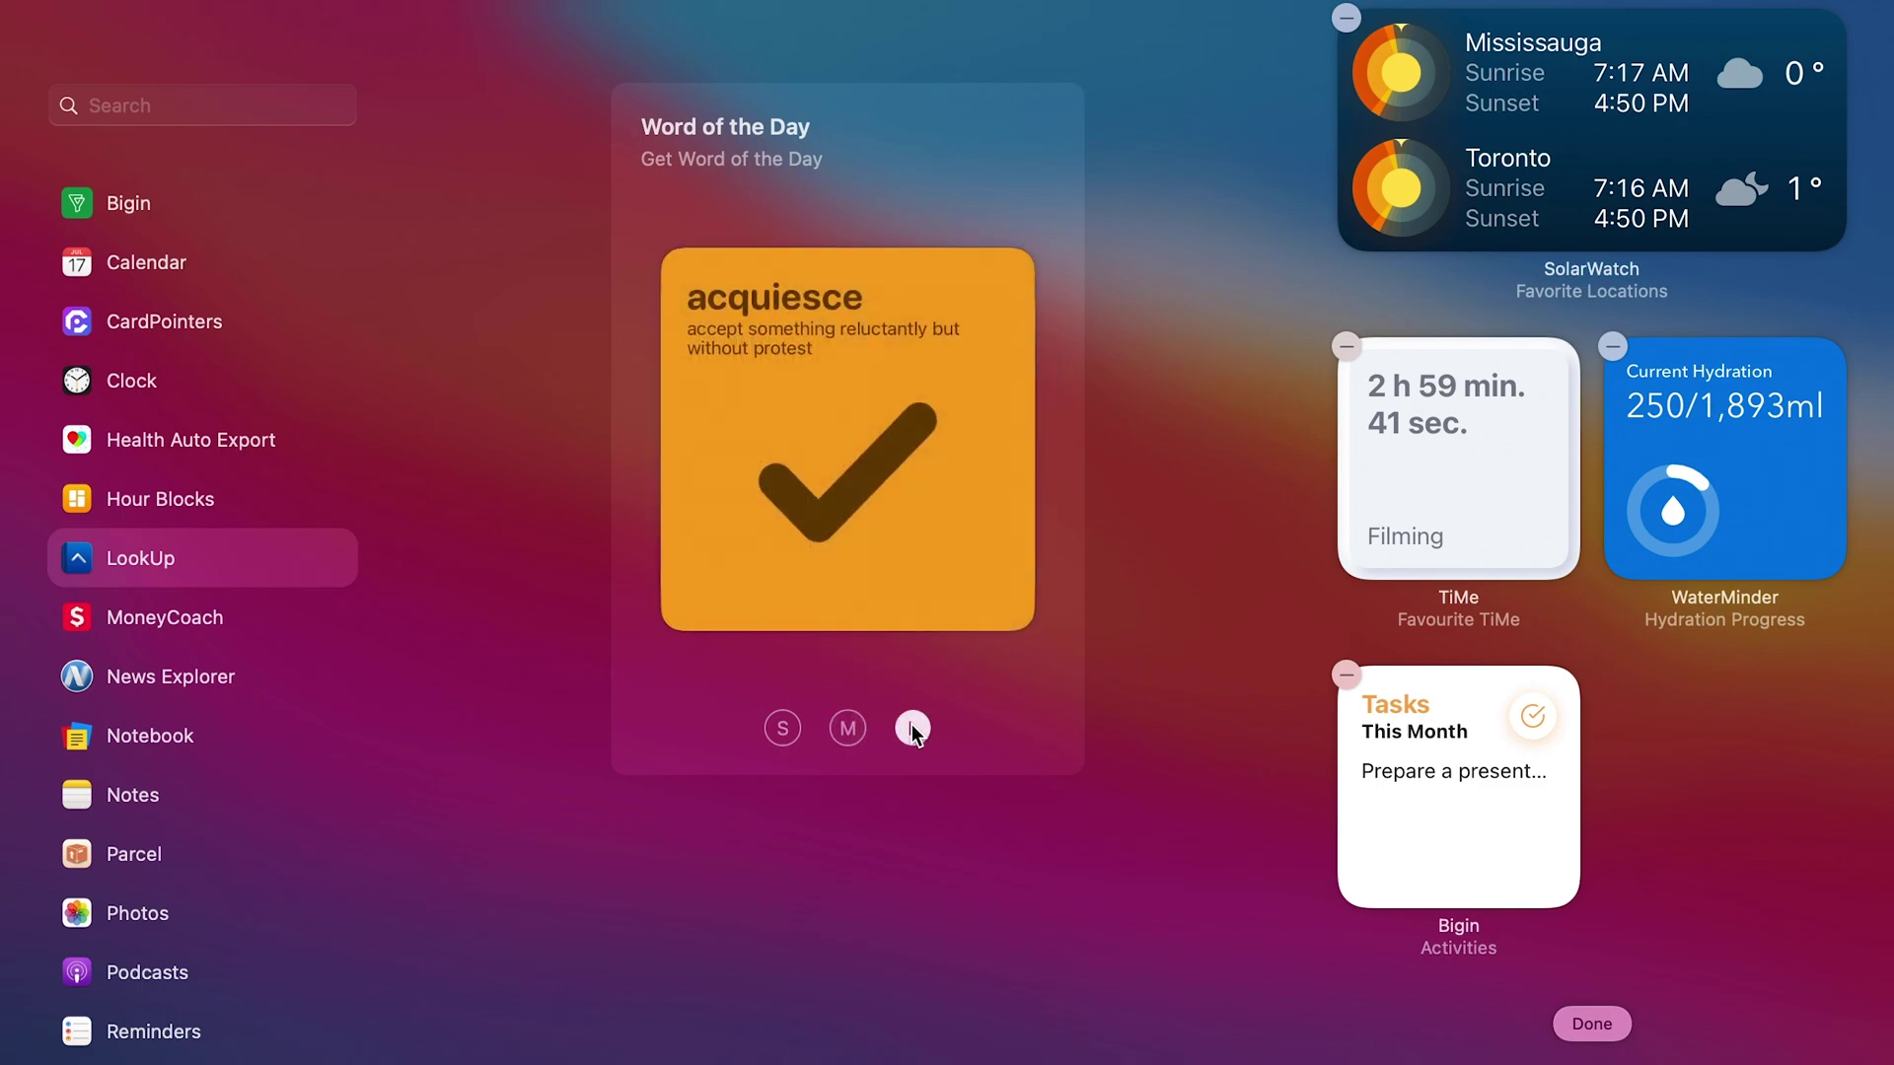
mouse_move(968, 643)
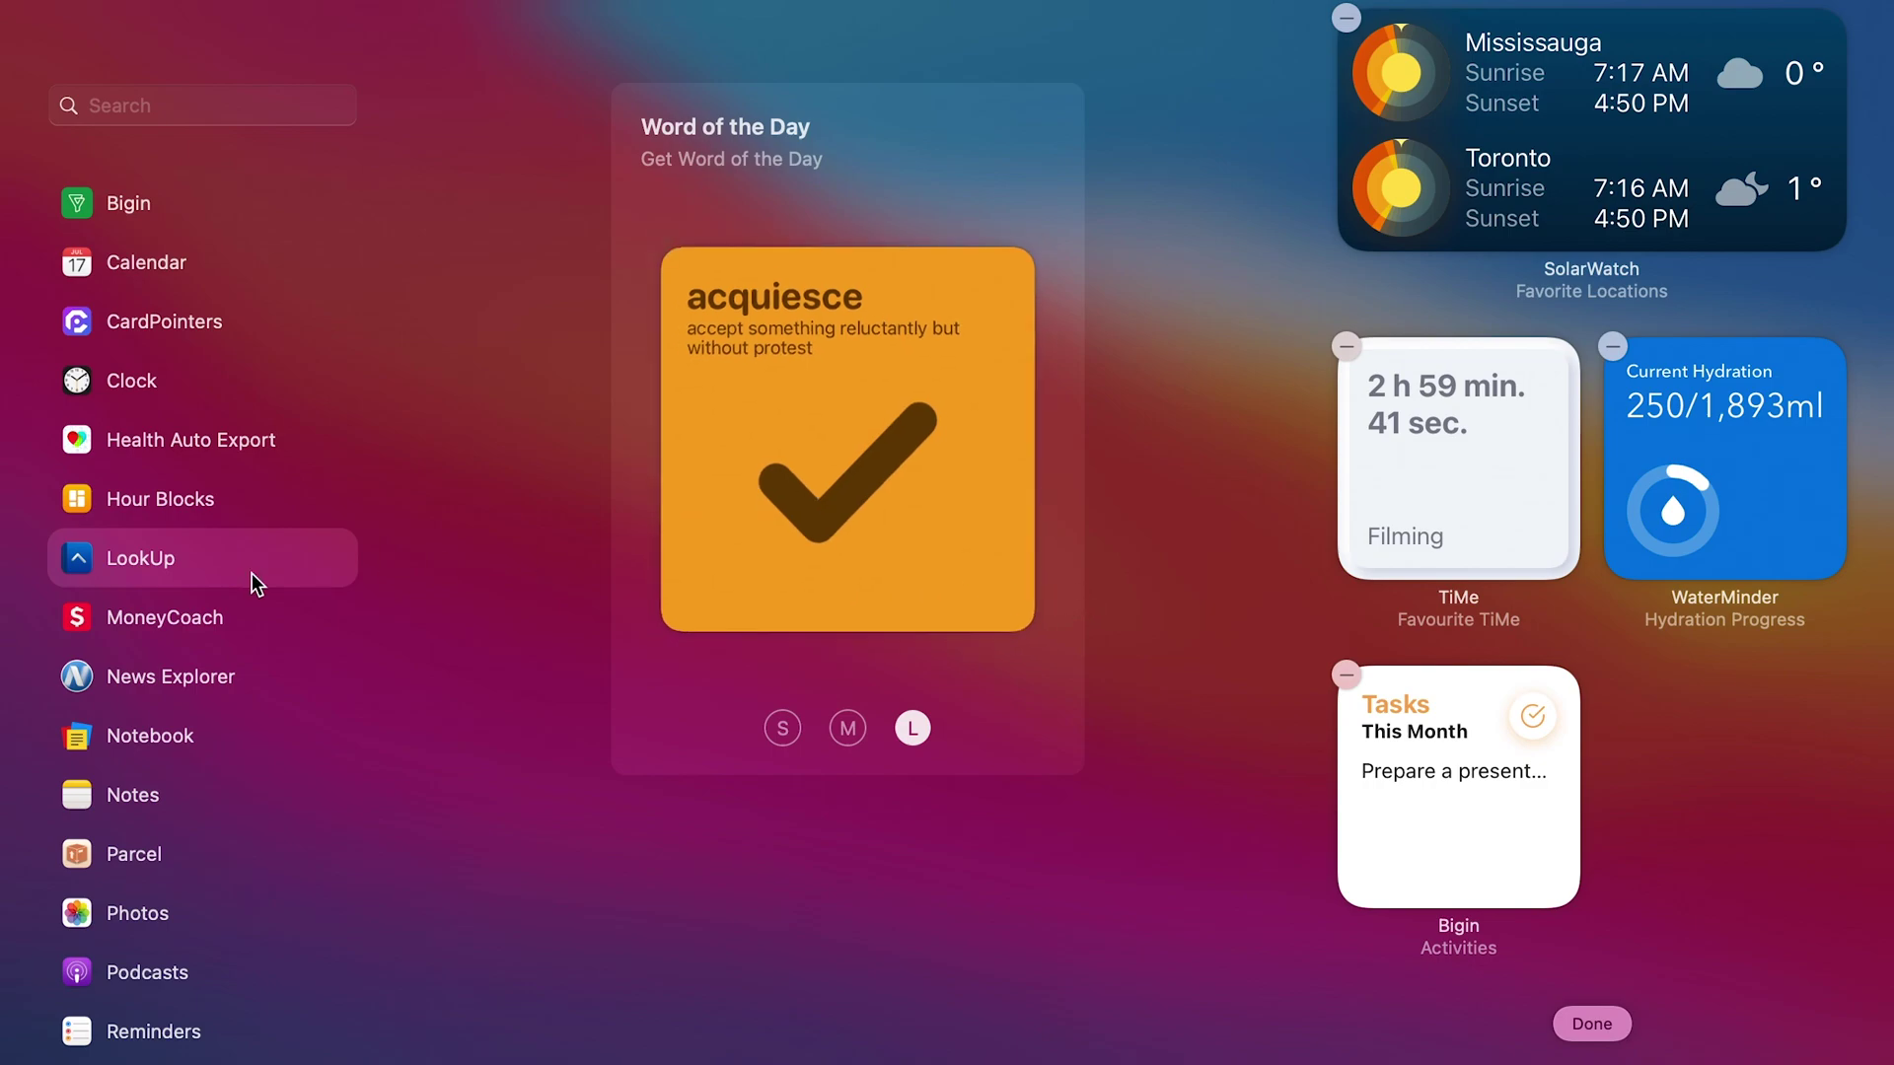
Show MoneyCoach's widgets and preview the Budgets widget at large size.
click(255, 604)
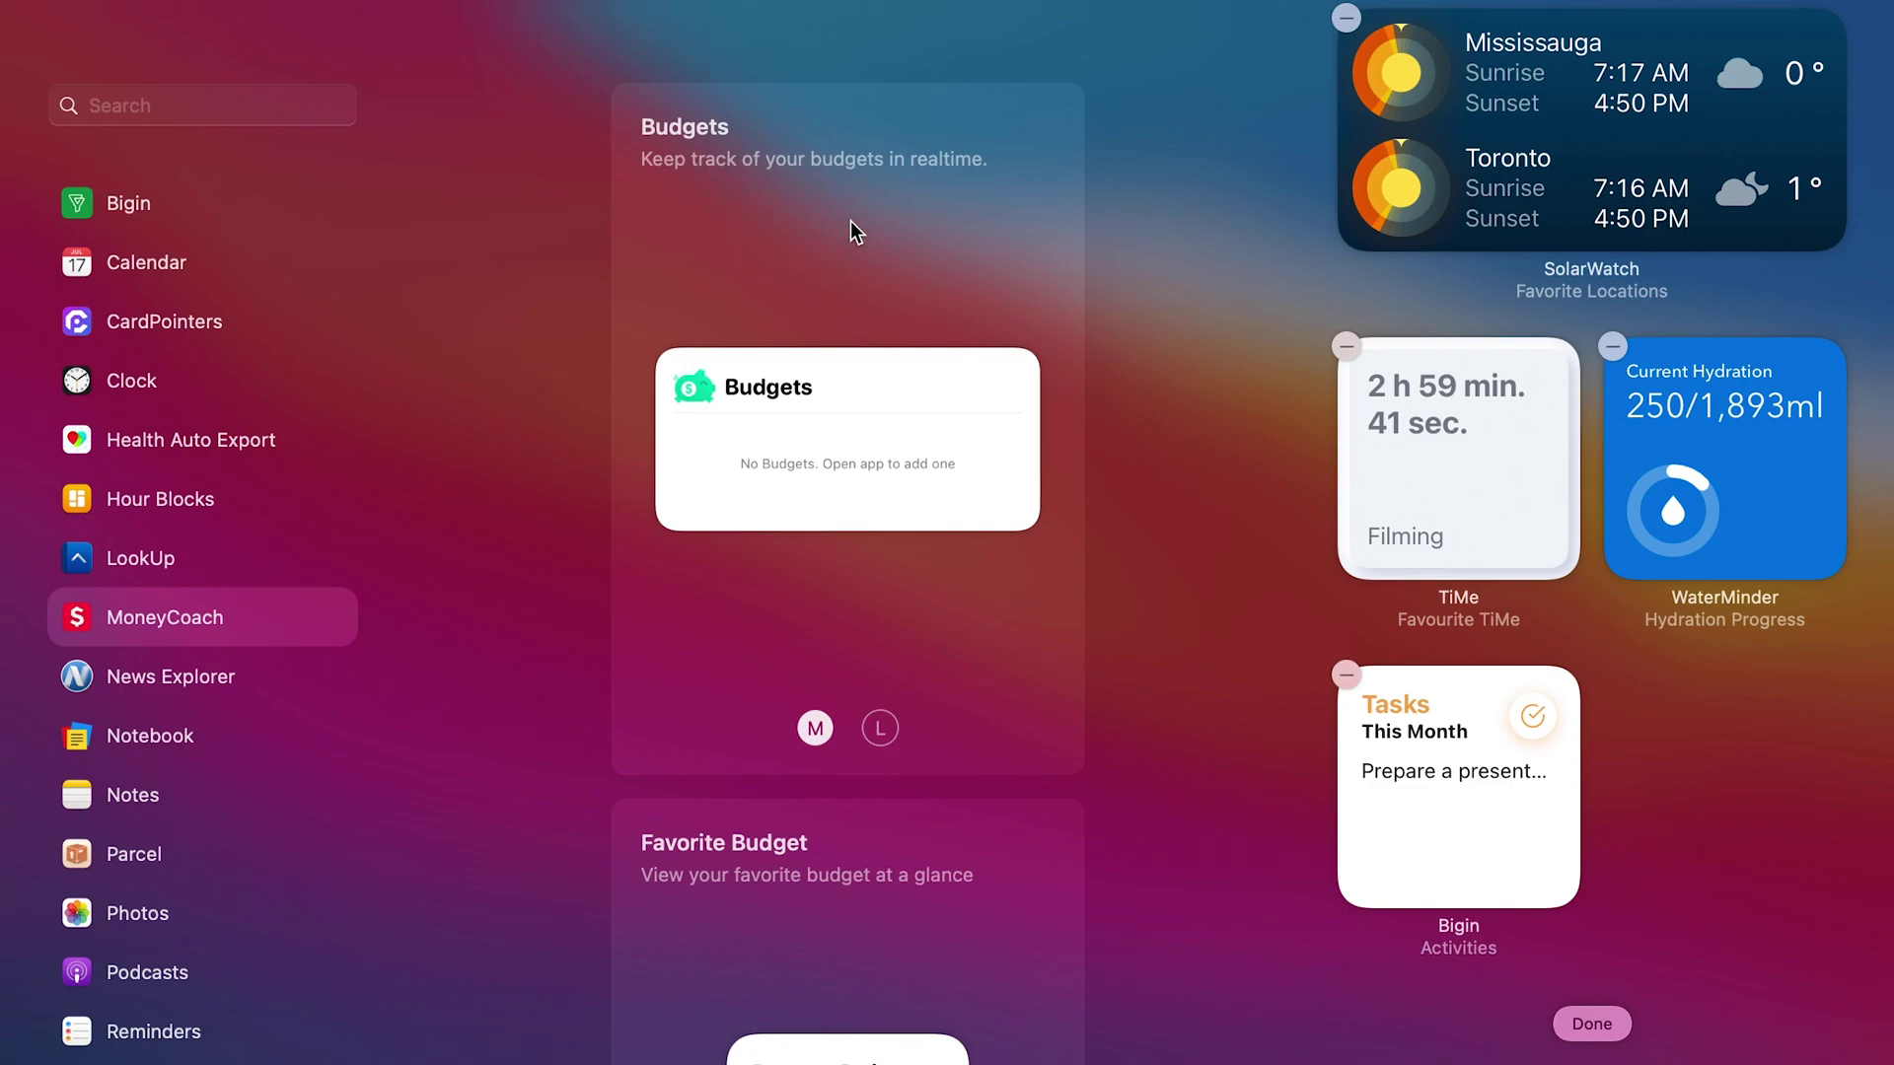
mouse_move(815, 466)
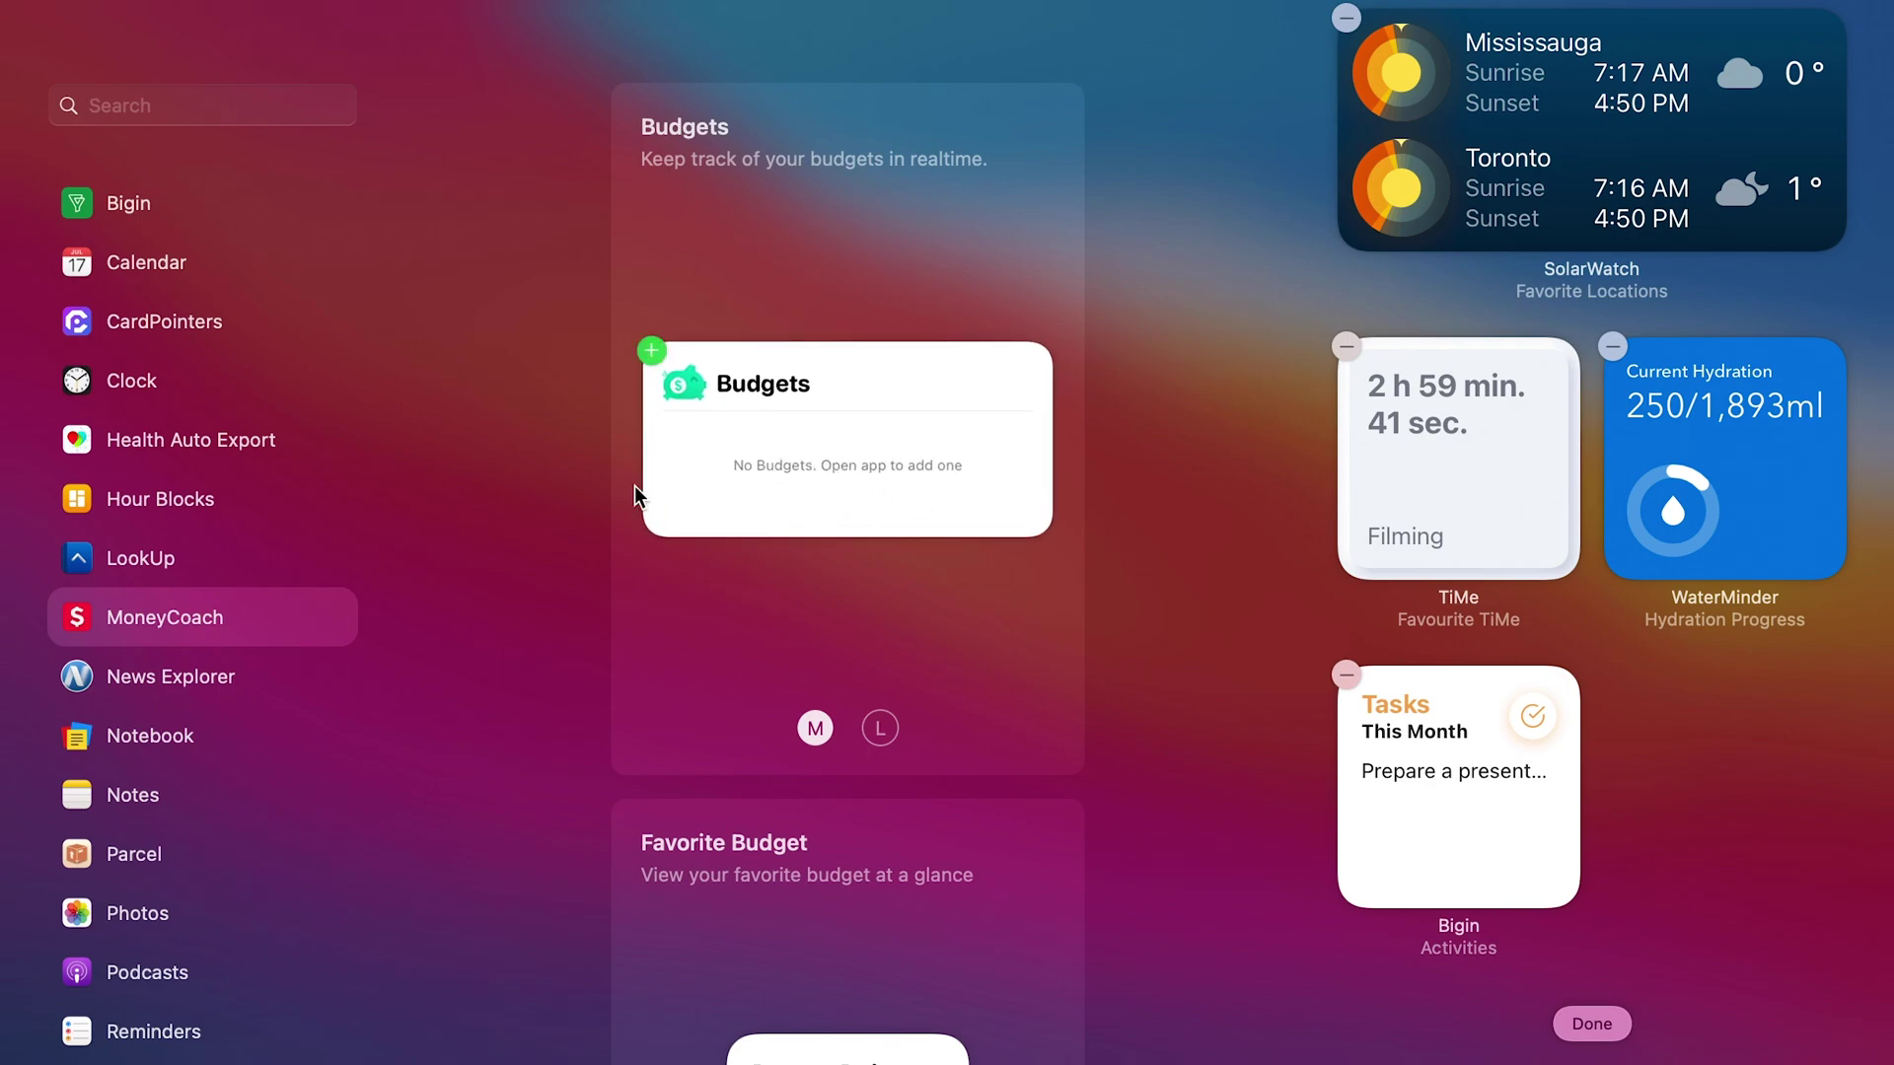
click(880, 730)
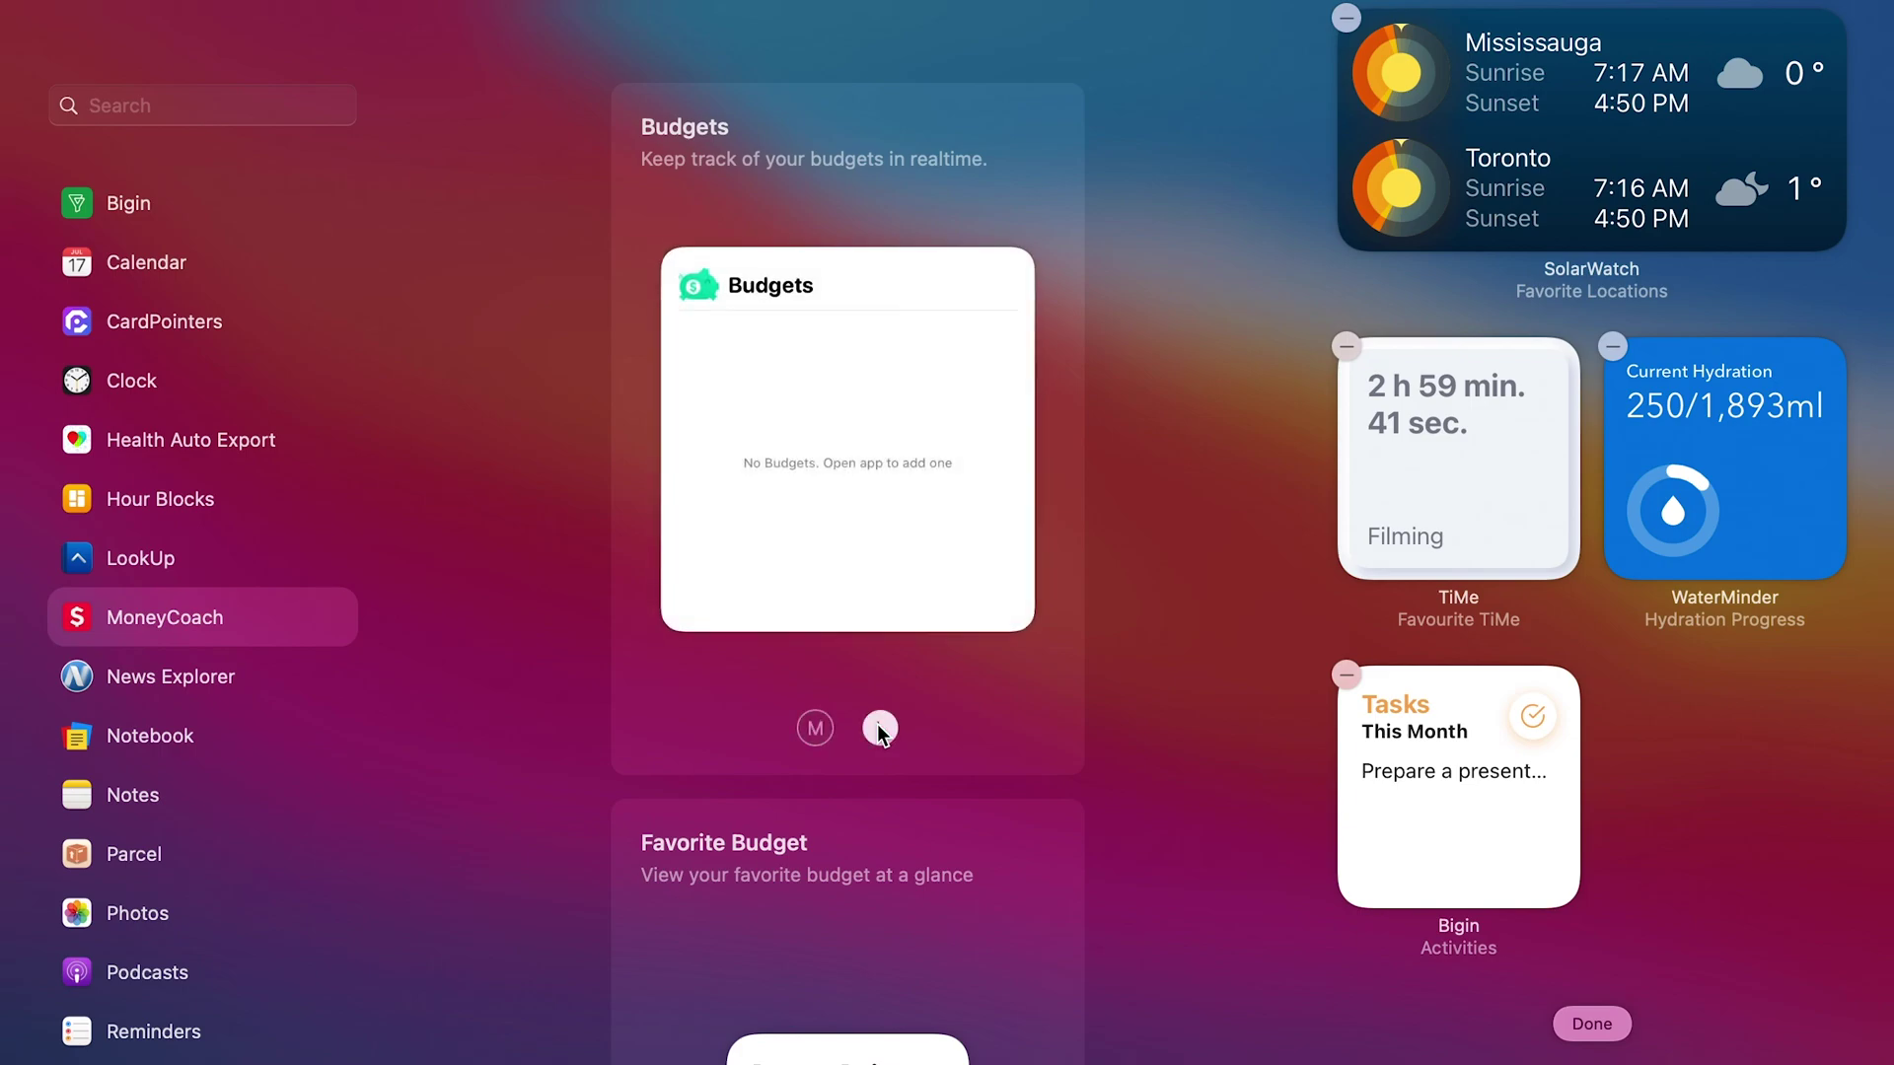
mouse_move(829, 296)
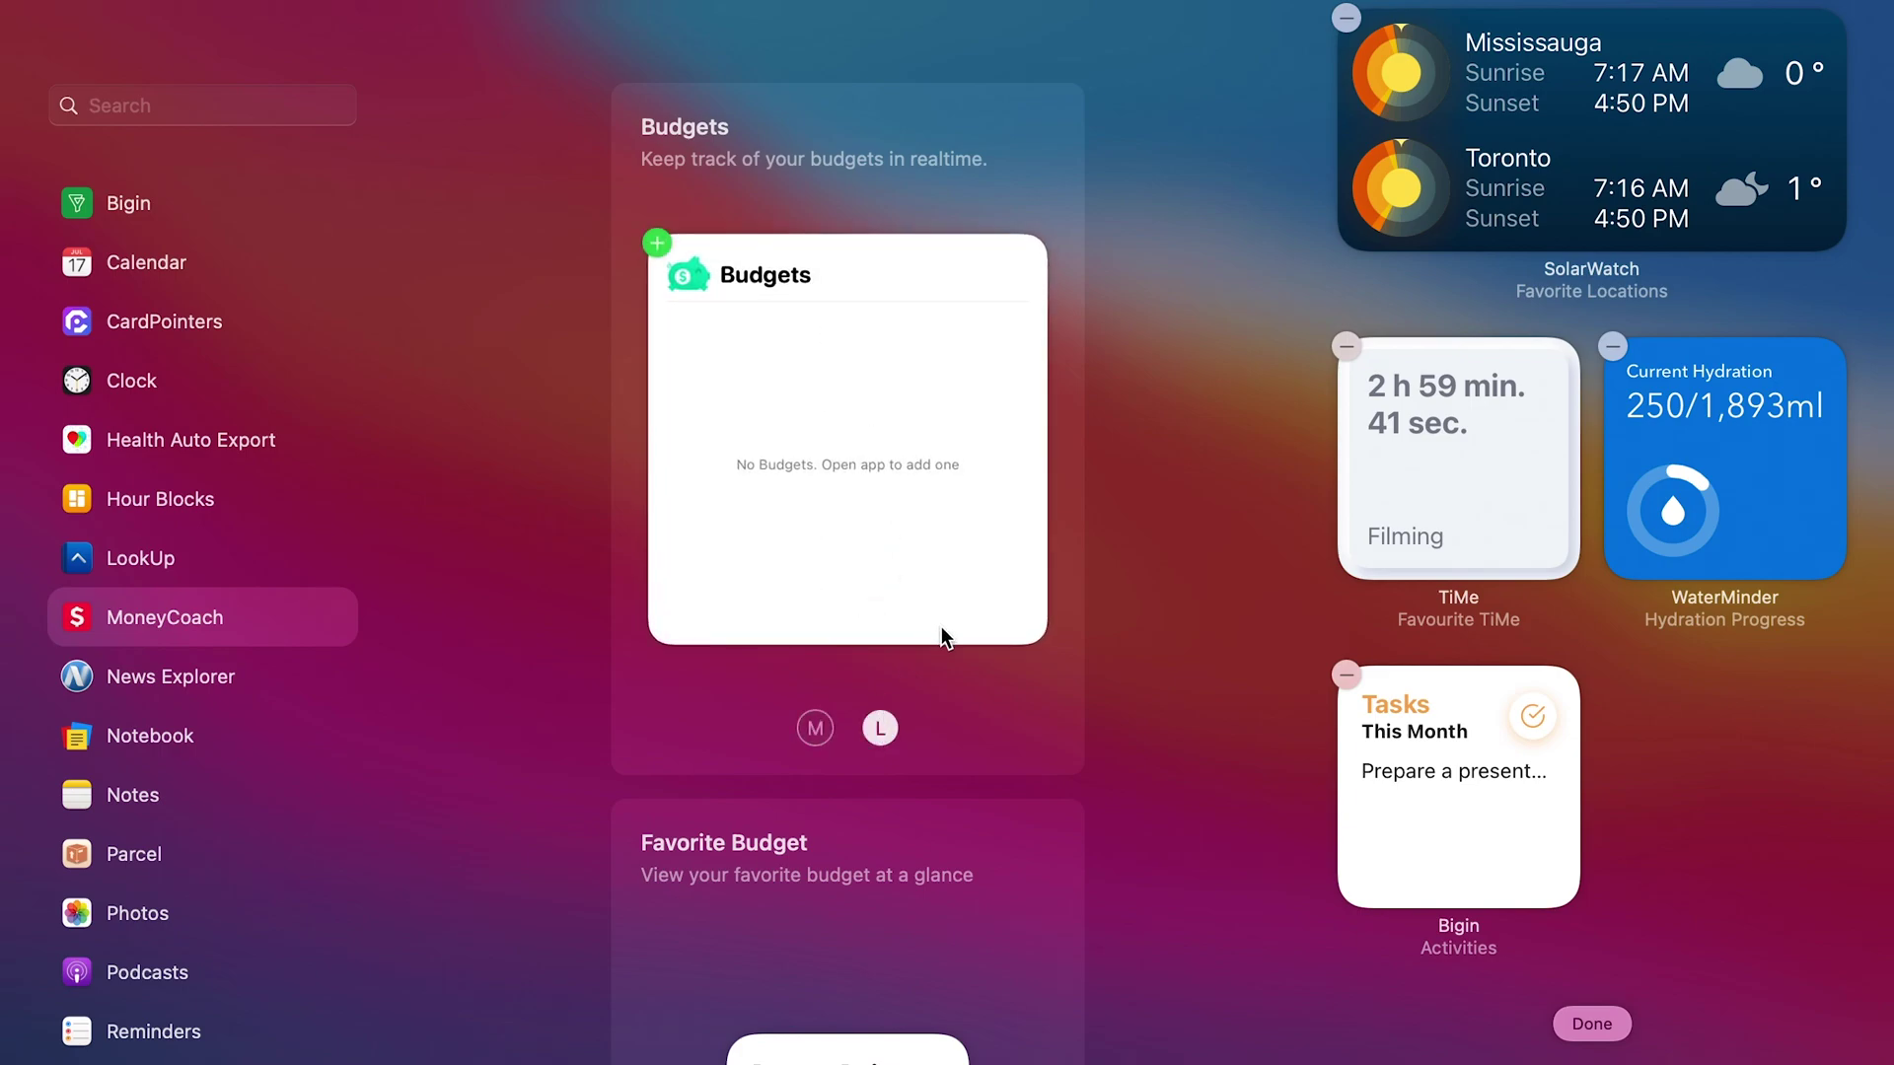
Add the small Favorite Budget widget ($4,000) and preview it at medium size.
scroll(1064, 754, down, 8)
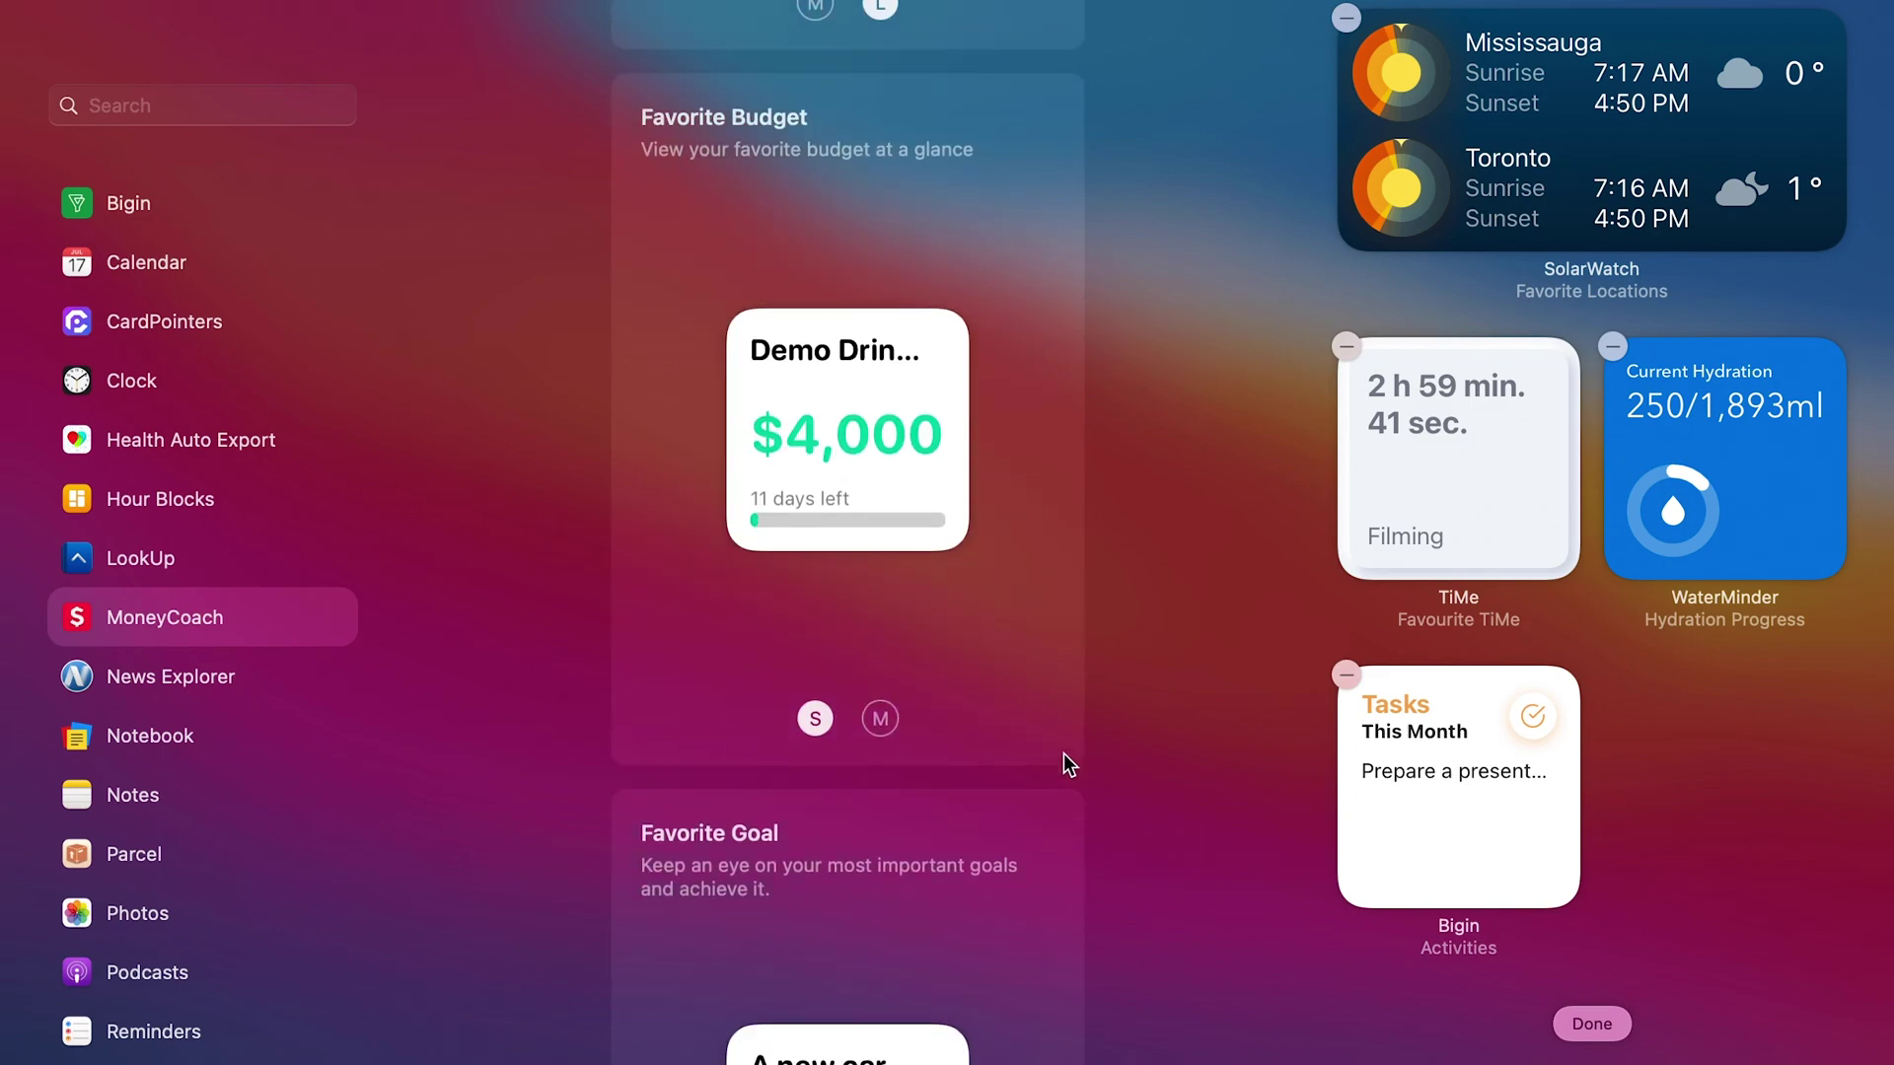
scroll(1063, 753, up, 1)
mouse_move(878, 463)
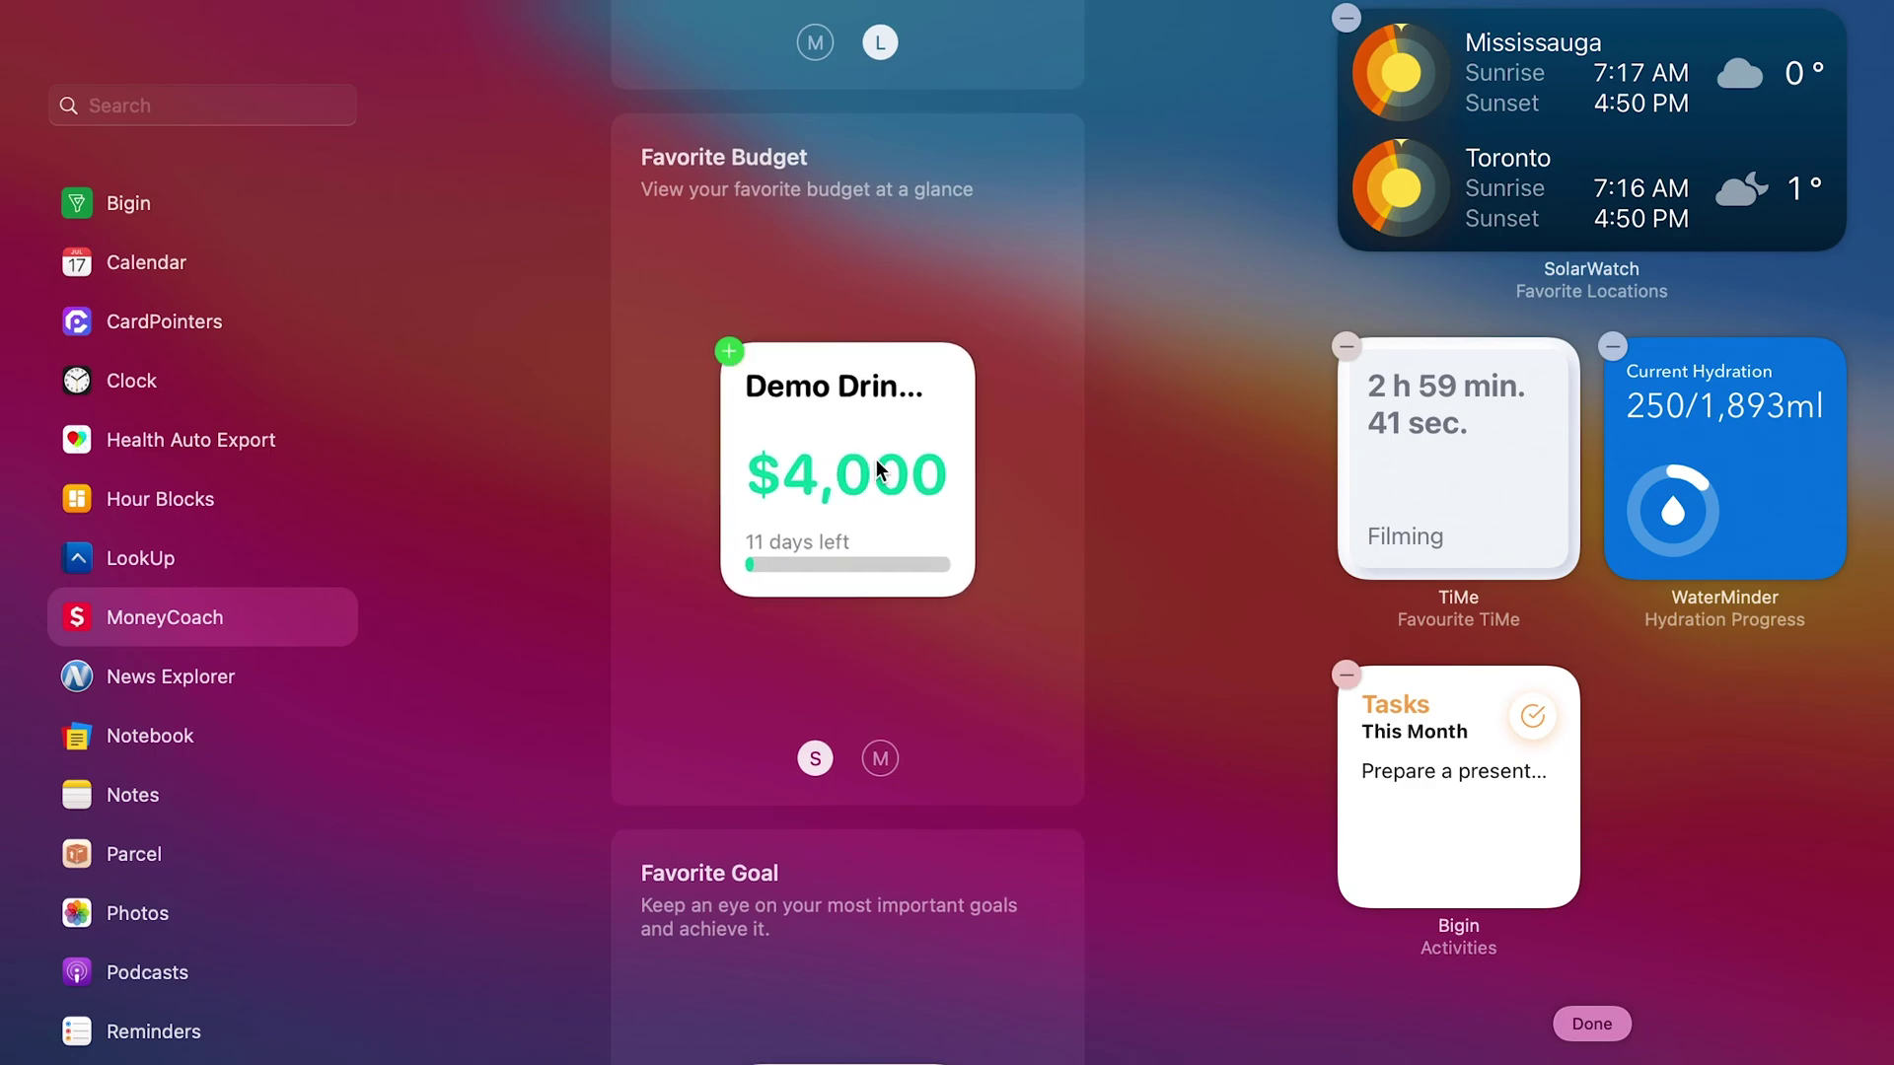
click(734, 353)
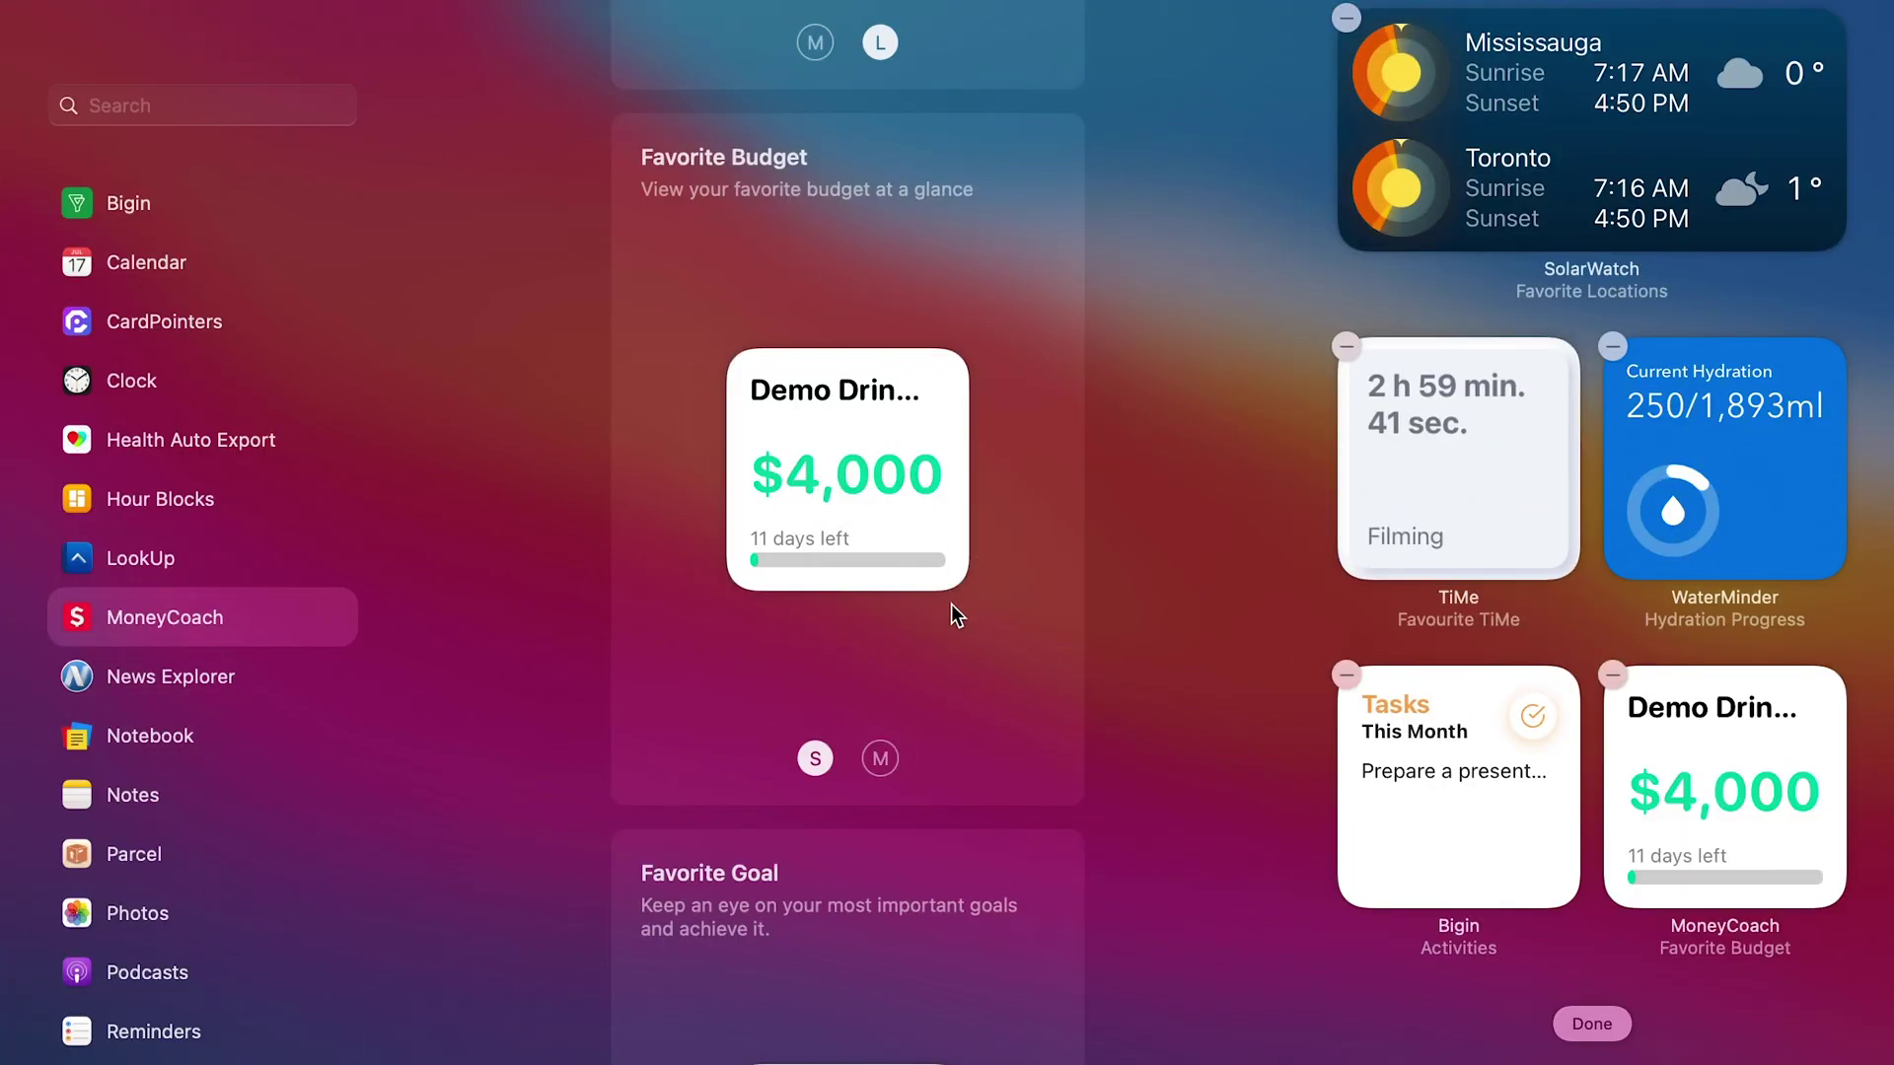
click(877, 767)
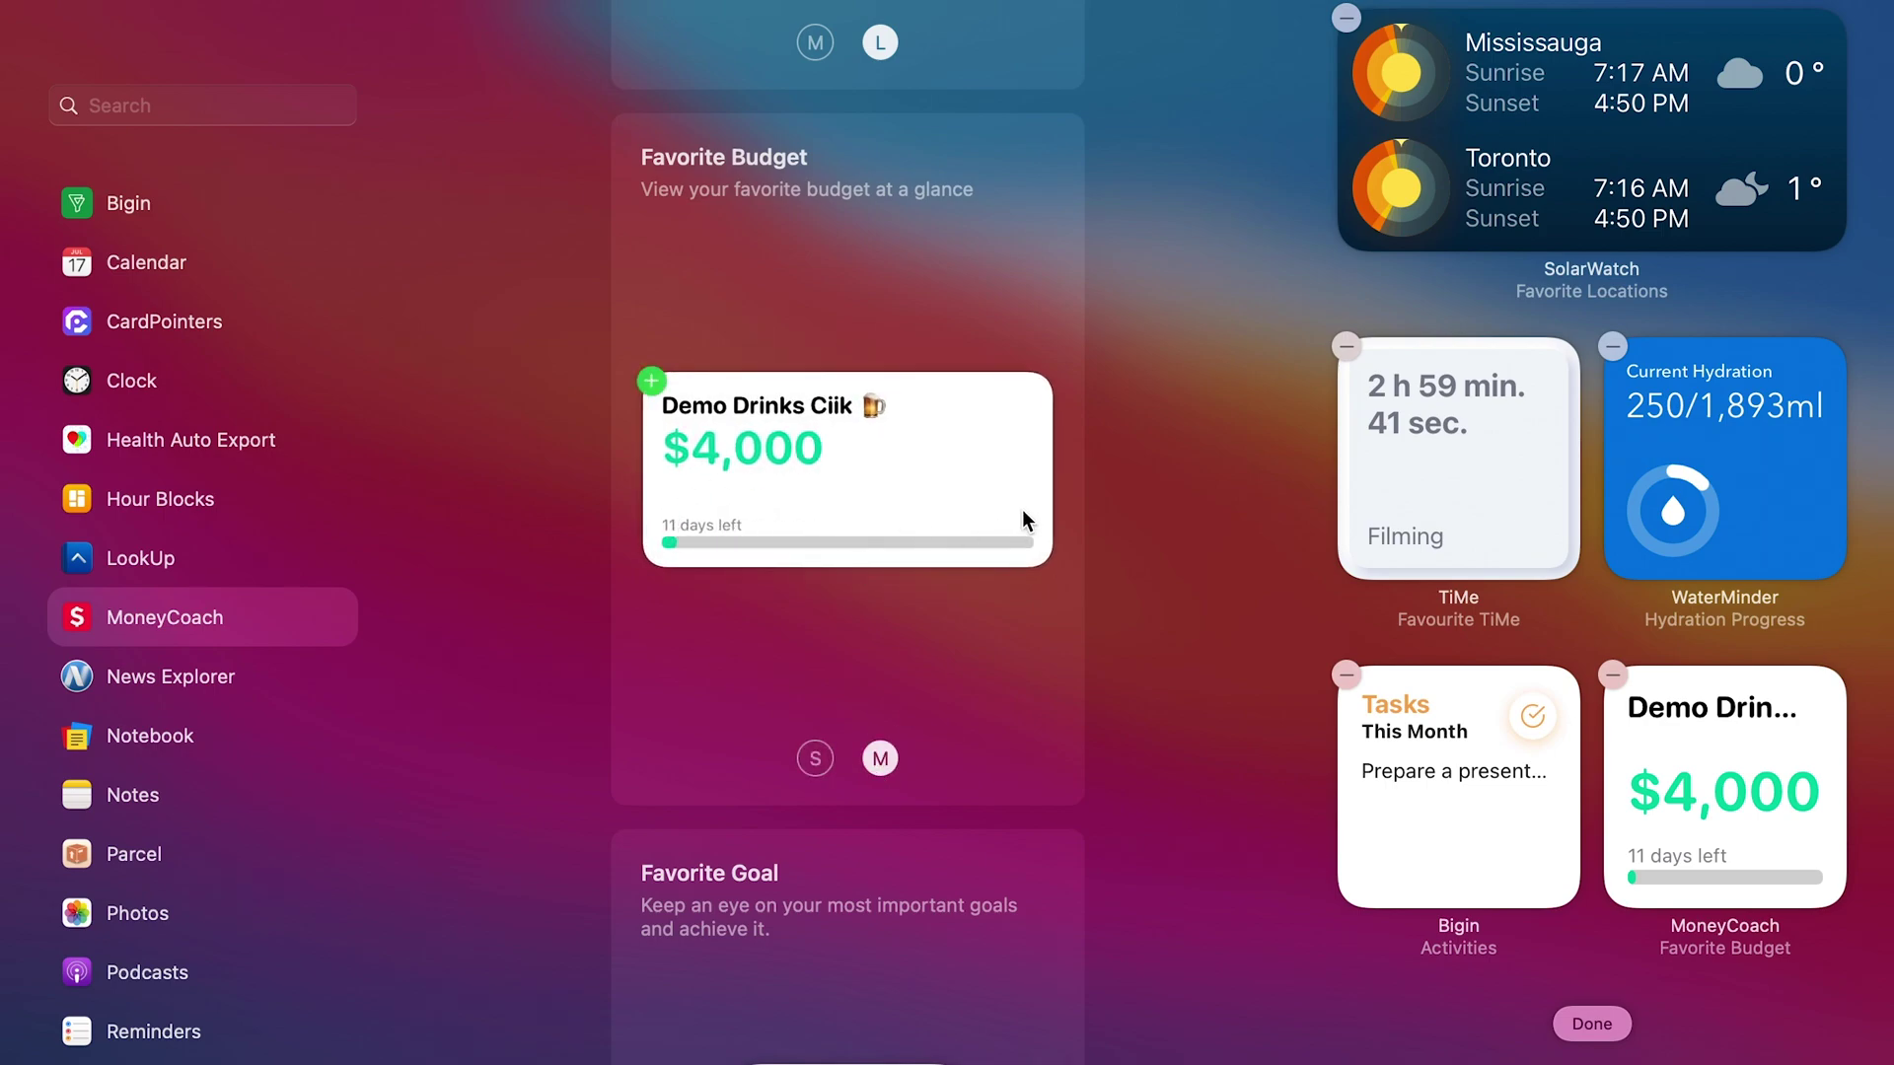
Preview MoneyCoach's Favorite Goal widget at medium size.
scroll(937, 701, down, 5)
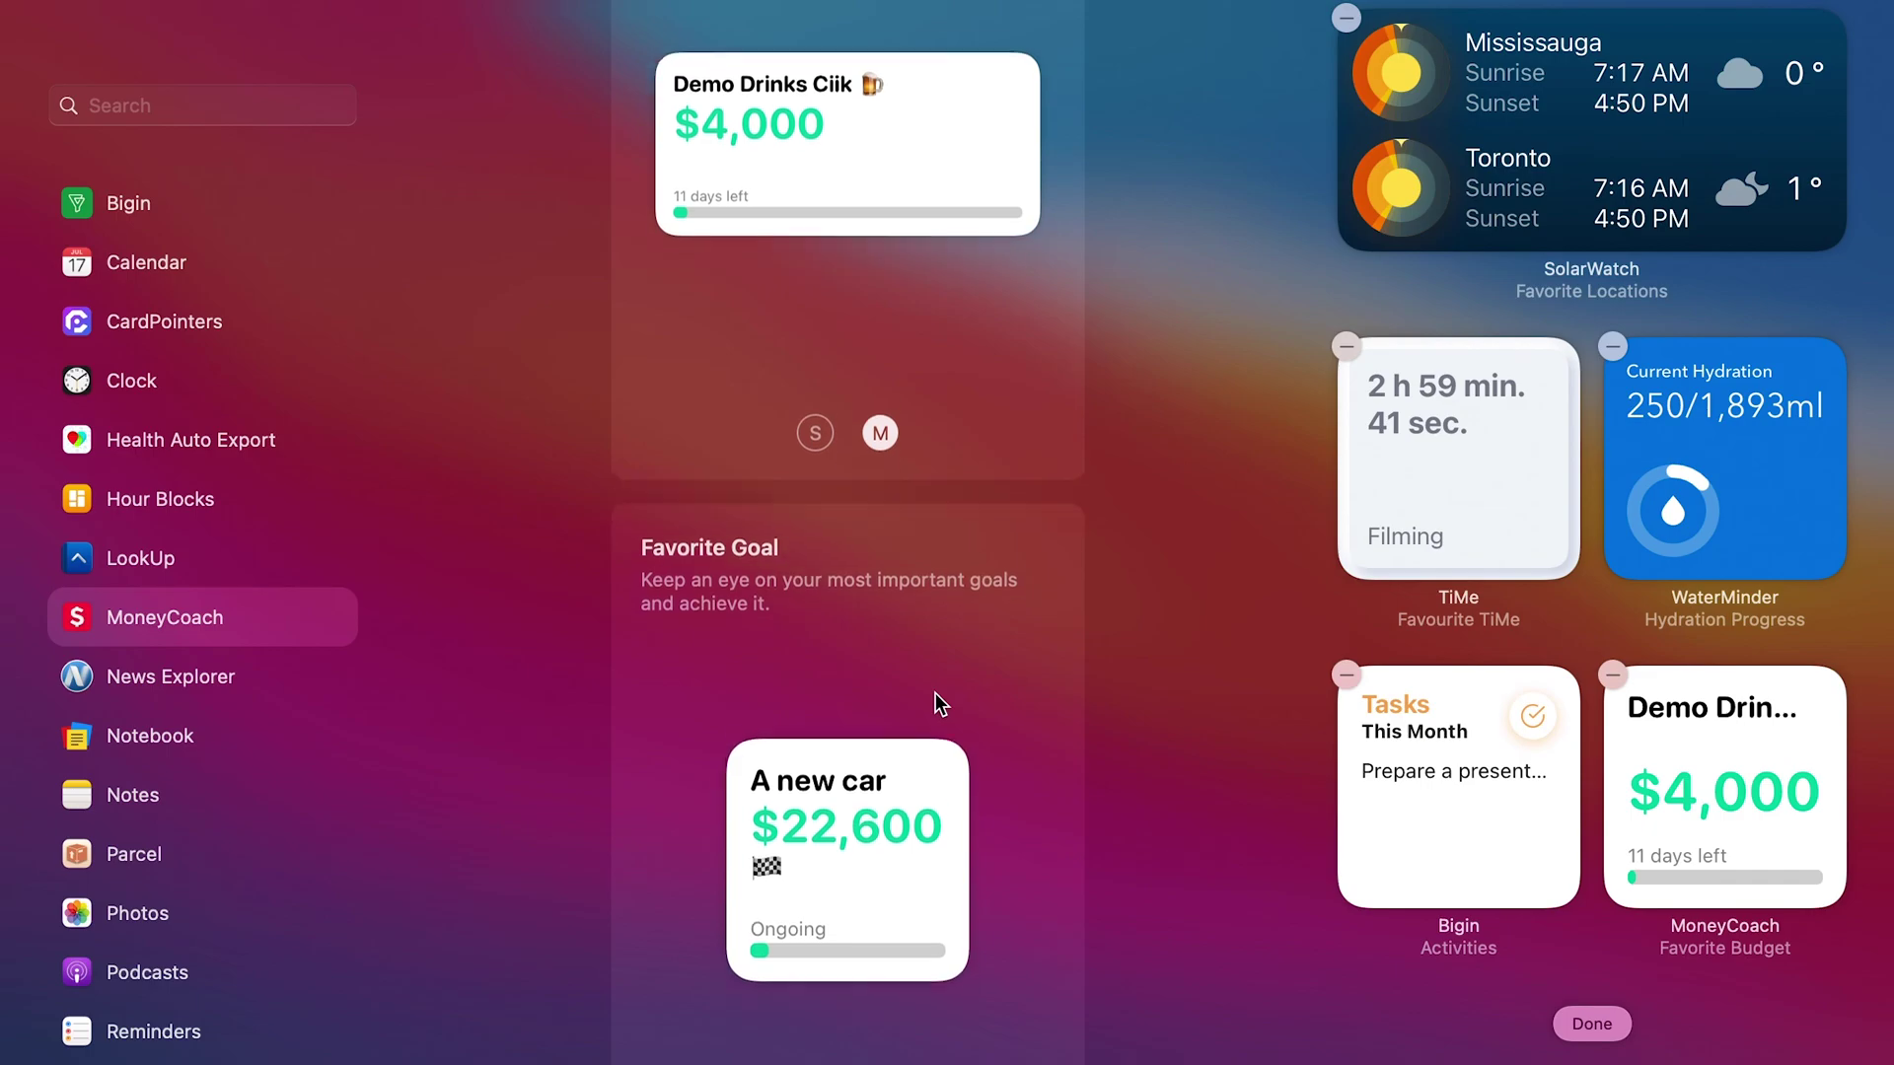
scroll(935, 694, down, 5)
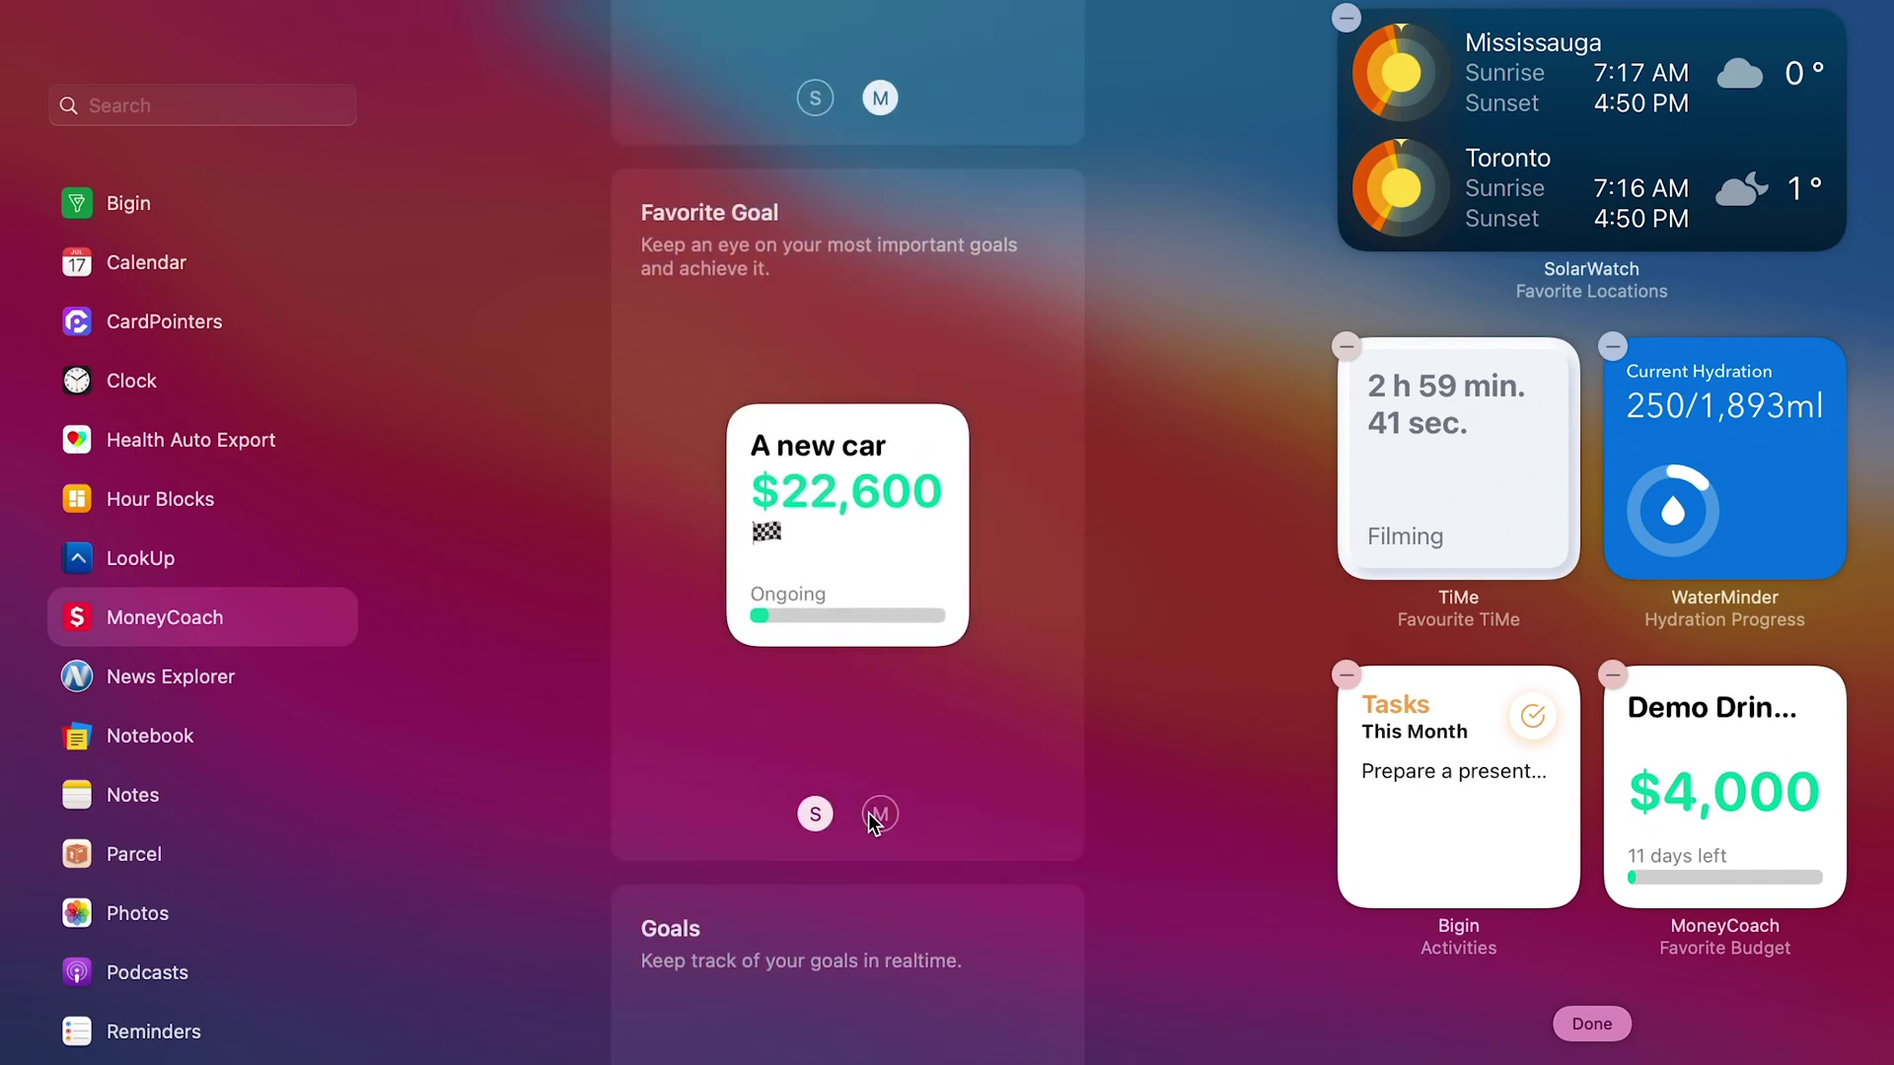
mouse_move(849, 478)
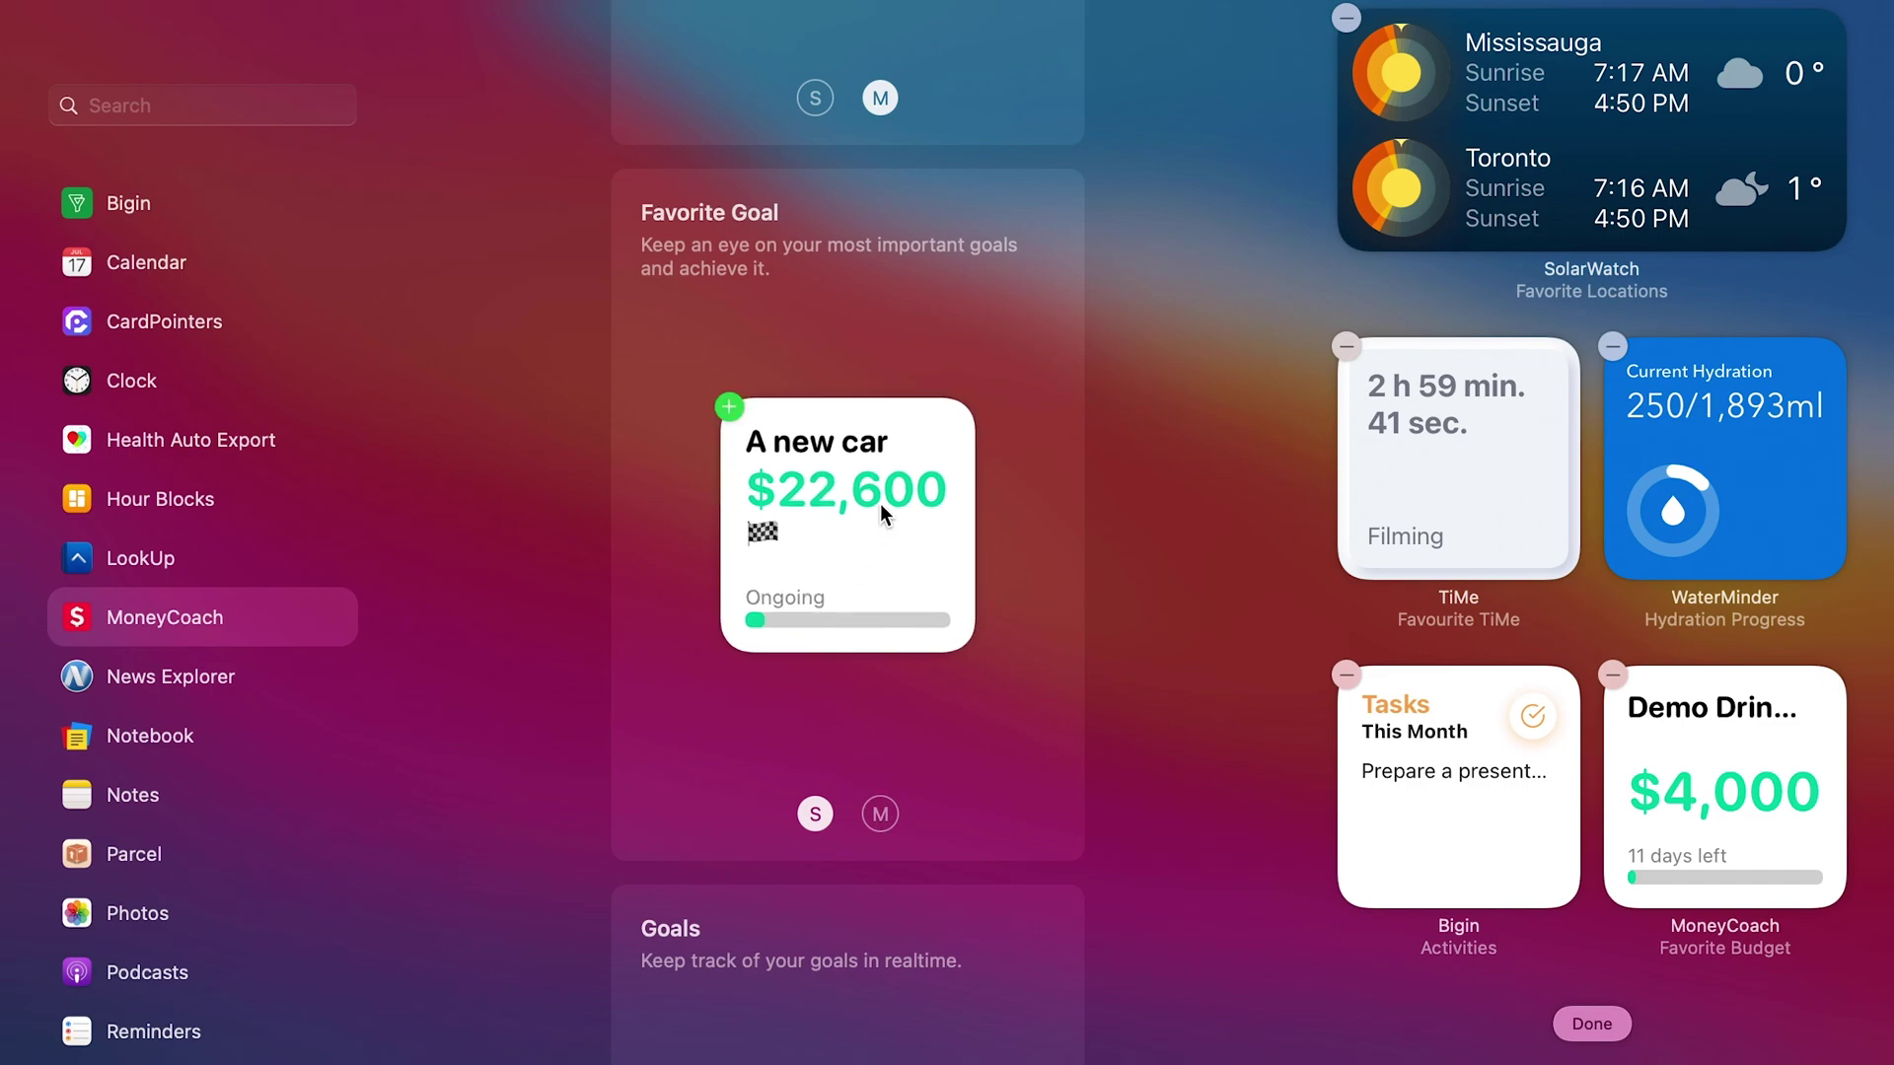
click(881, 813)
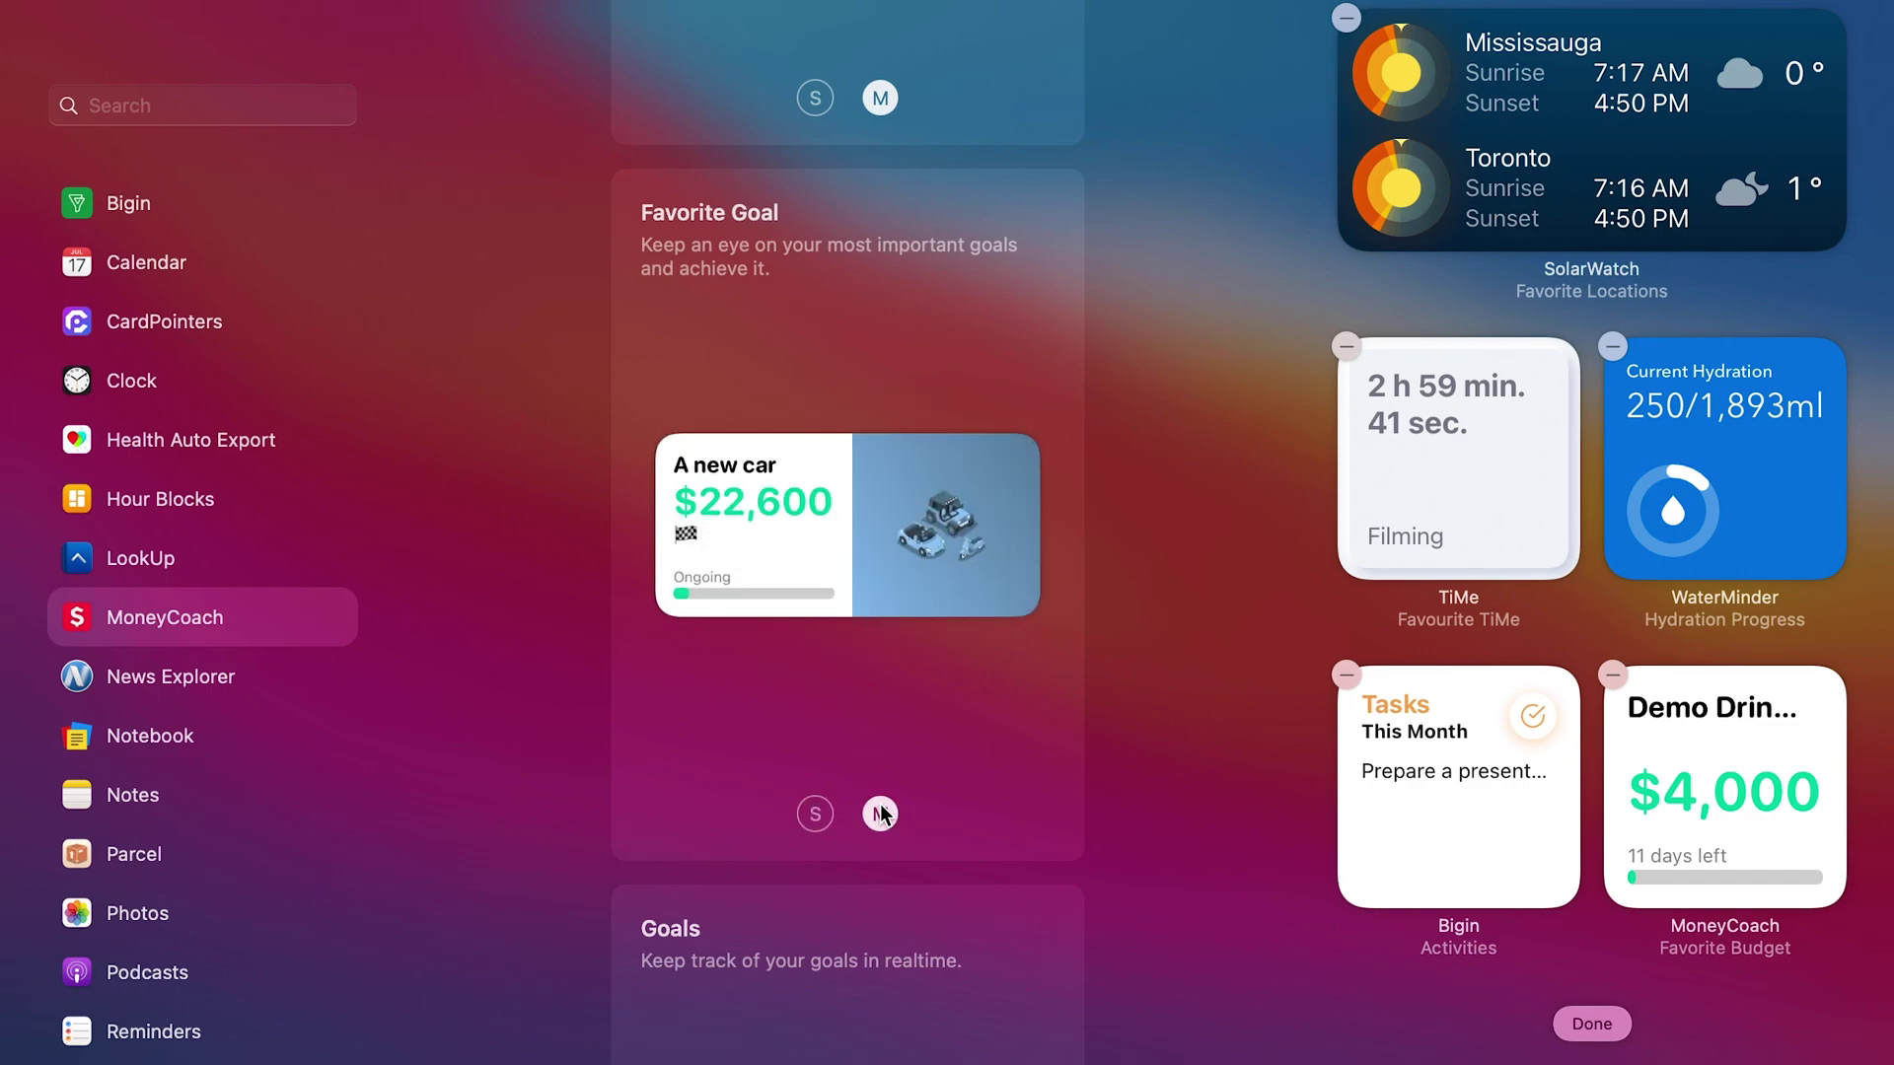
Add the large Goals widget for 'A new car' to Notification Center.
mouse_move(977, 549)
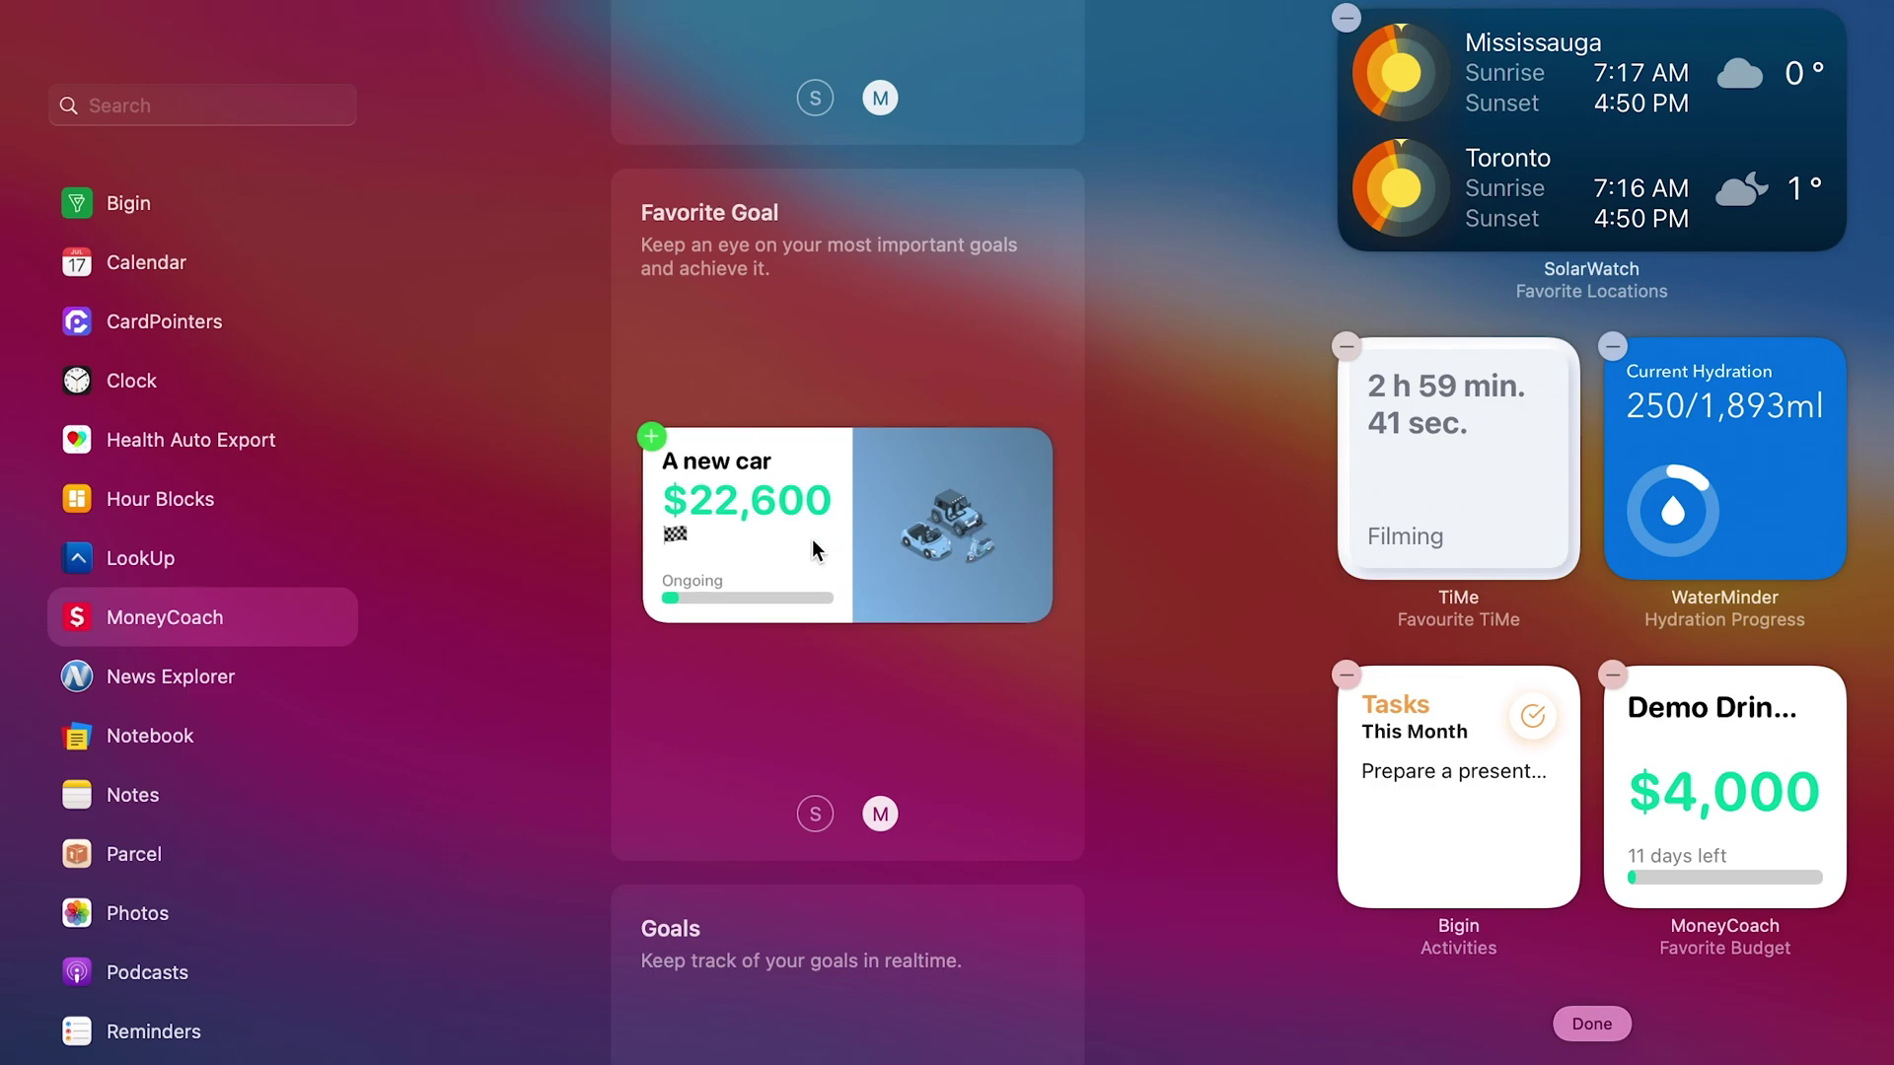
scroll(937, 710, up, 1)
scroll(956, 771, down, 10)
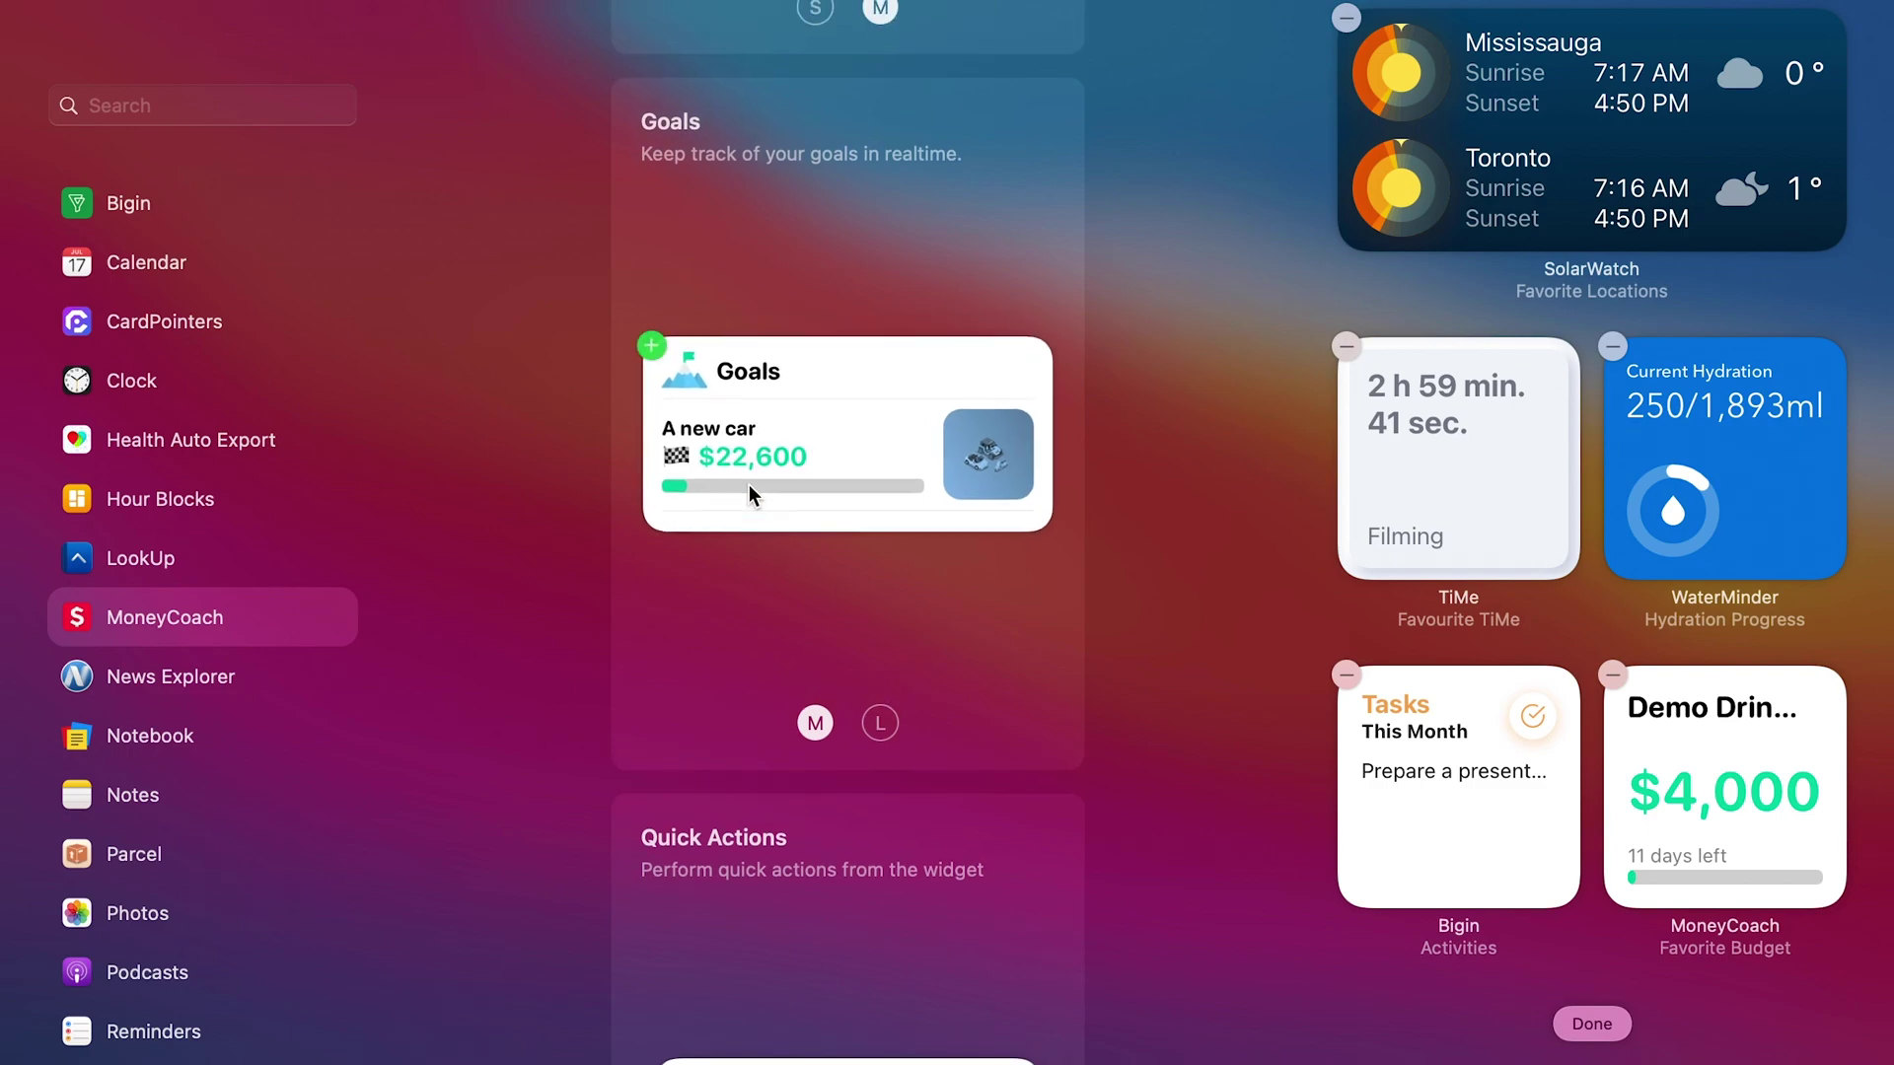
mouse_move(722, 459)
click(880, 723)
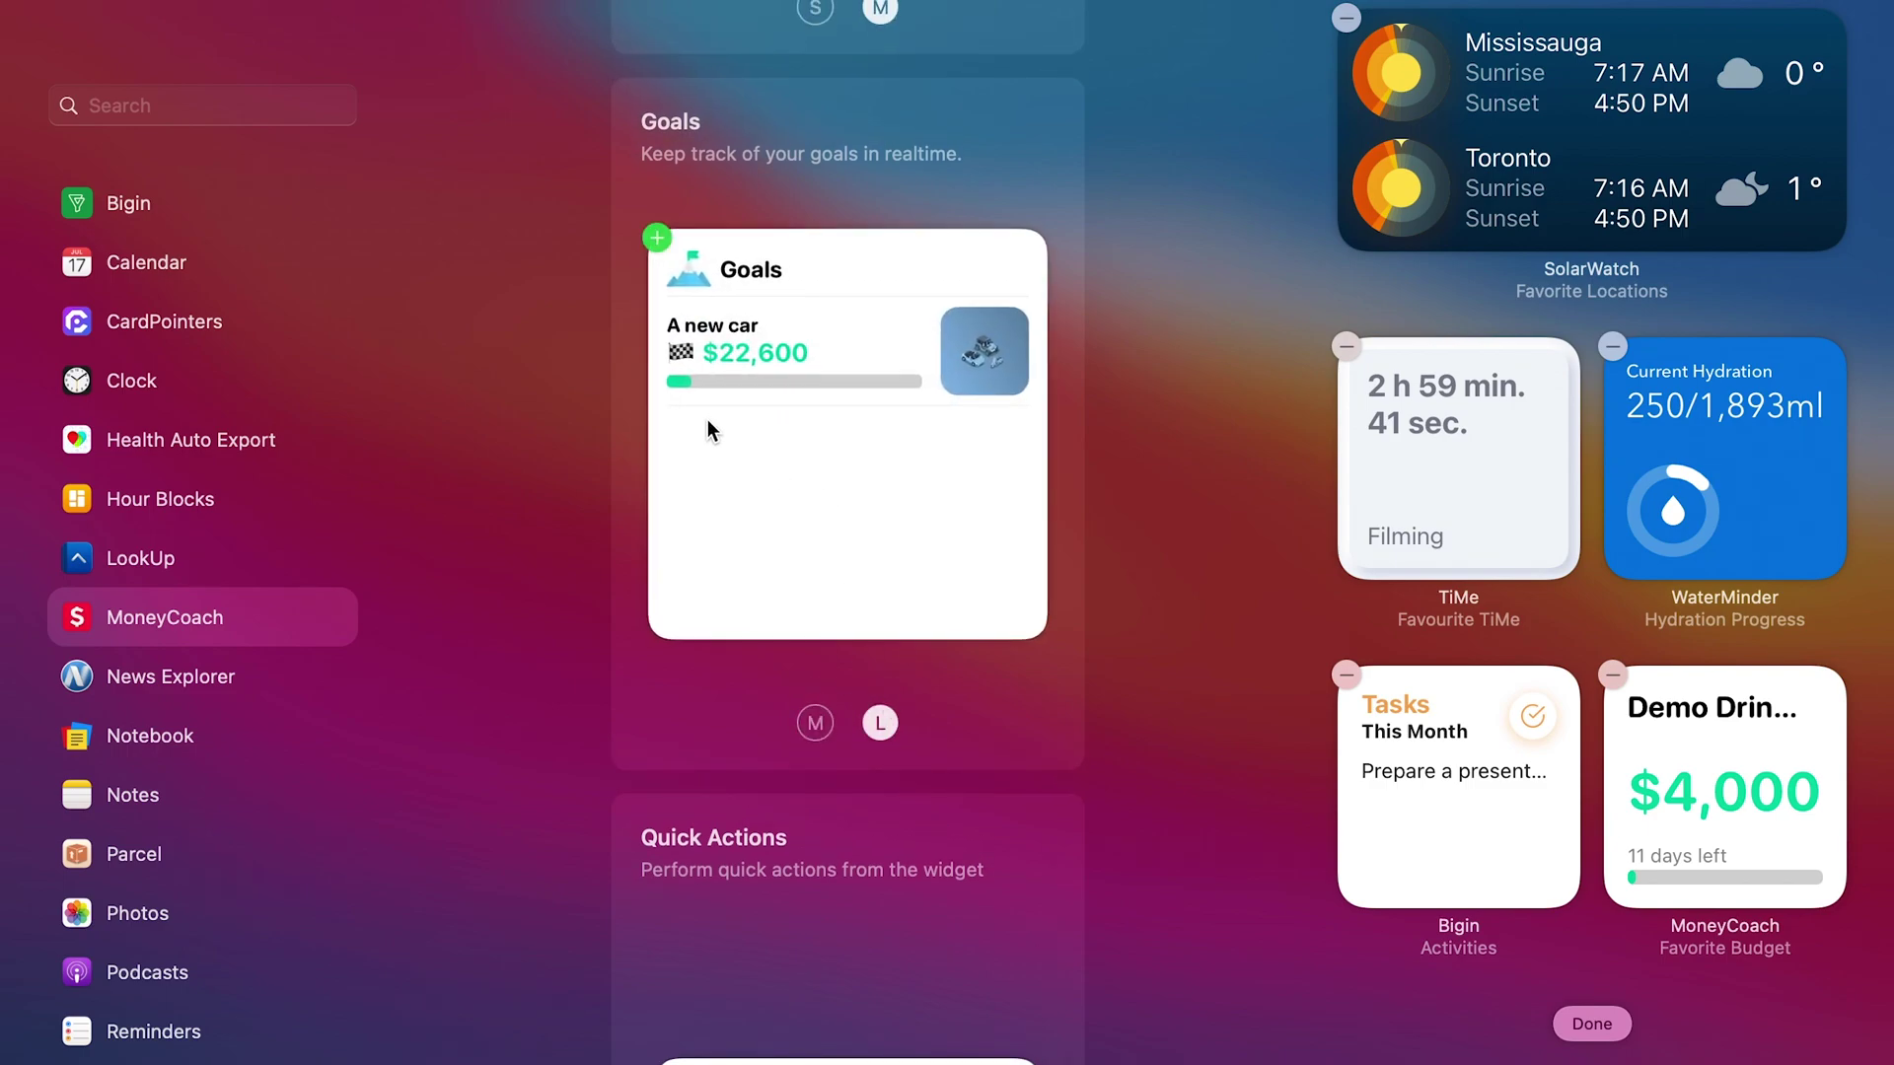
click(658, 240)
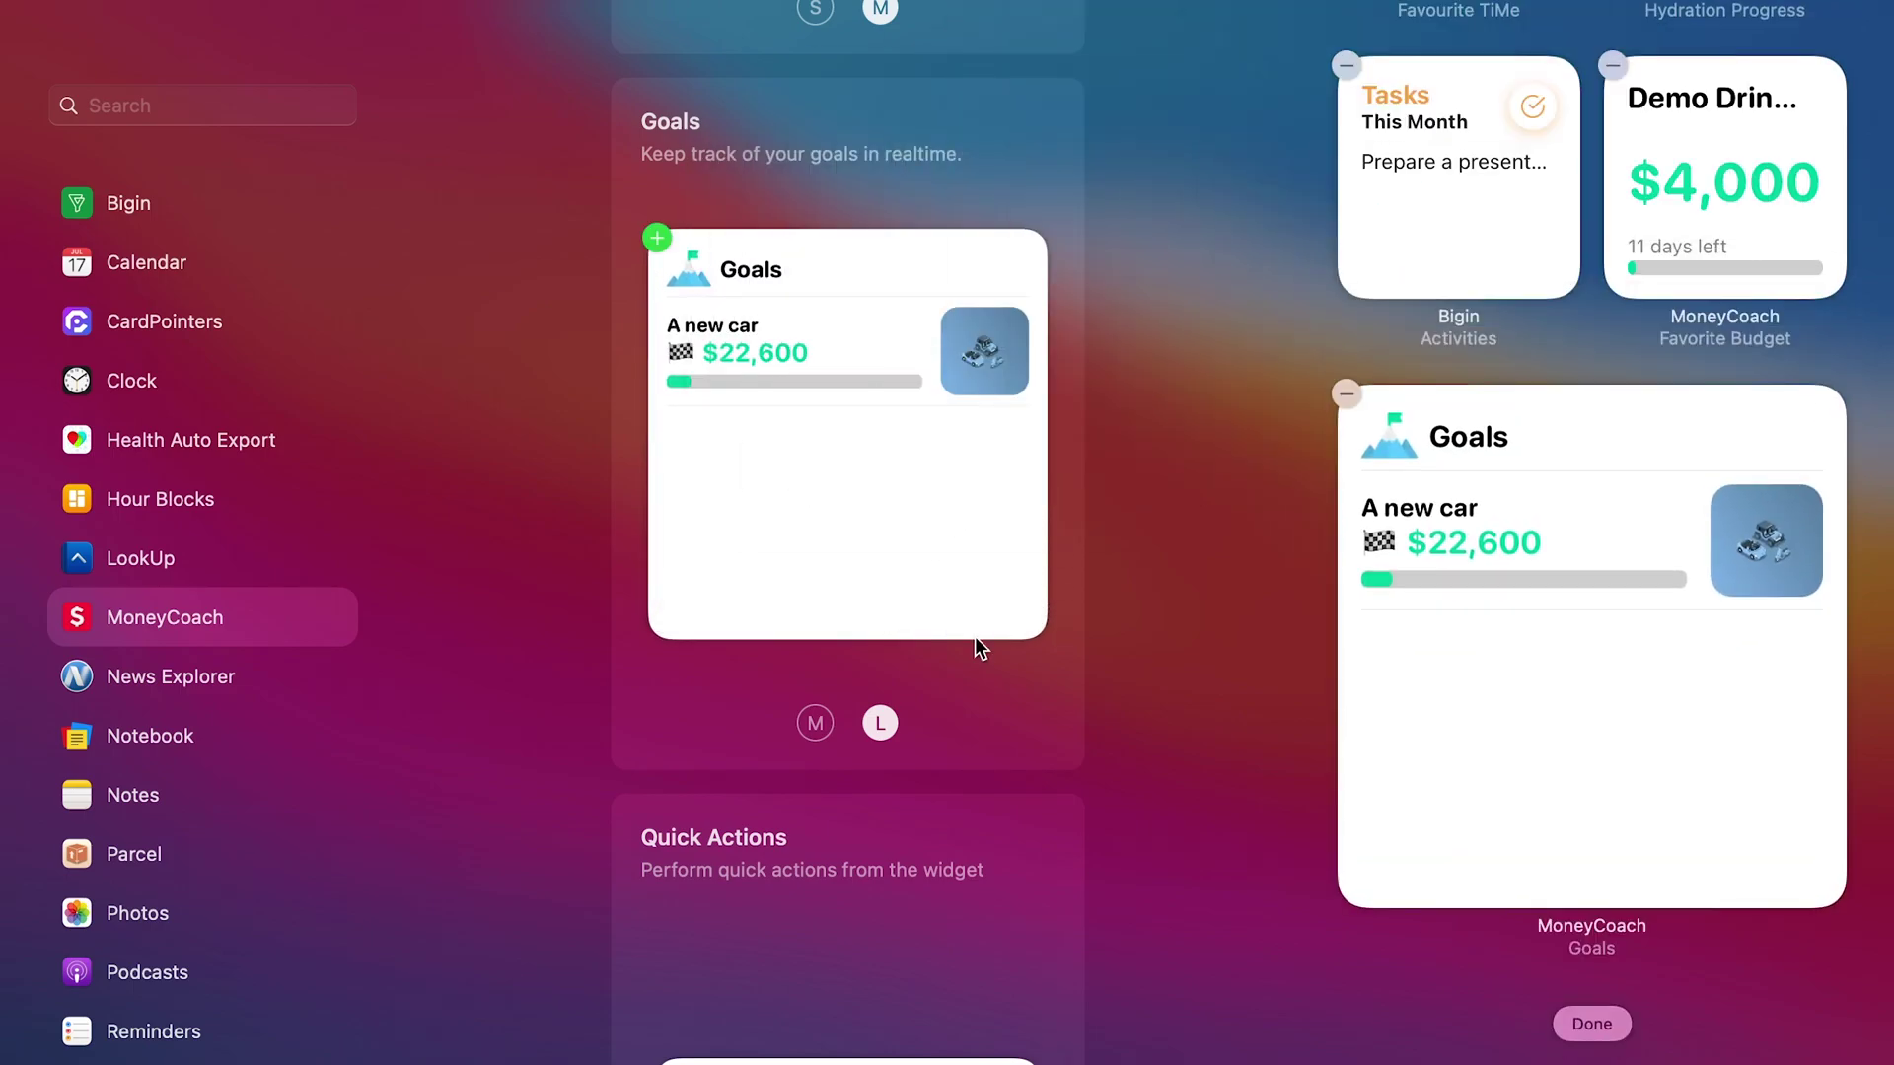
Select News Explorer to browse its Unread News widgets.
scroll(1062, 813, down, 5)
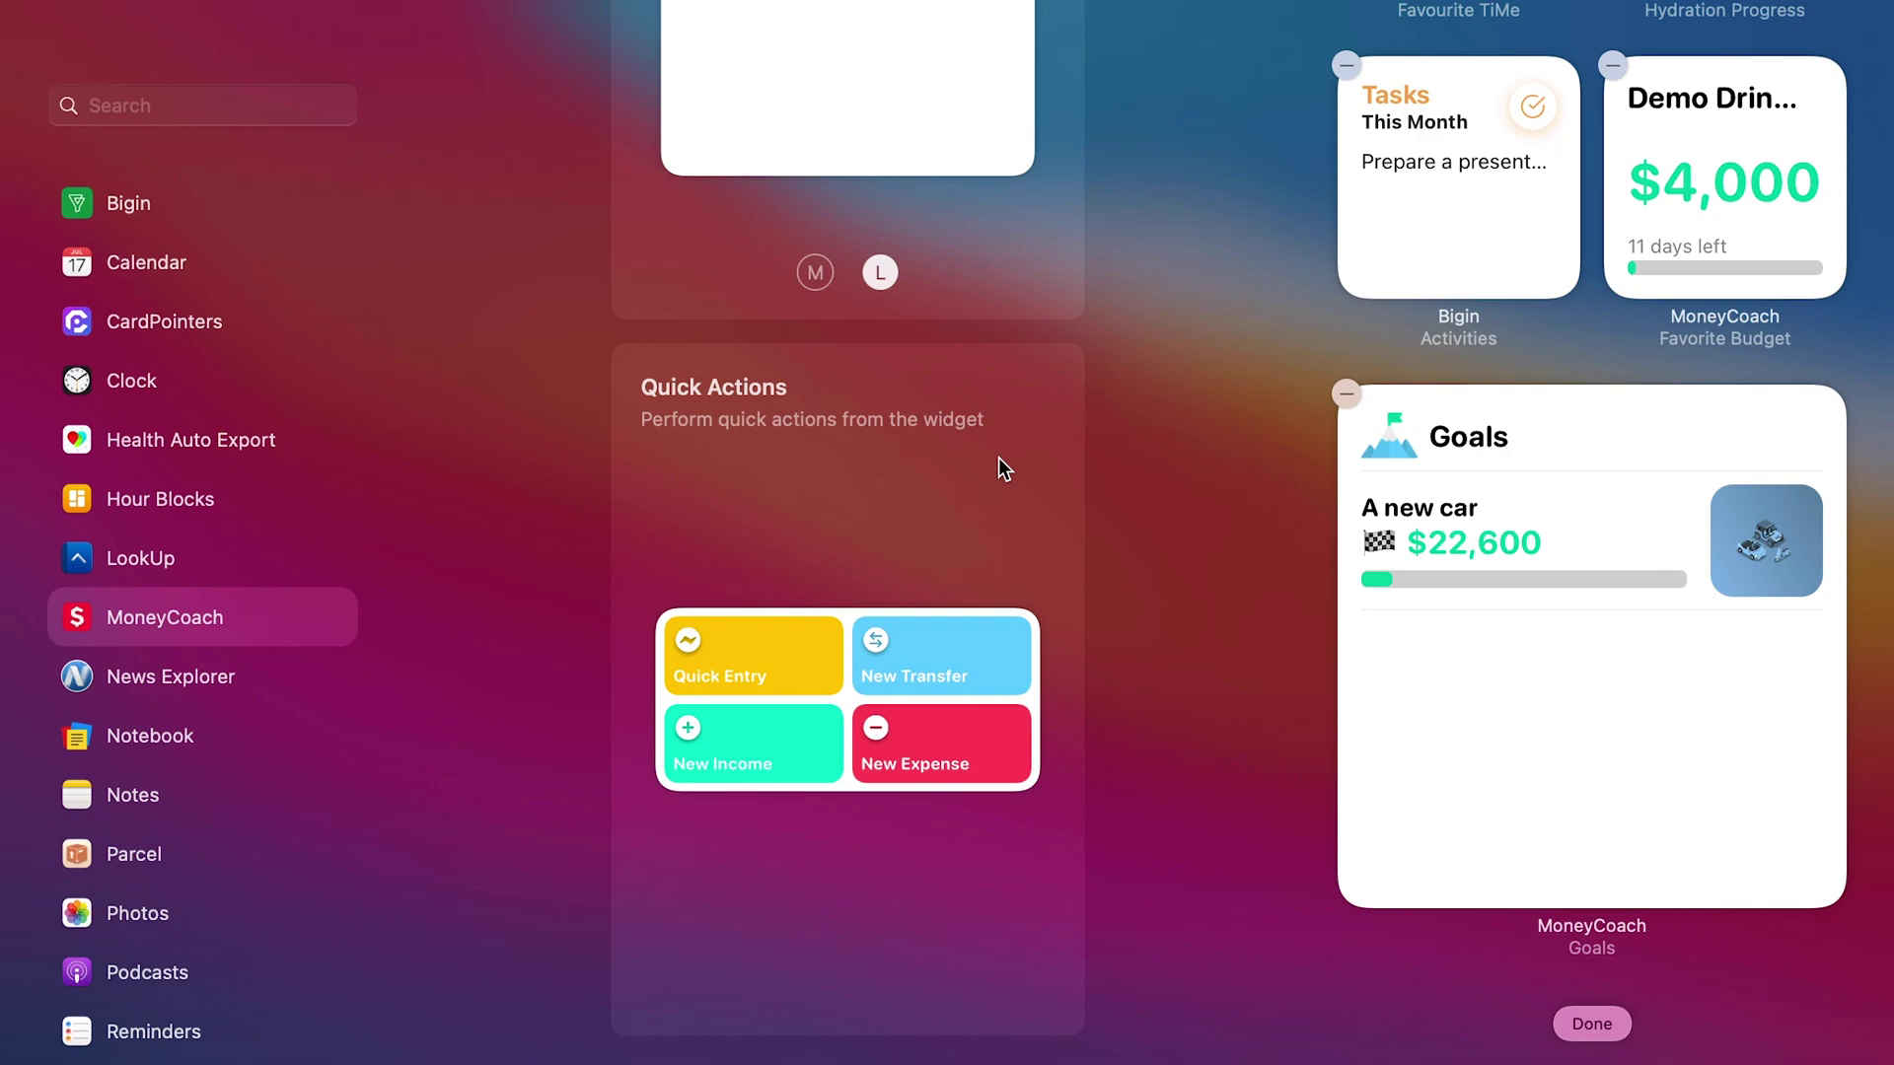
mouse_move(767, 684)
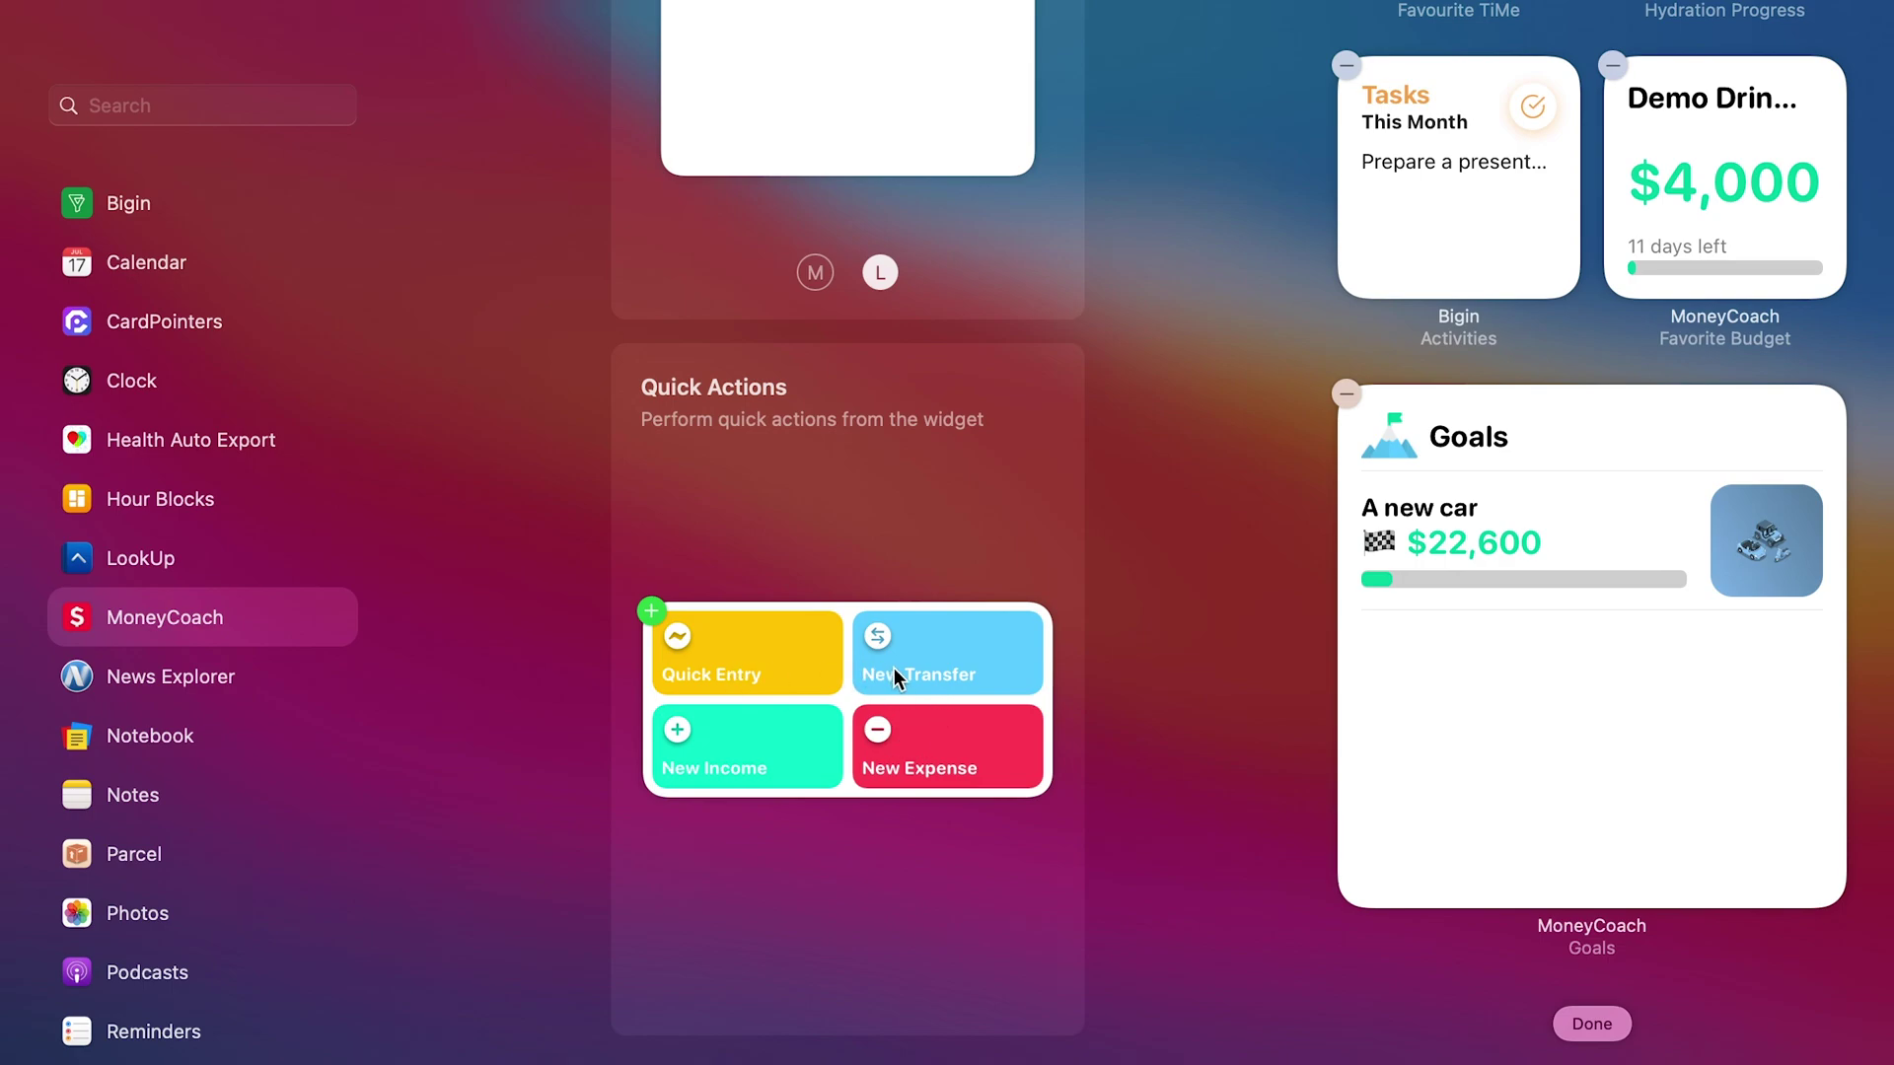
click(116, 679)
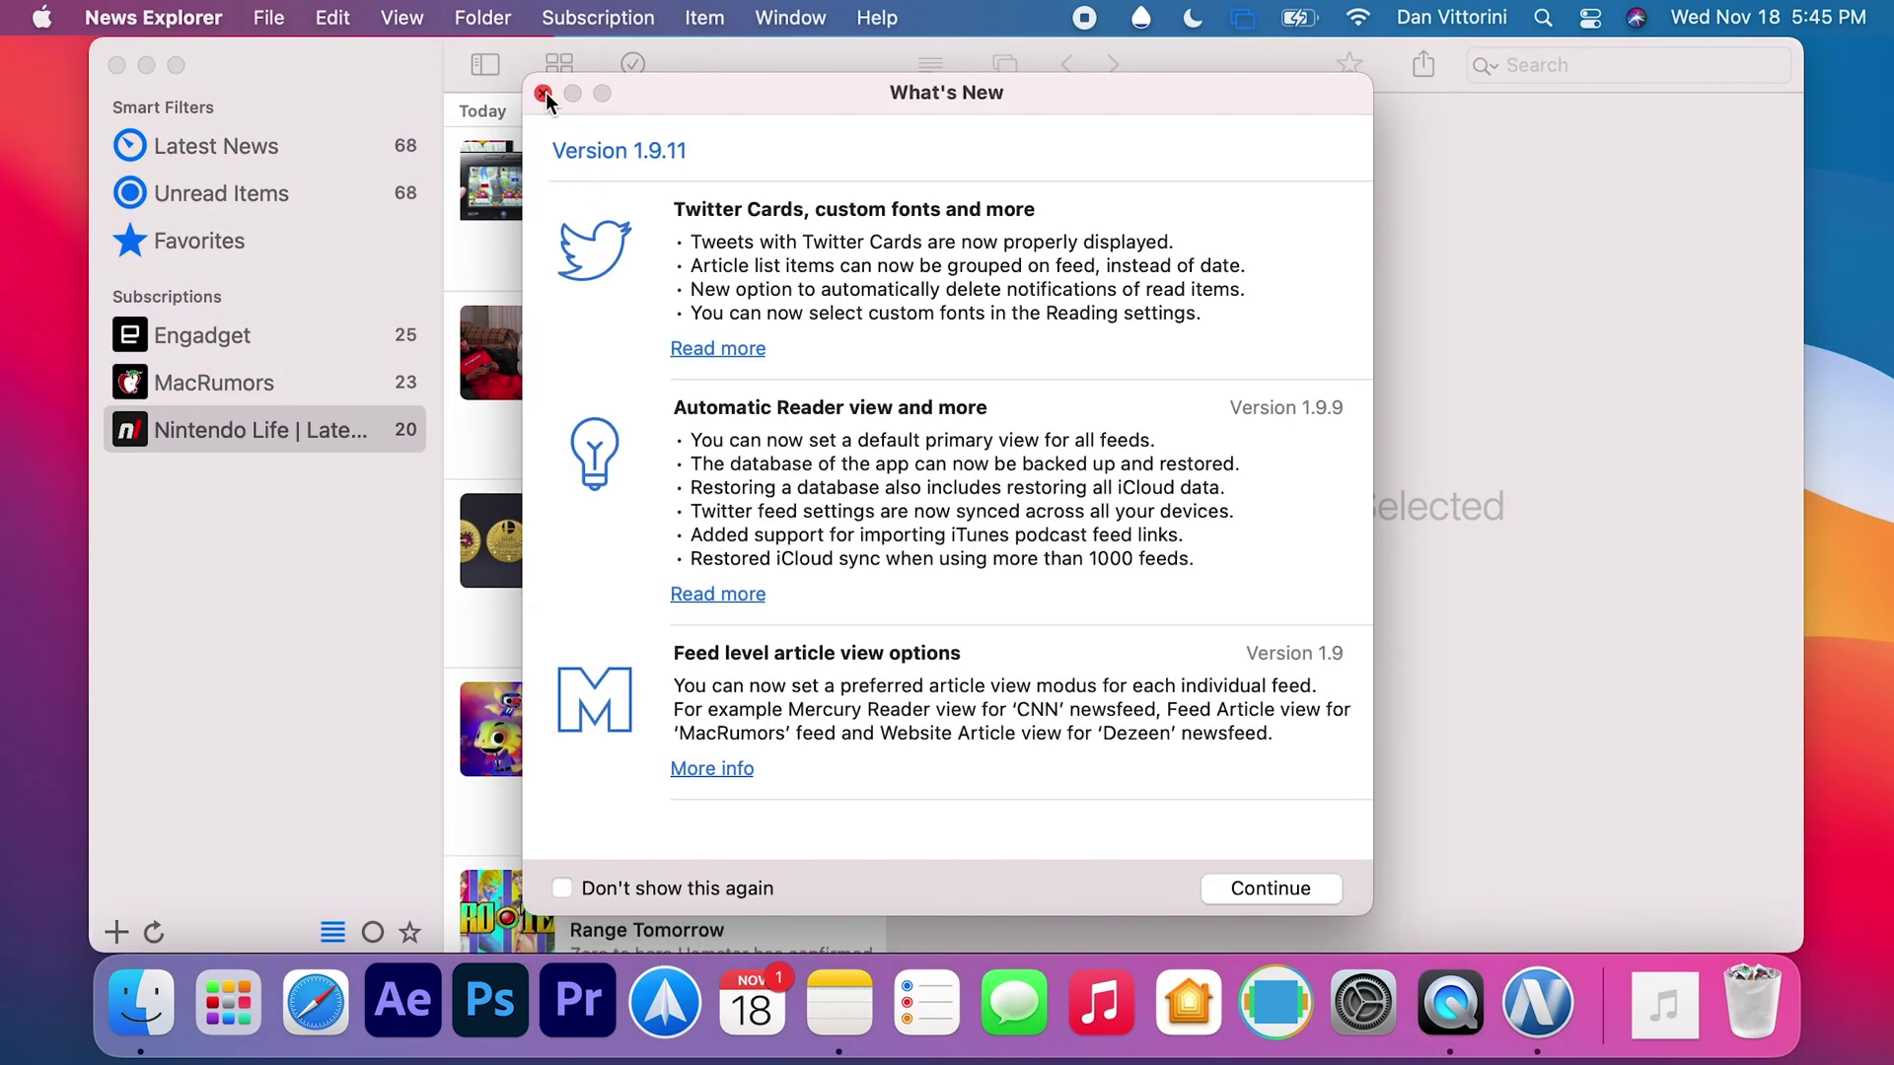
Close the What's New notes and read Engadget's 'Chrome for M1 Macs' article.
click(545, 88)
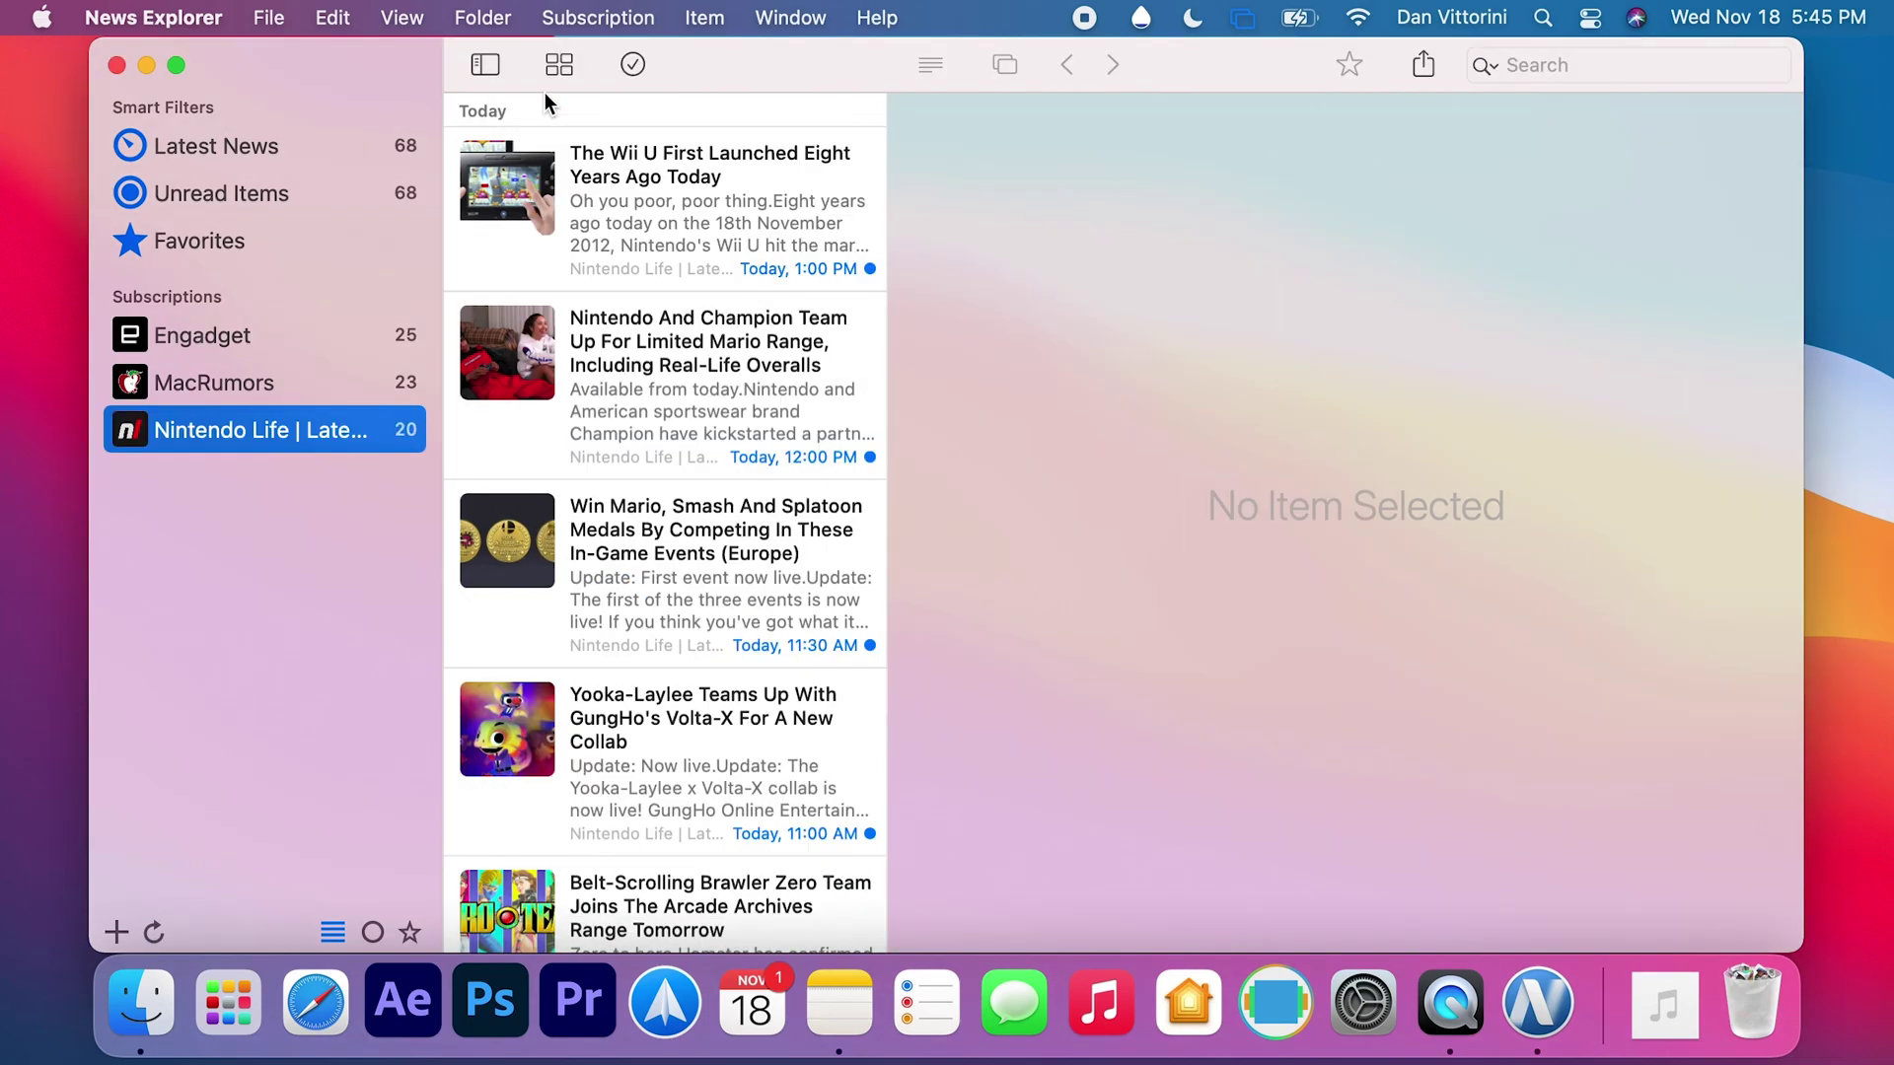
click(240, 348)
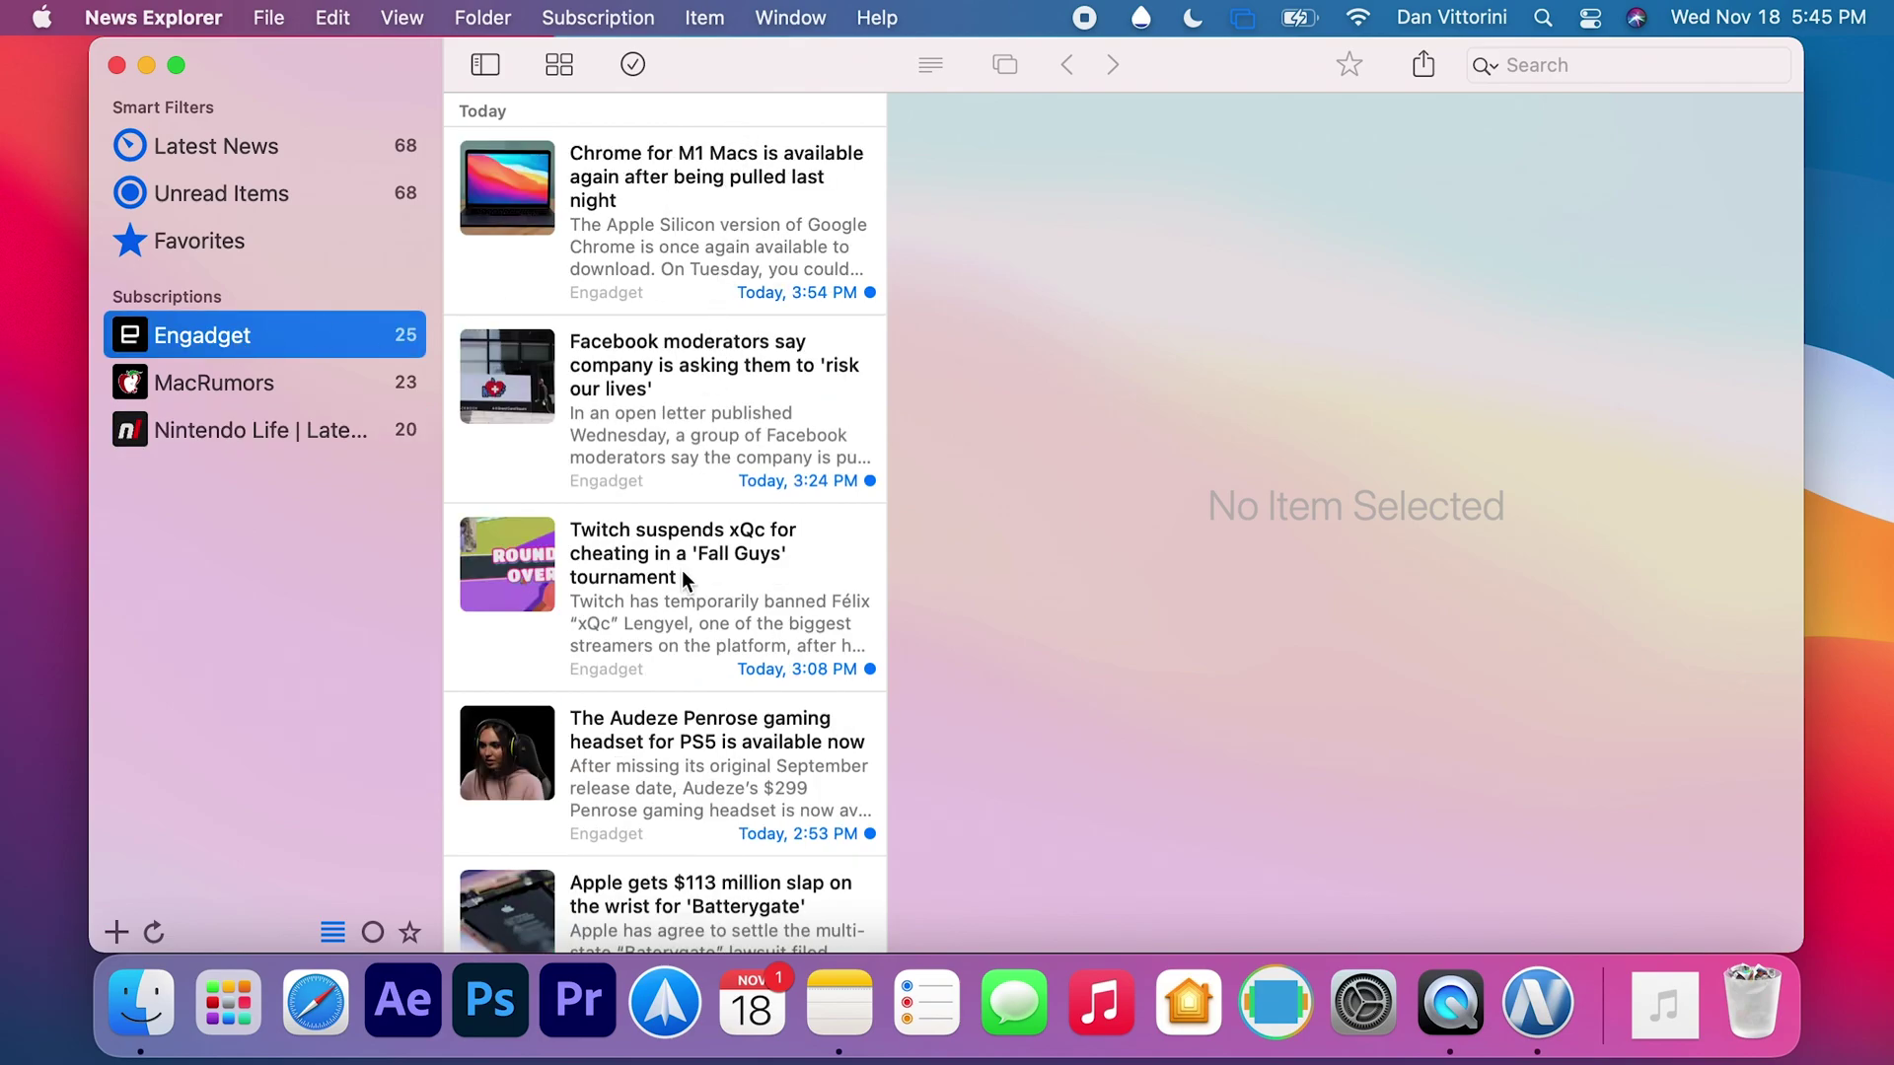
click(702, 227)
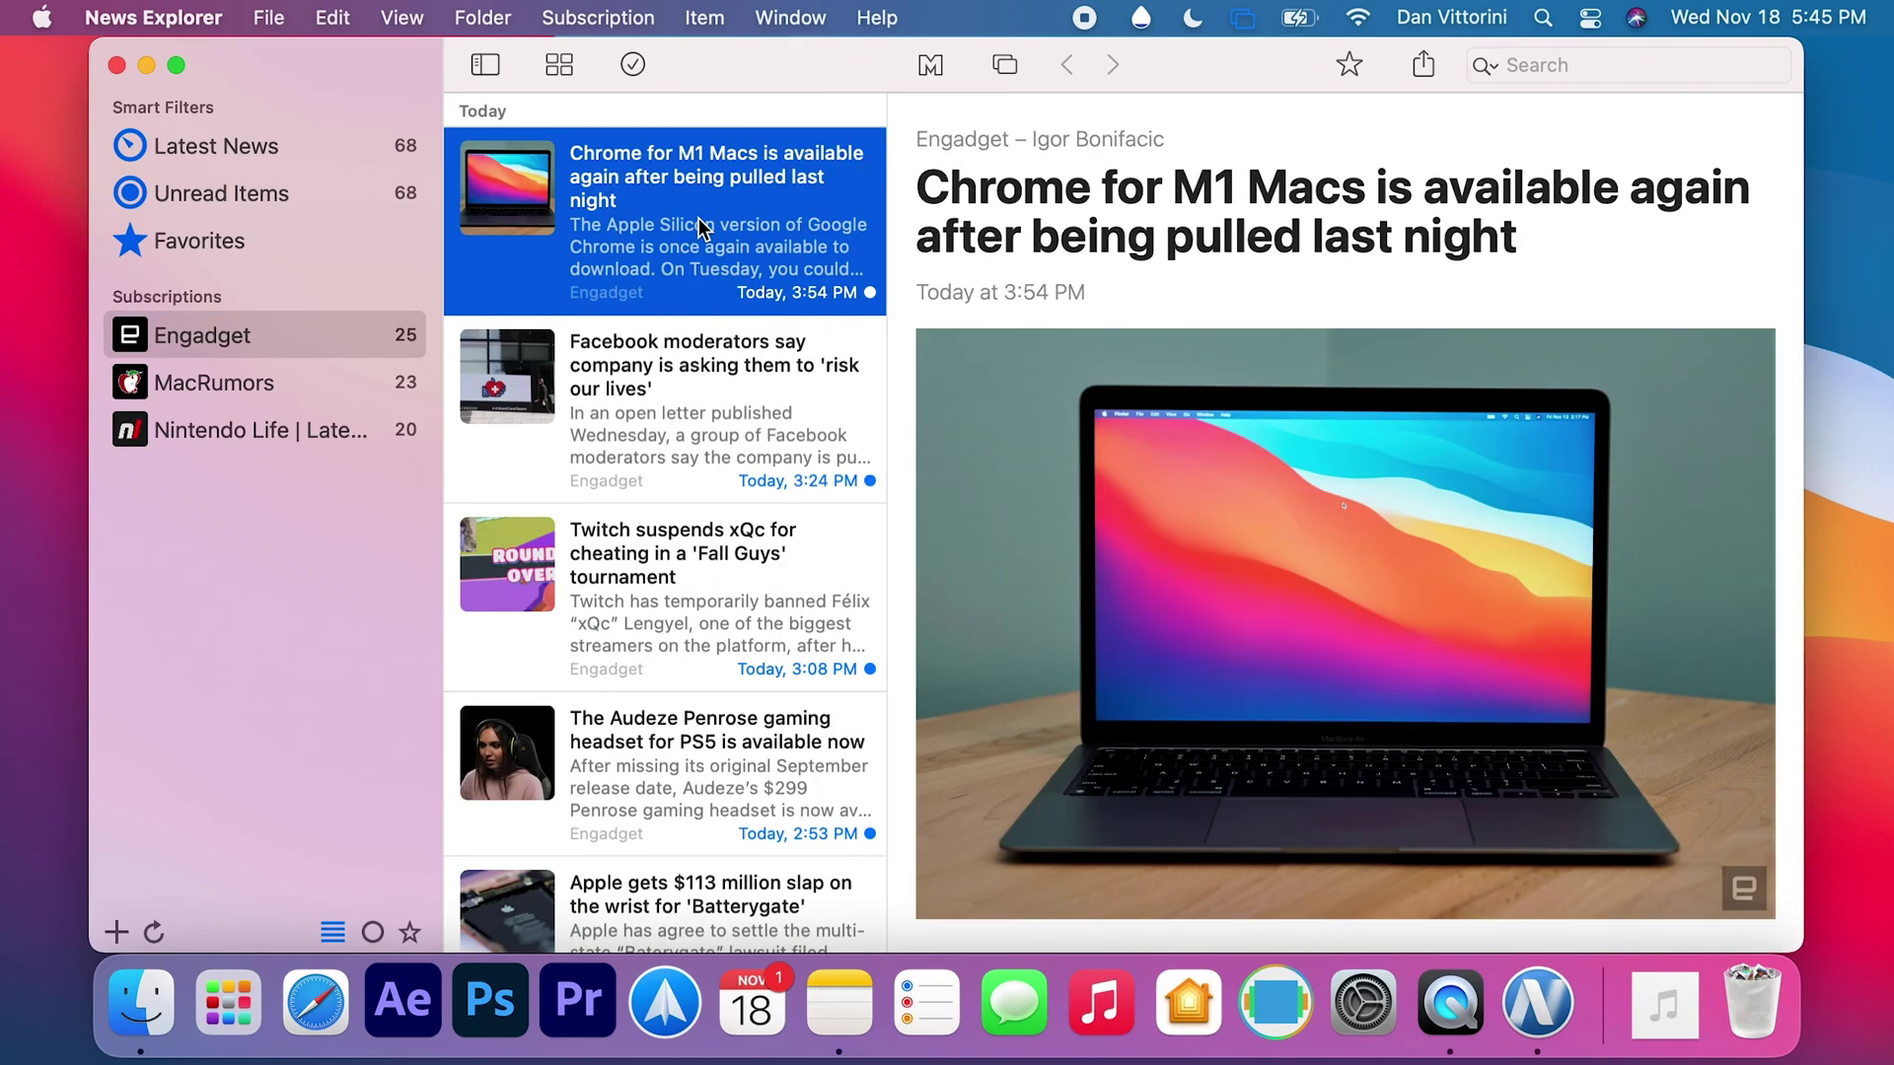
scroll(1312, 681, down, 10)
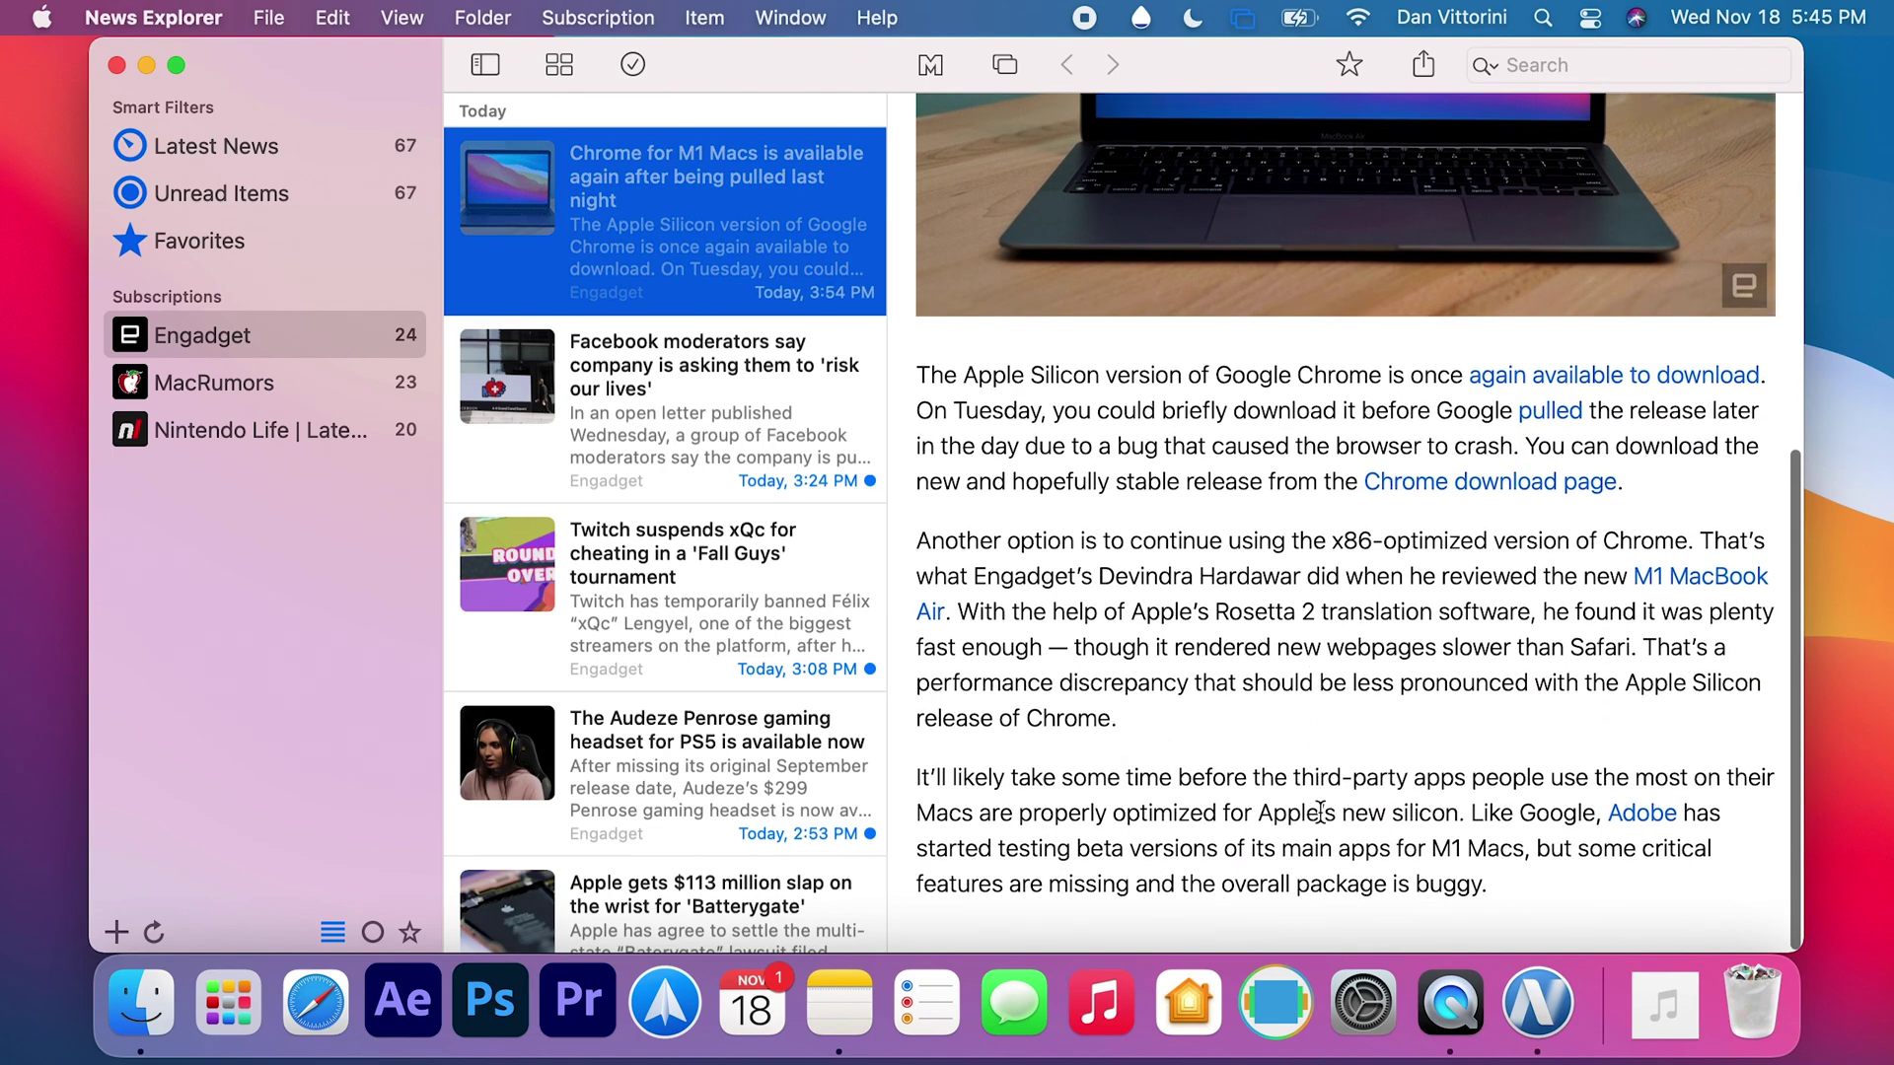
Open Notification Center's widget editor and show News Explorer's widgets.
click(1841, 15)
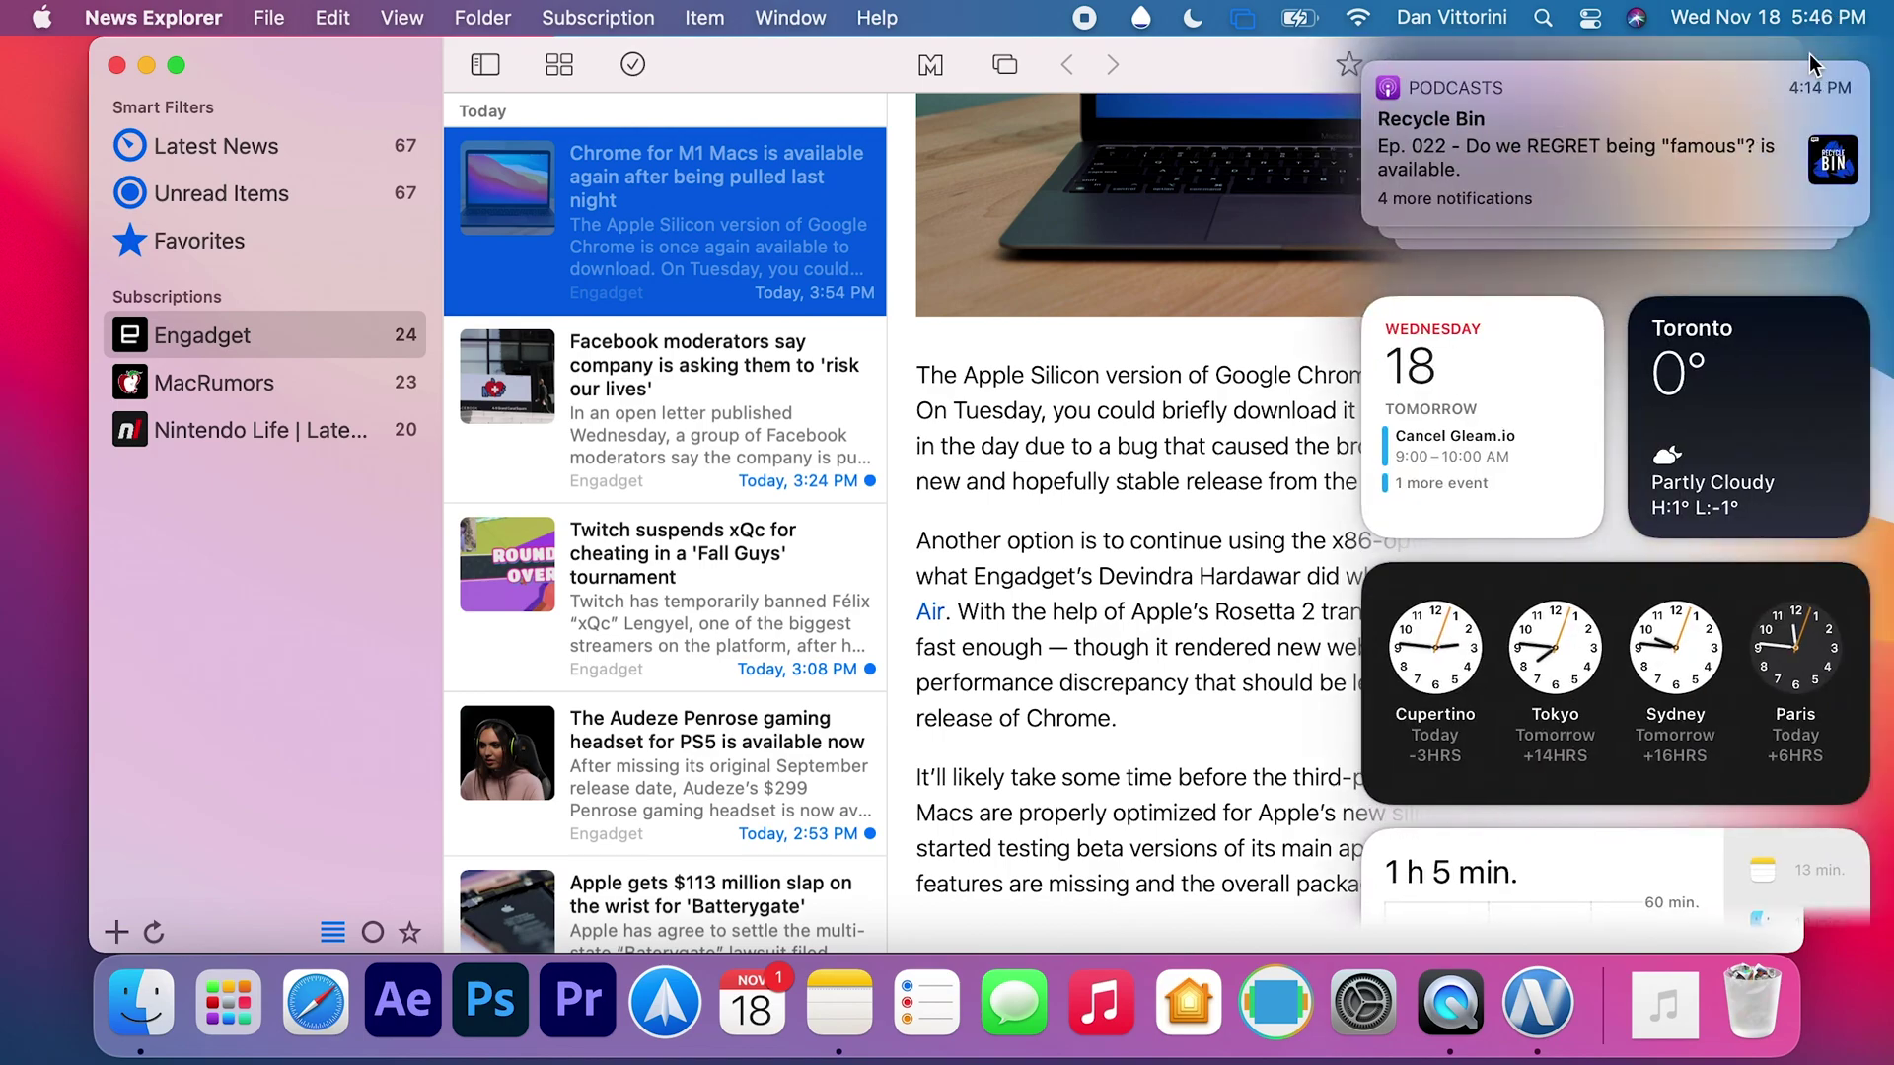
scroll(1754, 601, down, 10)
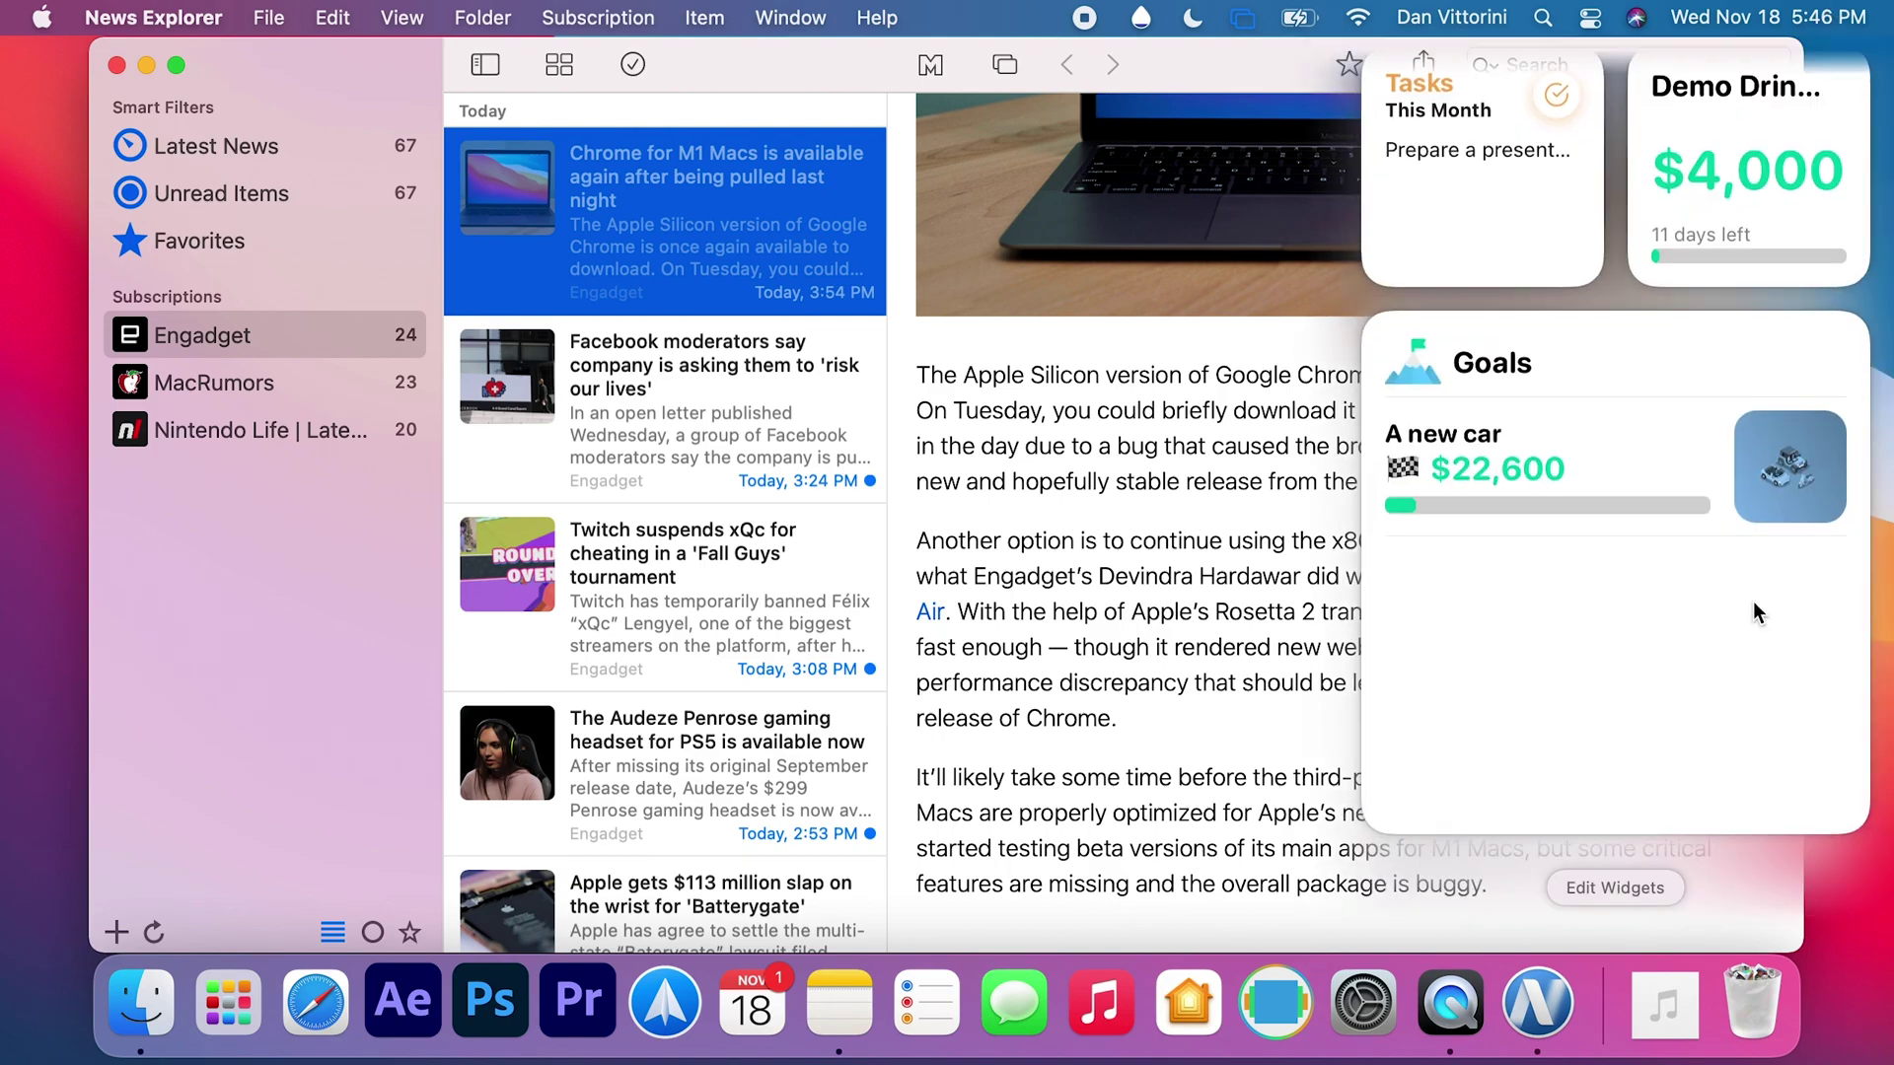
click(1640, 898)
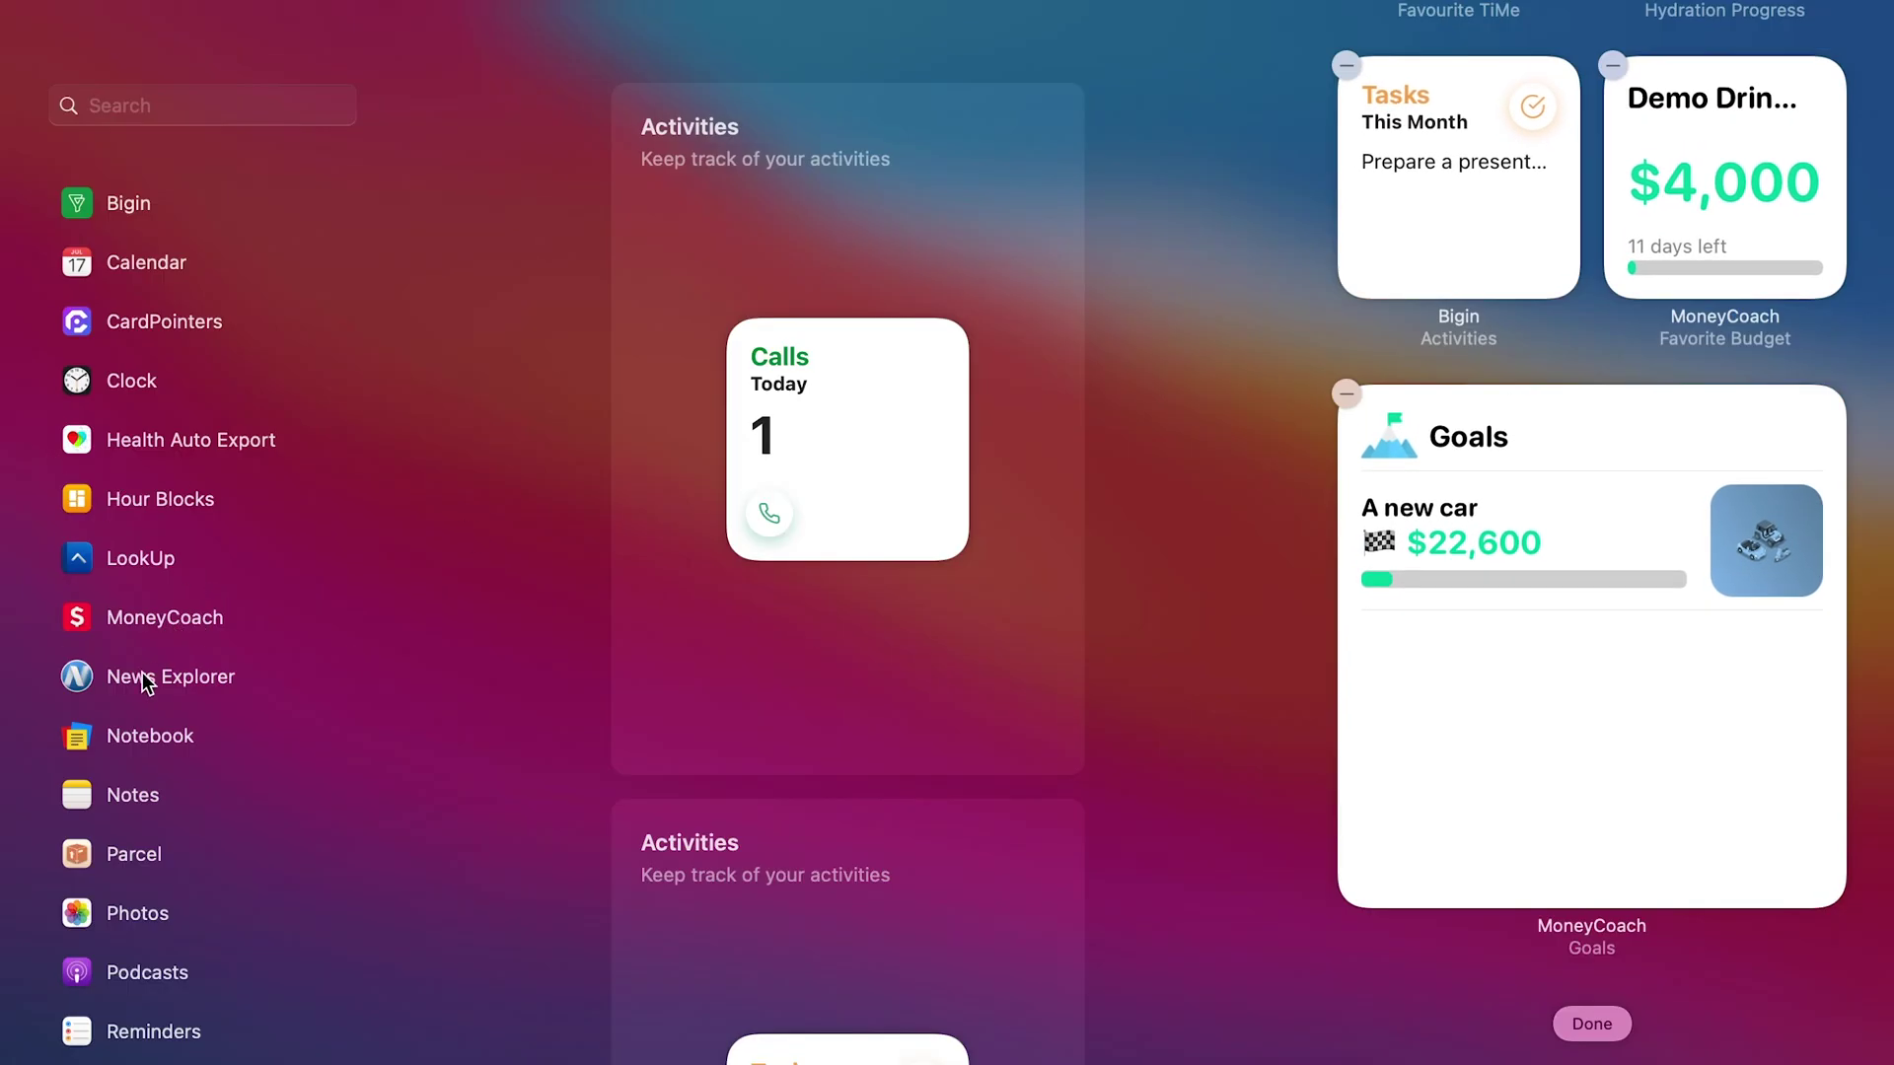
click(146, 681)
Add the large Unread News widget to the Notification Center stack.
mouse_move(917, 424)
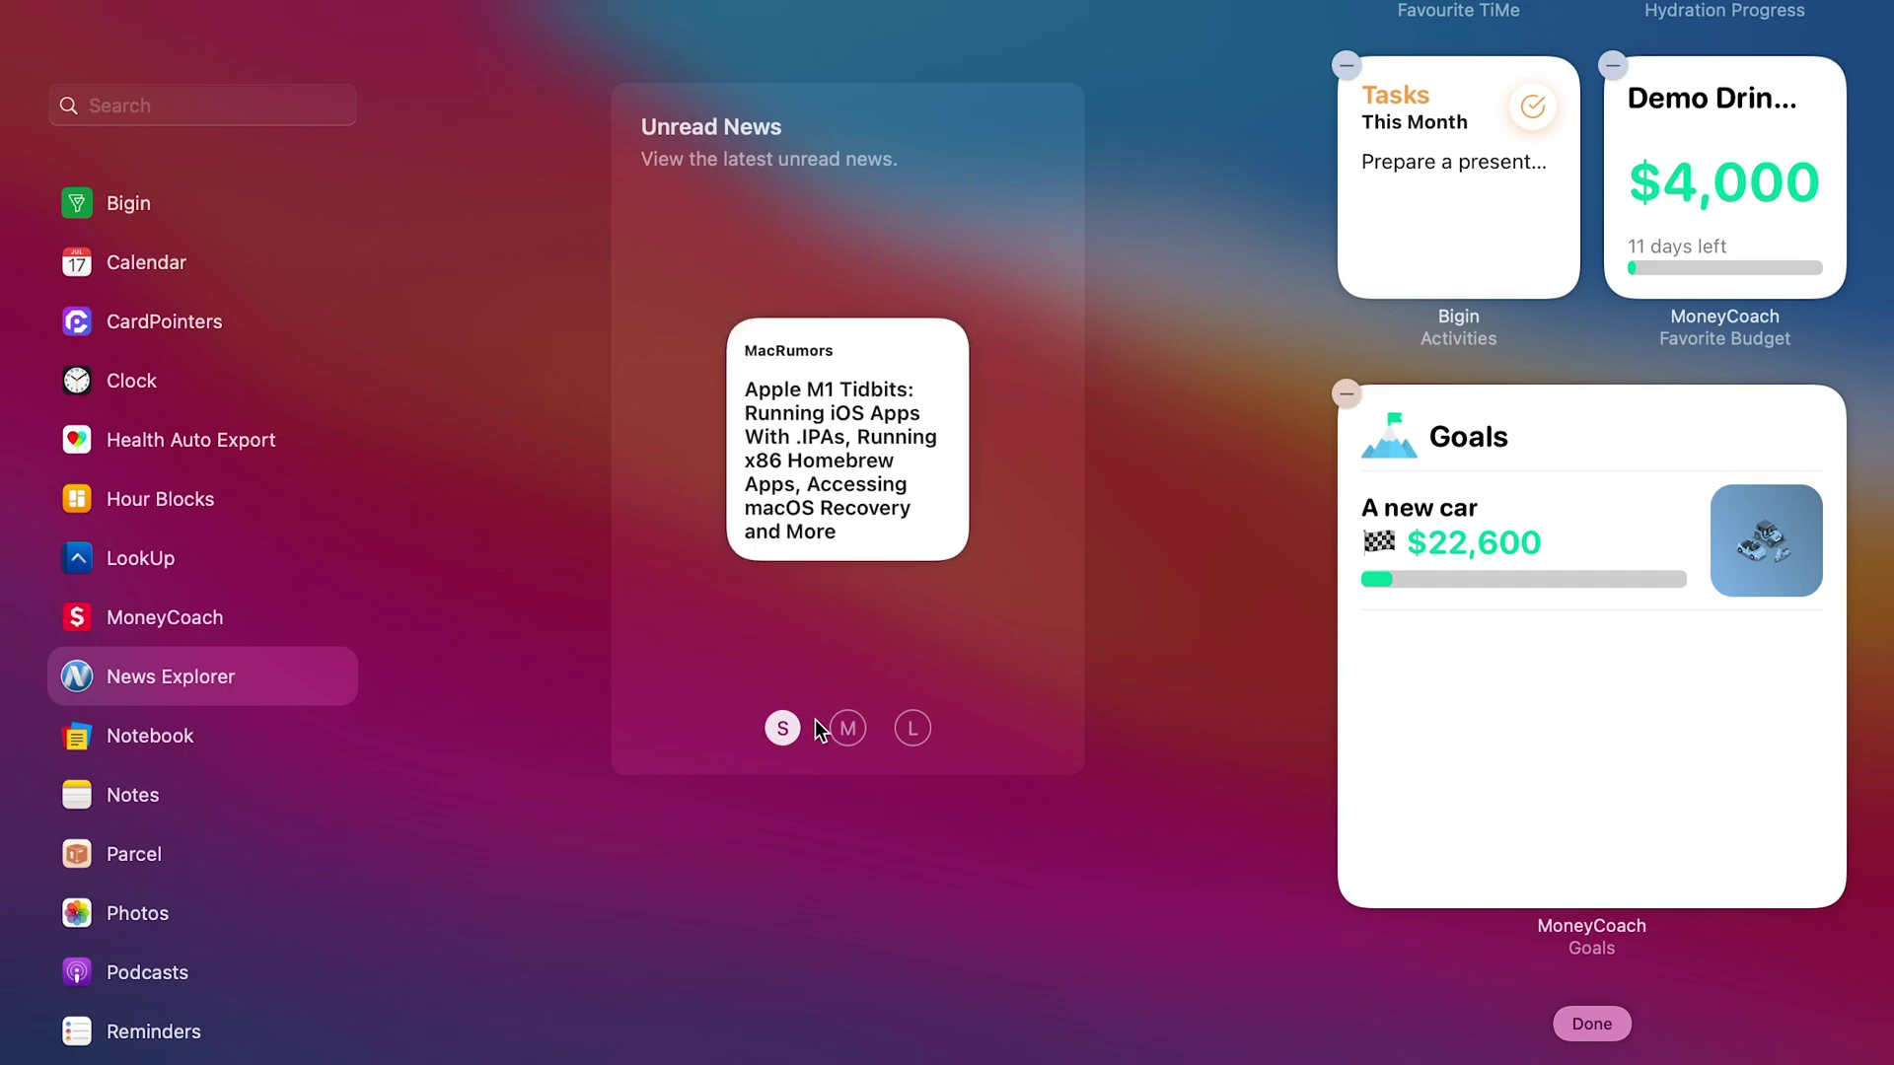
click(848, 730)
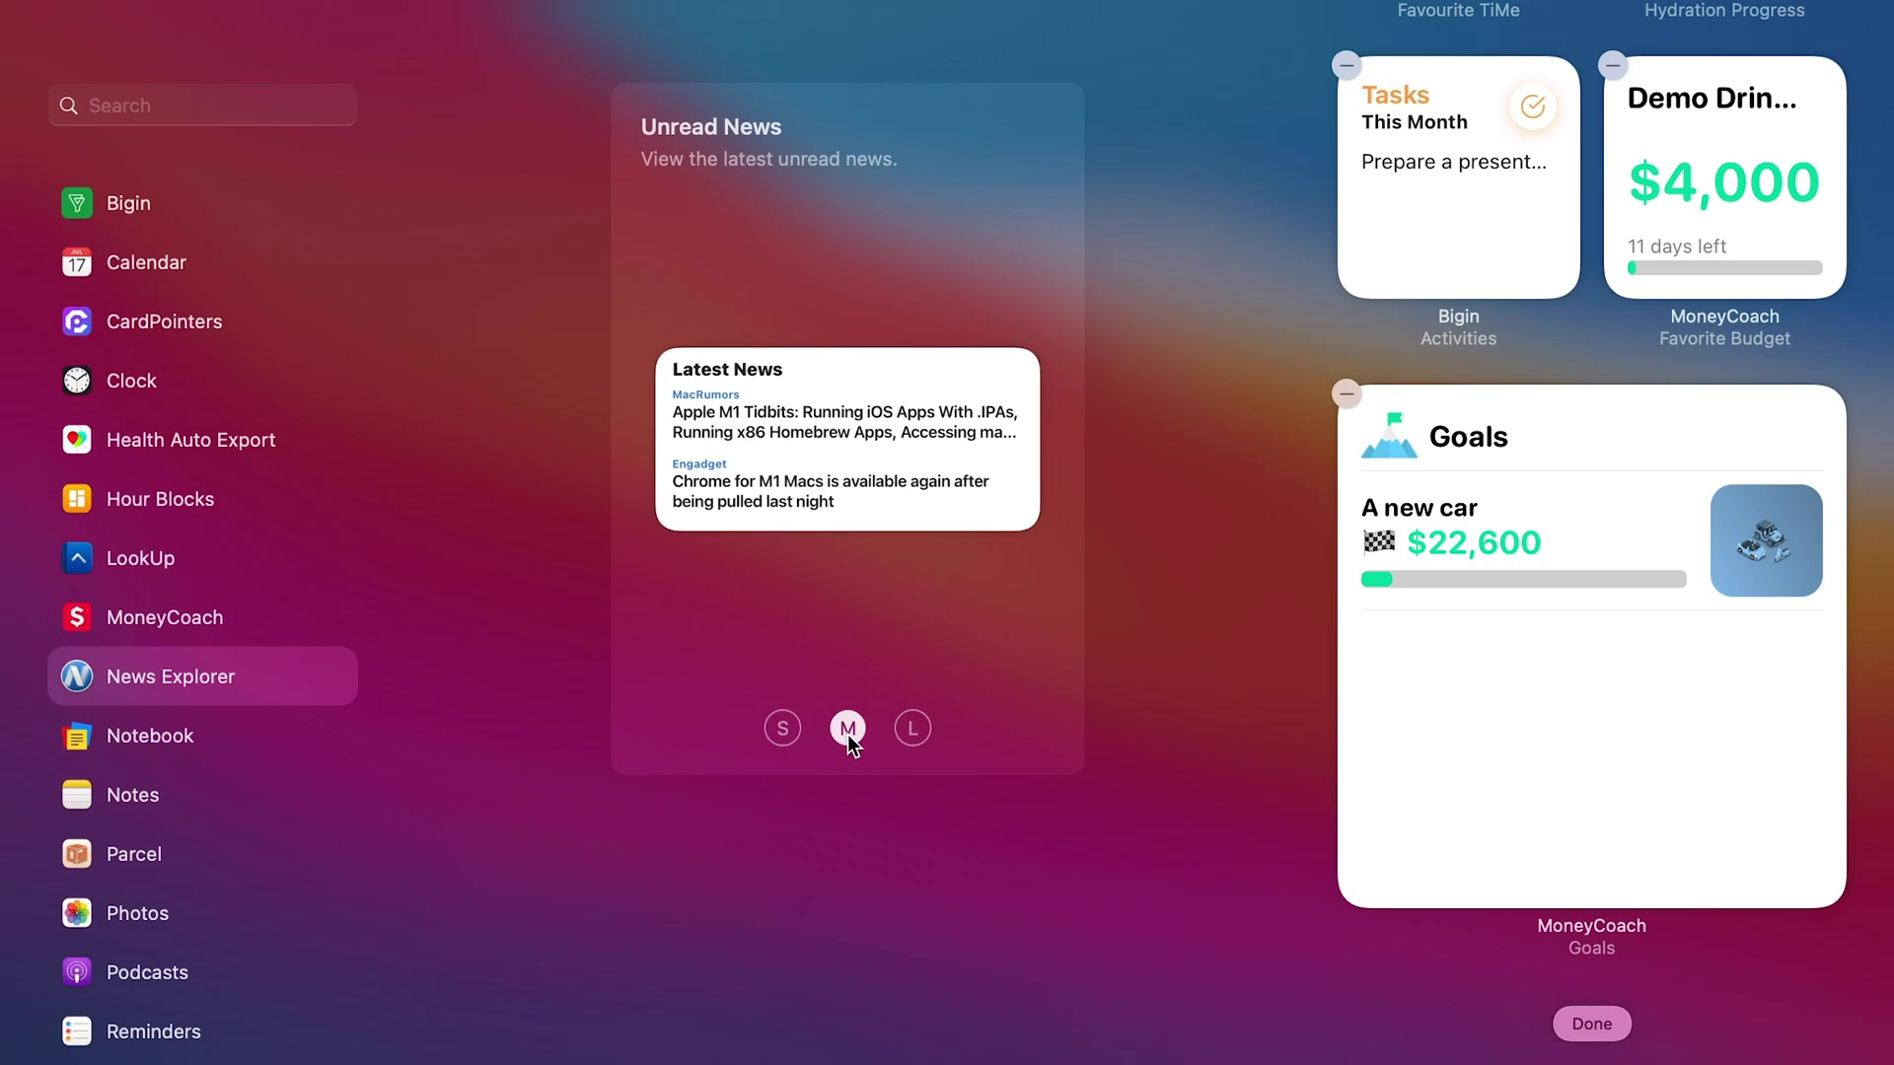
click(912, 732)
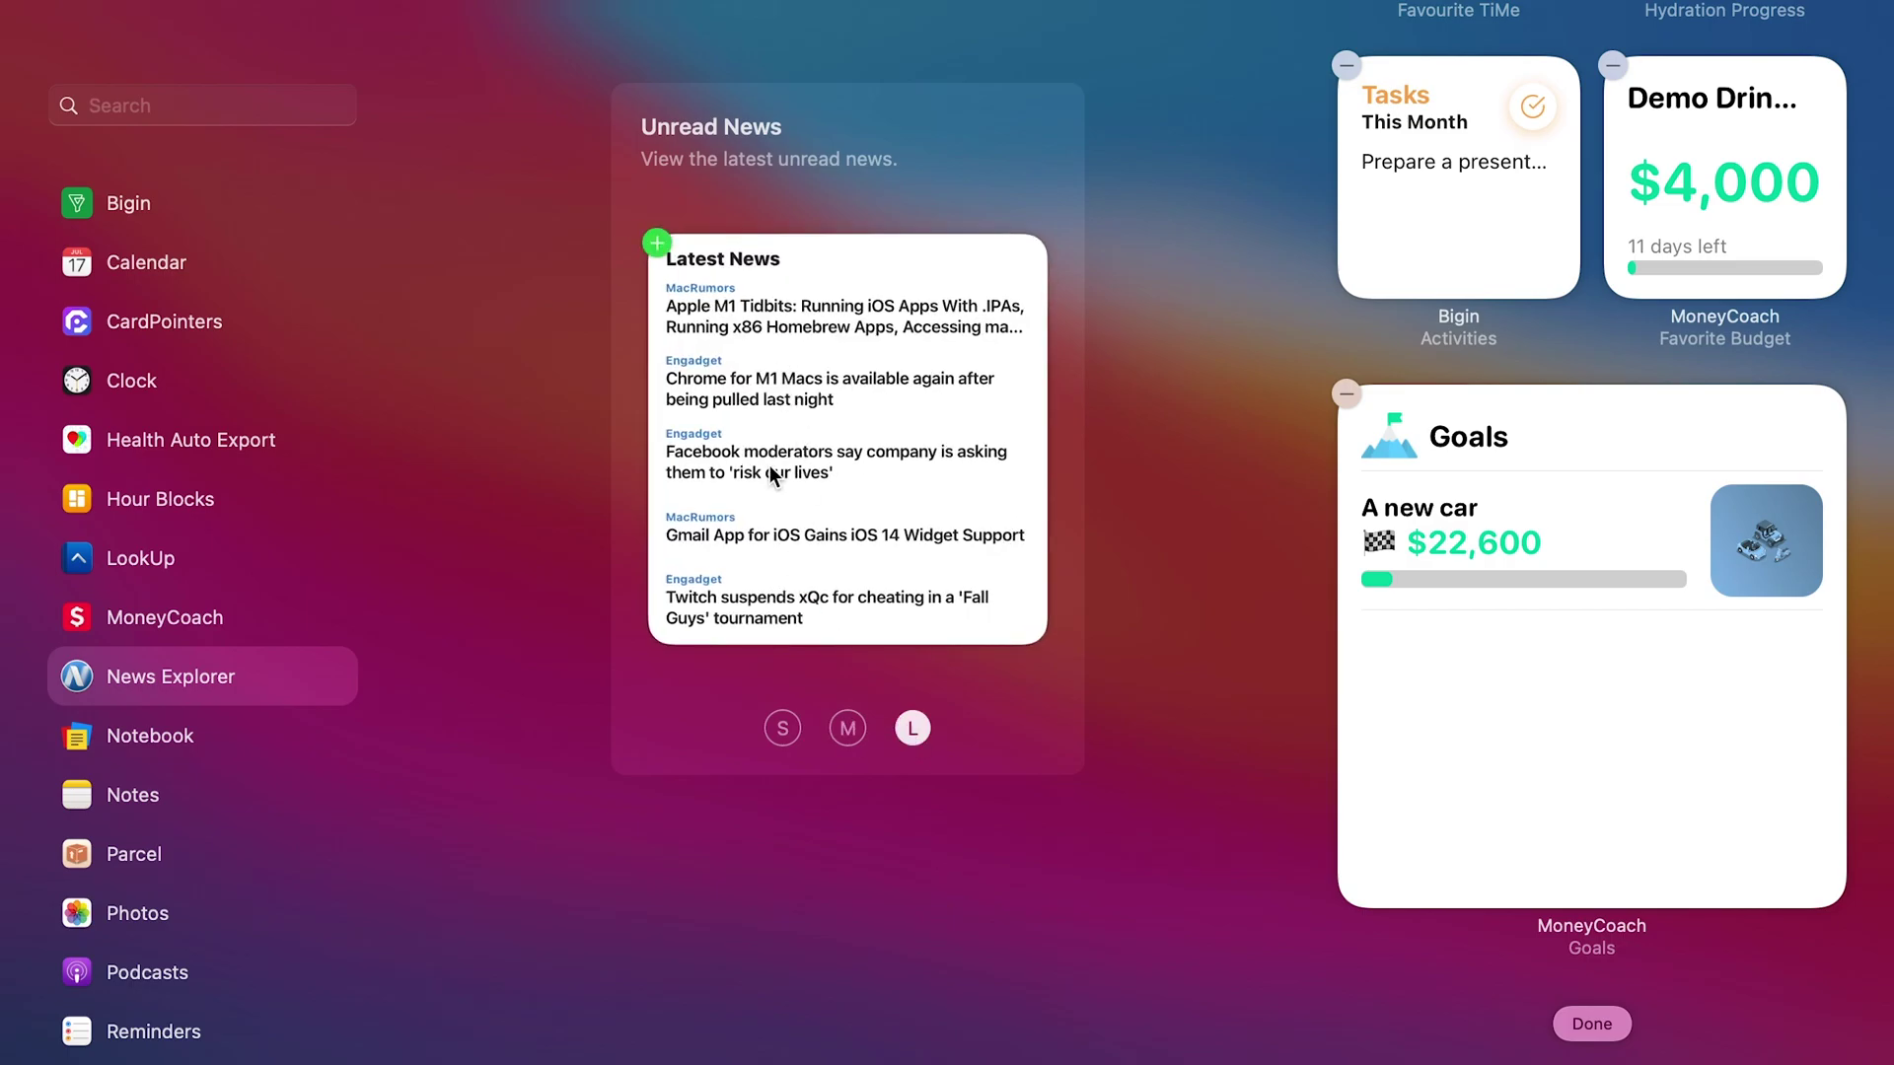
drag(719, 343, 1523, 501)
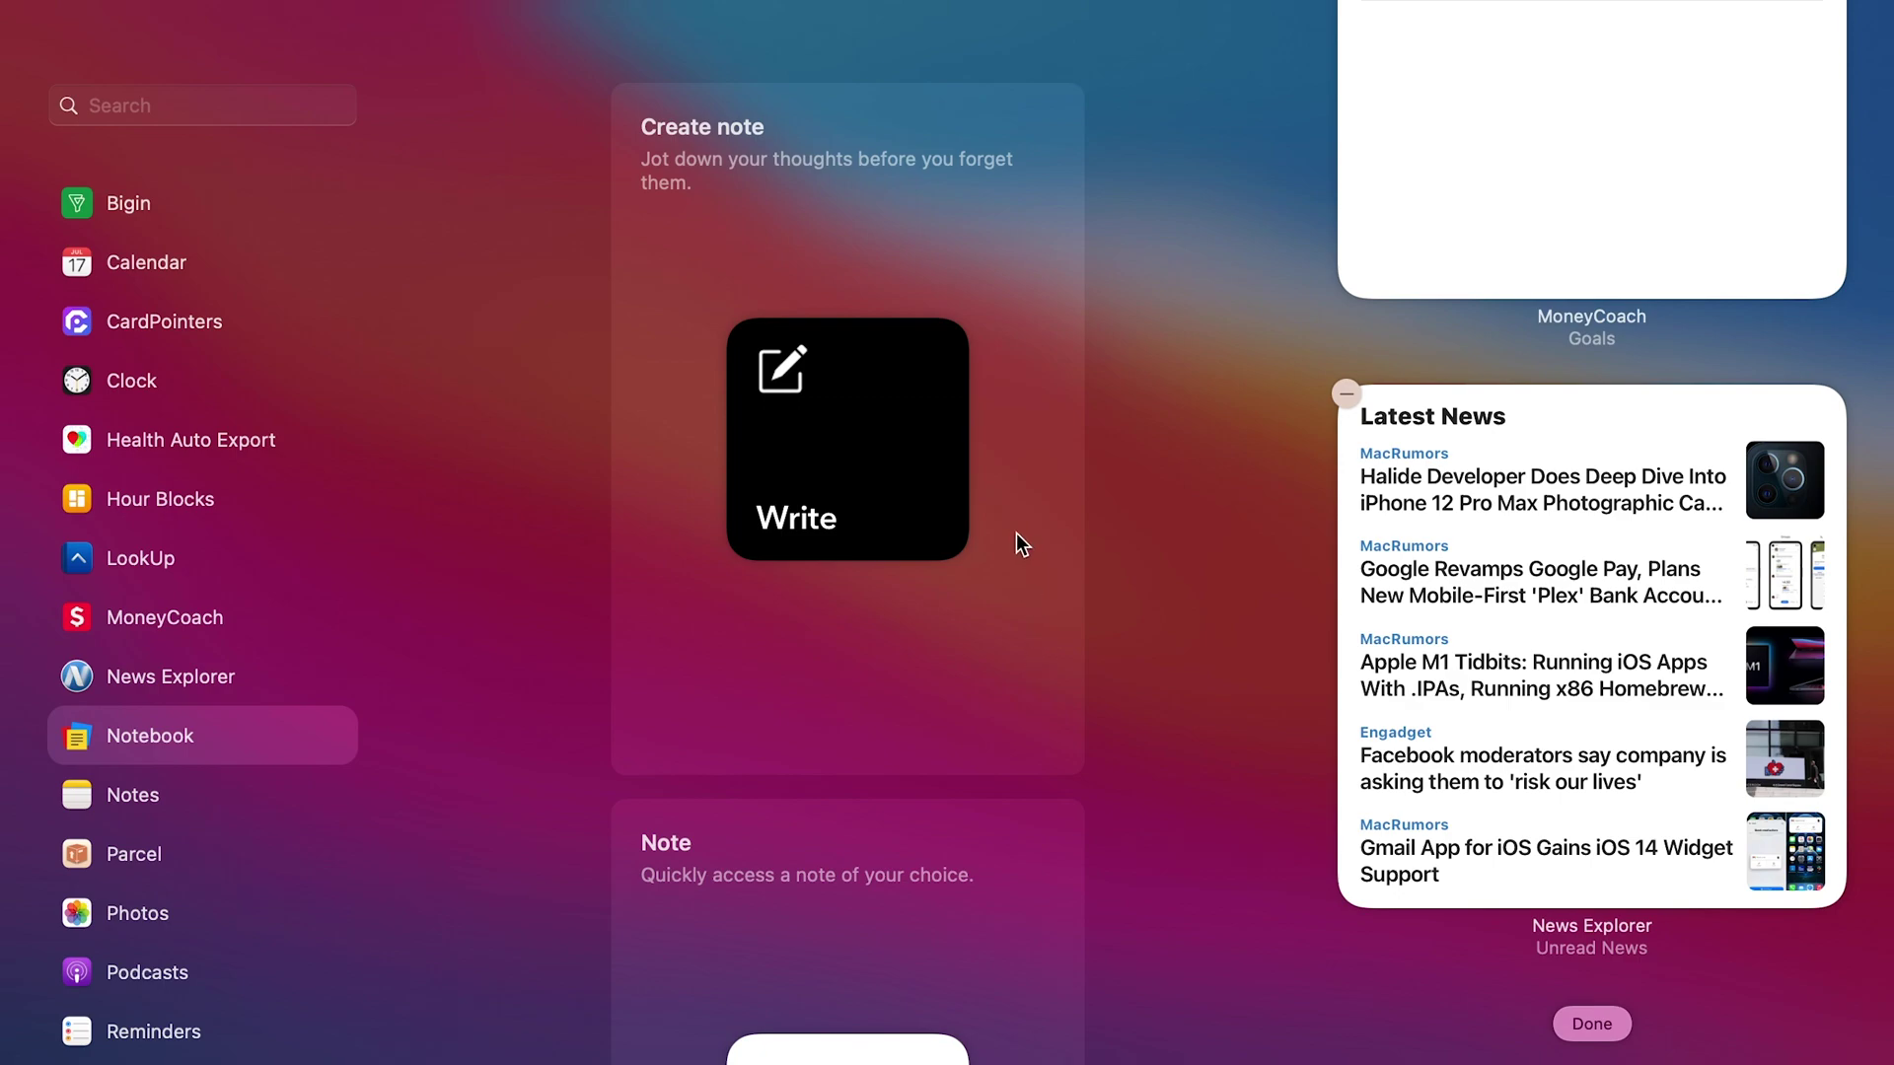
Browse the Notebook widgets and preview the Notes widget at large size.
mouse_move(881, 355)
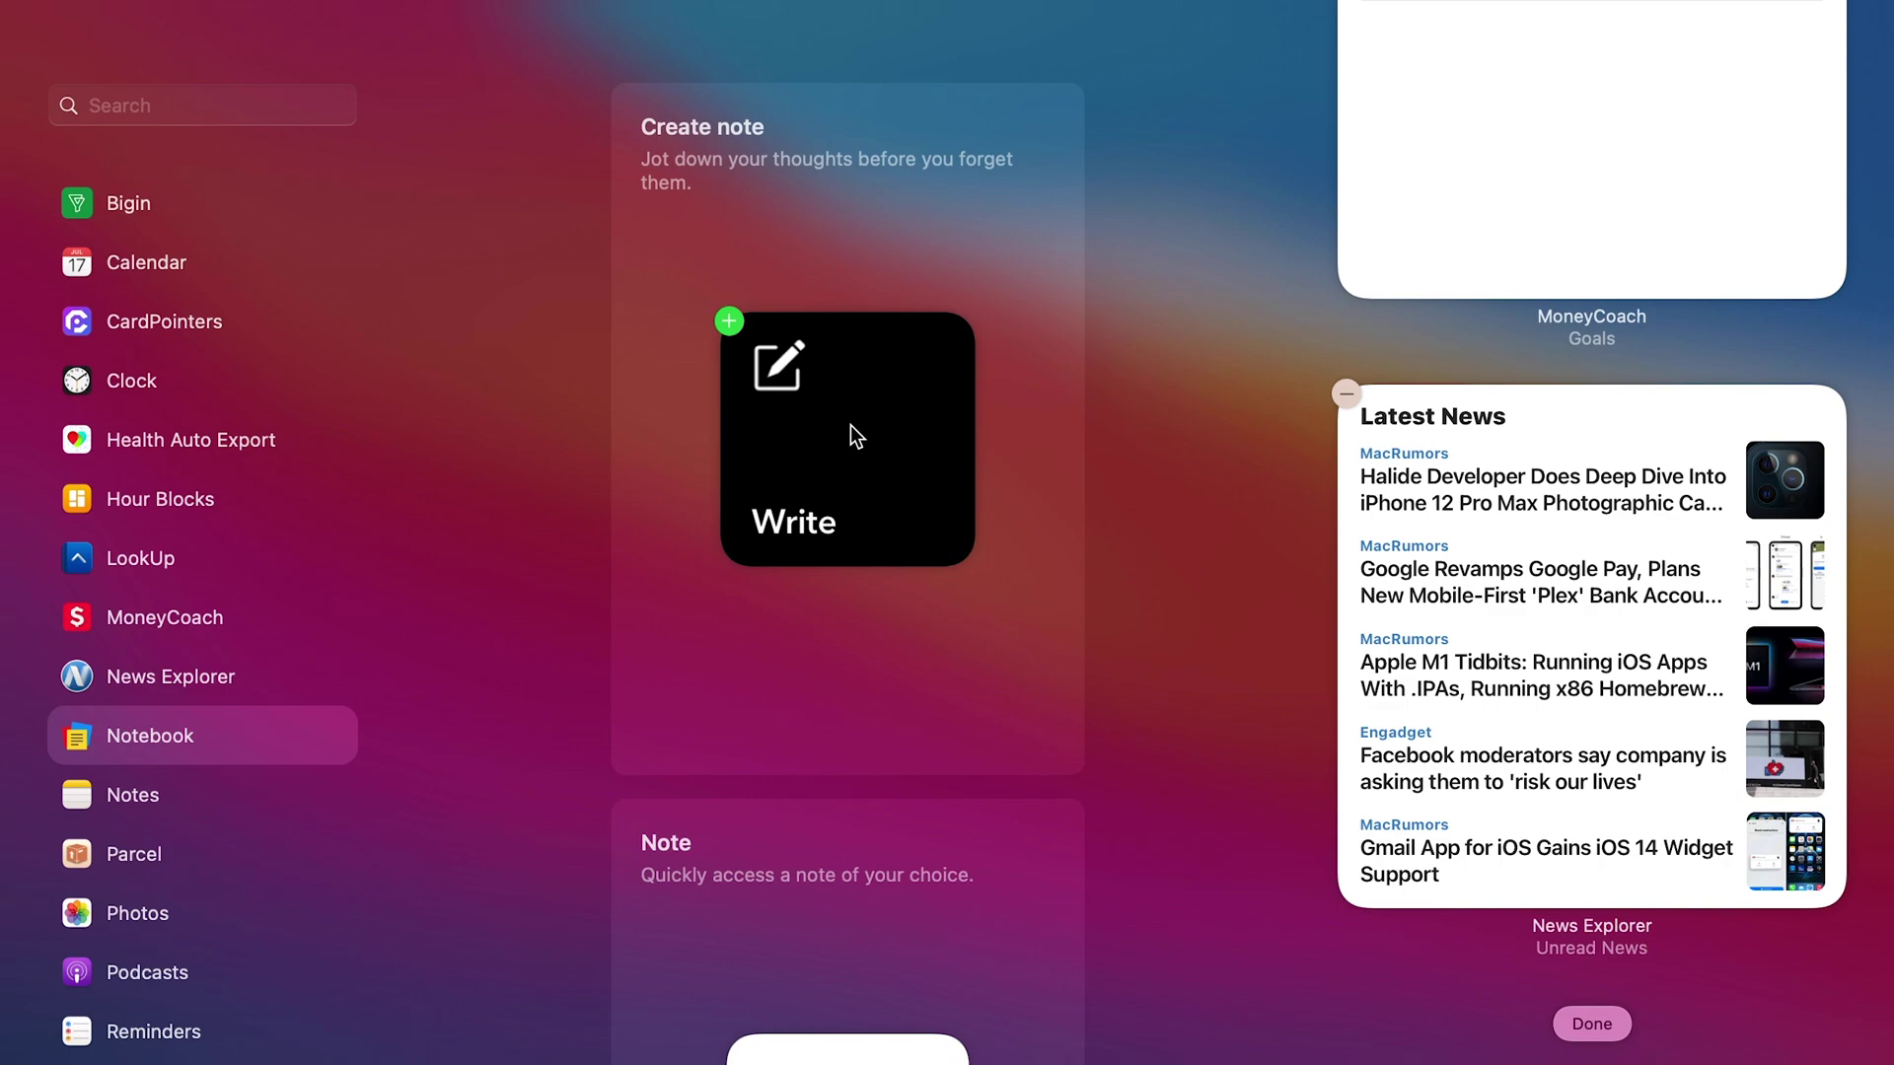
scroll(850, 426, down, 5)
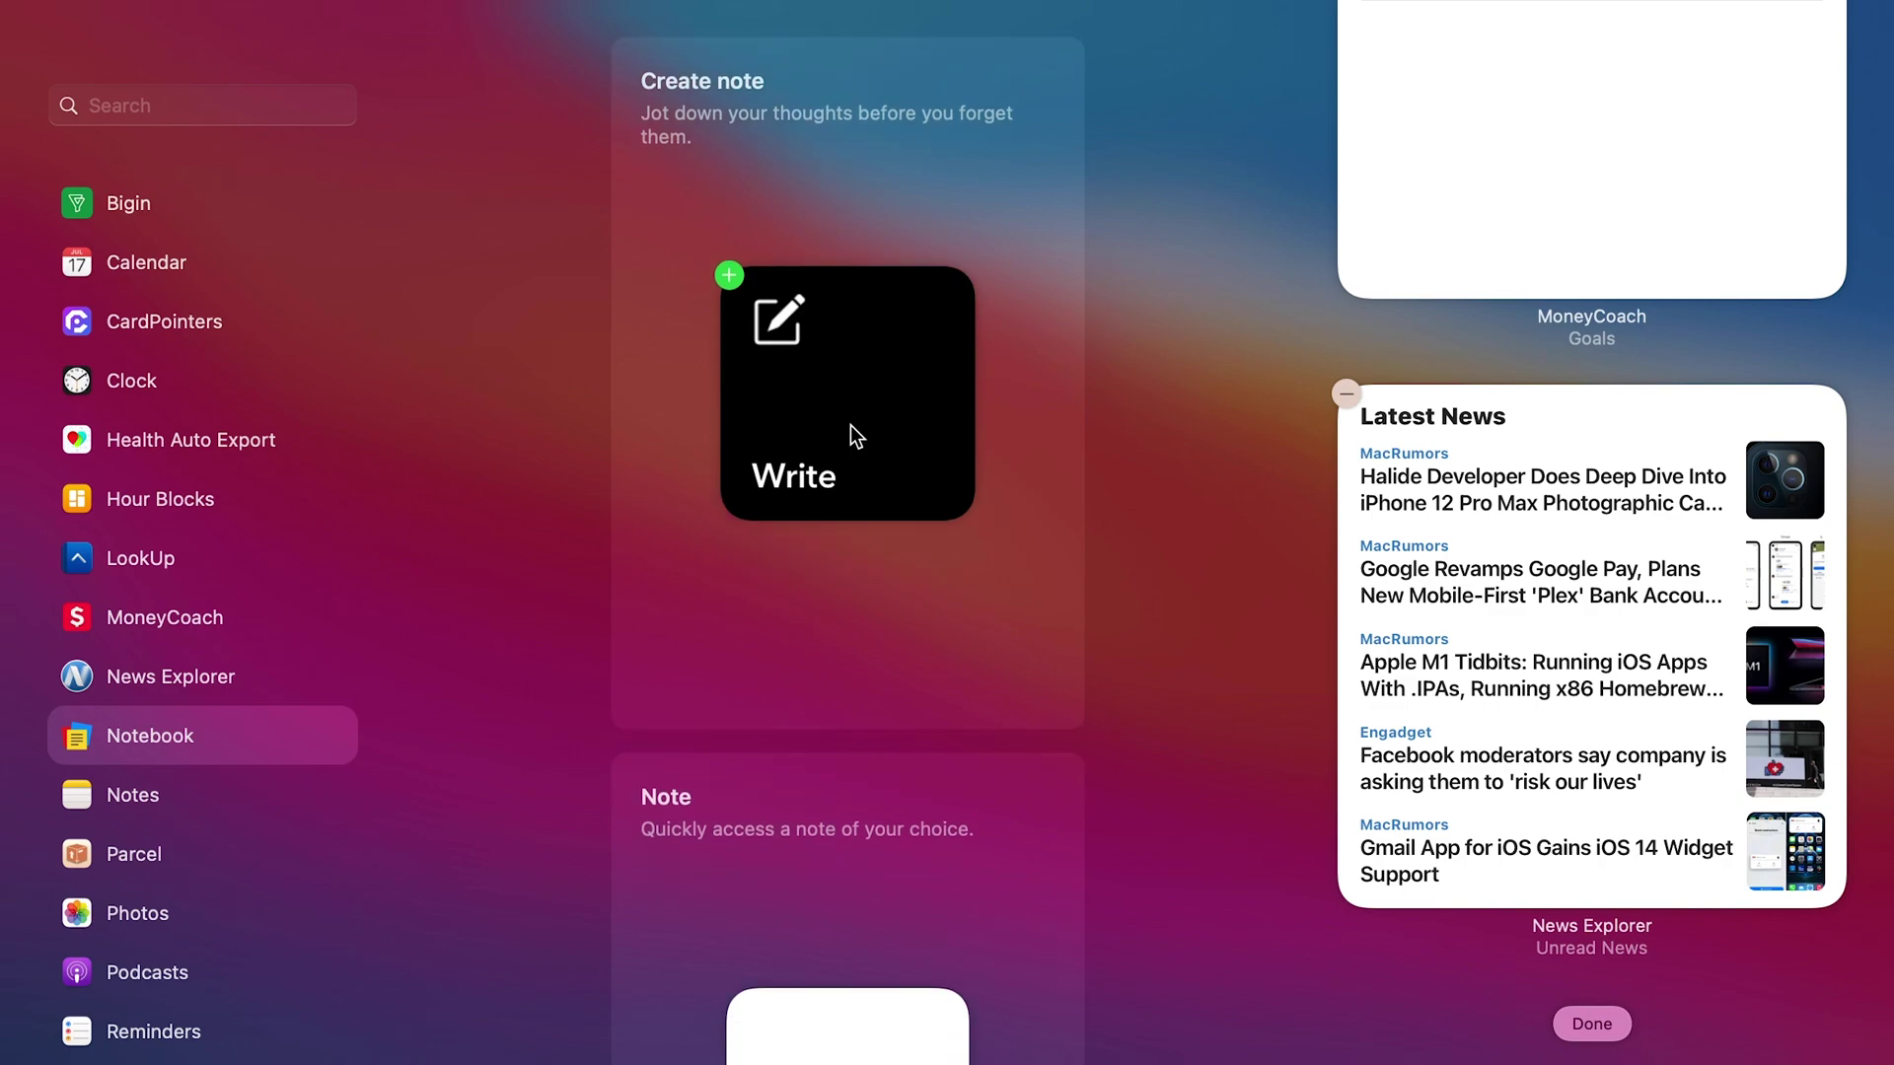
scroll(850, 427, down, 4)
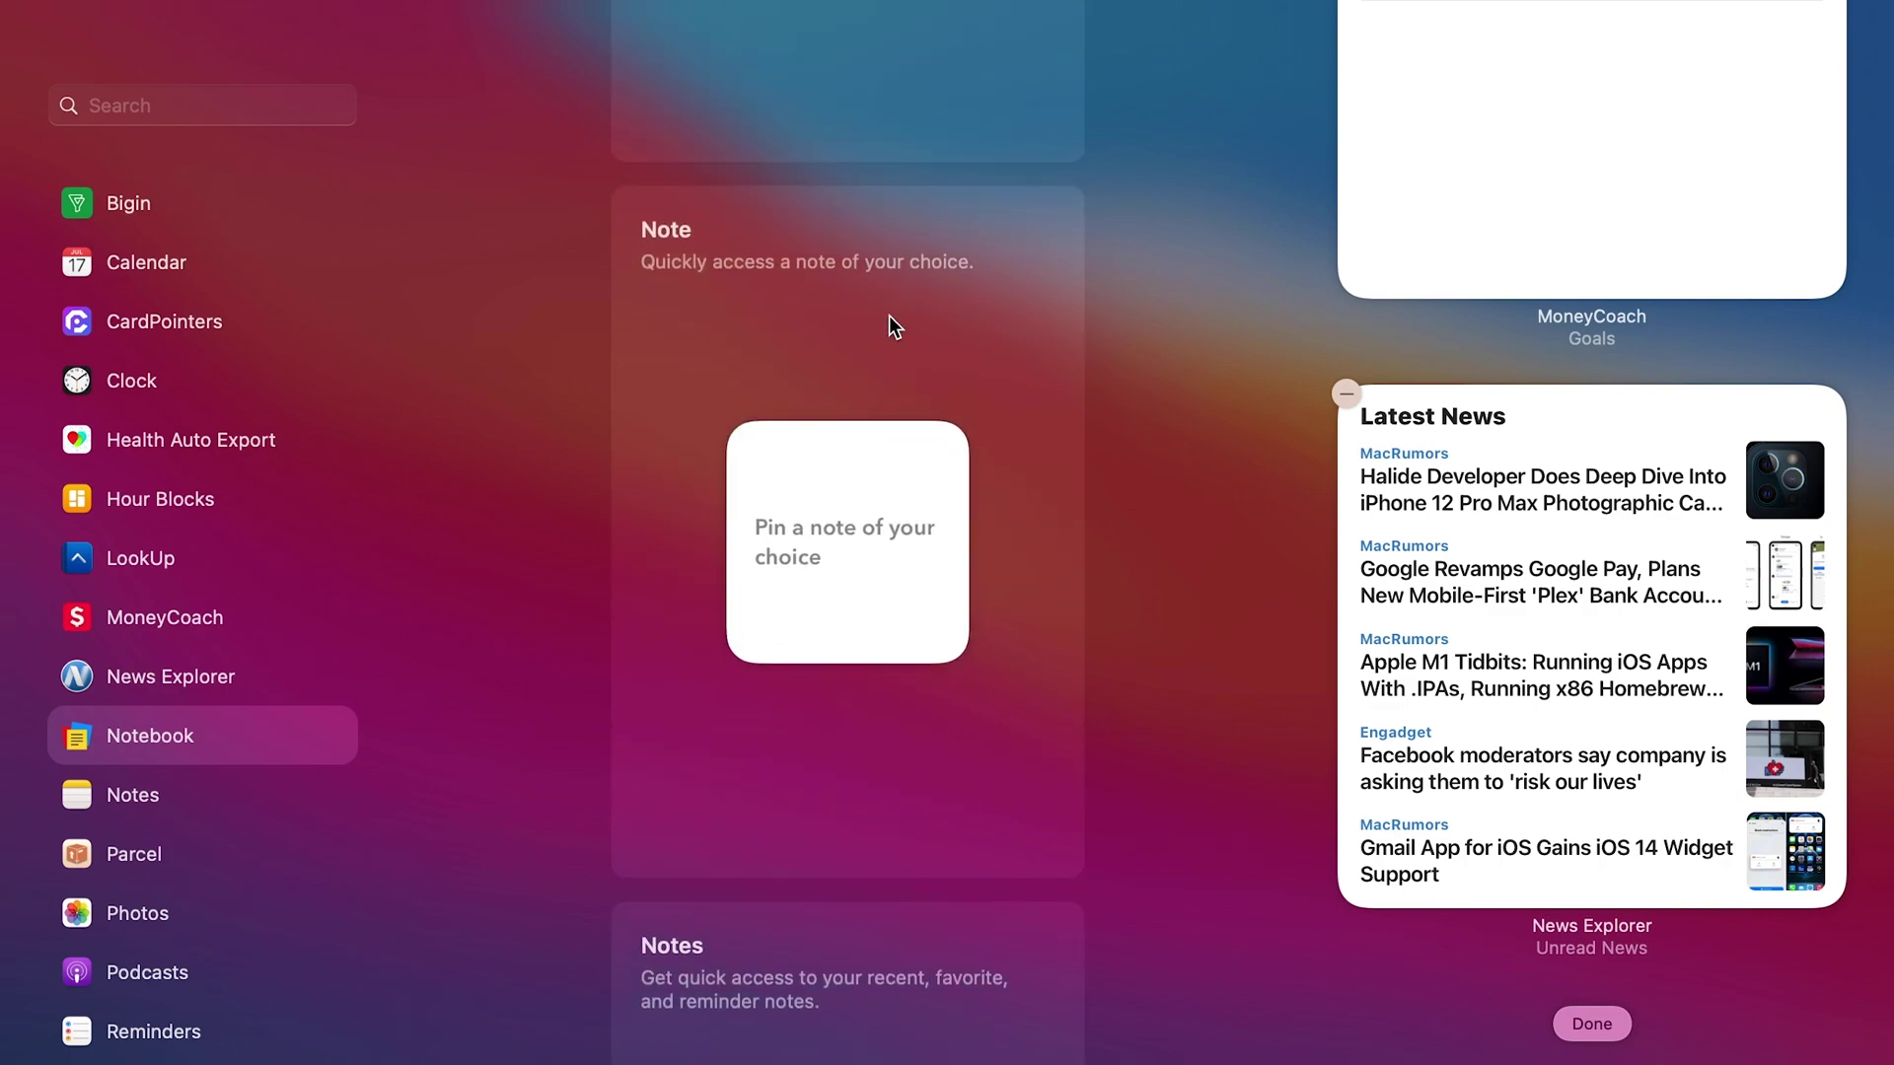
mouse_move(944, 493)
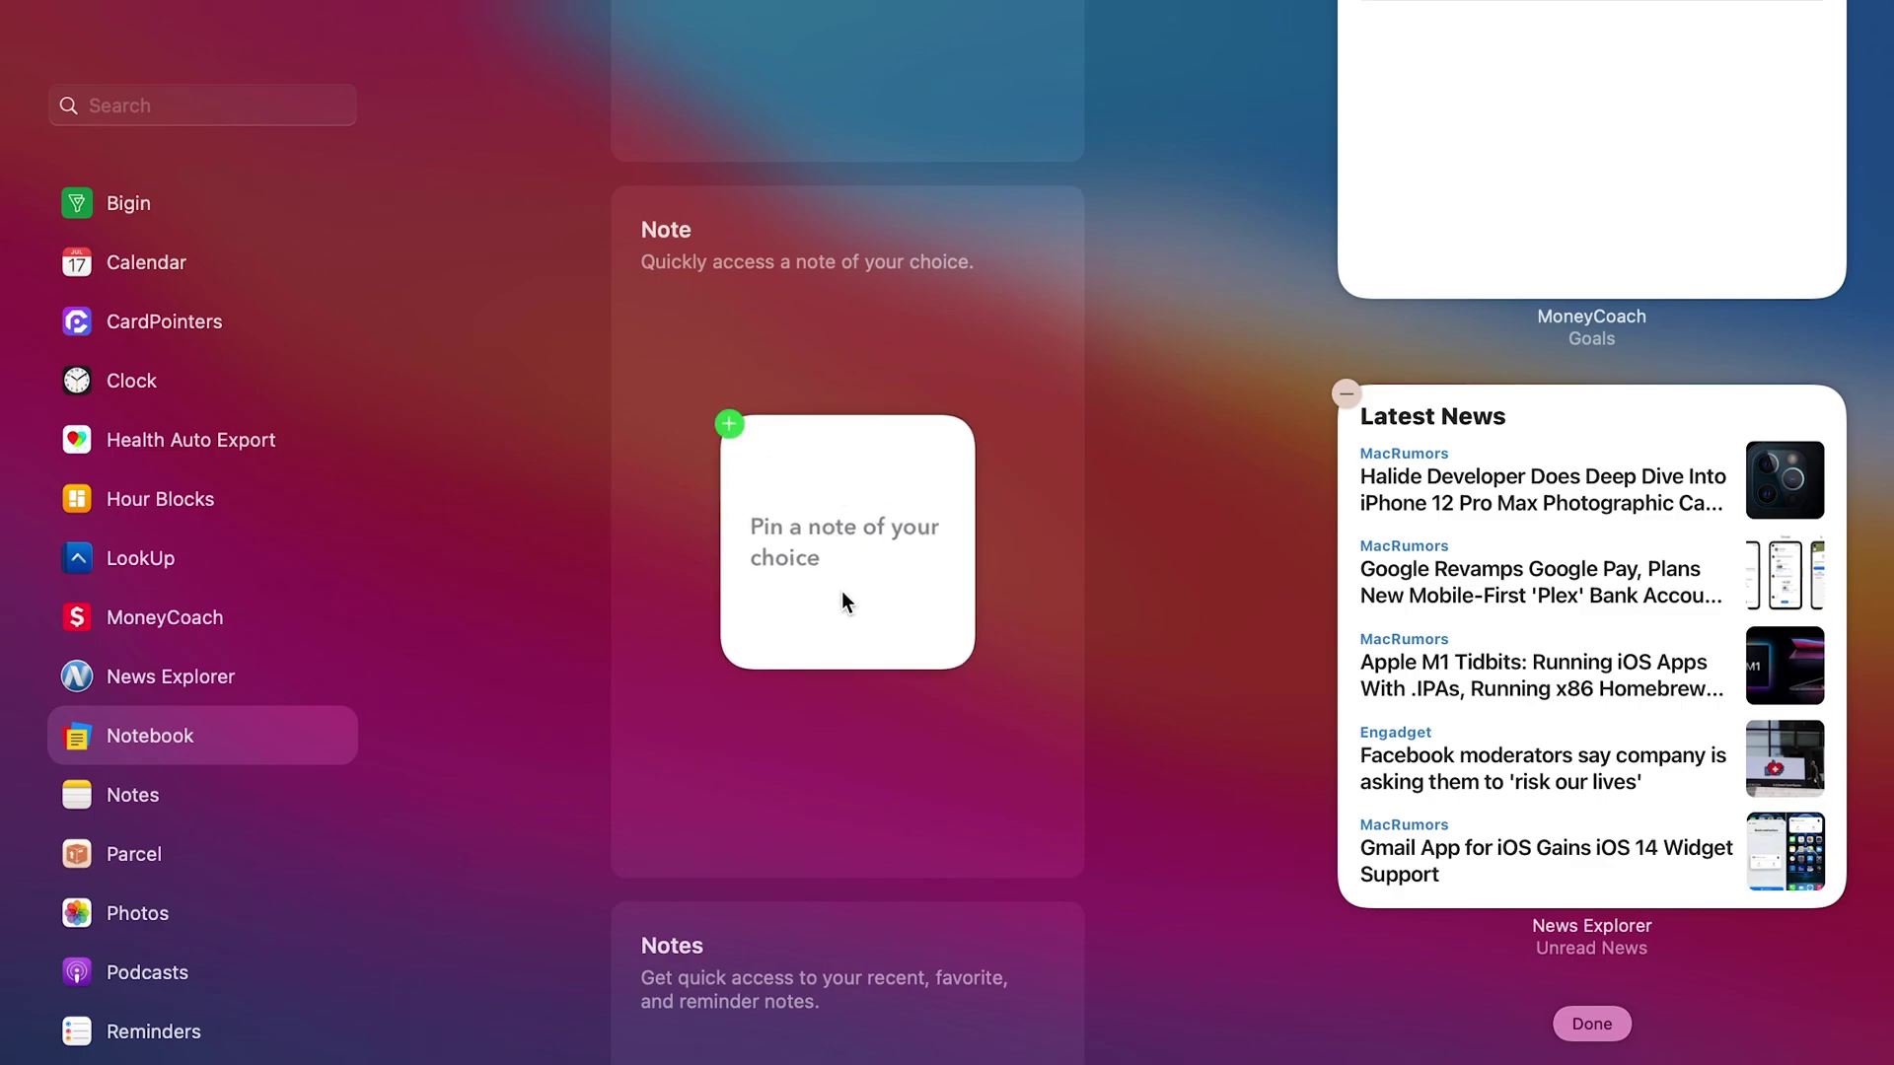
scroll(872, 587, down, 8)
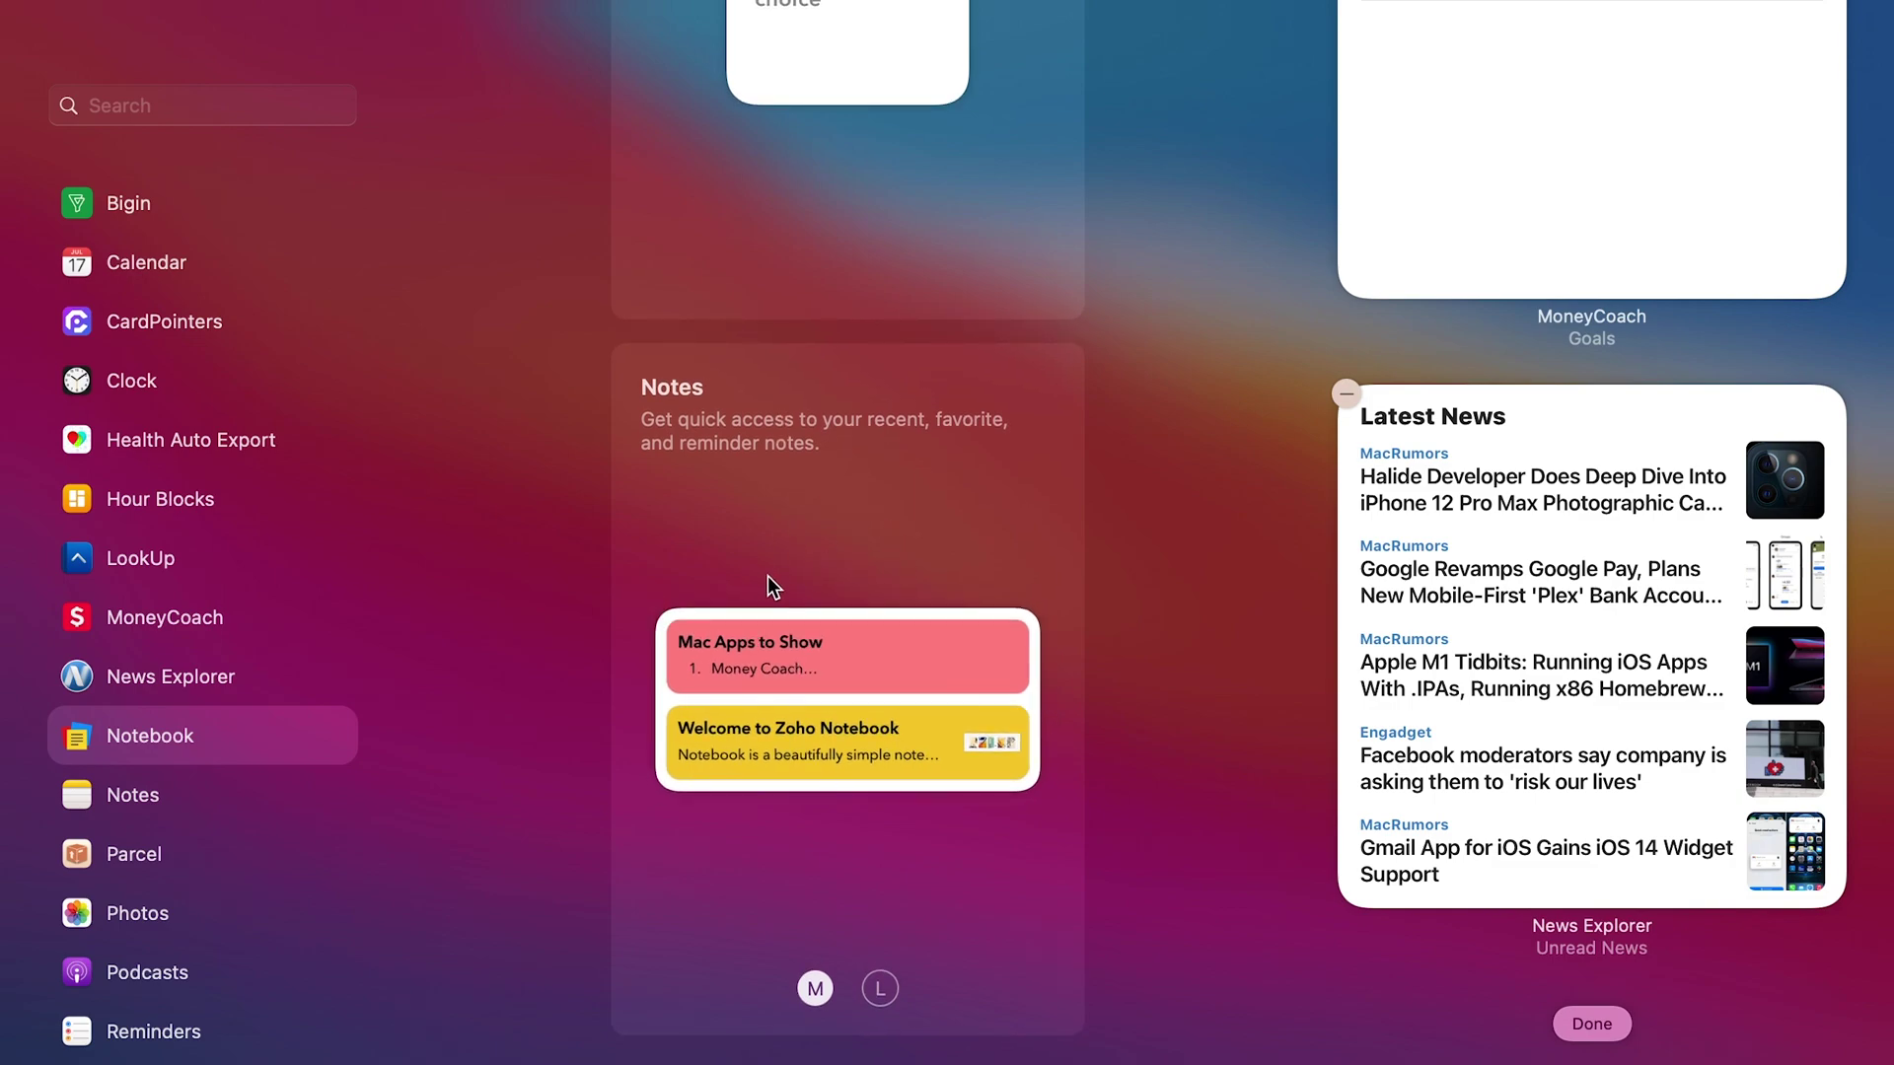
mouse_move(766, 750)
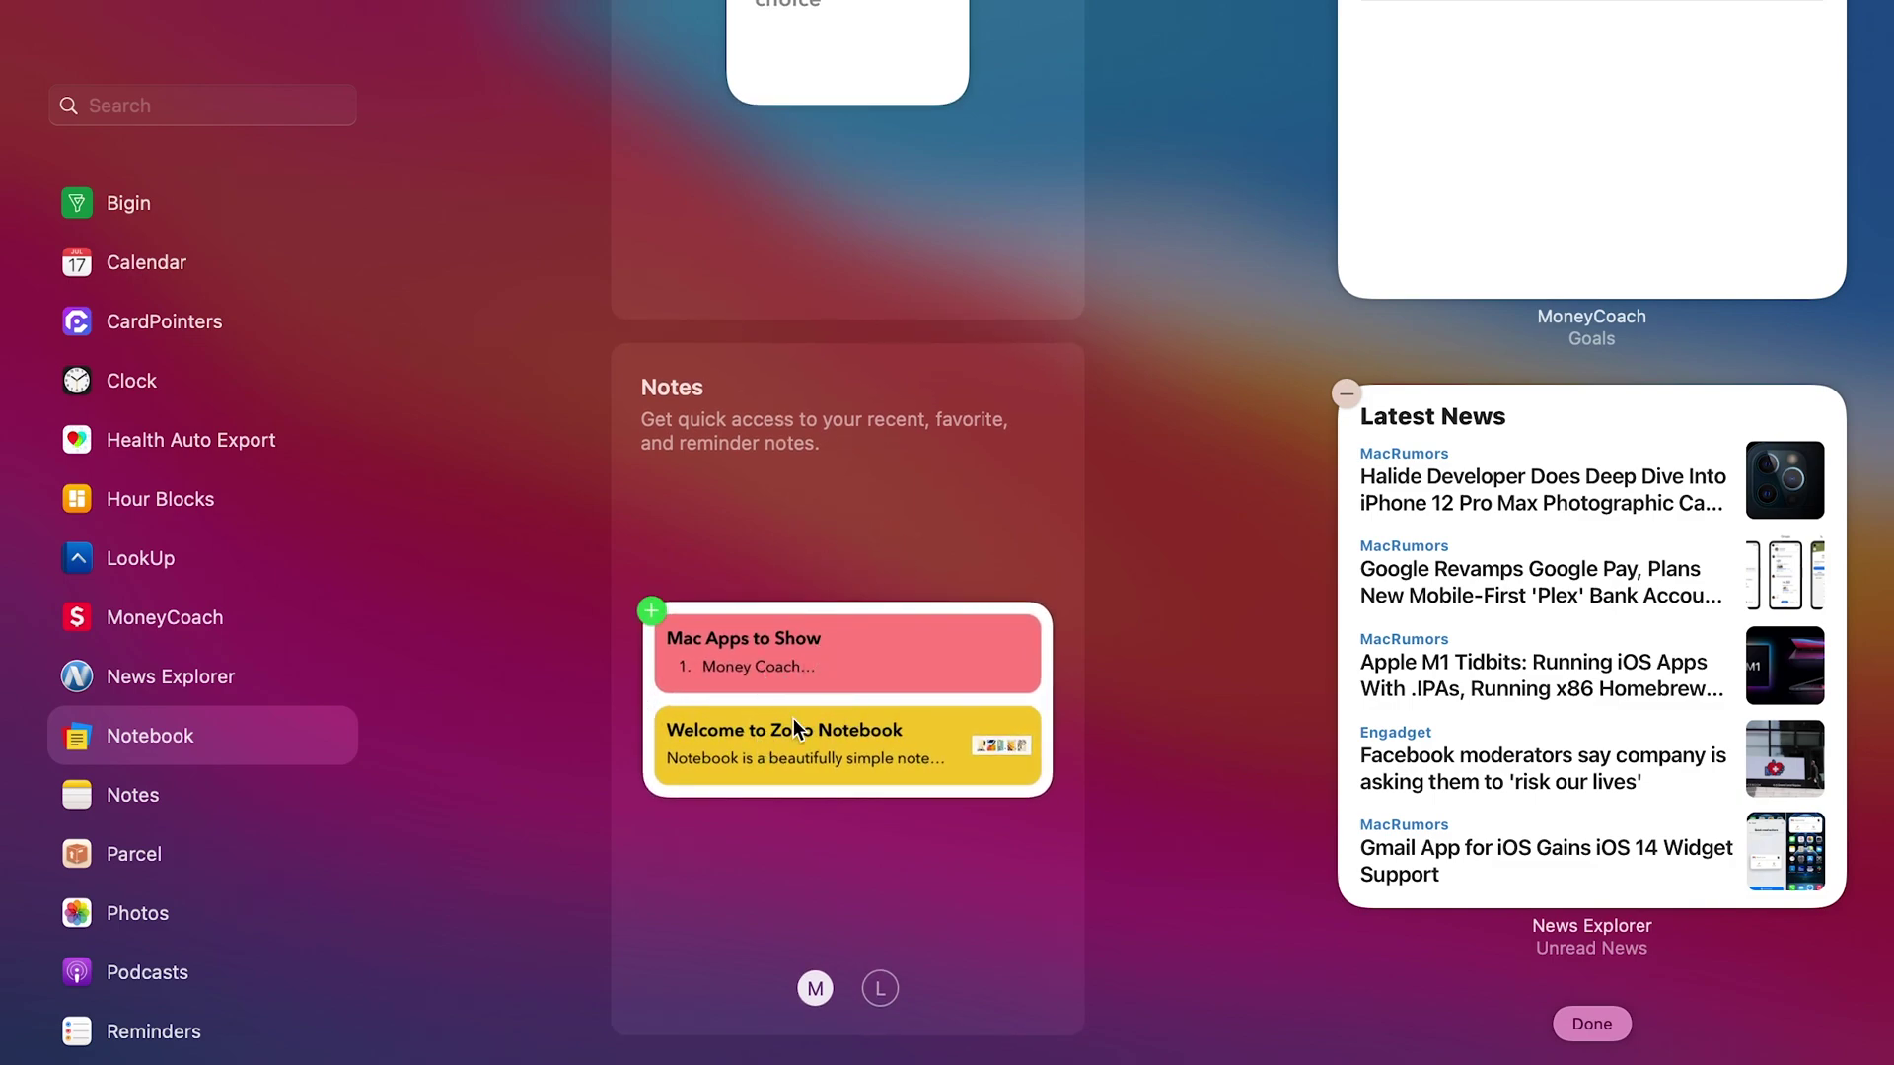
click(878, 988)
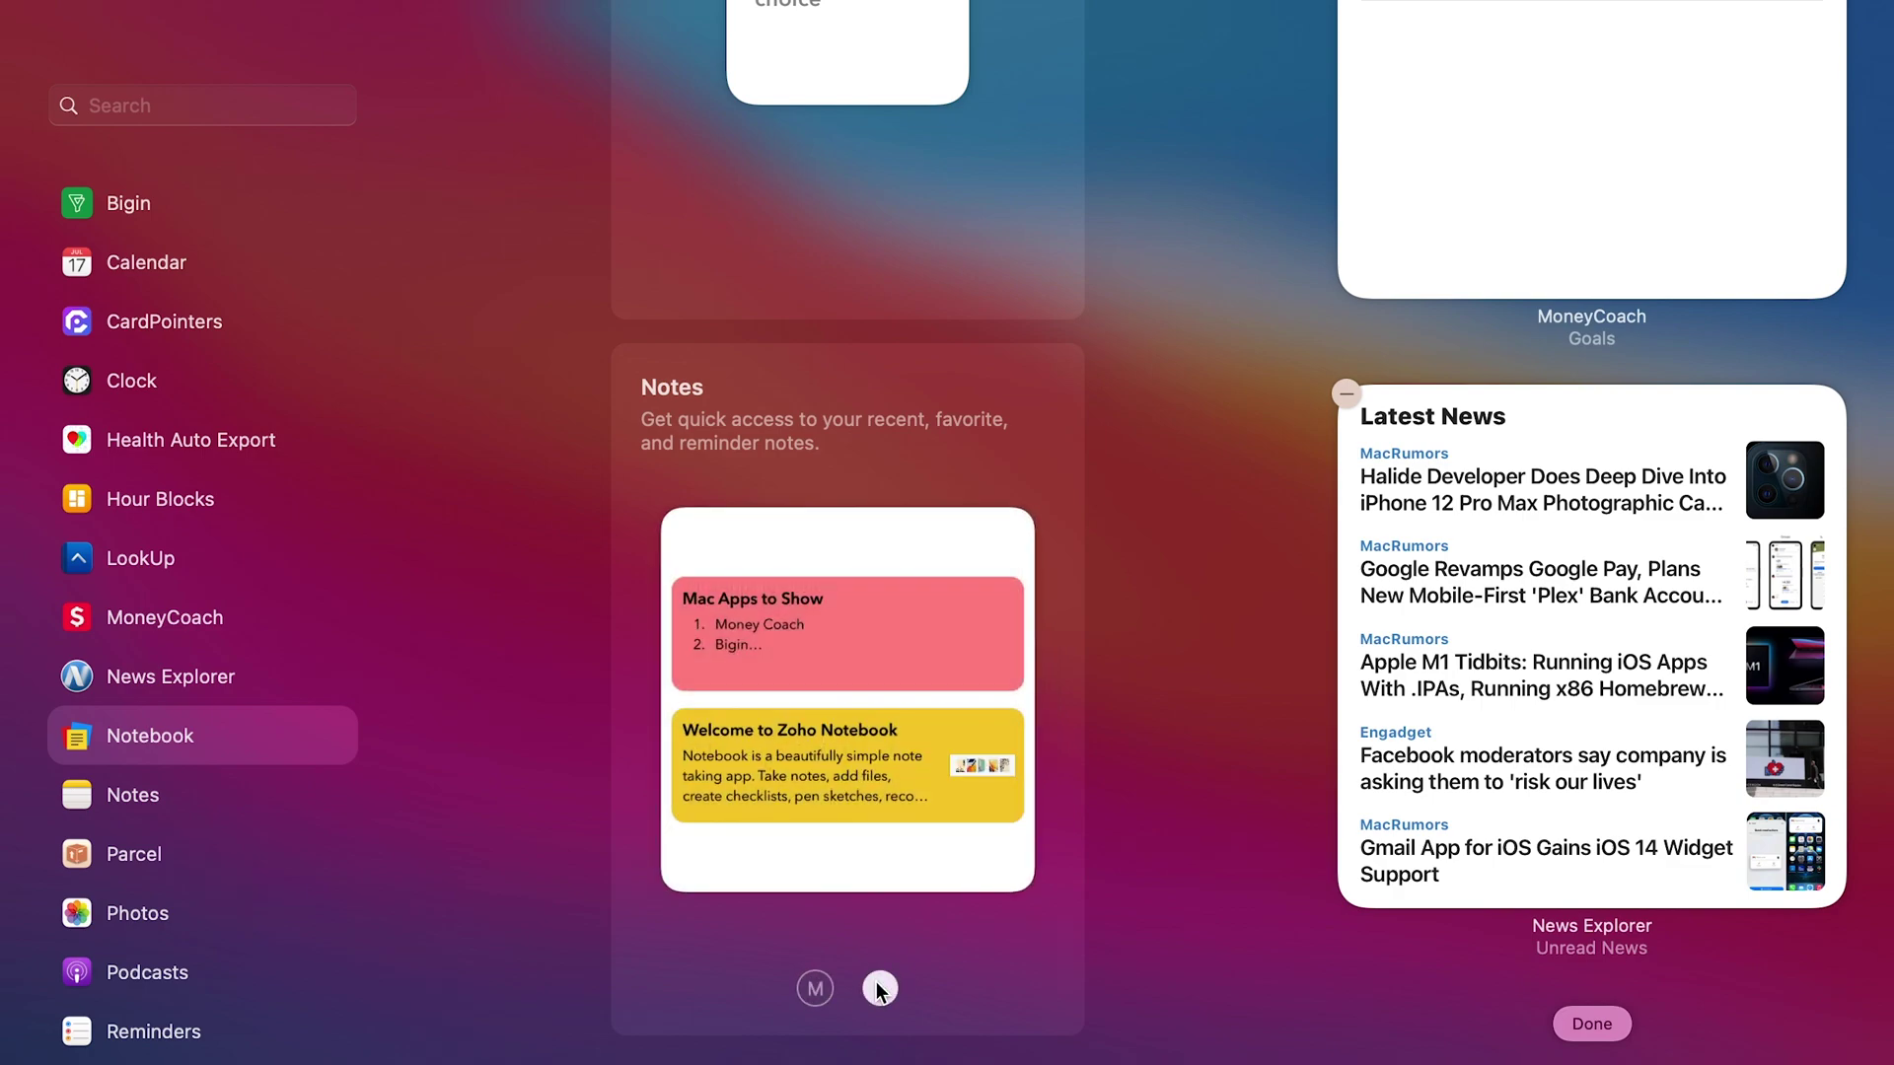
Browse Apple Notes' Folder and Note widgets, then move on to Parcel's widgets.
mouse_move(922, 727)
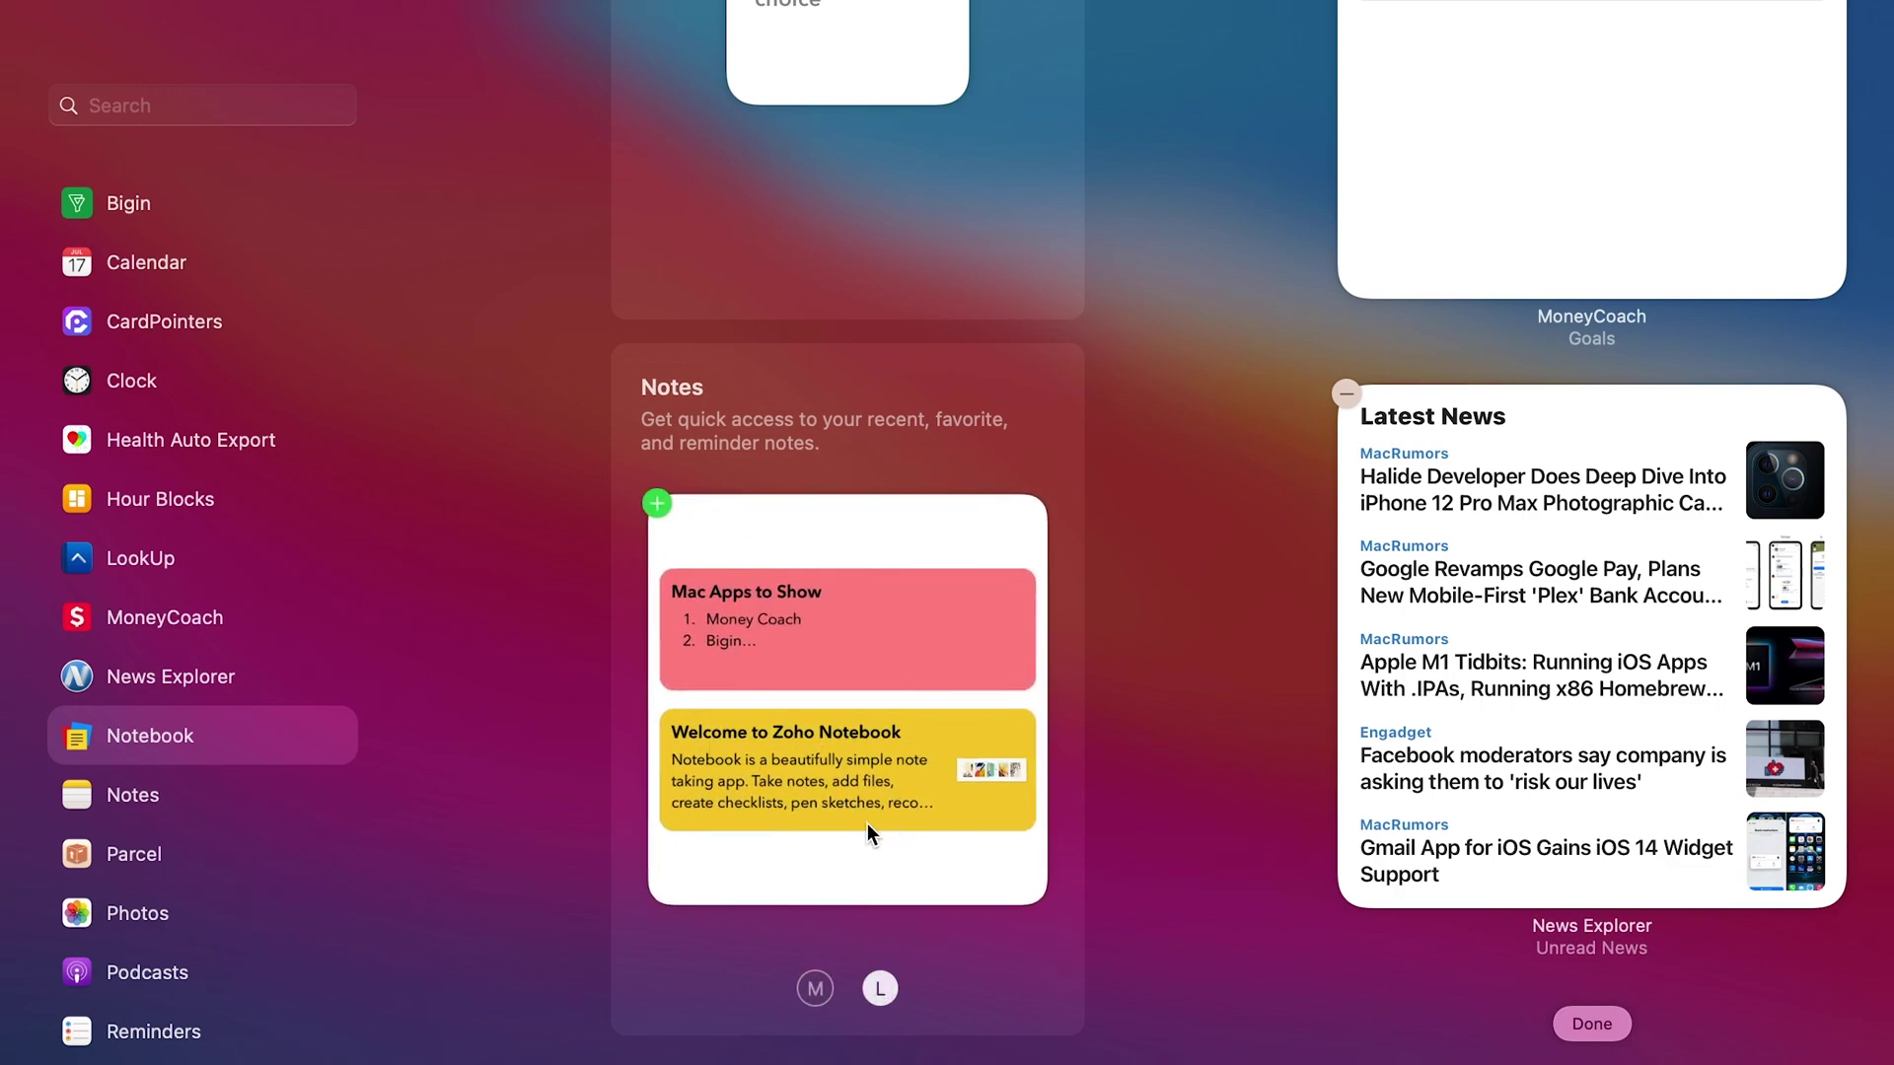
click(109, 795)
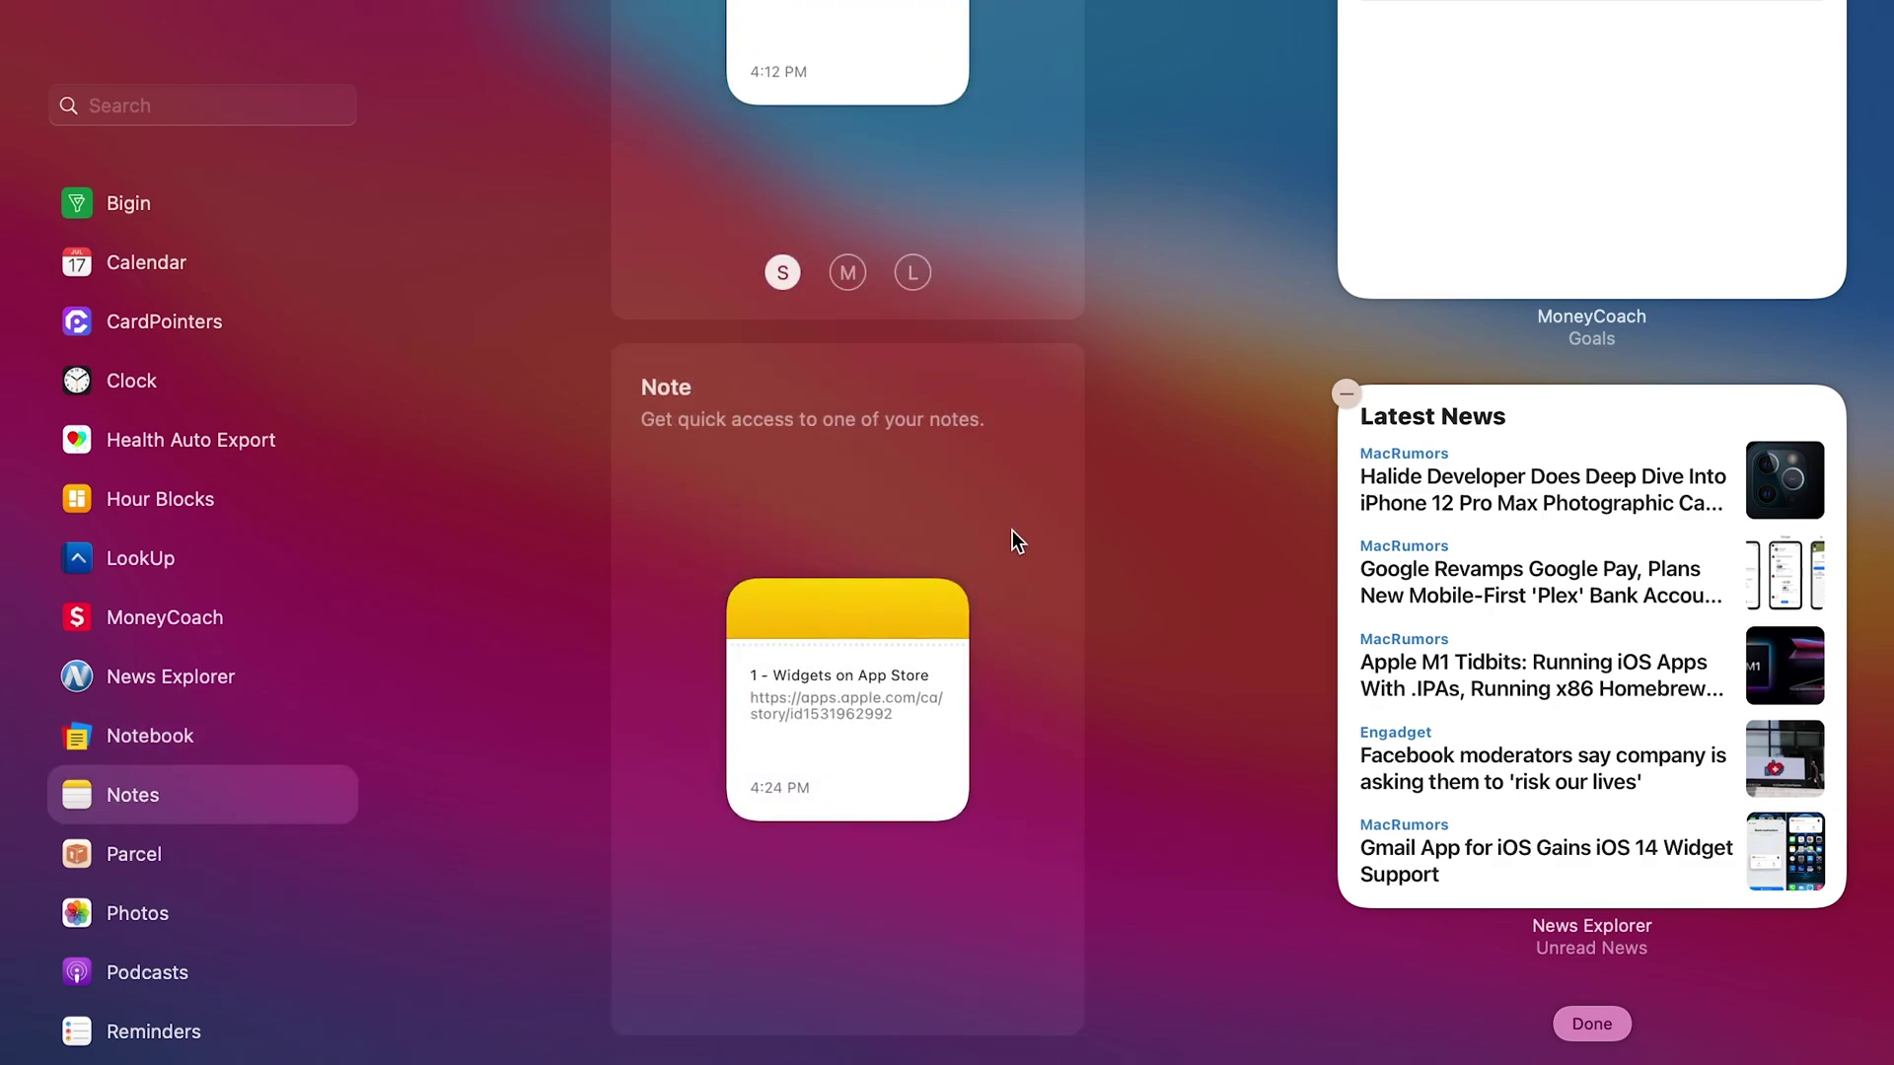
scroll(1012, 530, up, 5)
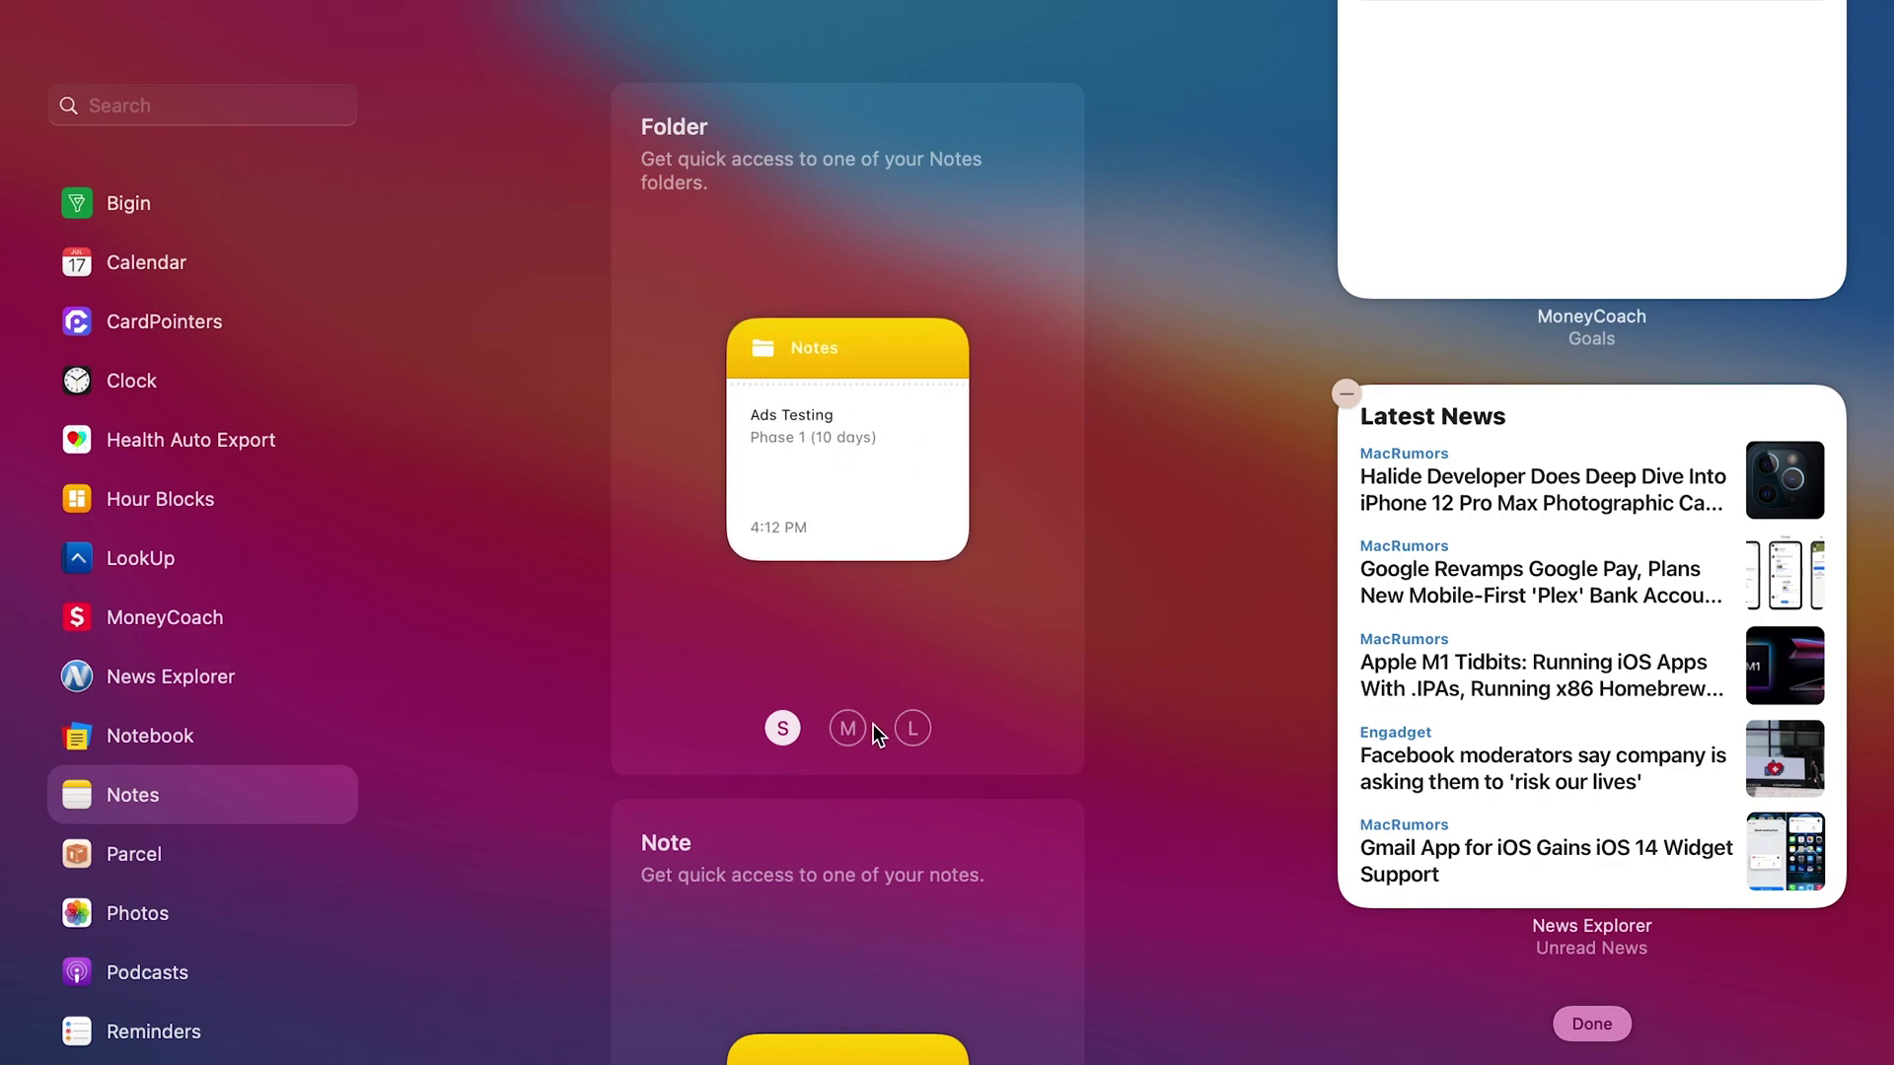
scroll(855, 736, down, 5)
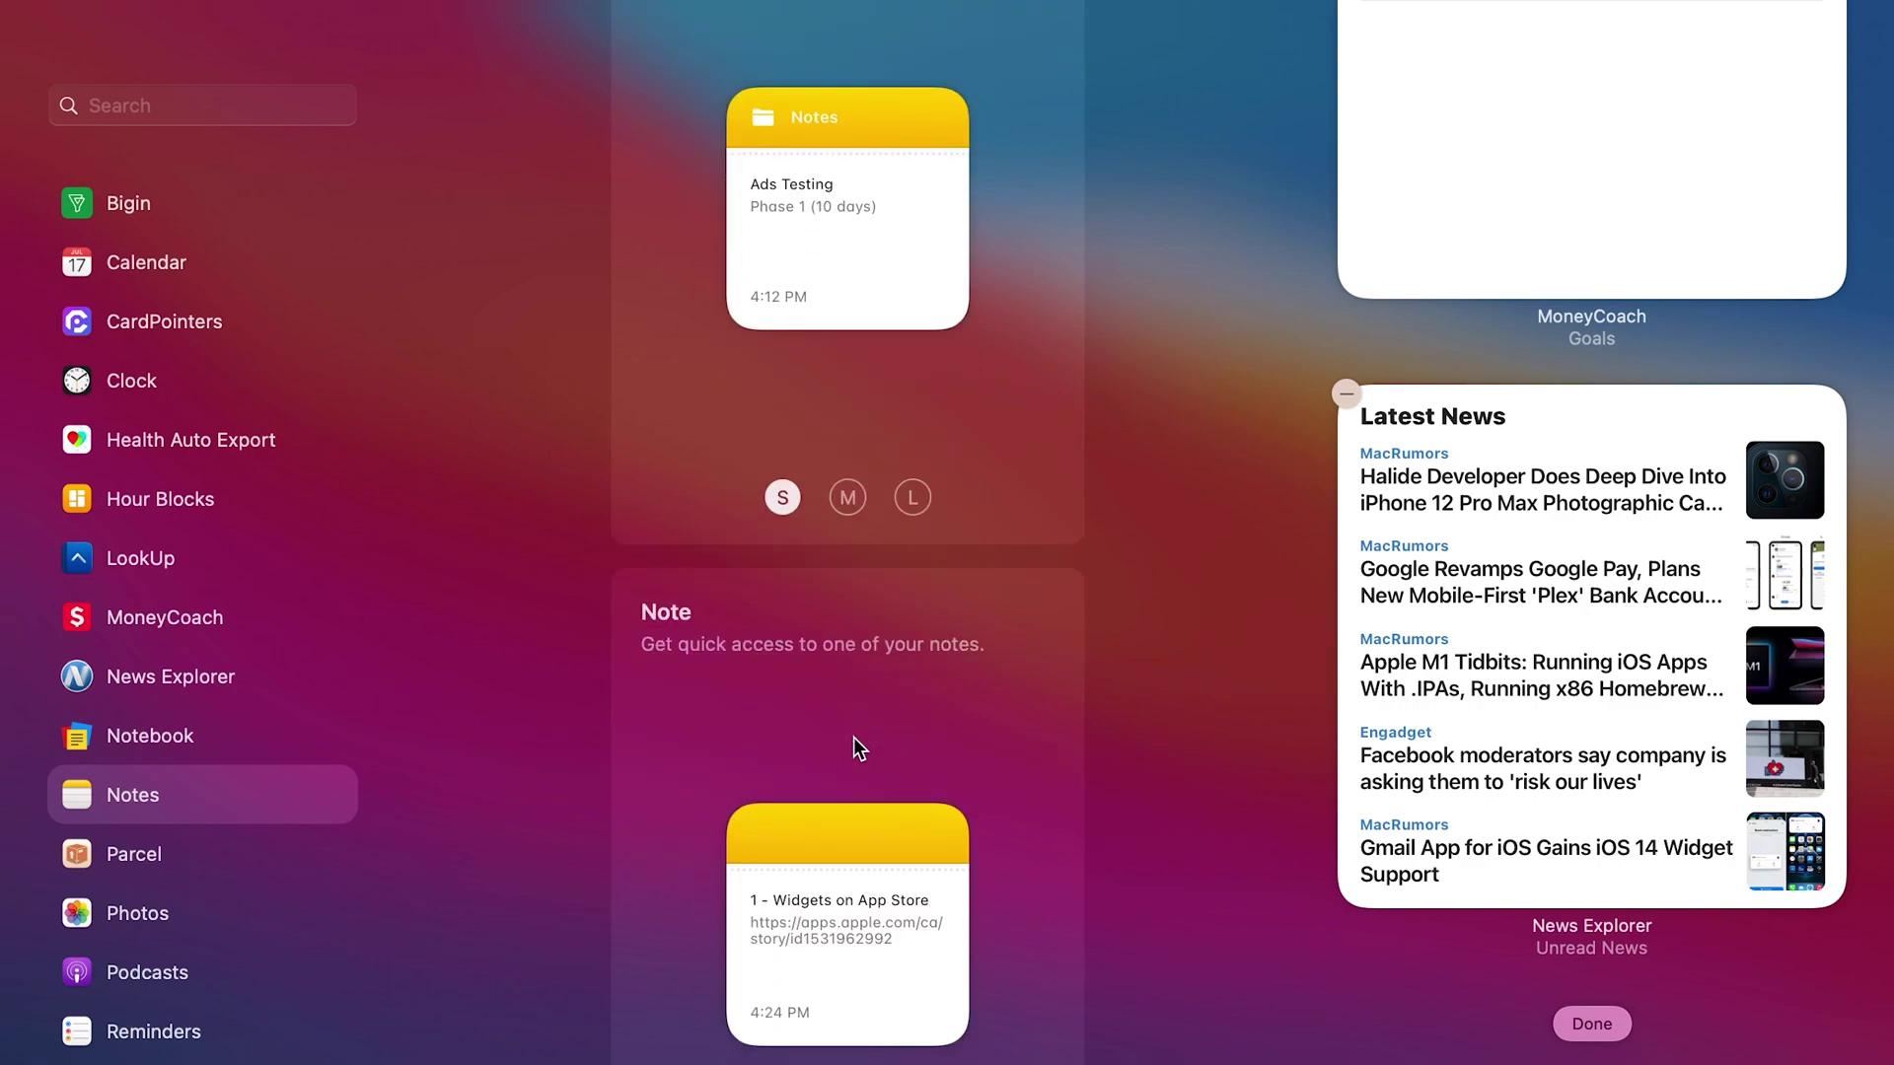
mouse_move(873, 714)
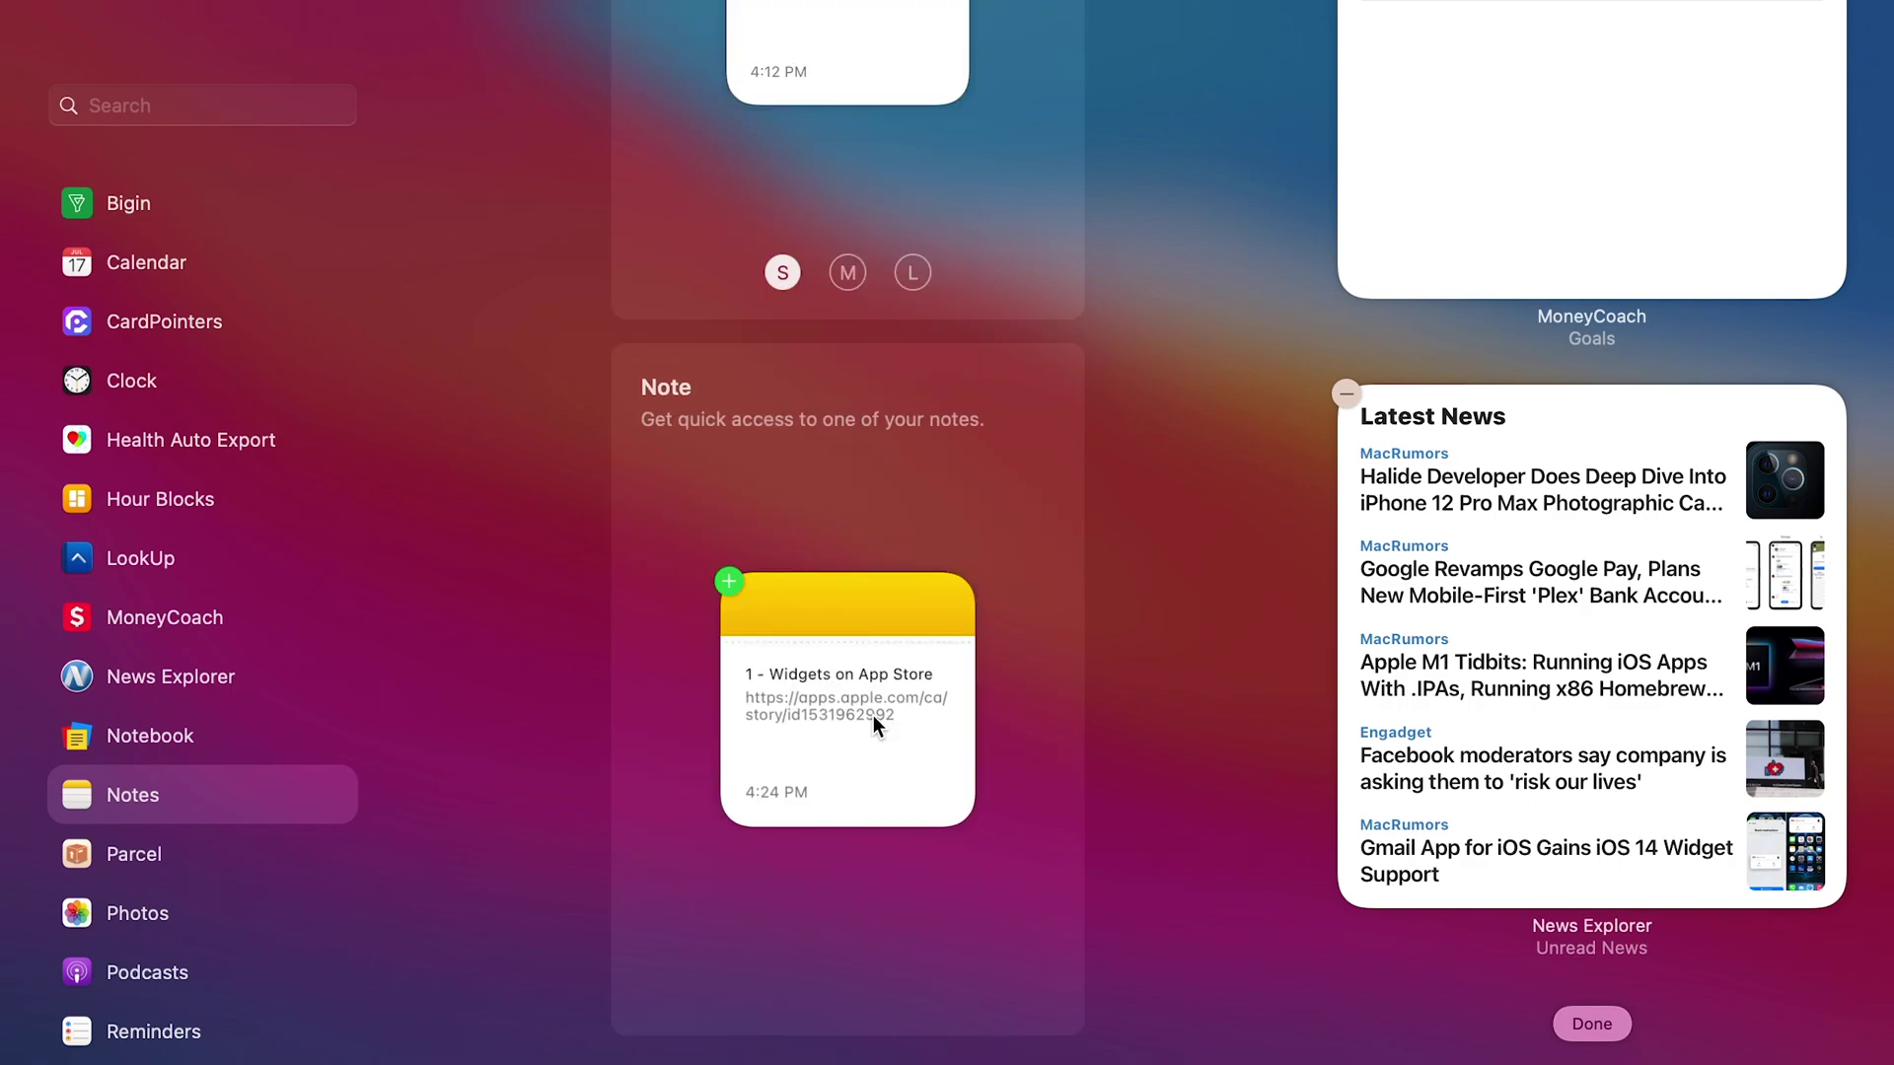
click(134, 854)
Add the Parcel Map widget to Notification Center, then remove it again.
scroll(643, 617, up, 5)
mouse_move(641, 616)
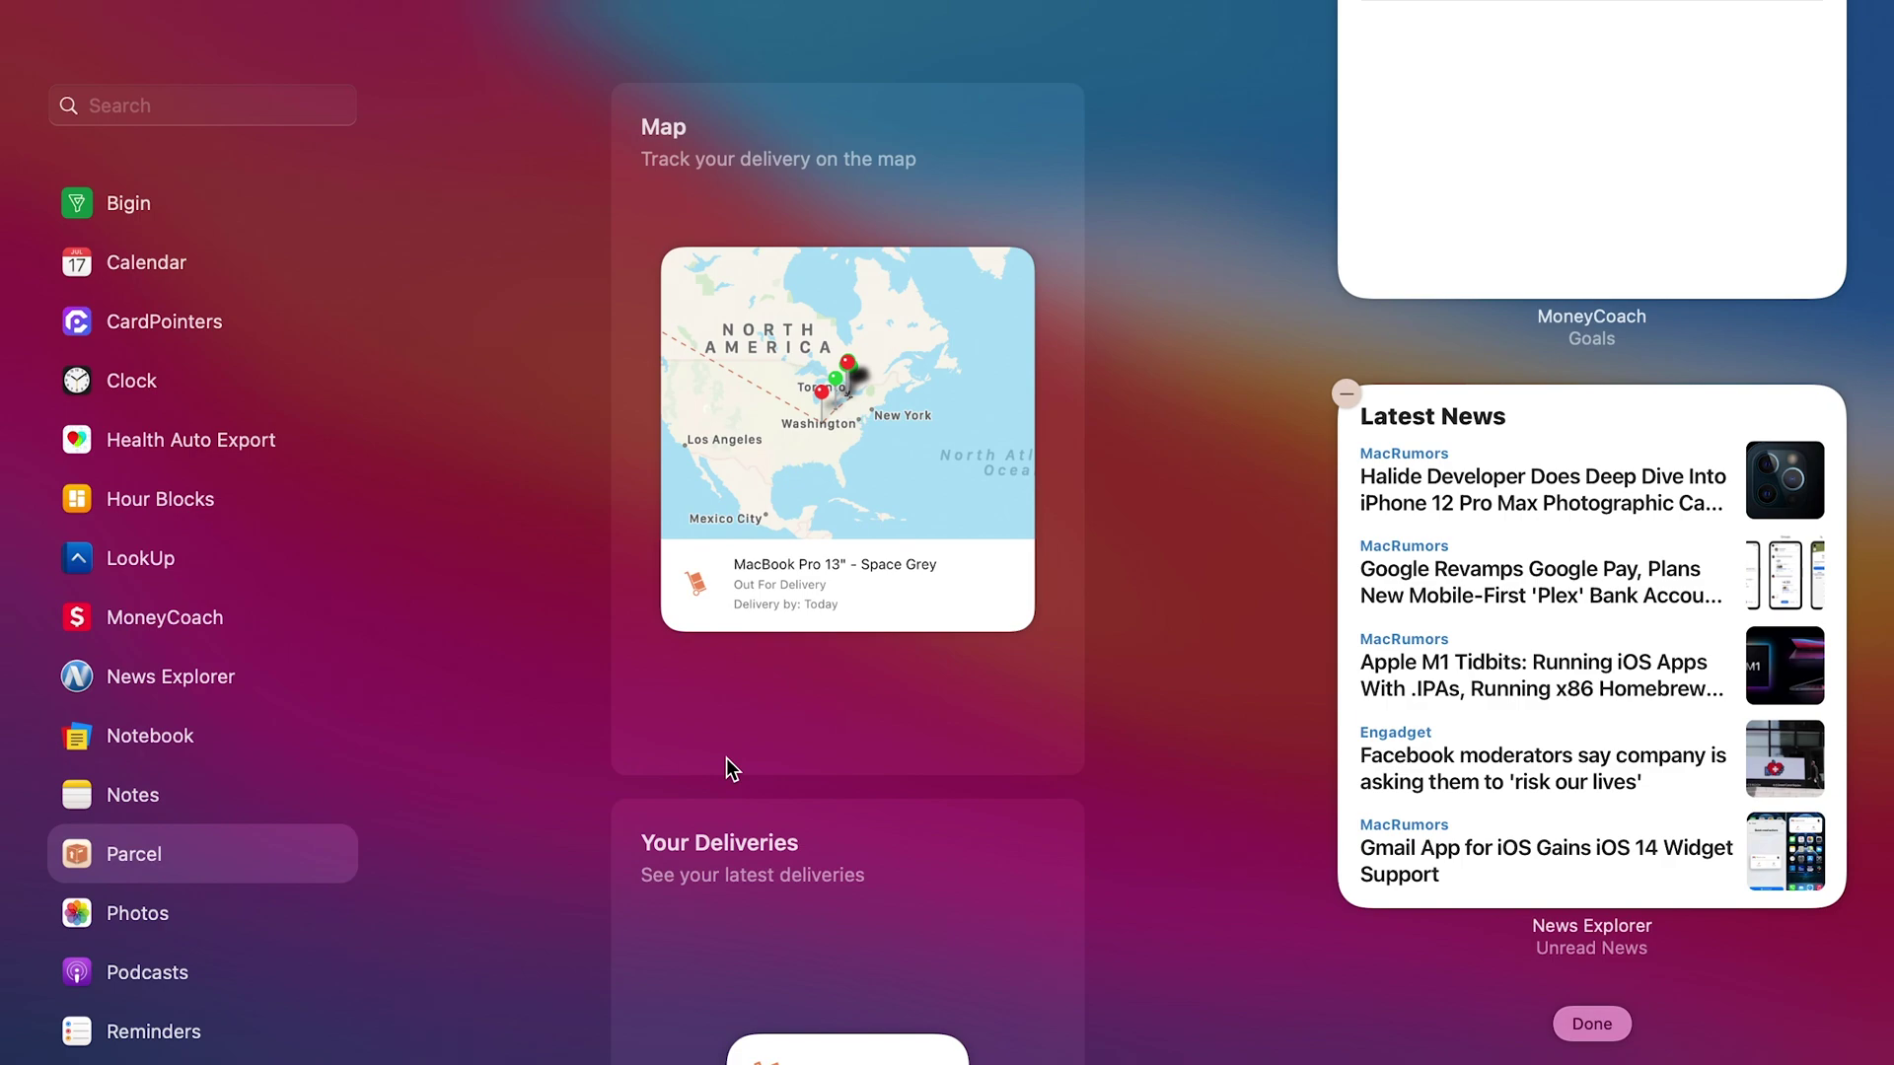
mouse_move(872, 607)
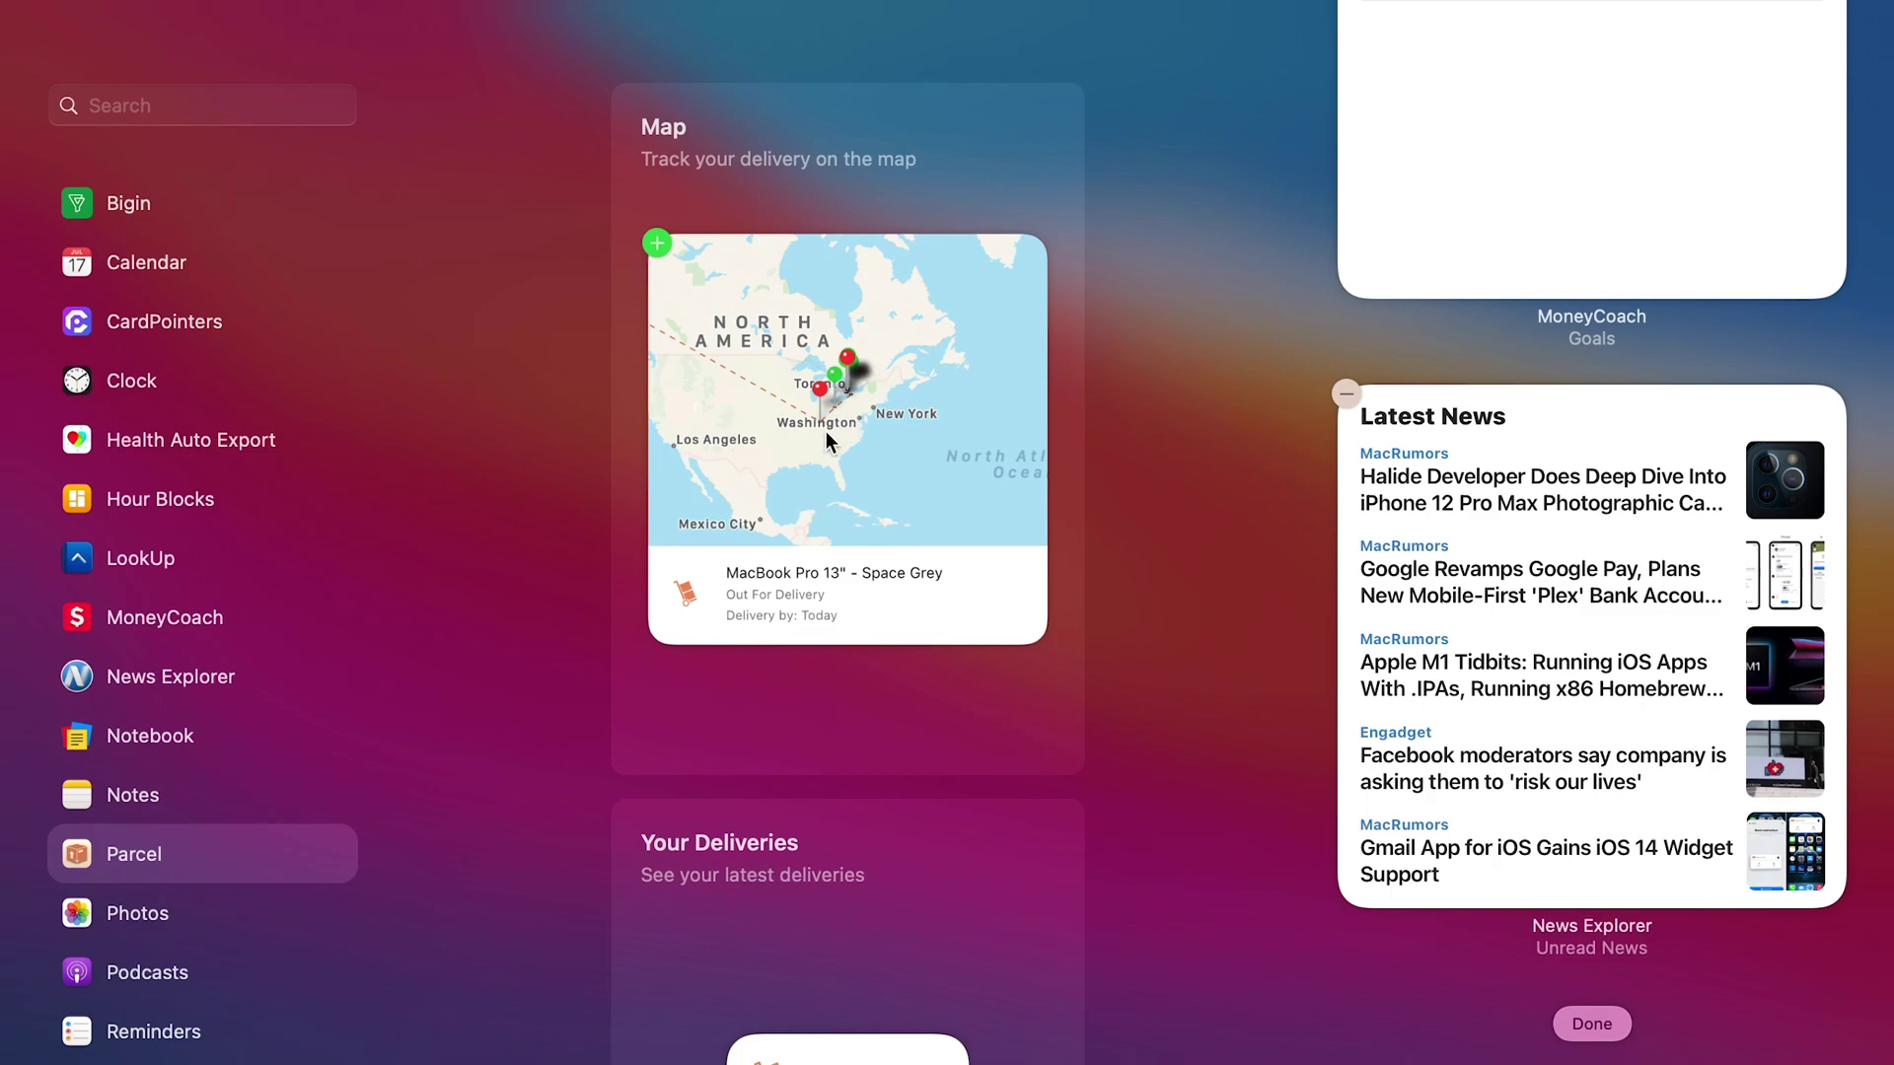
click(788, 363)
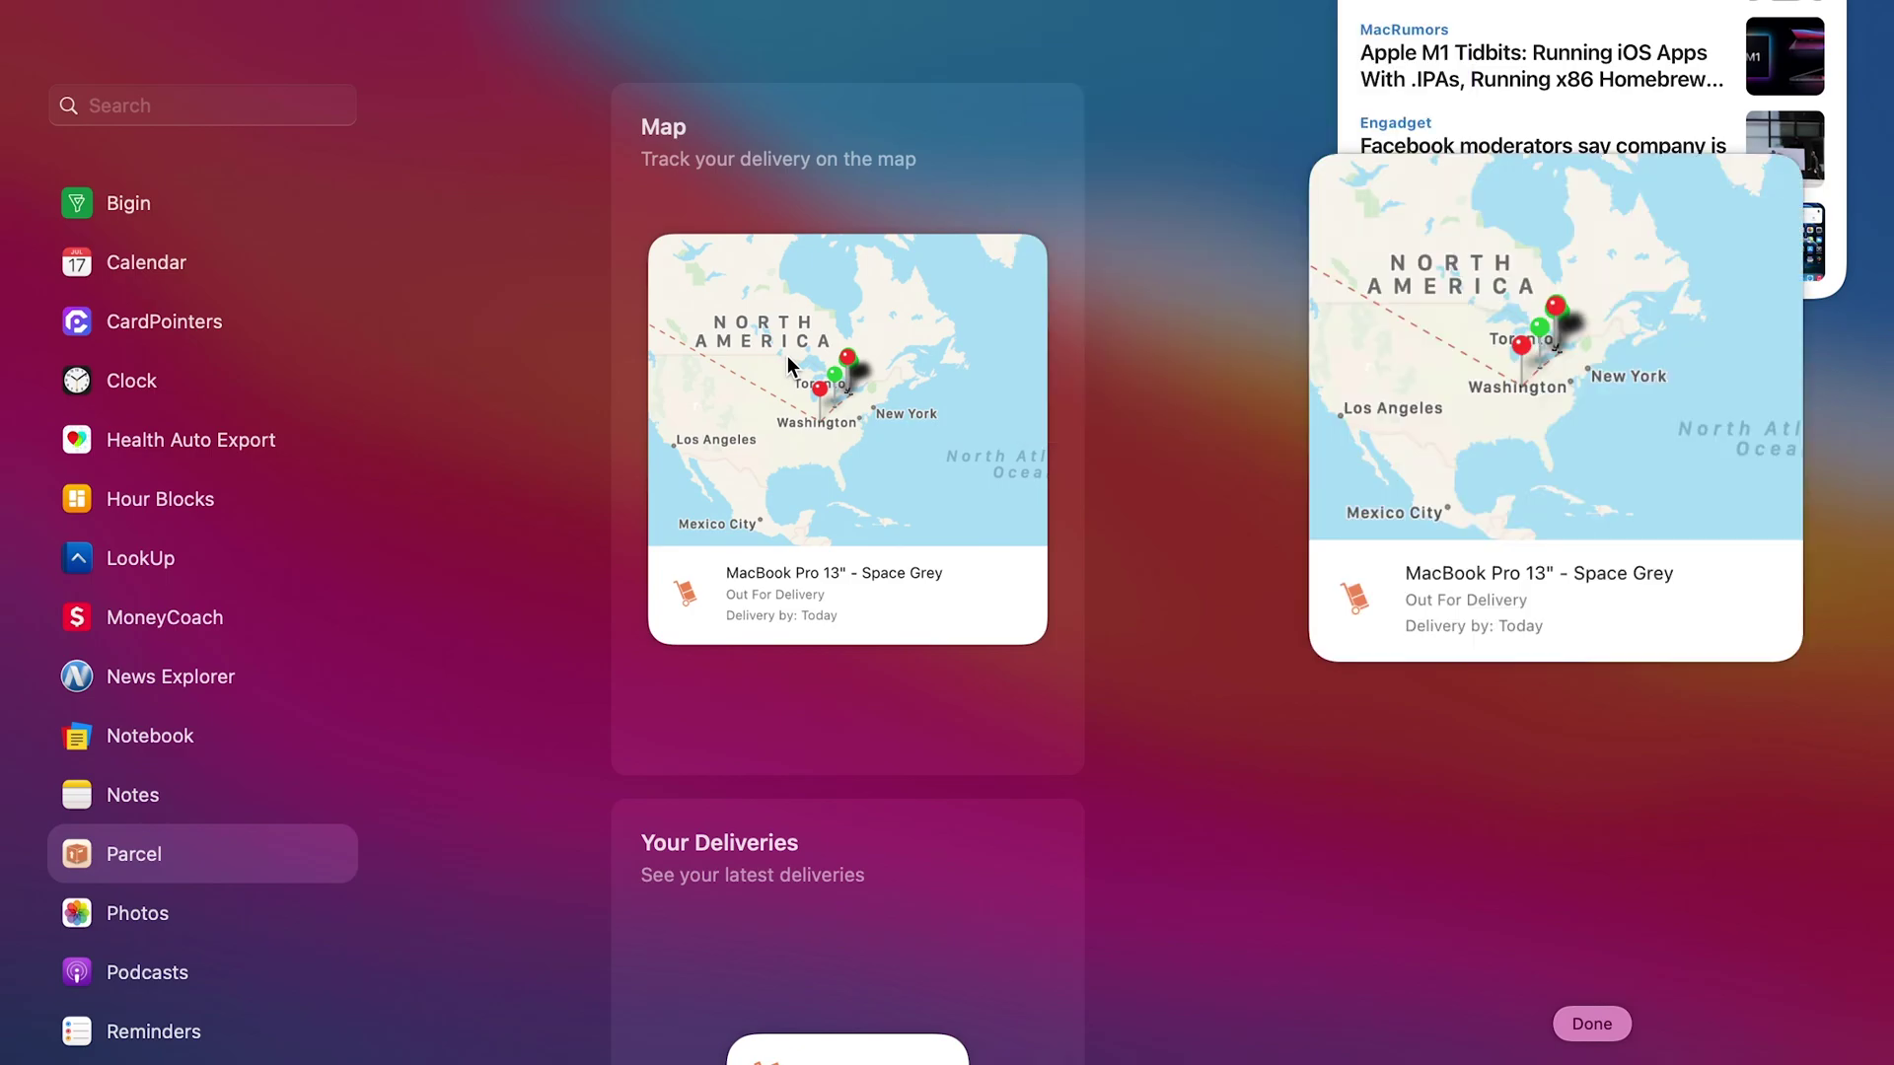
mouse_move(1647, 807)
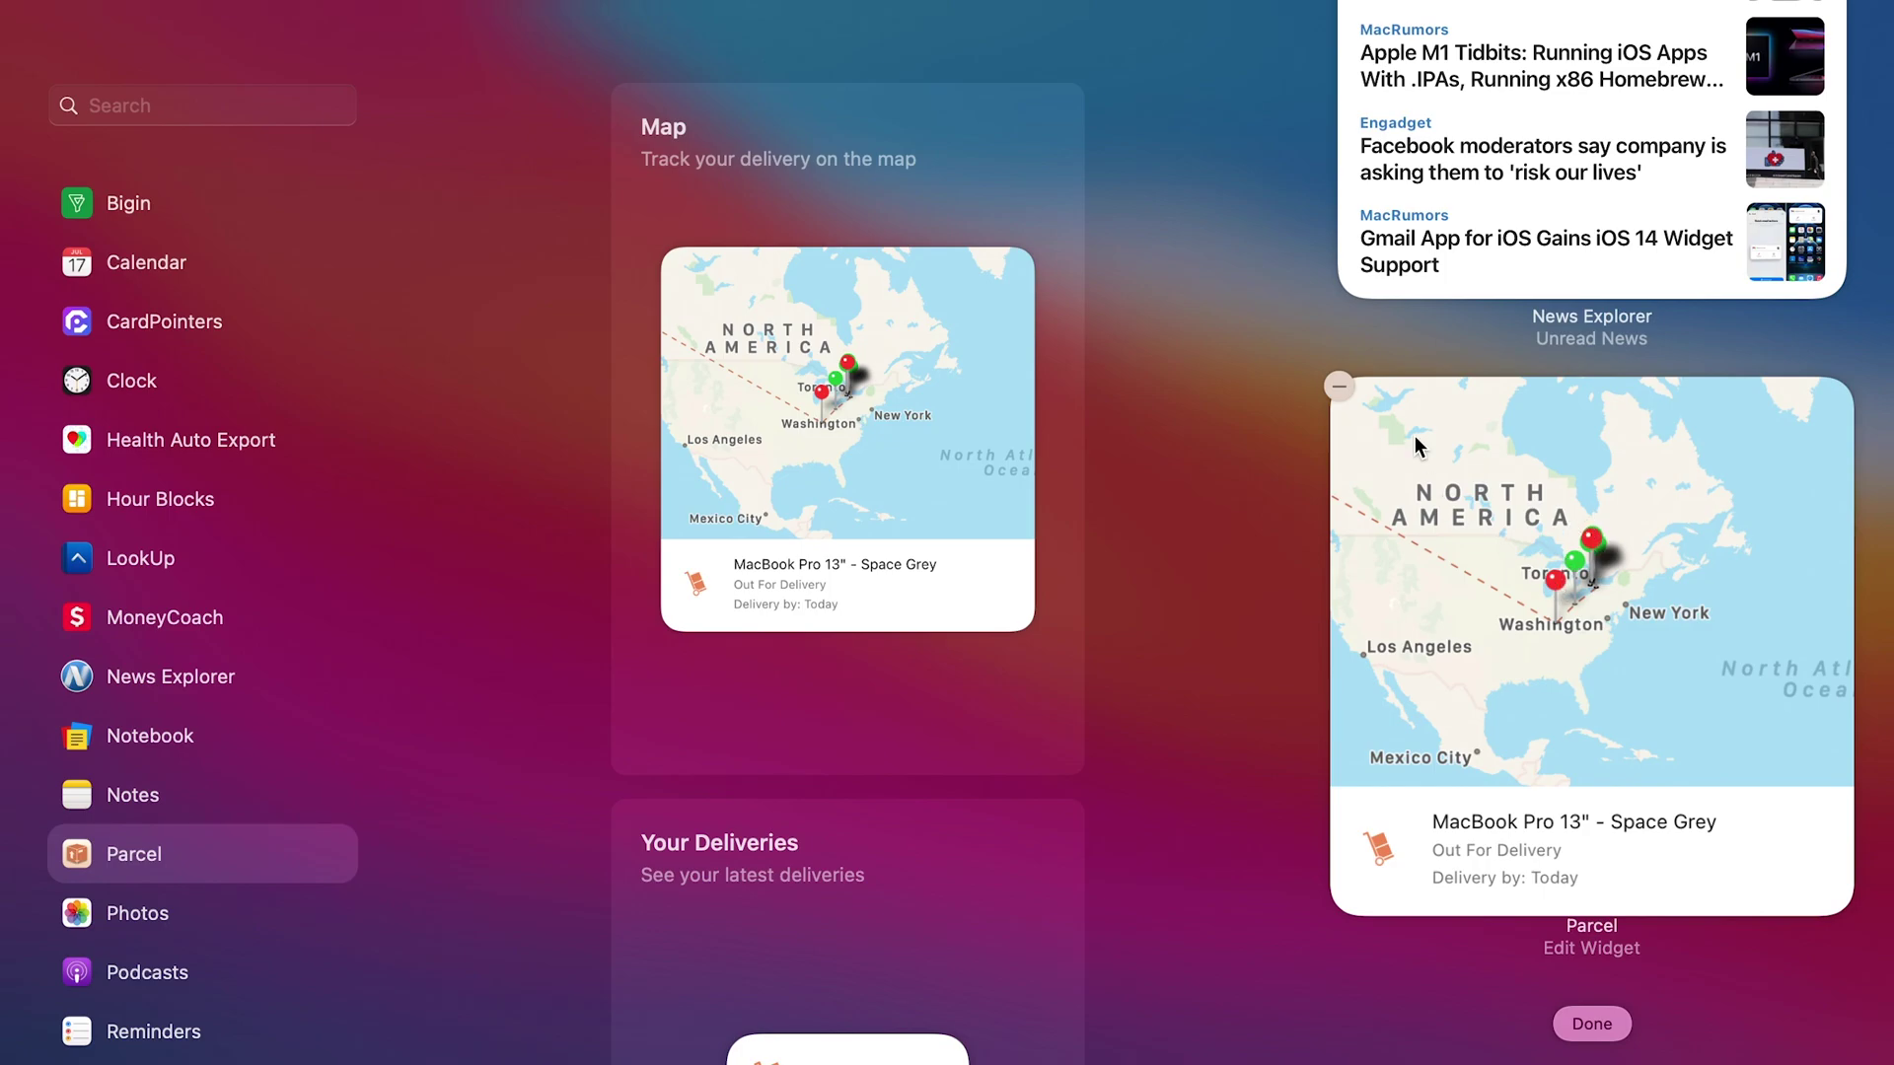
click(1339, 386)
Preview Your Deliveries at medium and large sizes, then move down to Photos.
scroll(781, 647, down, 5)
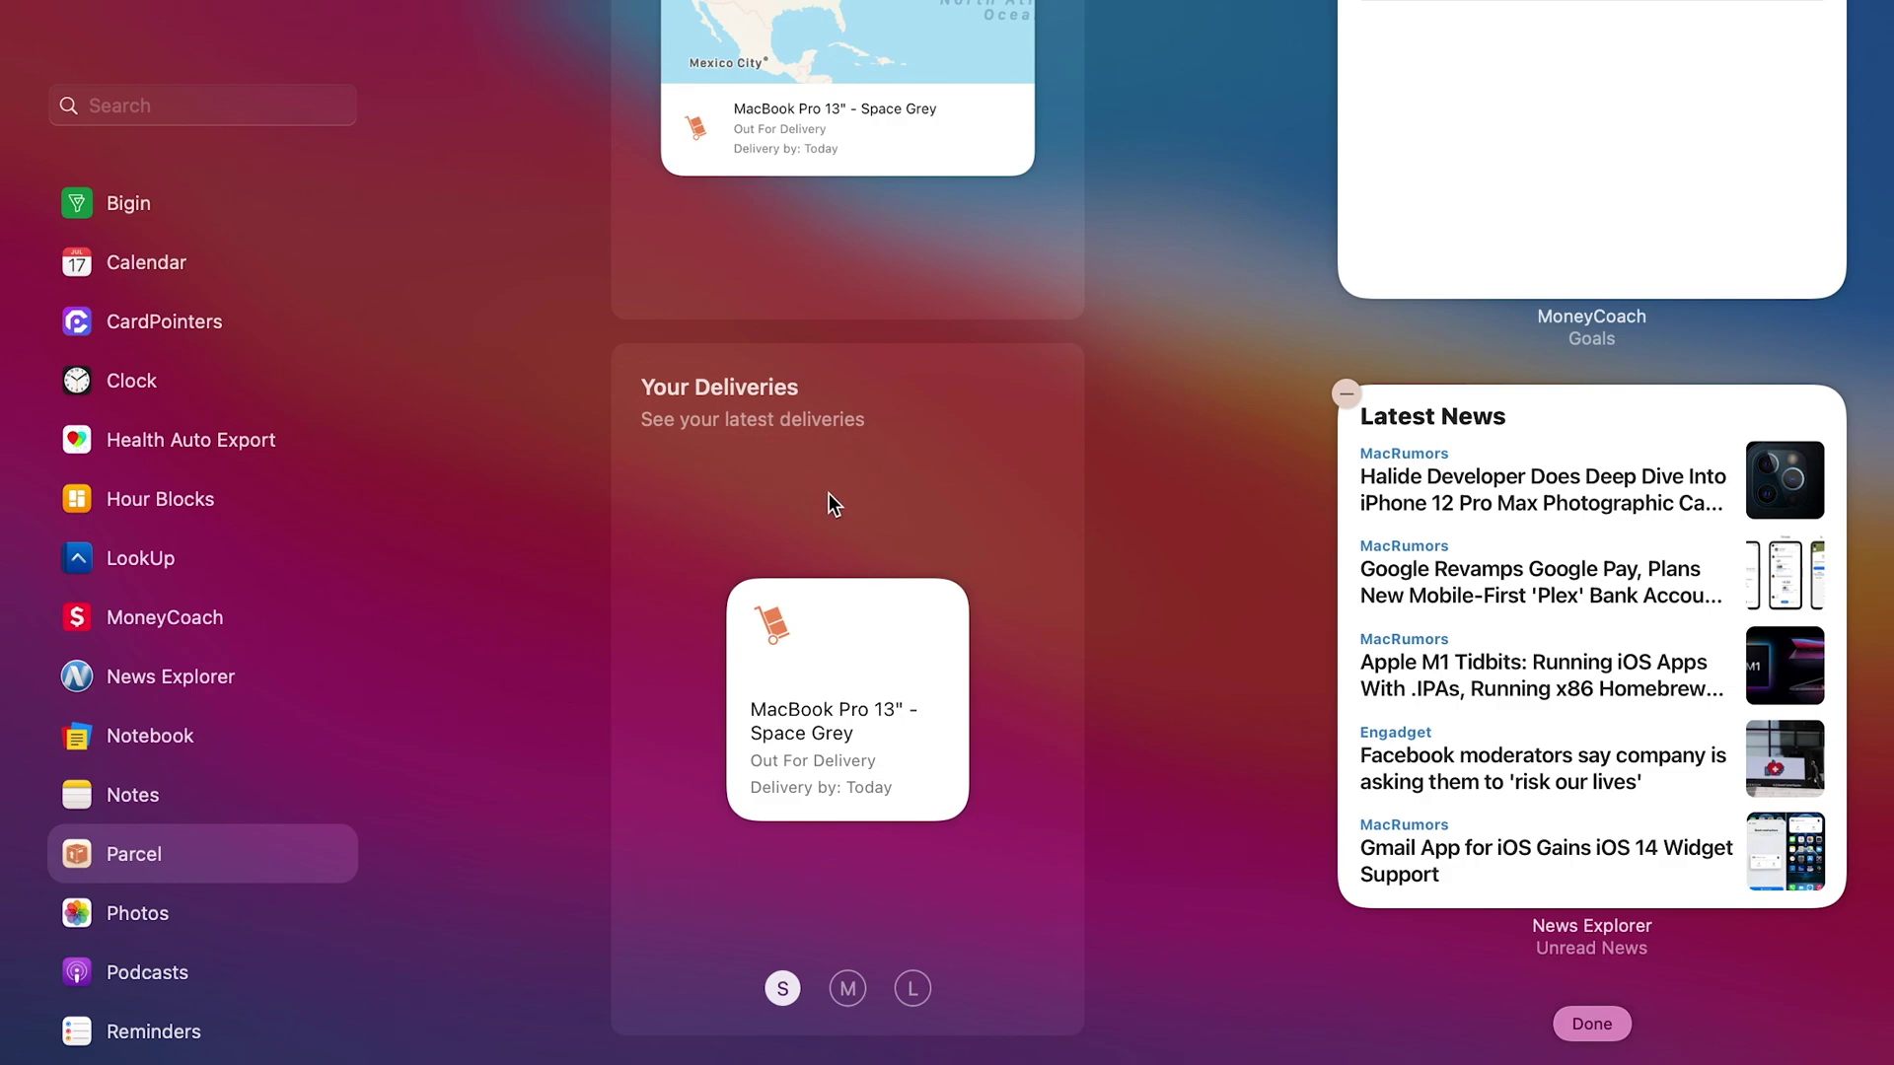
click(850, 991)
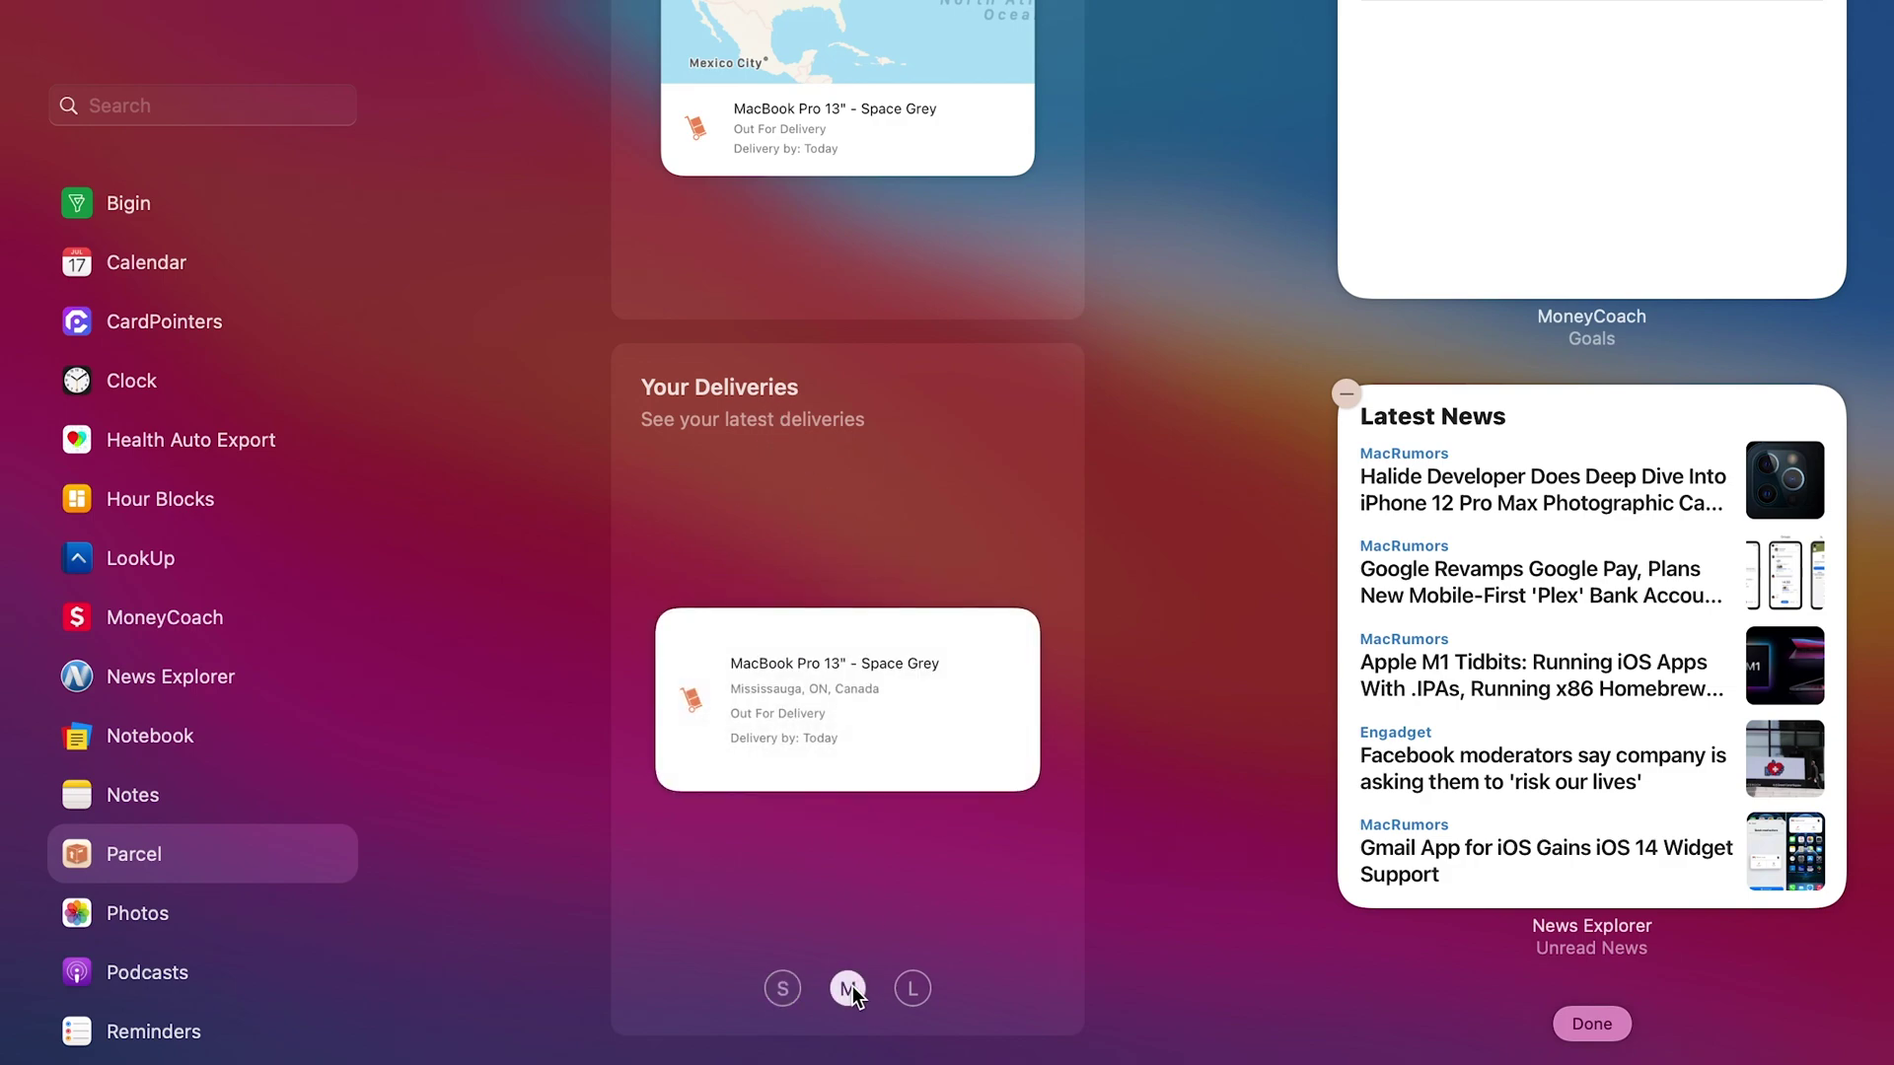
click(913, 989)
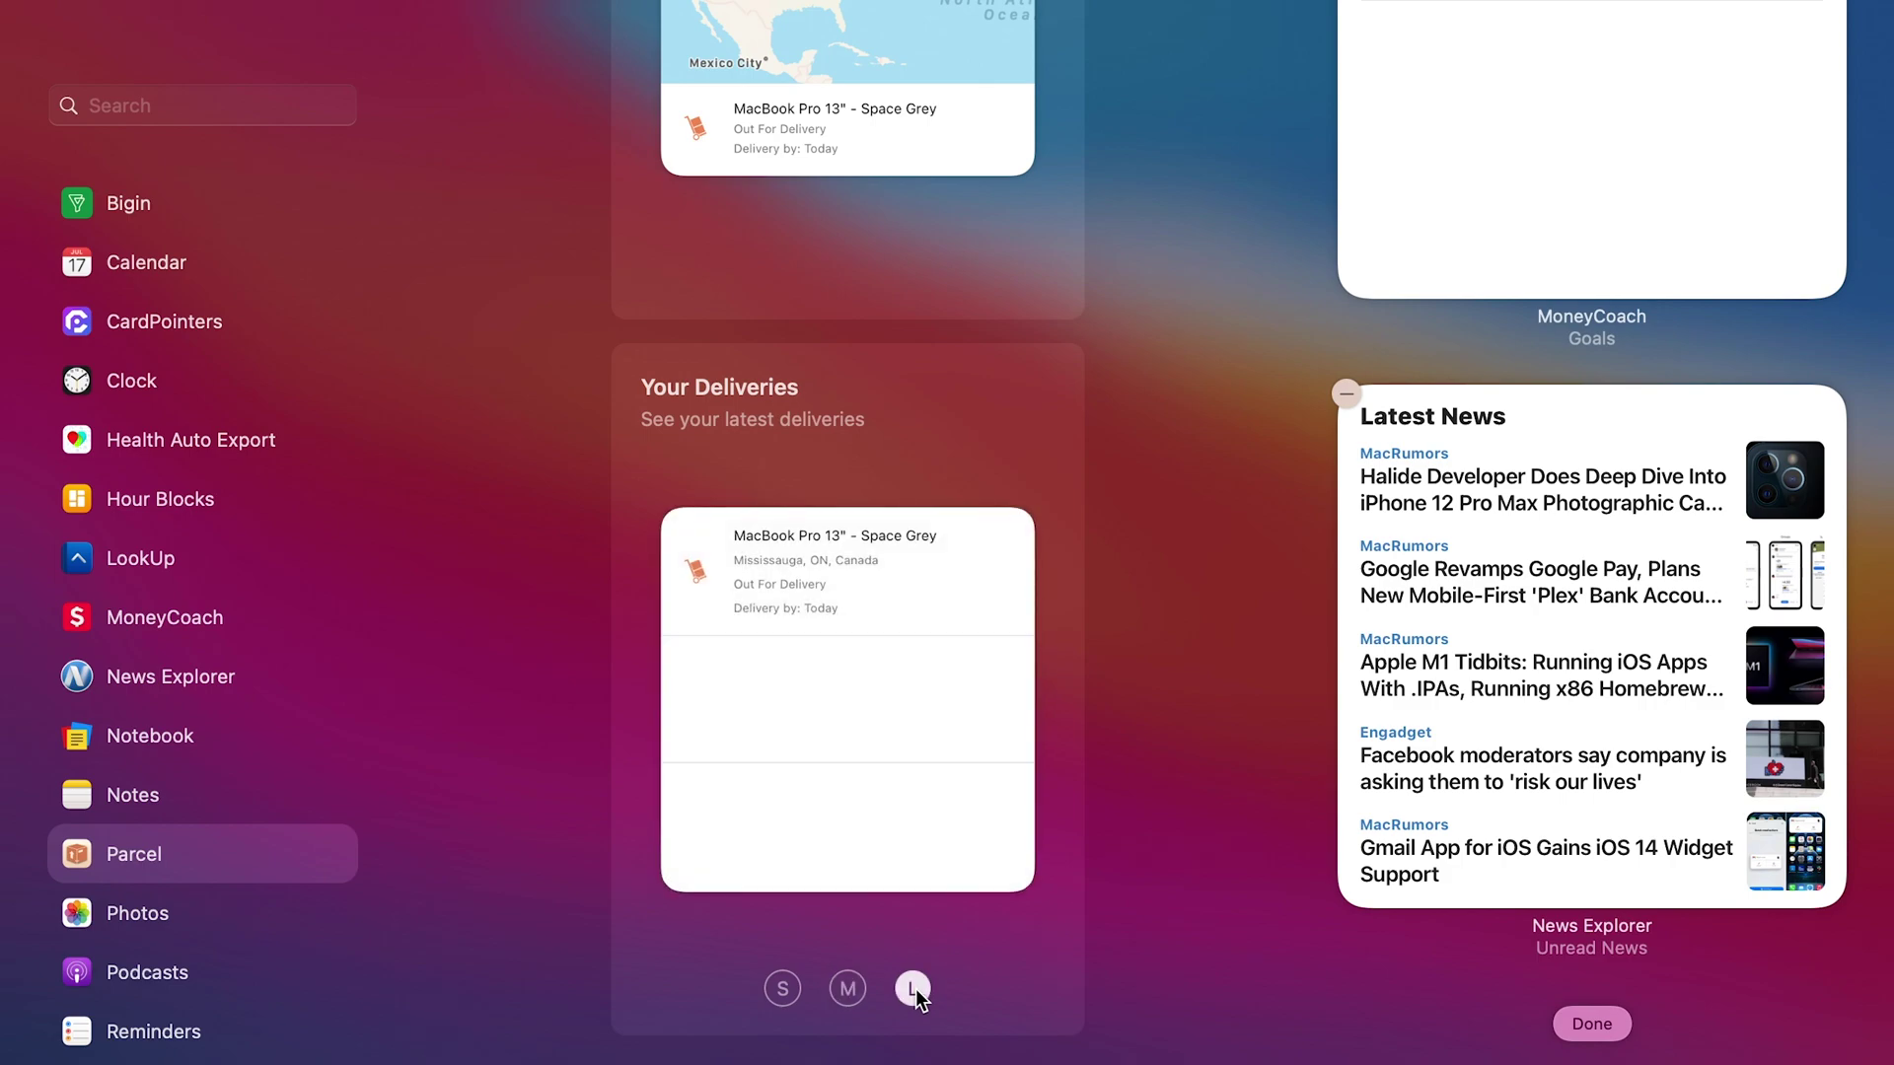
key(Down)
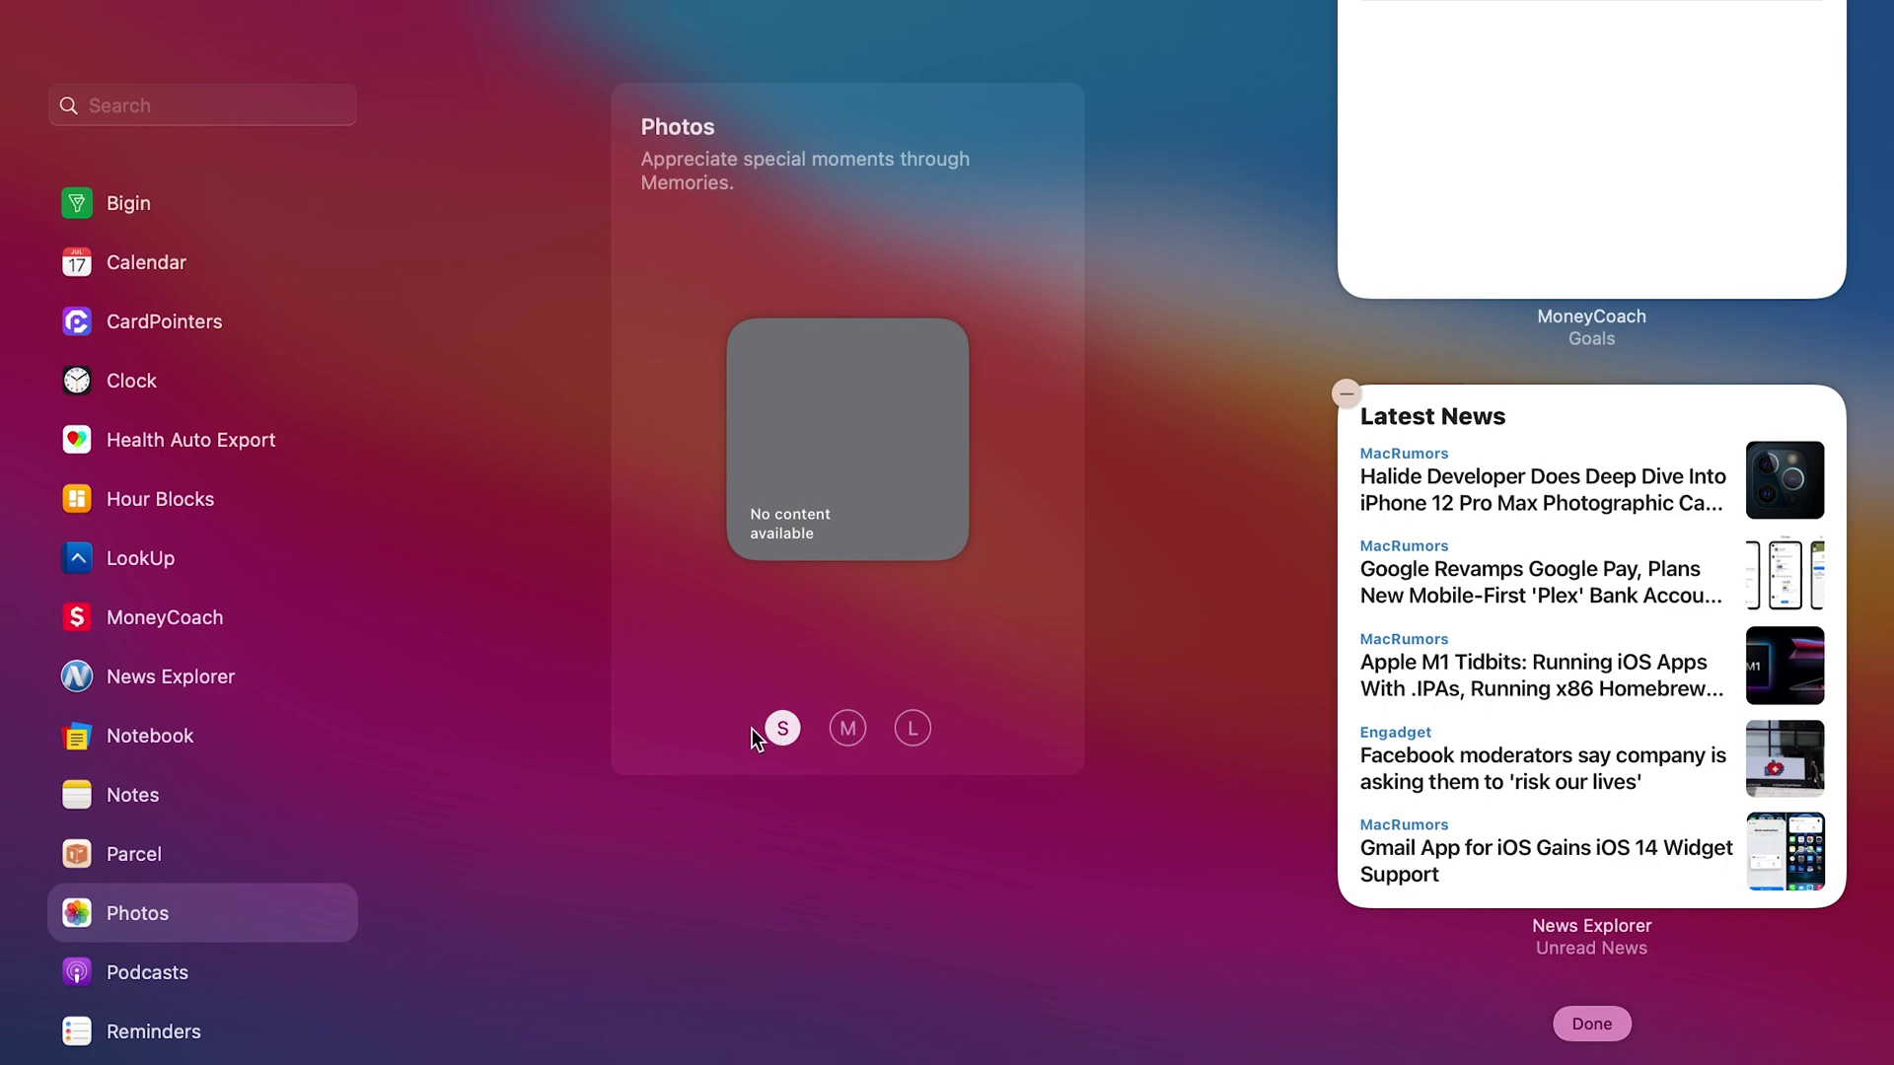
Preview the Photos widget at medium and large sizes.
click(848, 730)
click(912, 730)
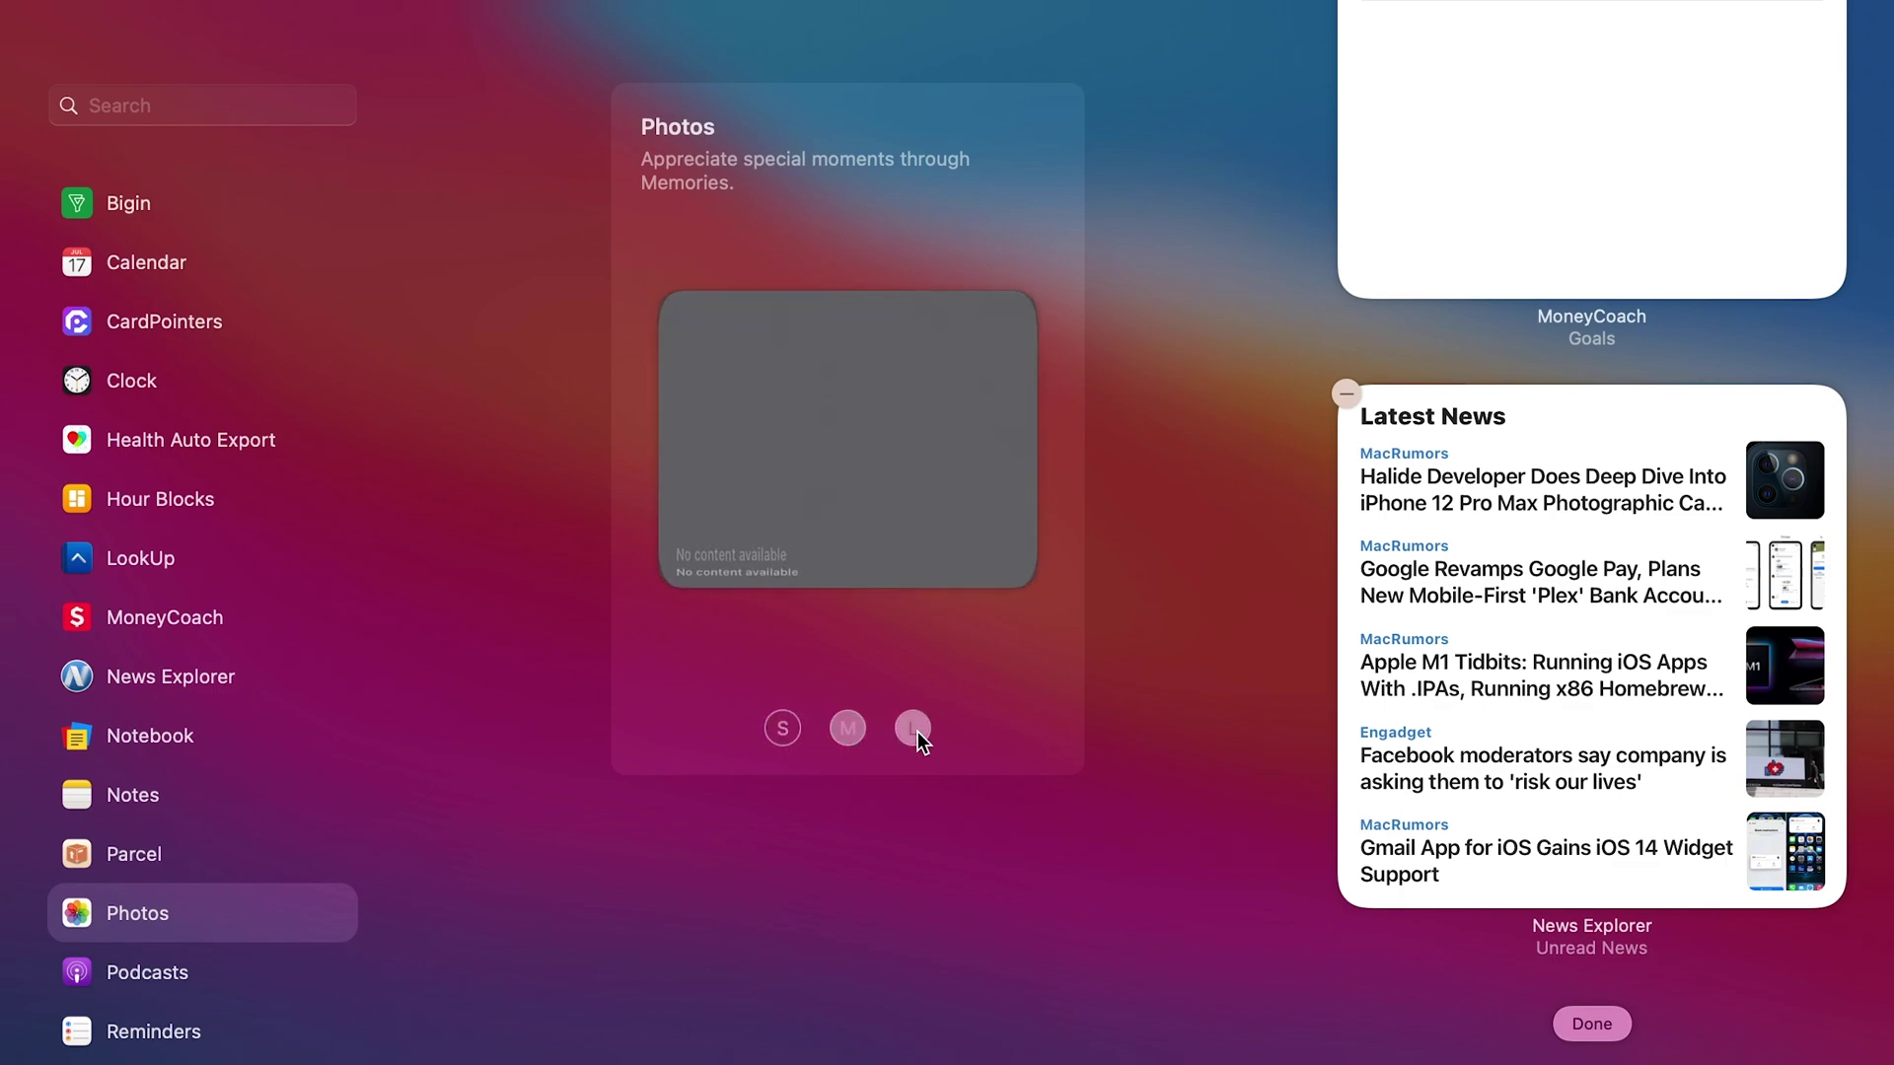
scroll(192, 942, down, 2)
scroll(194, 942, down, 5)
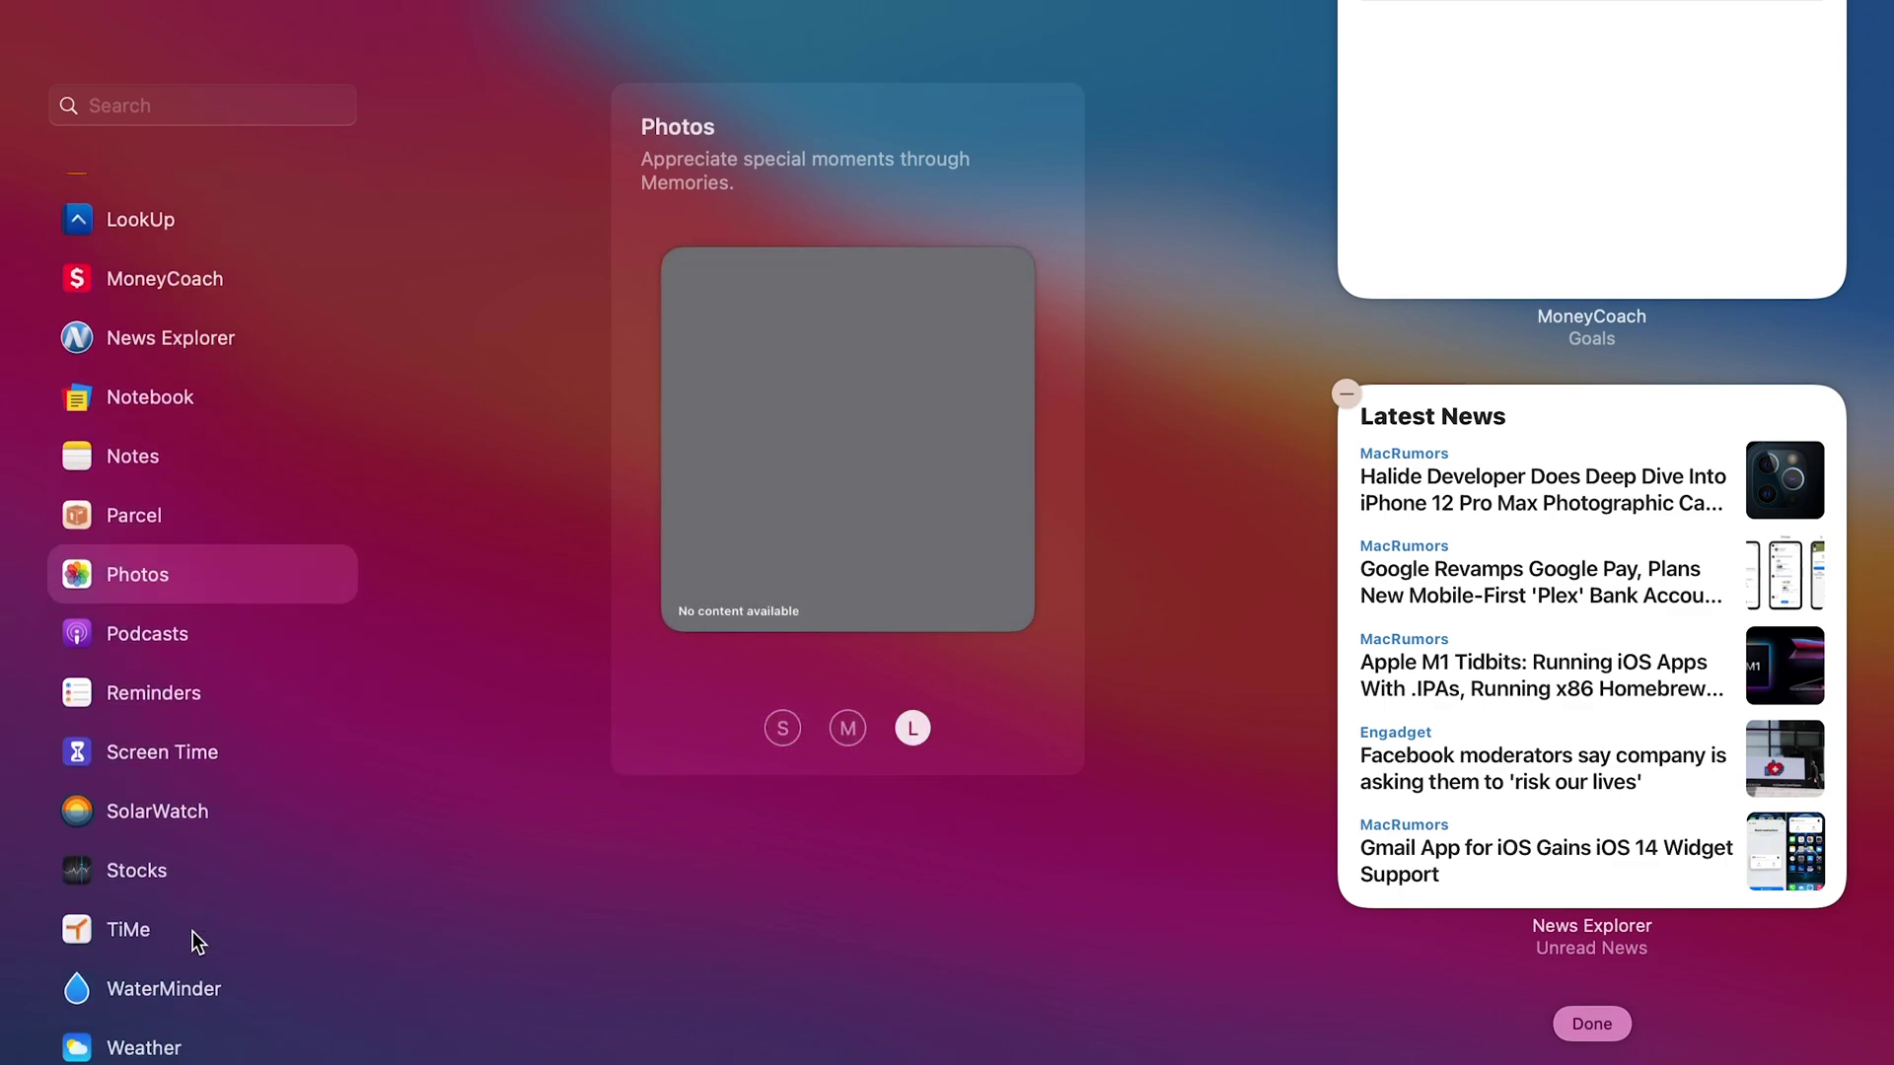
Preview Podcasts' Up Next widget at medium and large, then select Reminders.
click(156, 620)
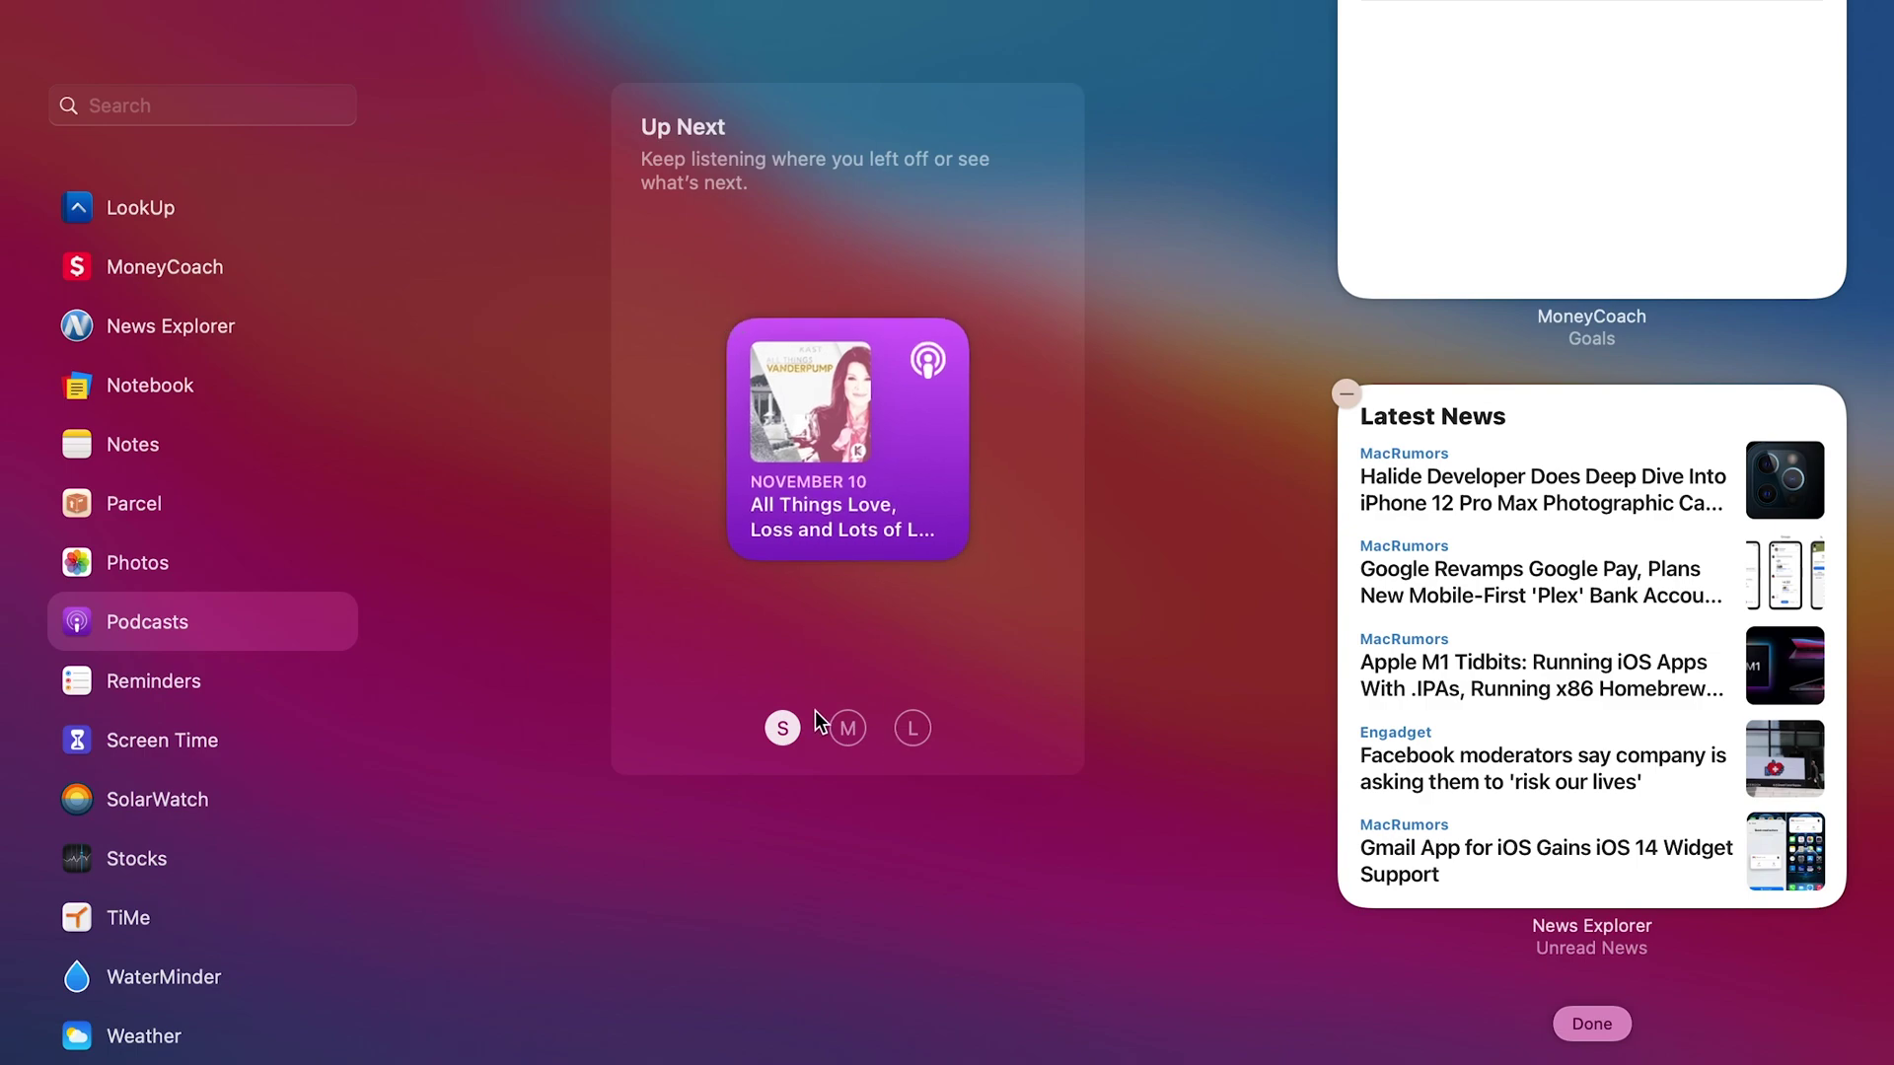
mouse_move(845, 370)
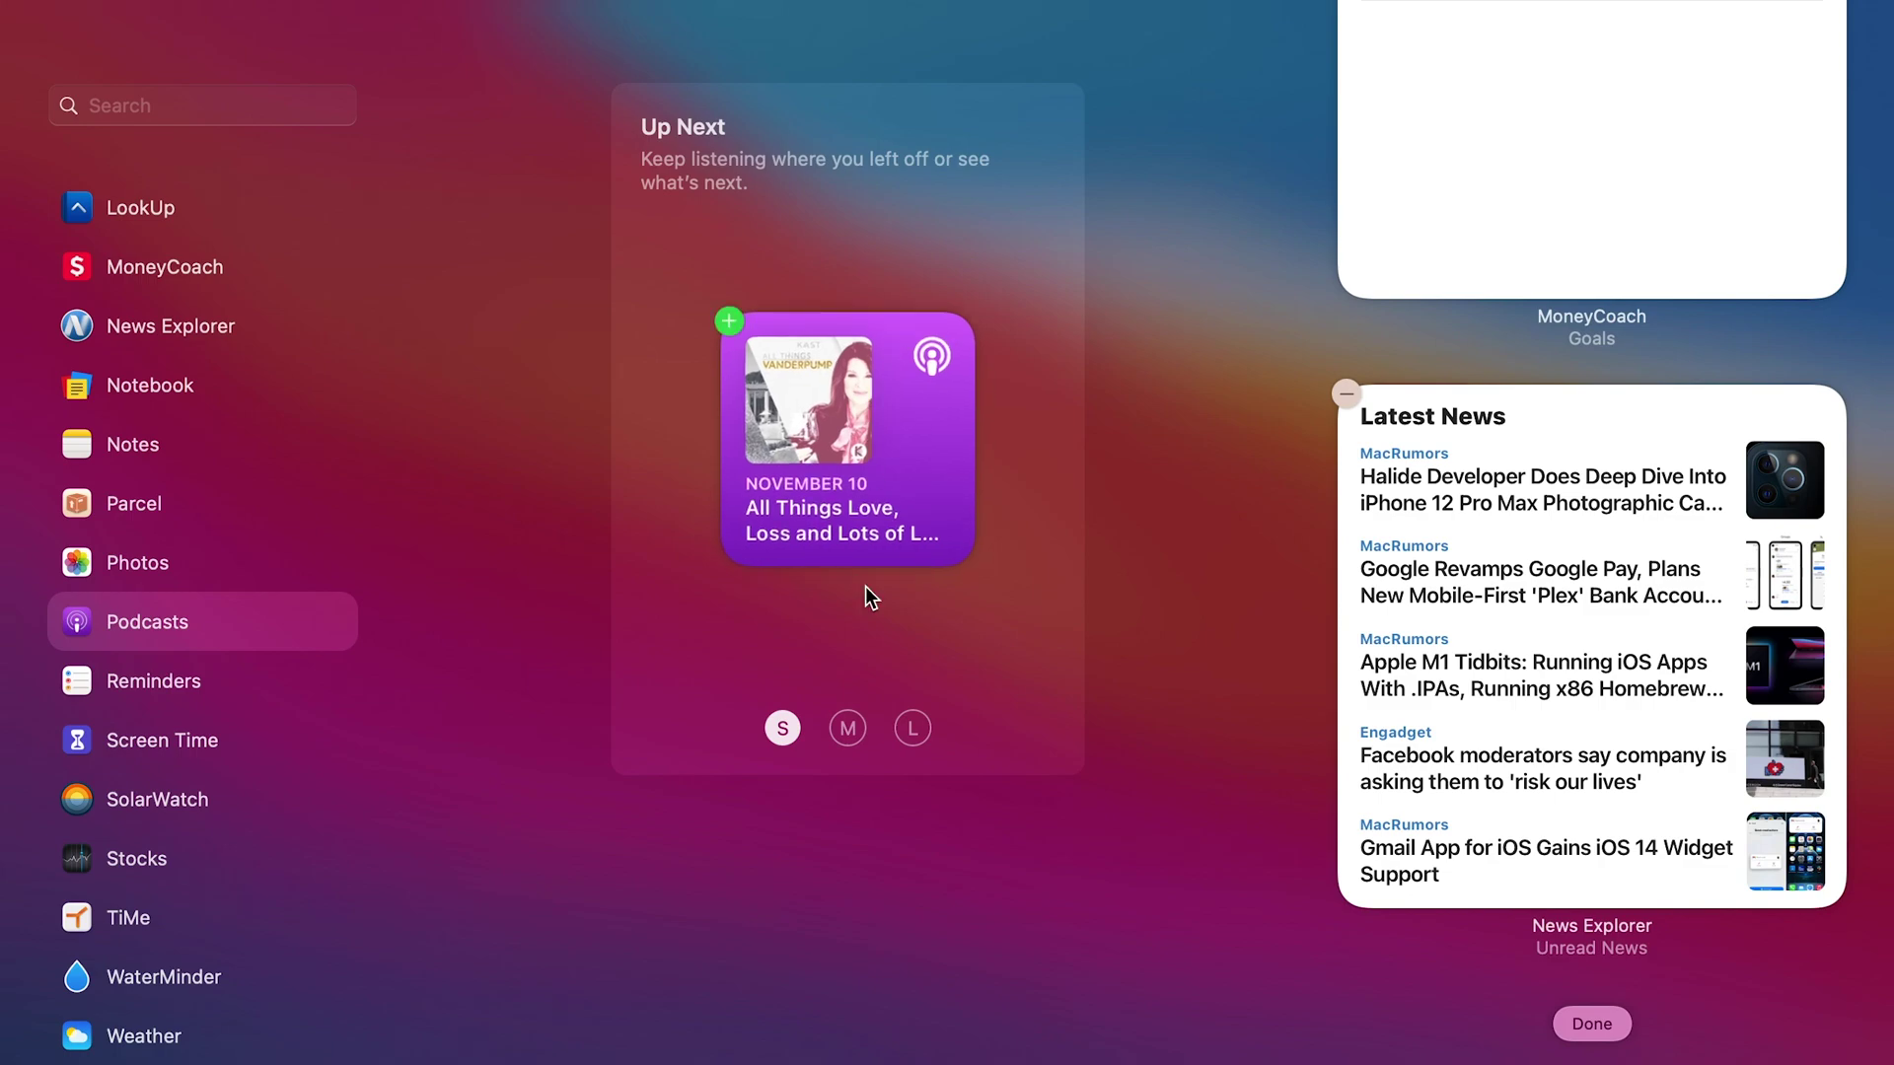
click(845, 732)
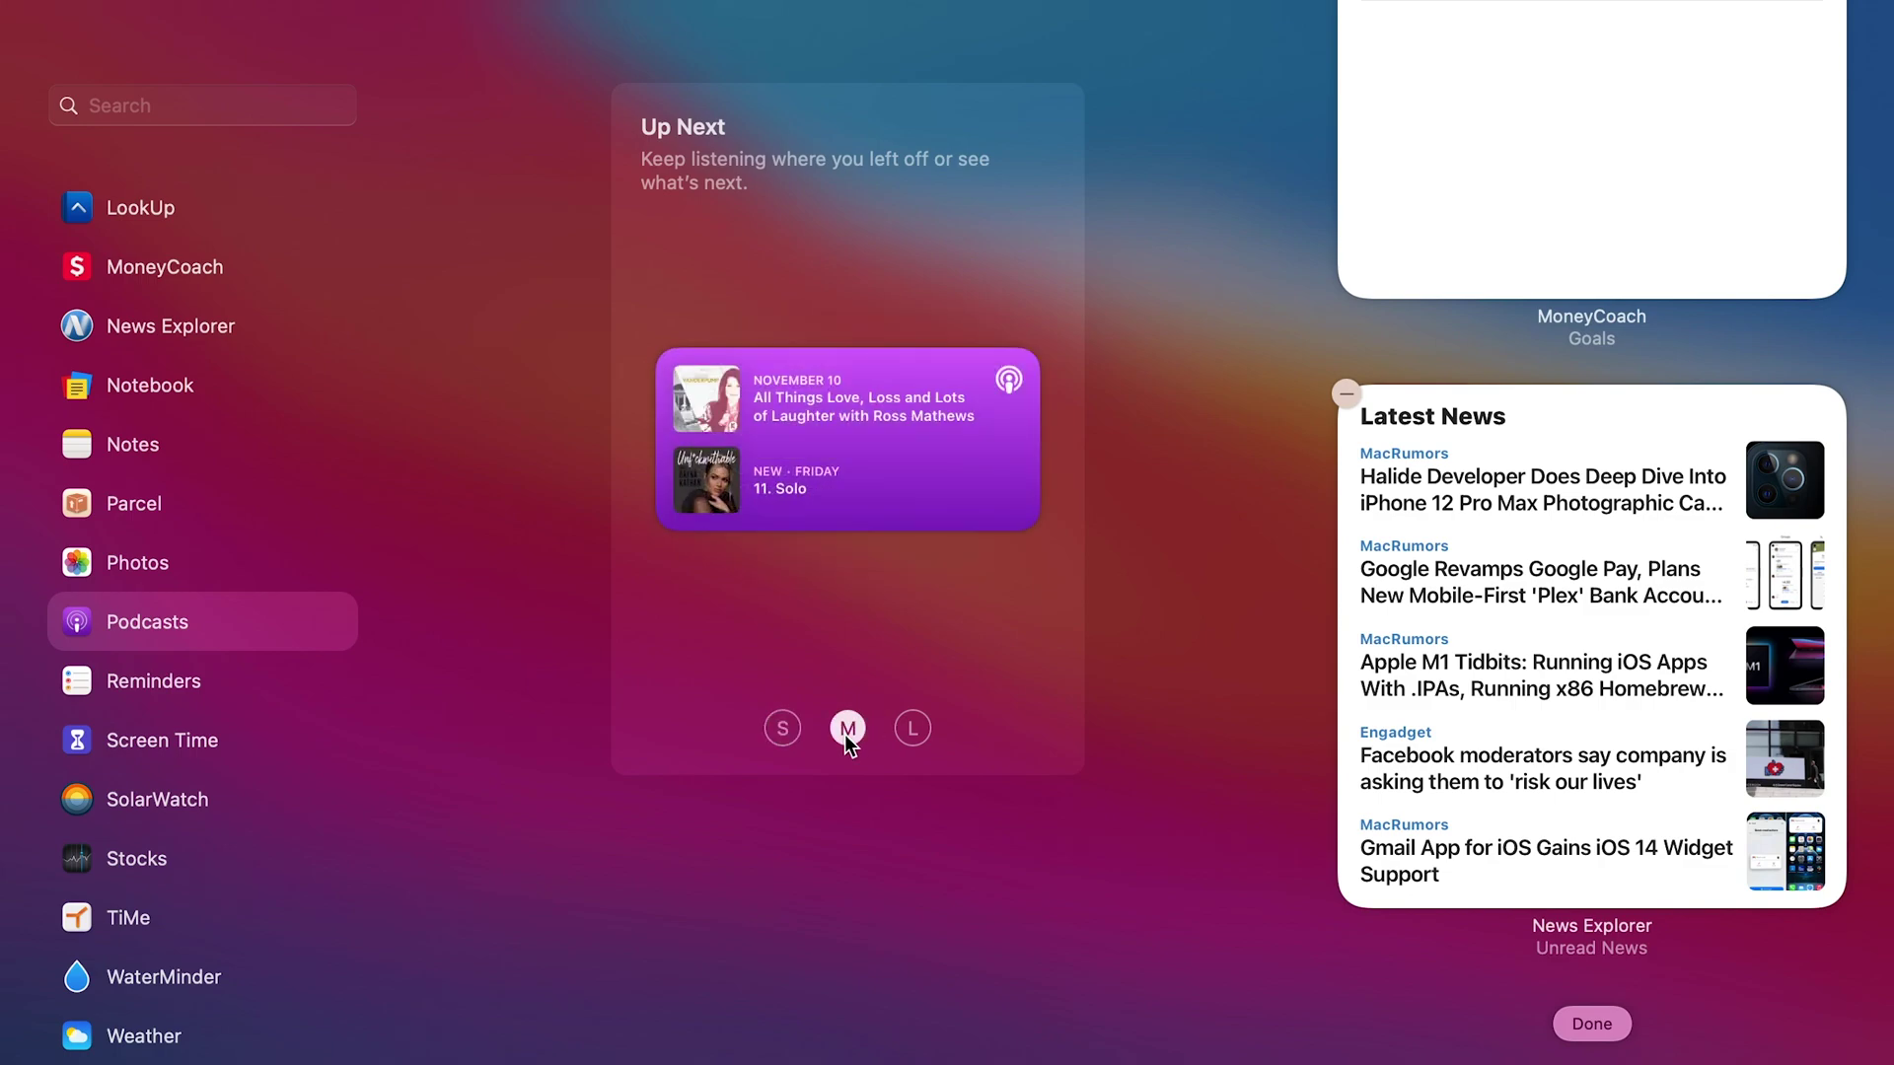
click(914, 728)
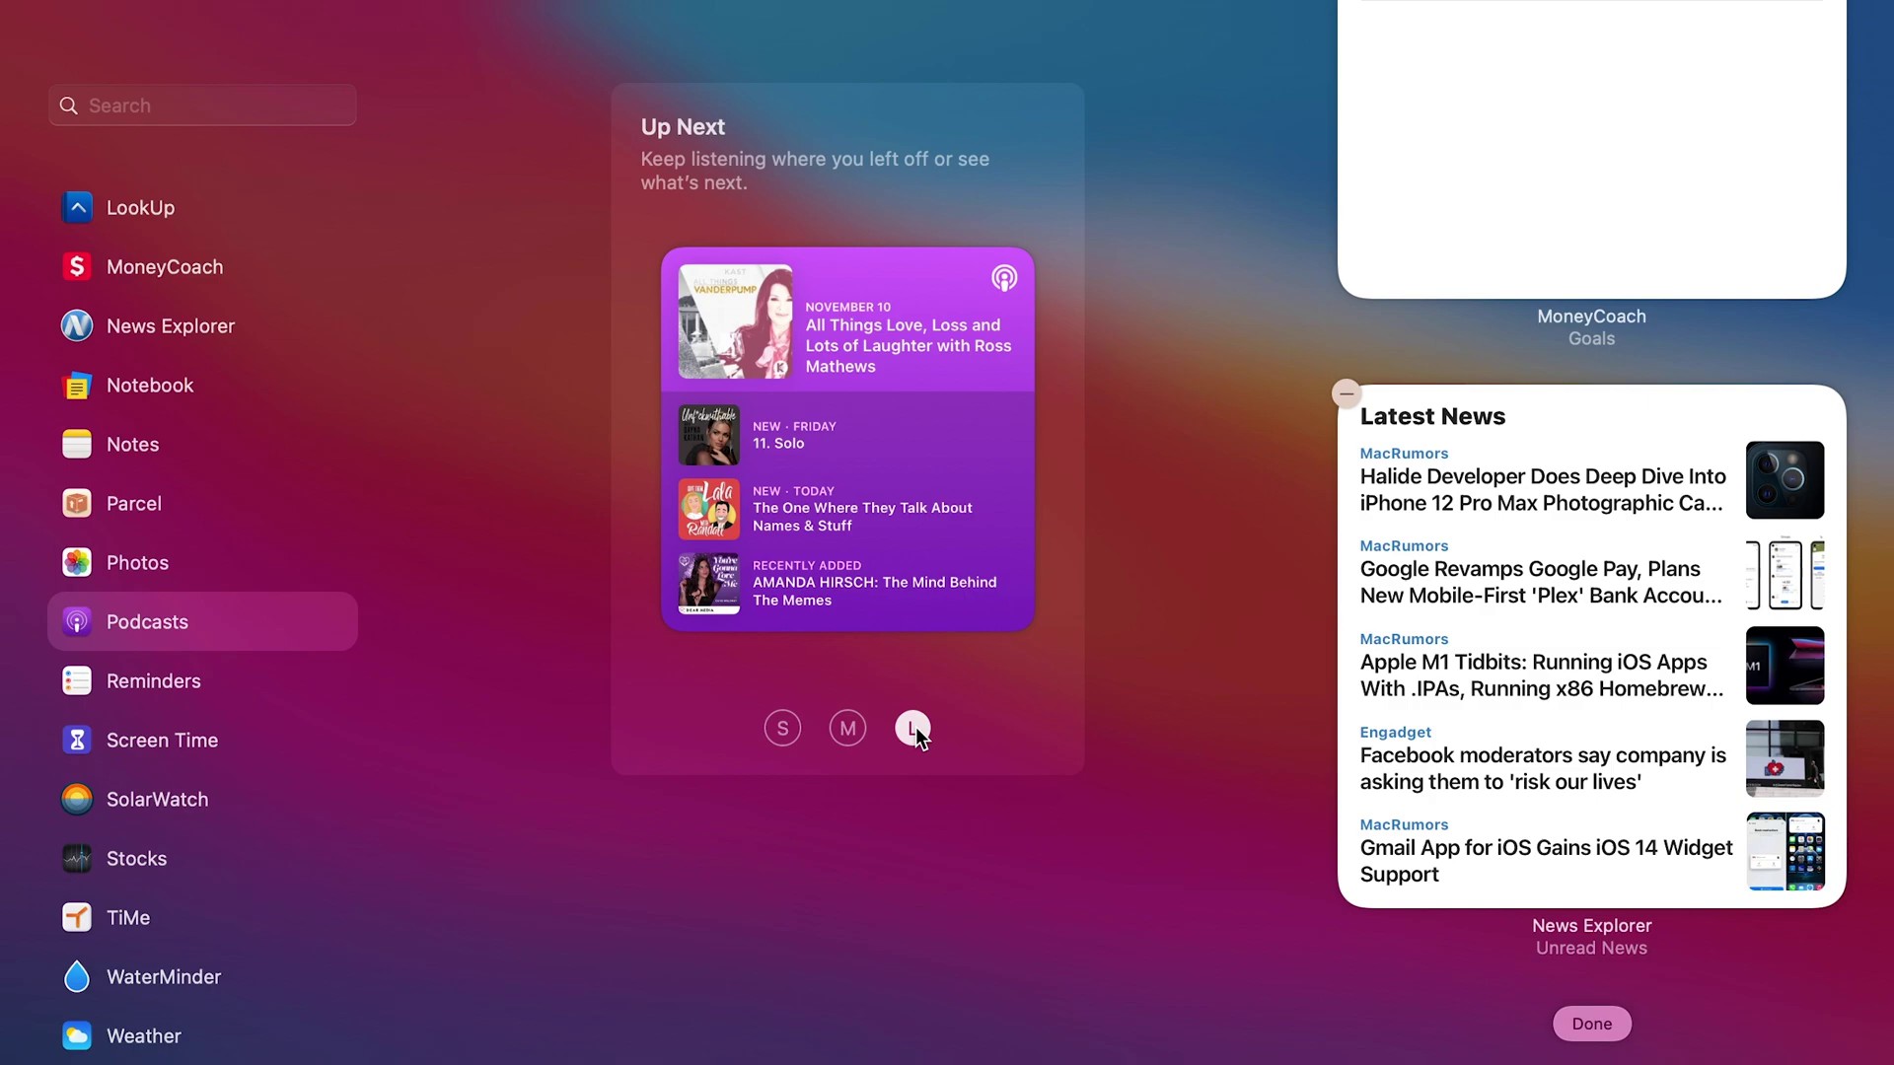
click(158, 681)
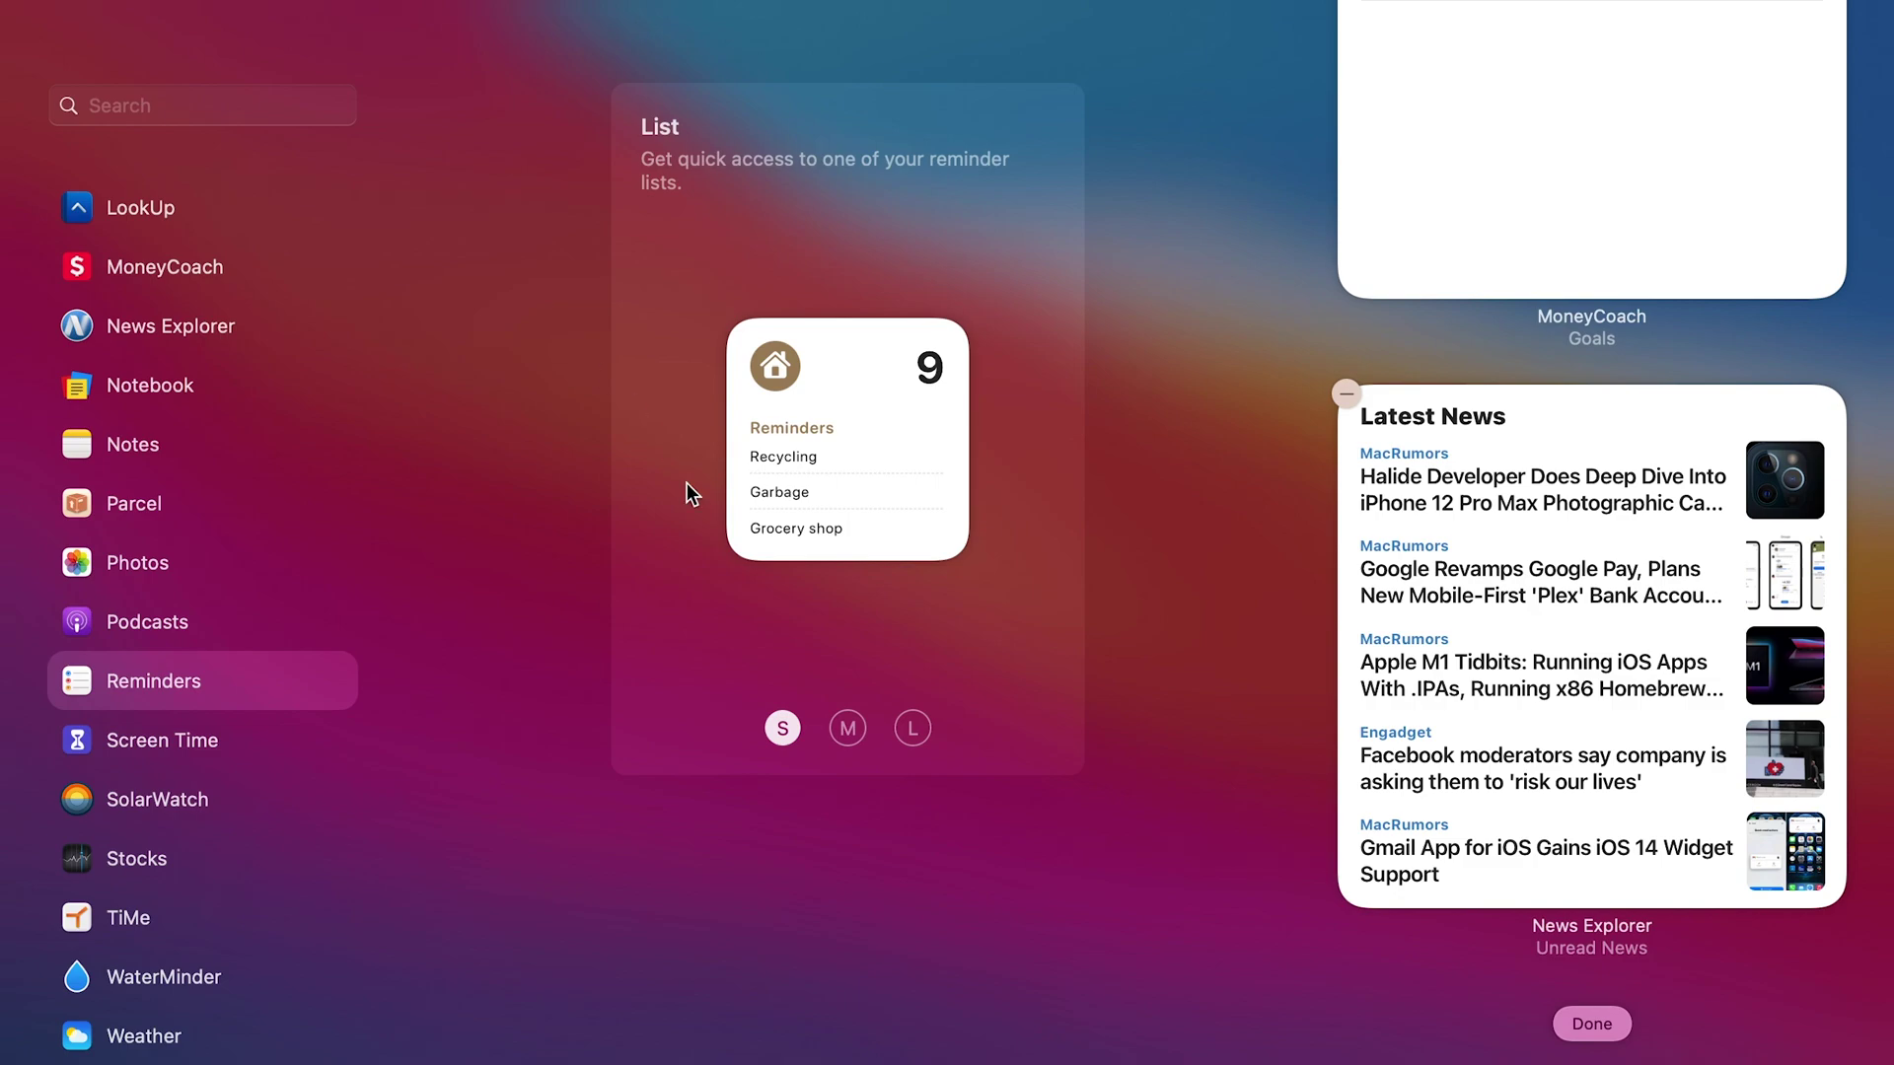
Preview the Reminders List widget at medium and large, then select Screen Time.
mouse_move(750, 513)
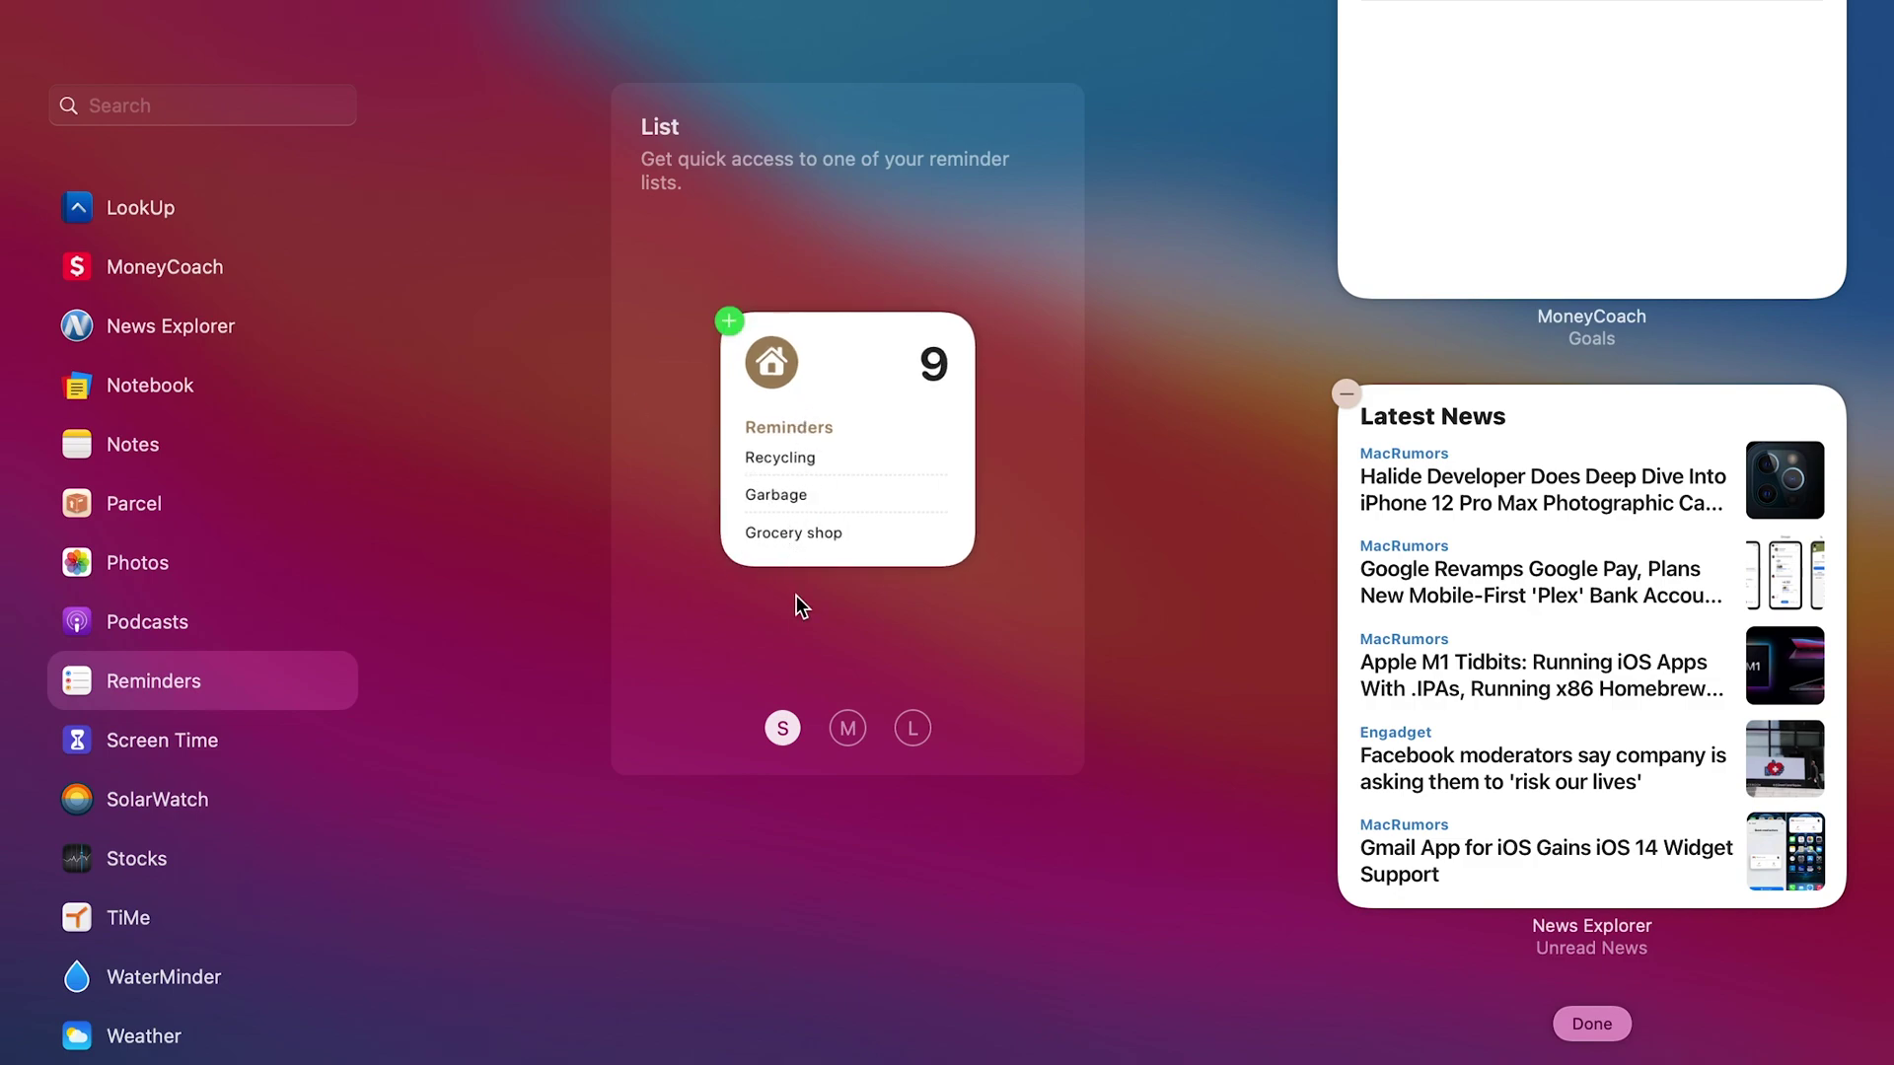
click(847, 728)
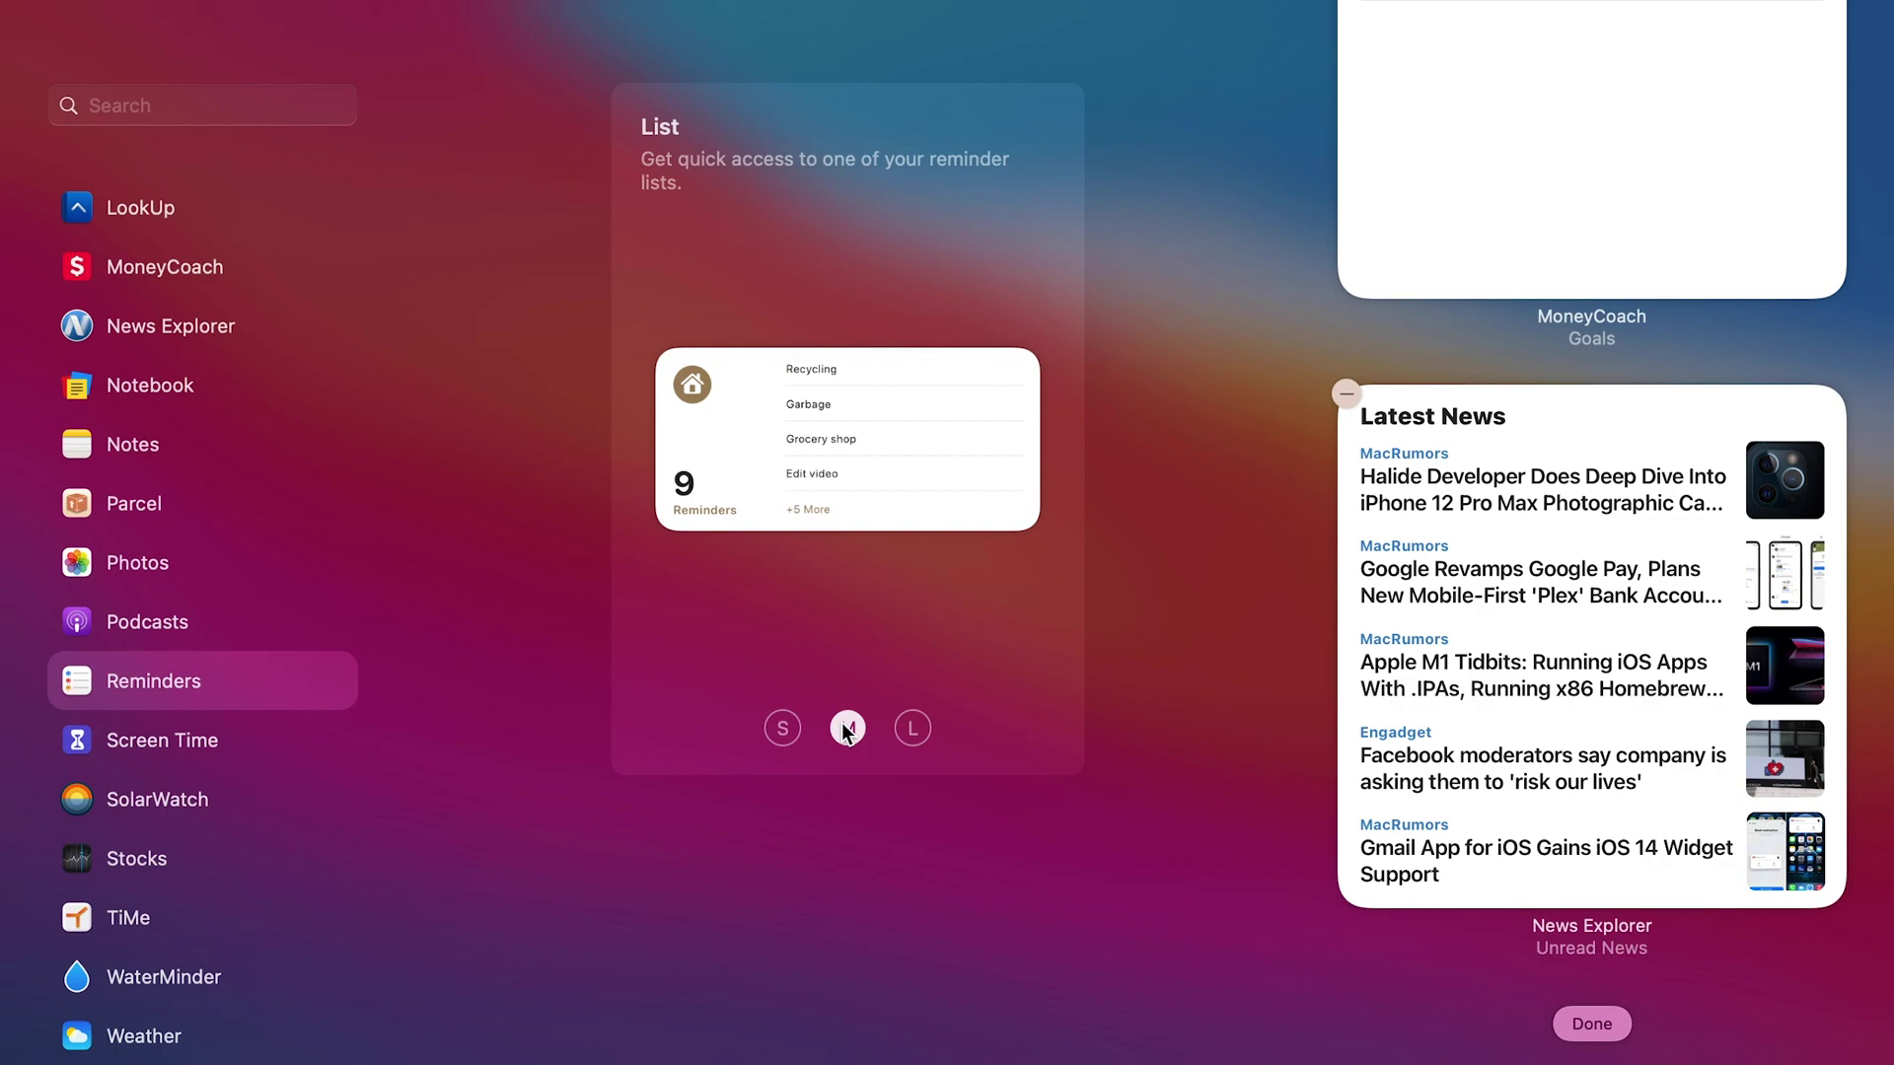
click(913, 732)
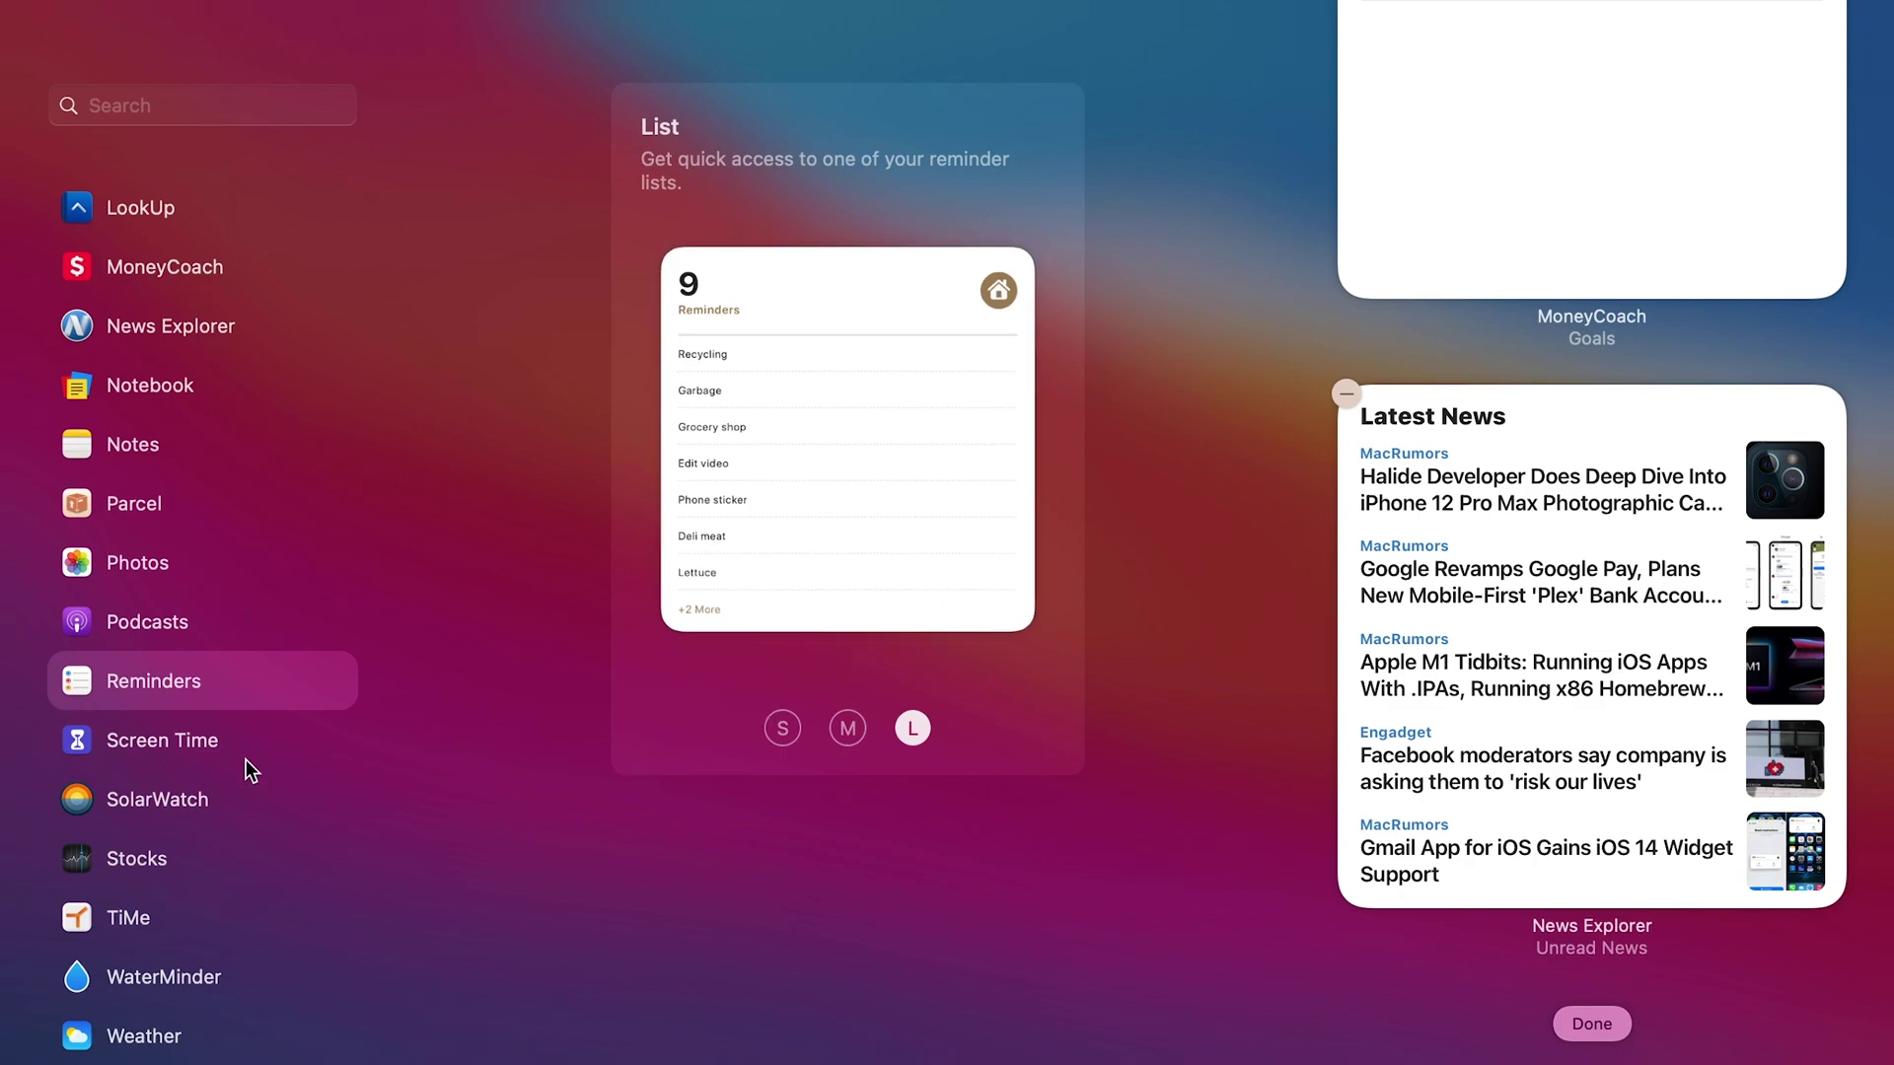
click(175, 746)
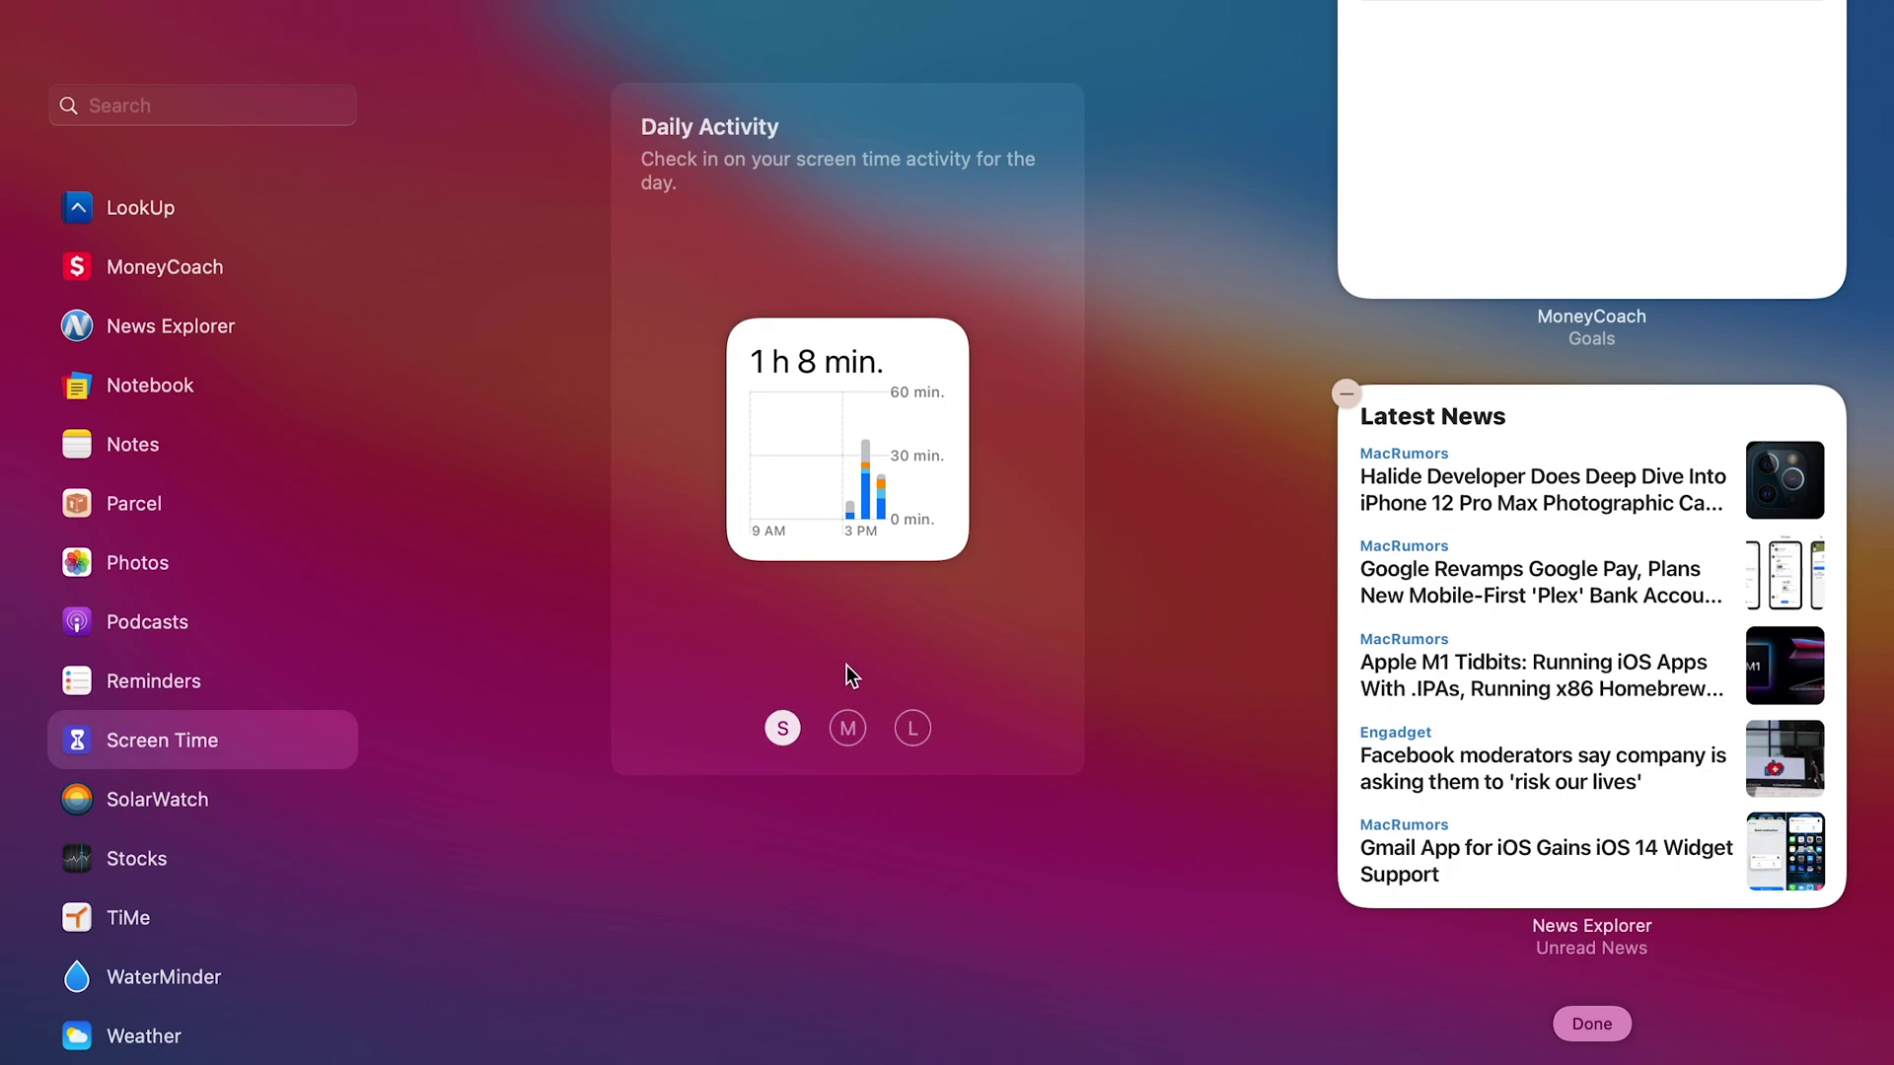
Preview the Daily Activity widget at medium and large, then select SolarWatch.
click(848, 730)
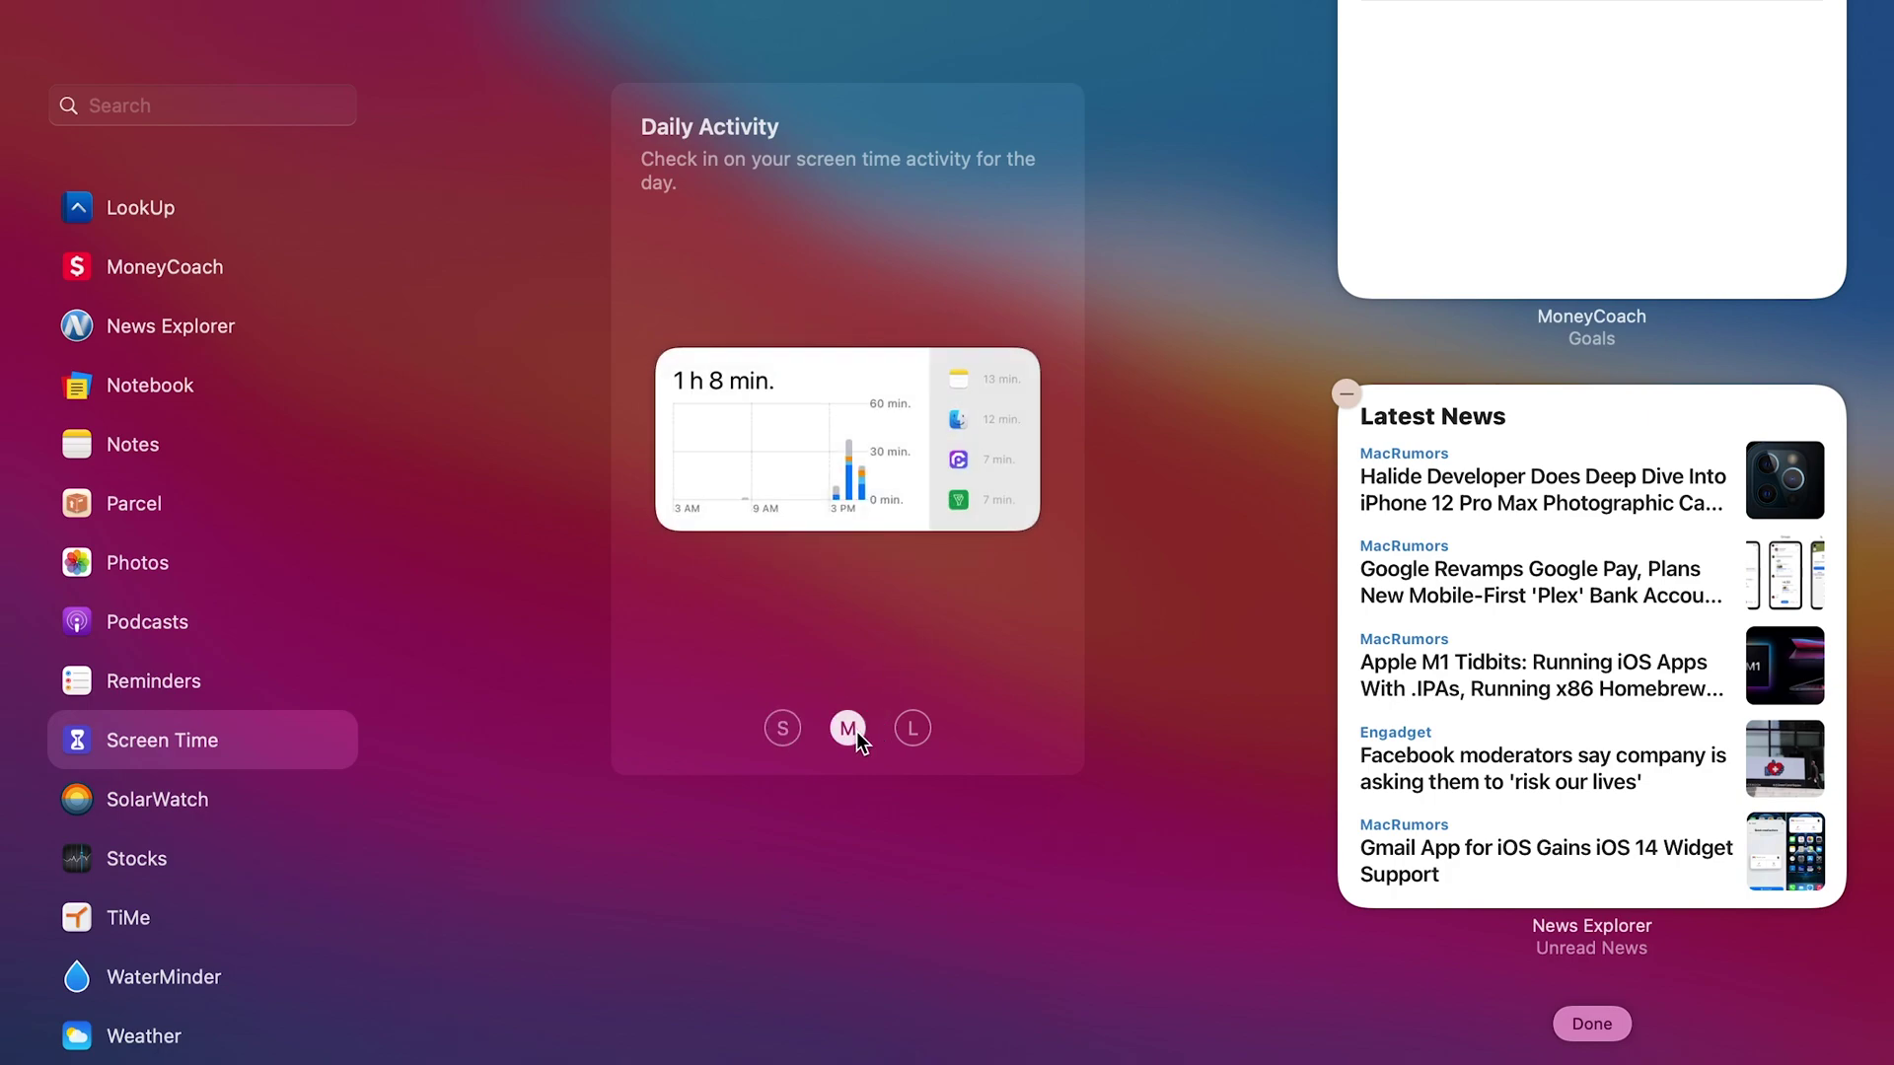
mouse_move(1065, 484)
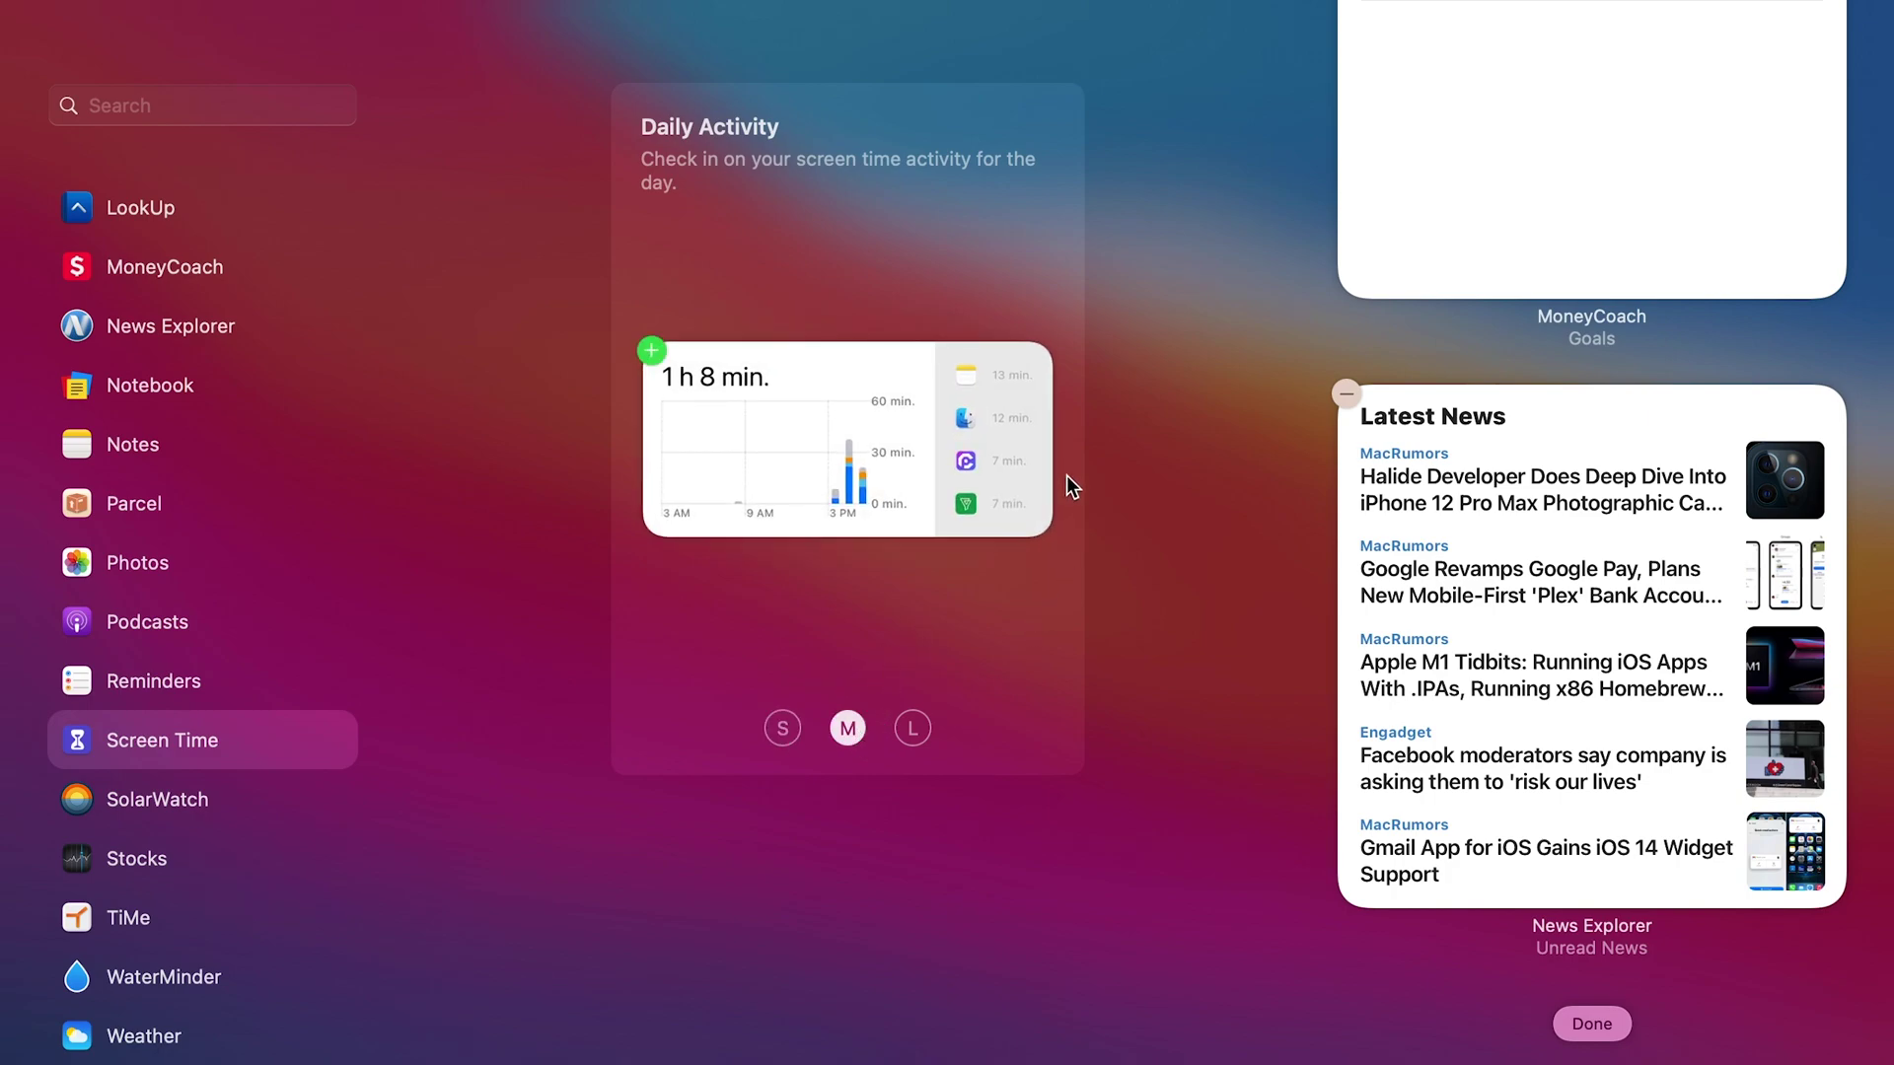
click(909, 735)
mouse_move(1030, 682)
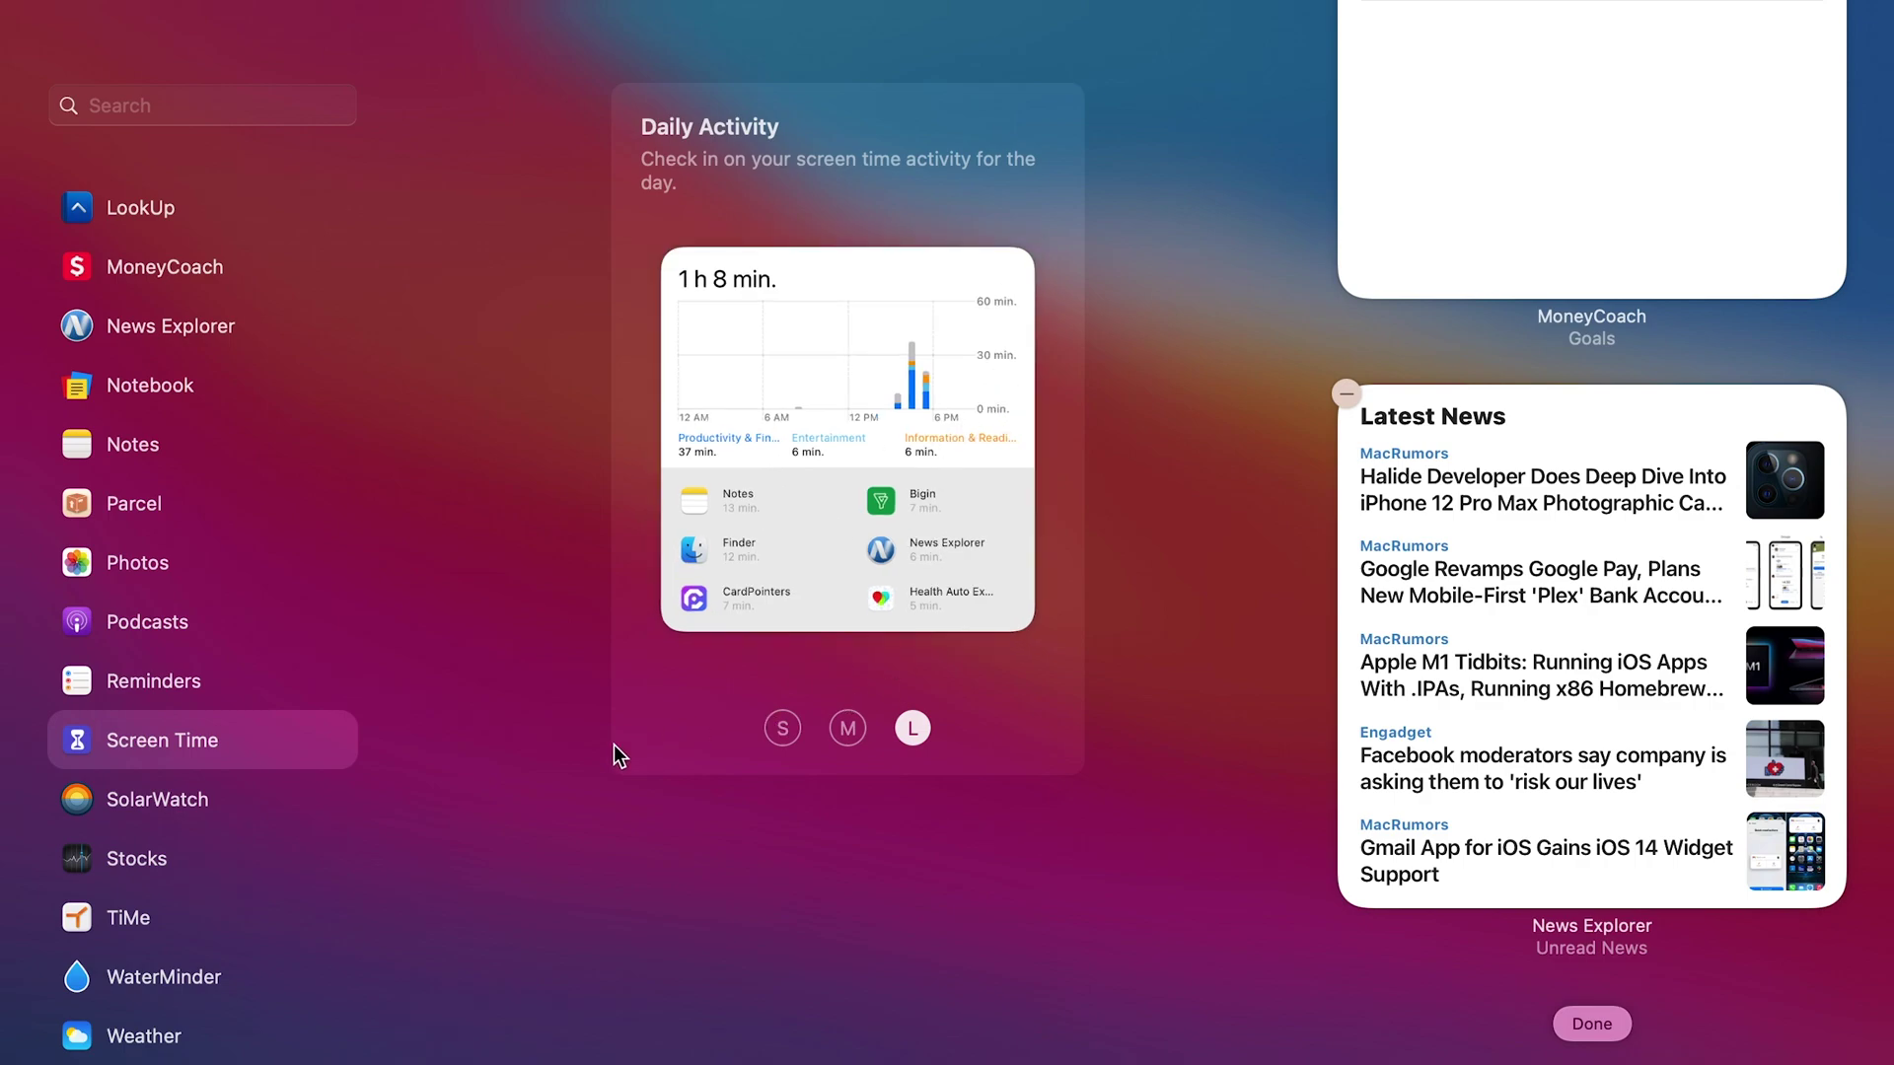
click(174, 795)
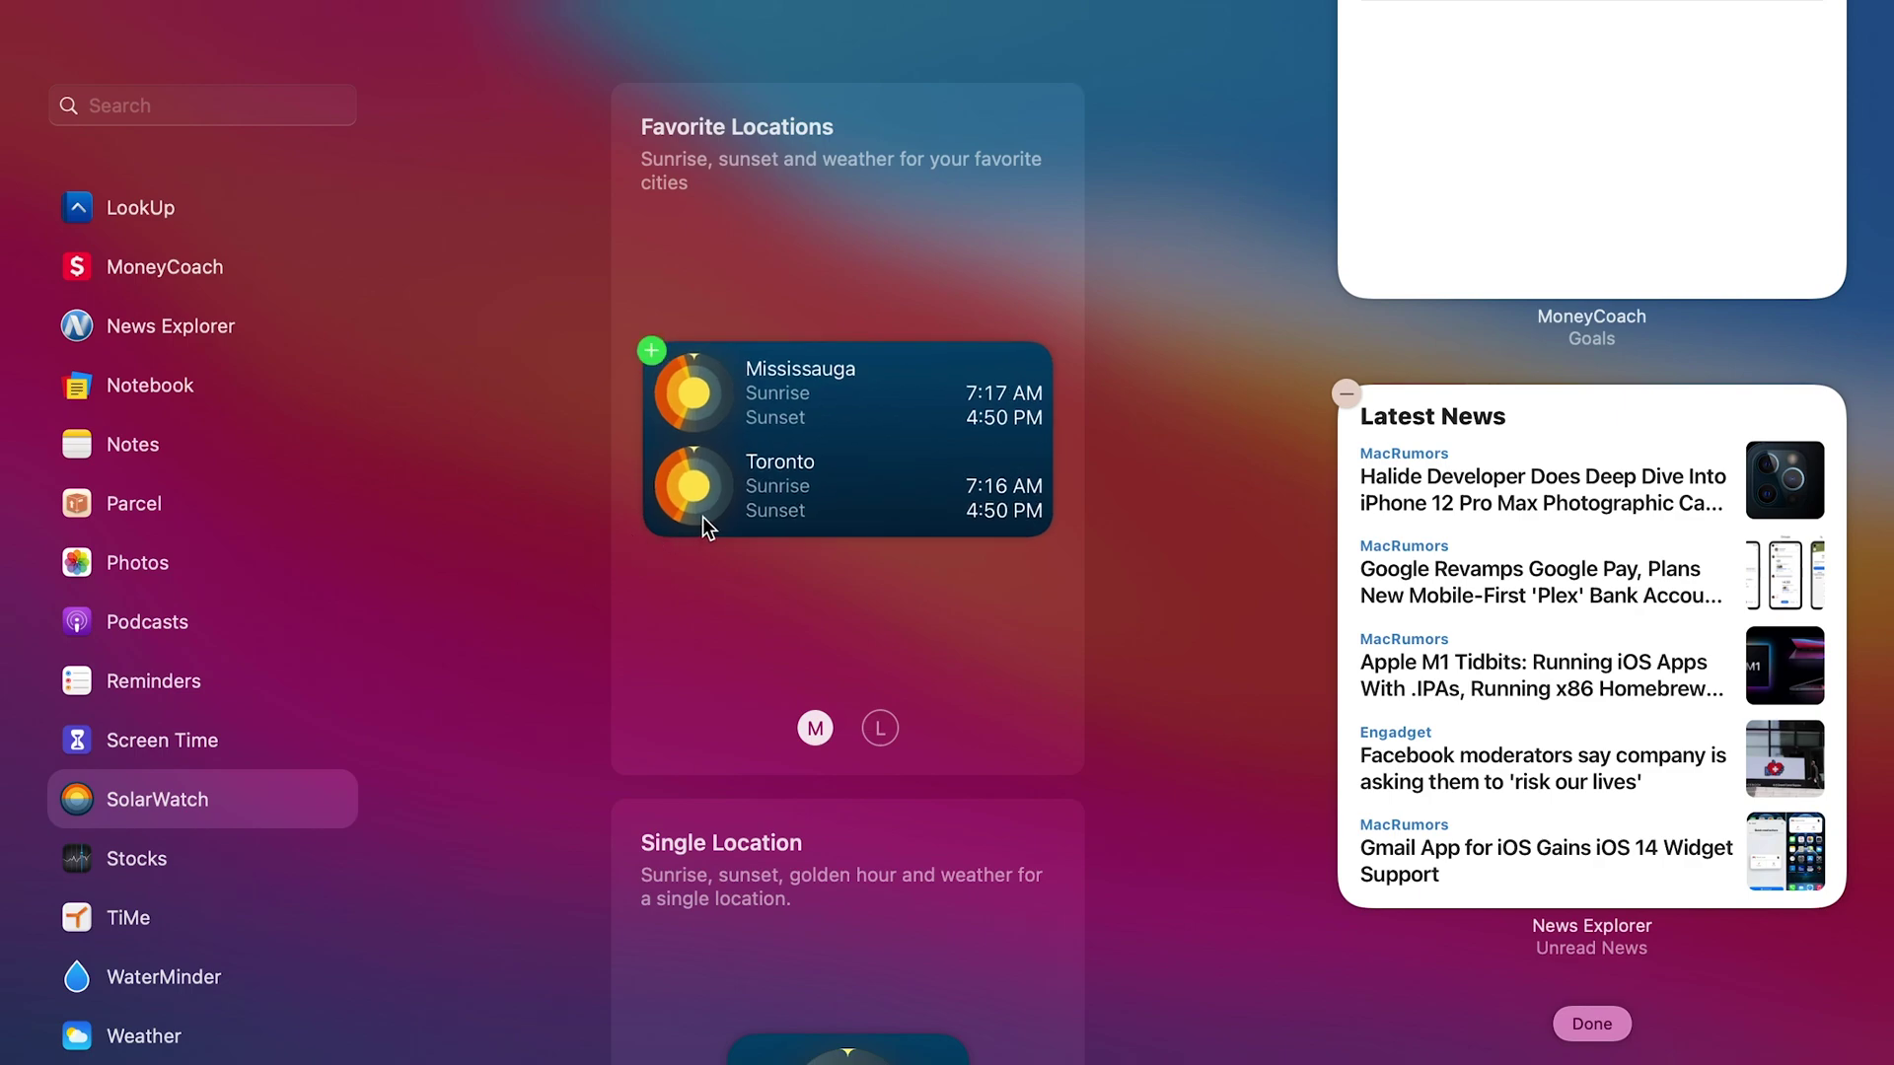
Preview Favorite Locations at large and Single Location at medium and large.
mouse_move(827, 473)
click(879, 730)
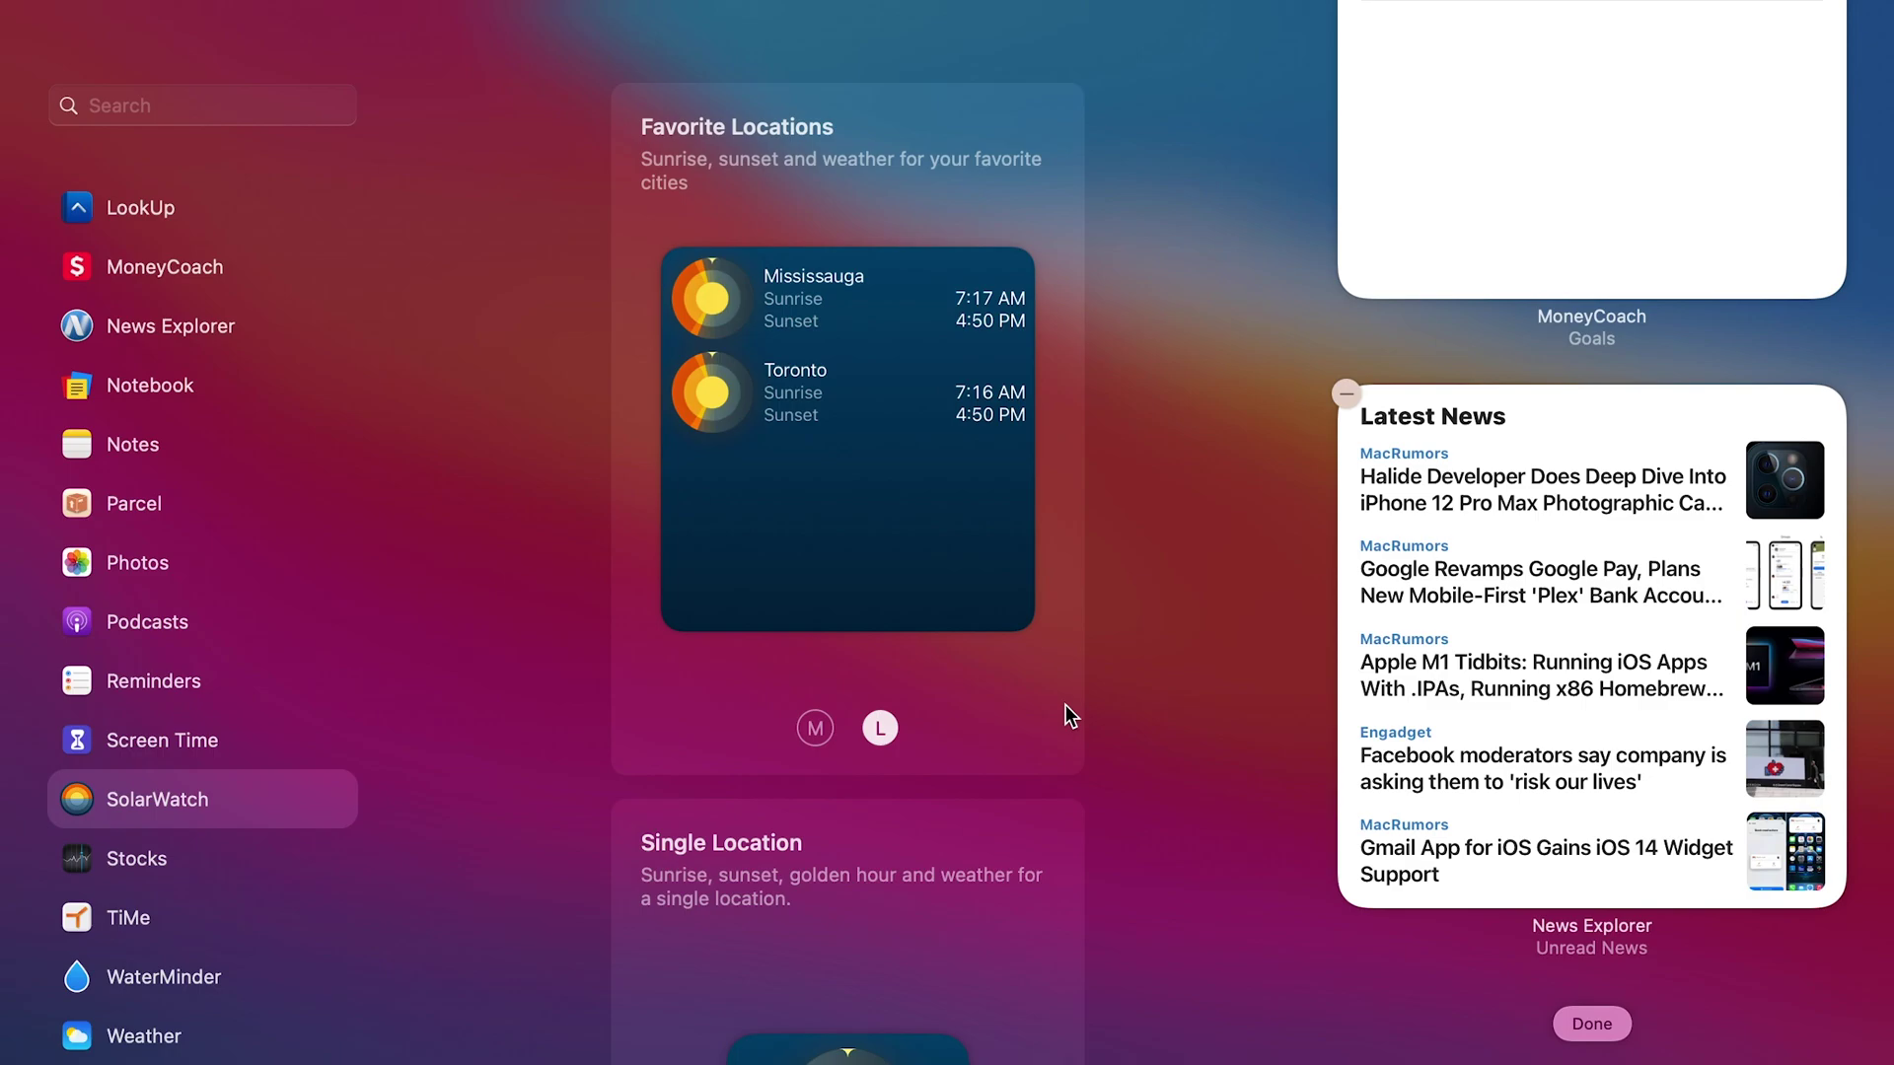
scroll(1065, 704, down, 5)
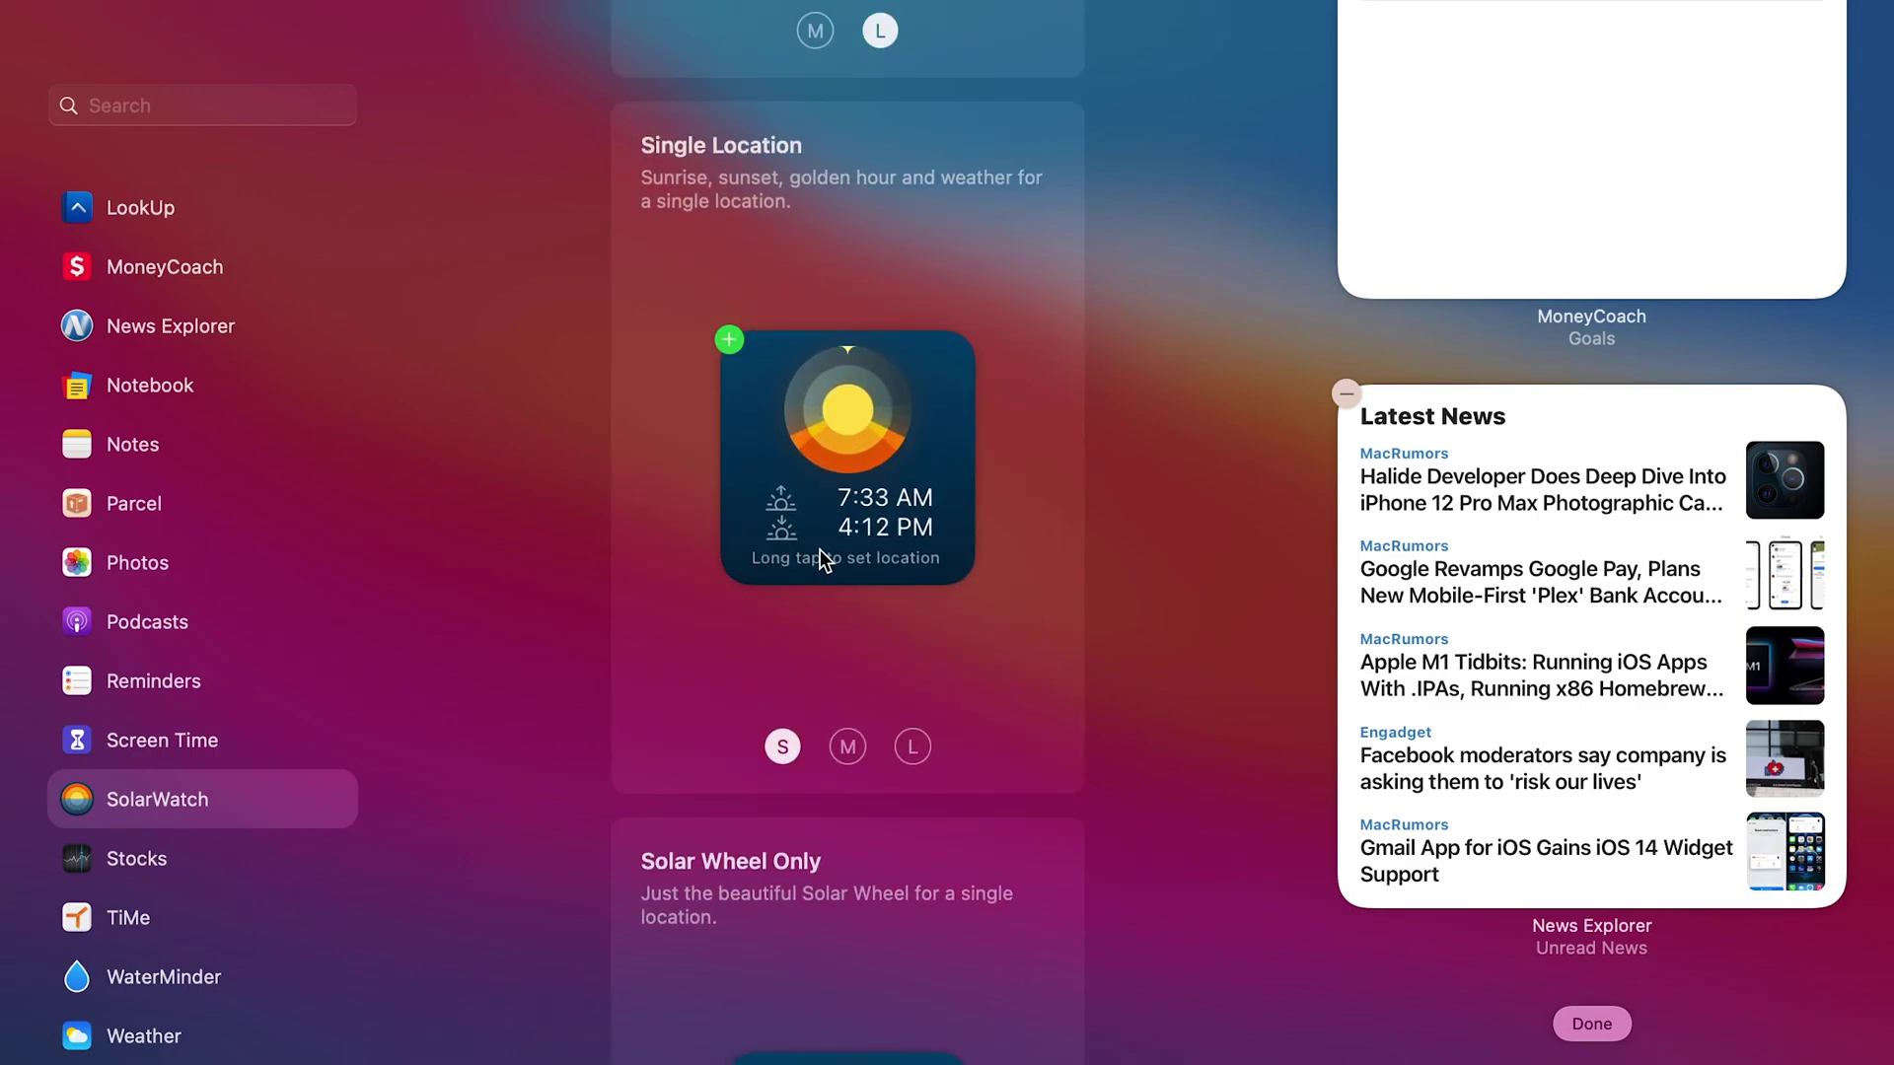
click(848, 748)
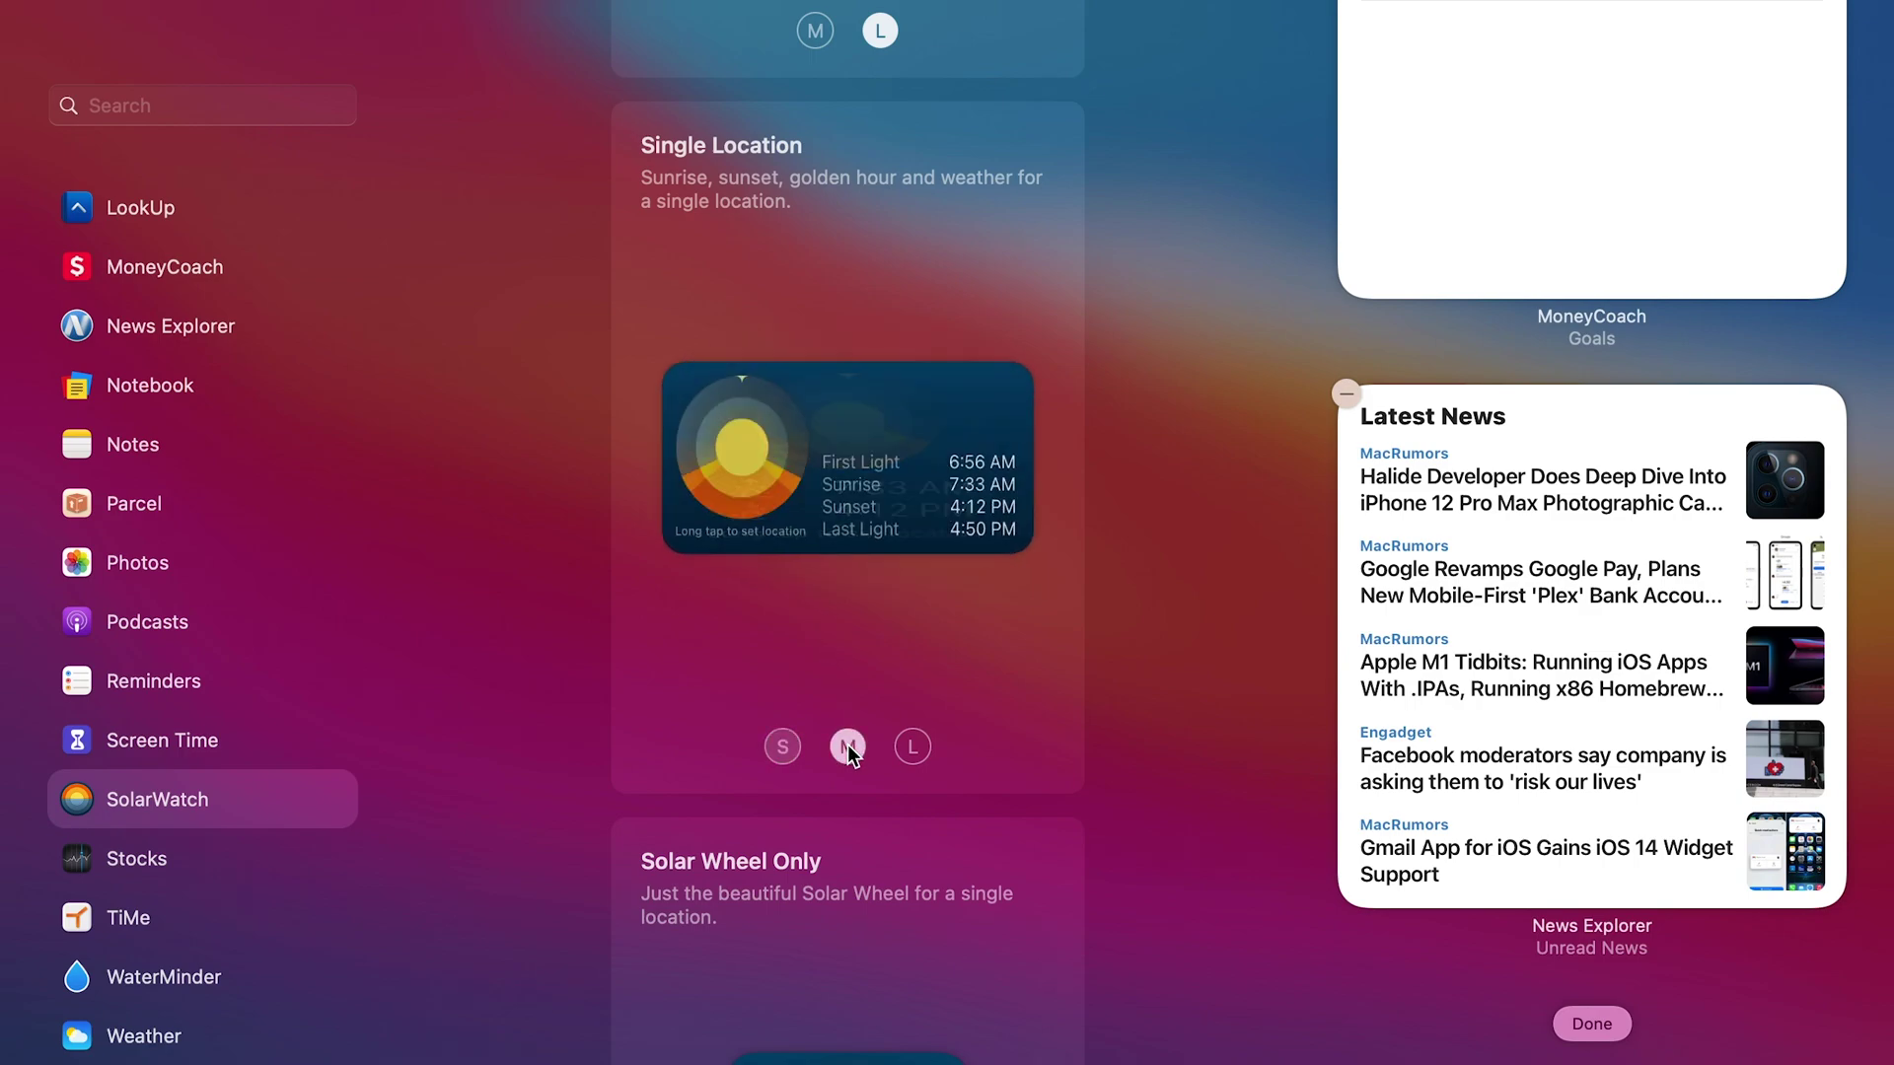
click(911, 748)
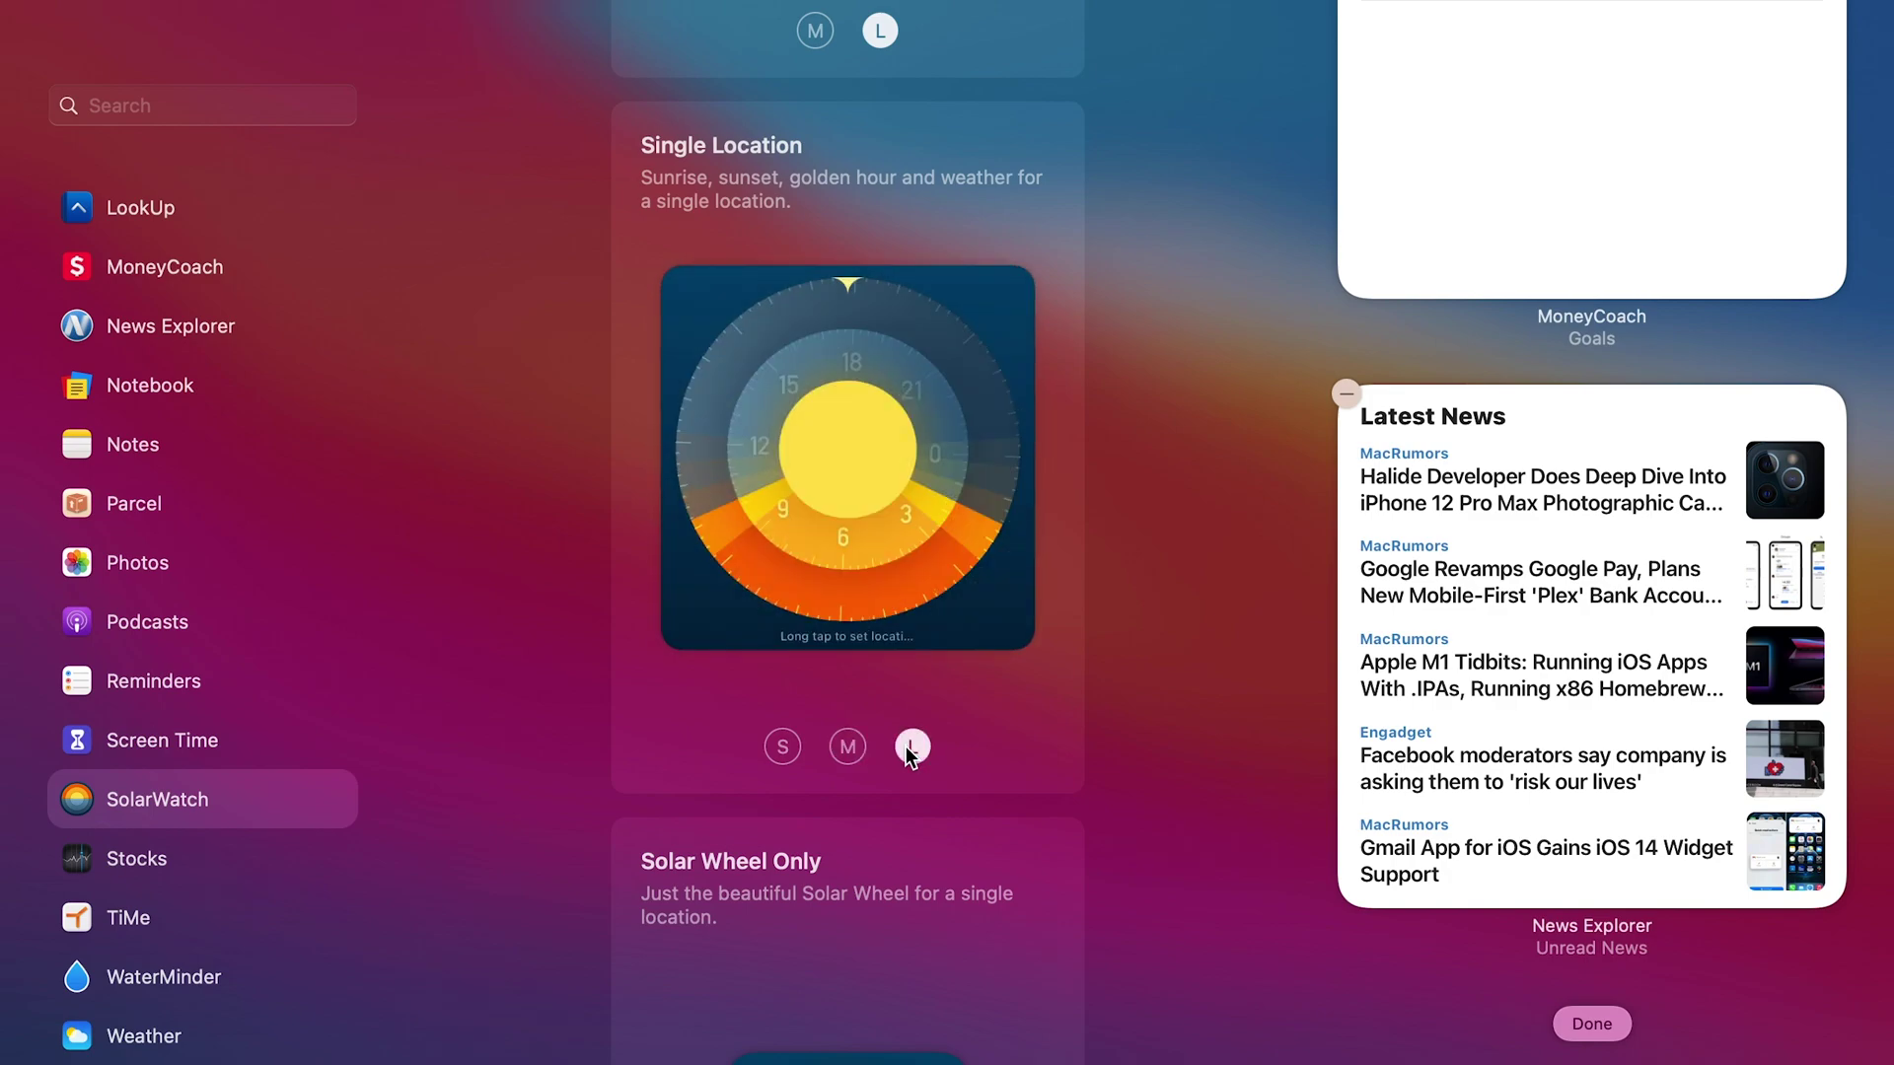
Scroll past Solar Wheel Only and switch to the Stocks widgets.
mouse_move(878, 612)
scroll(991, 882, down, 5)
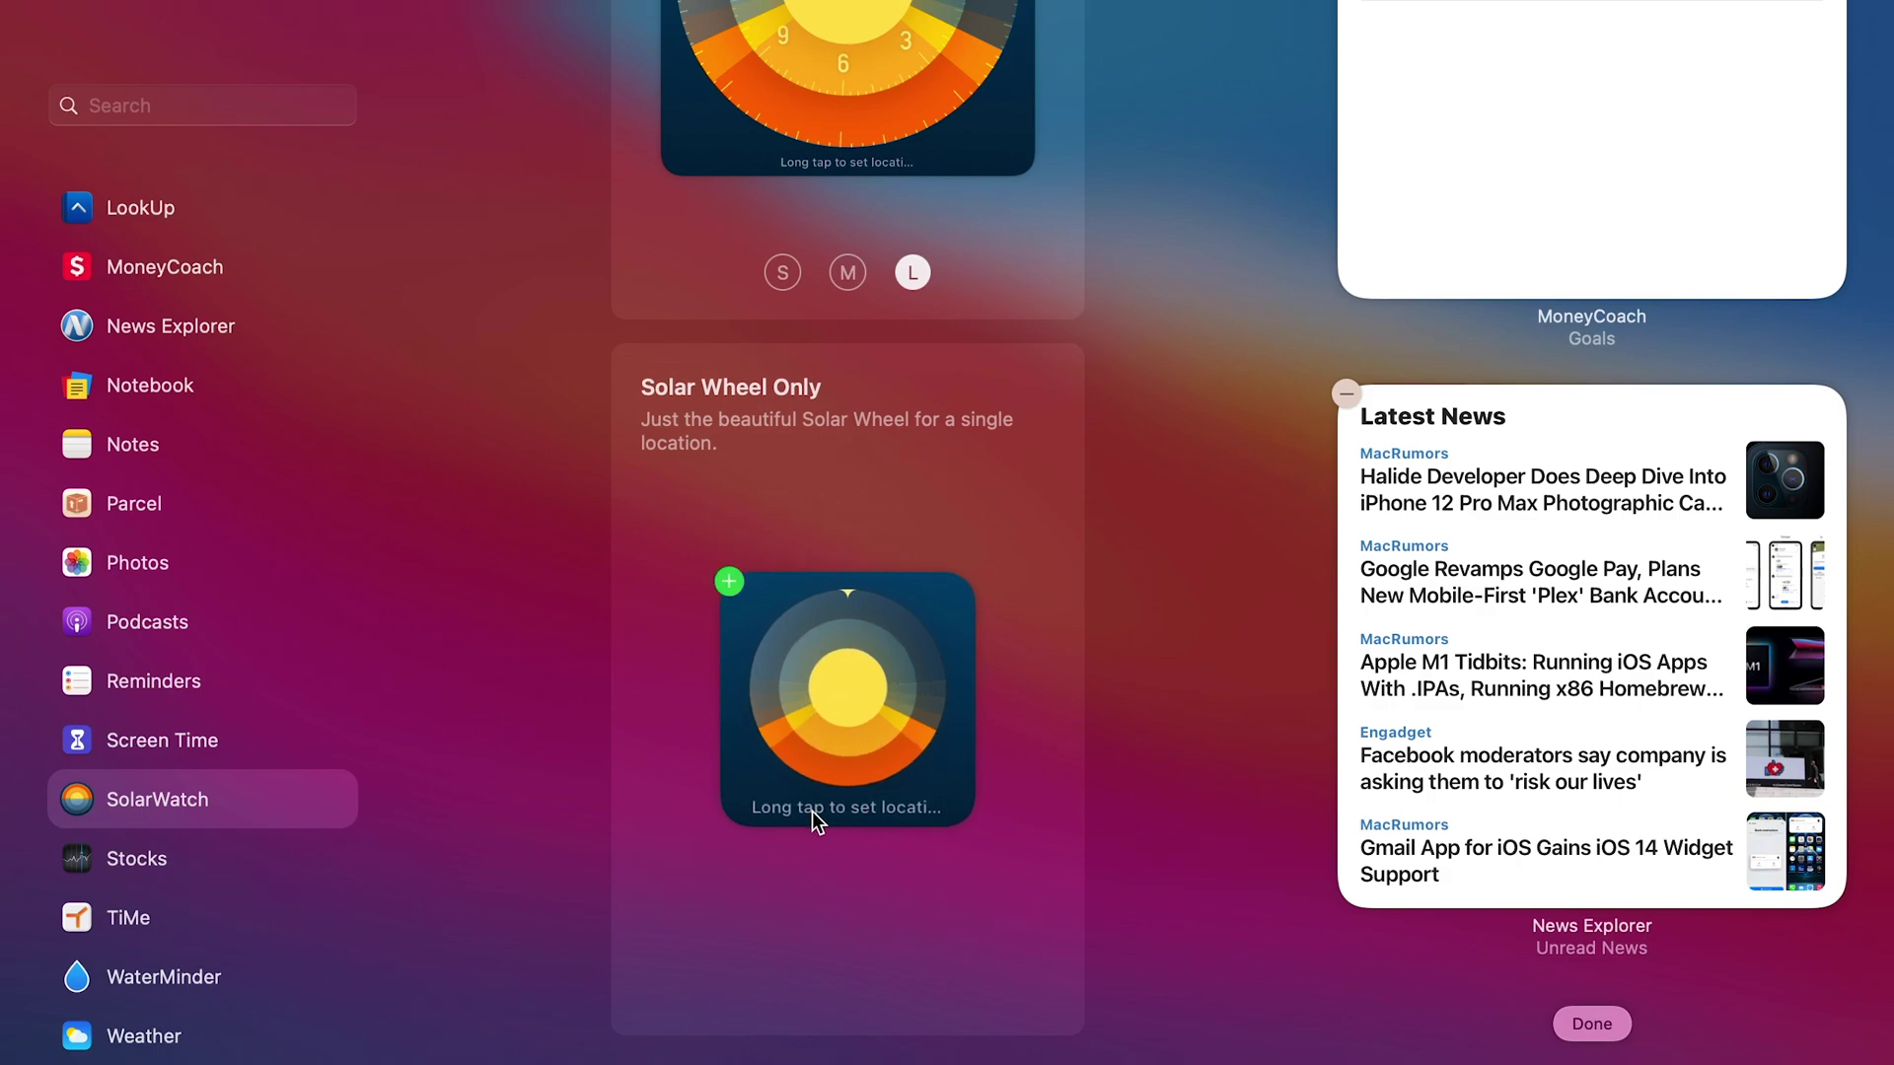
click(120, 863)
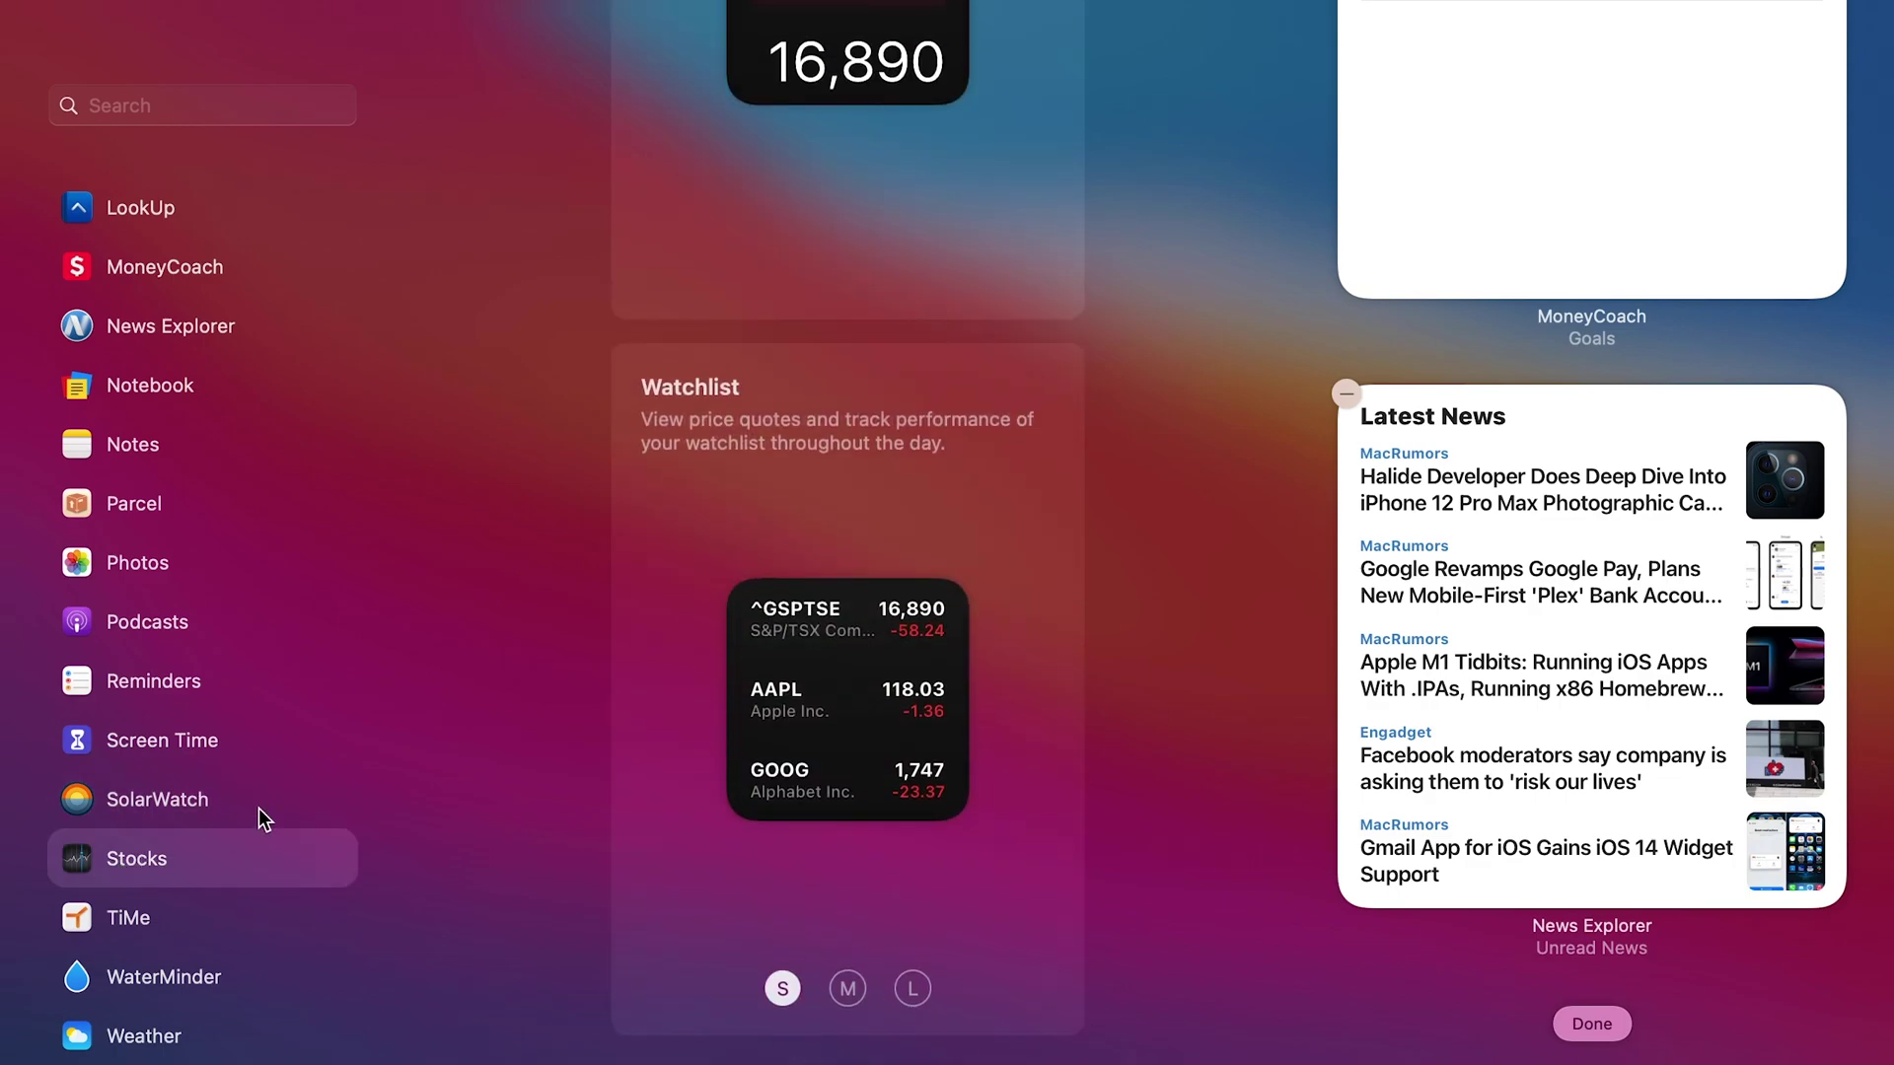
Preview the Watchlist widget at M and L, then show TiMe's Favourite TiMe widget.
scroll(643, 572, up, 5)
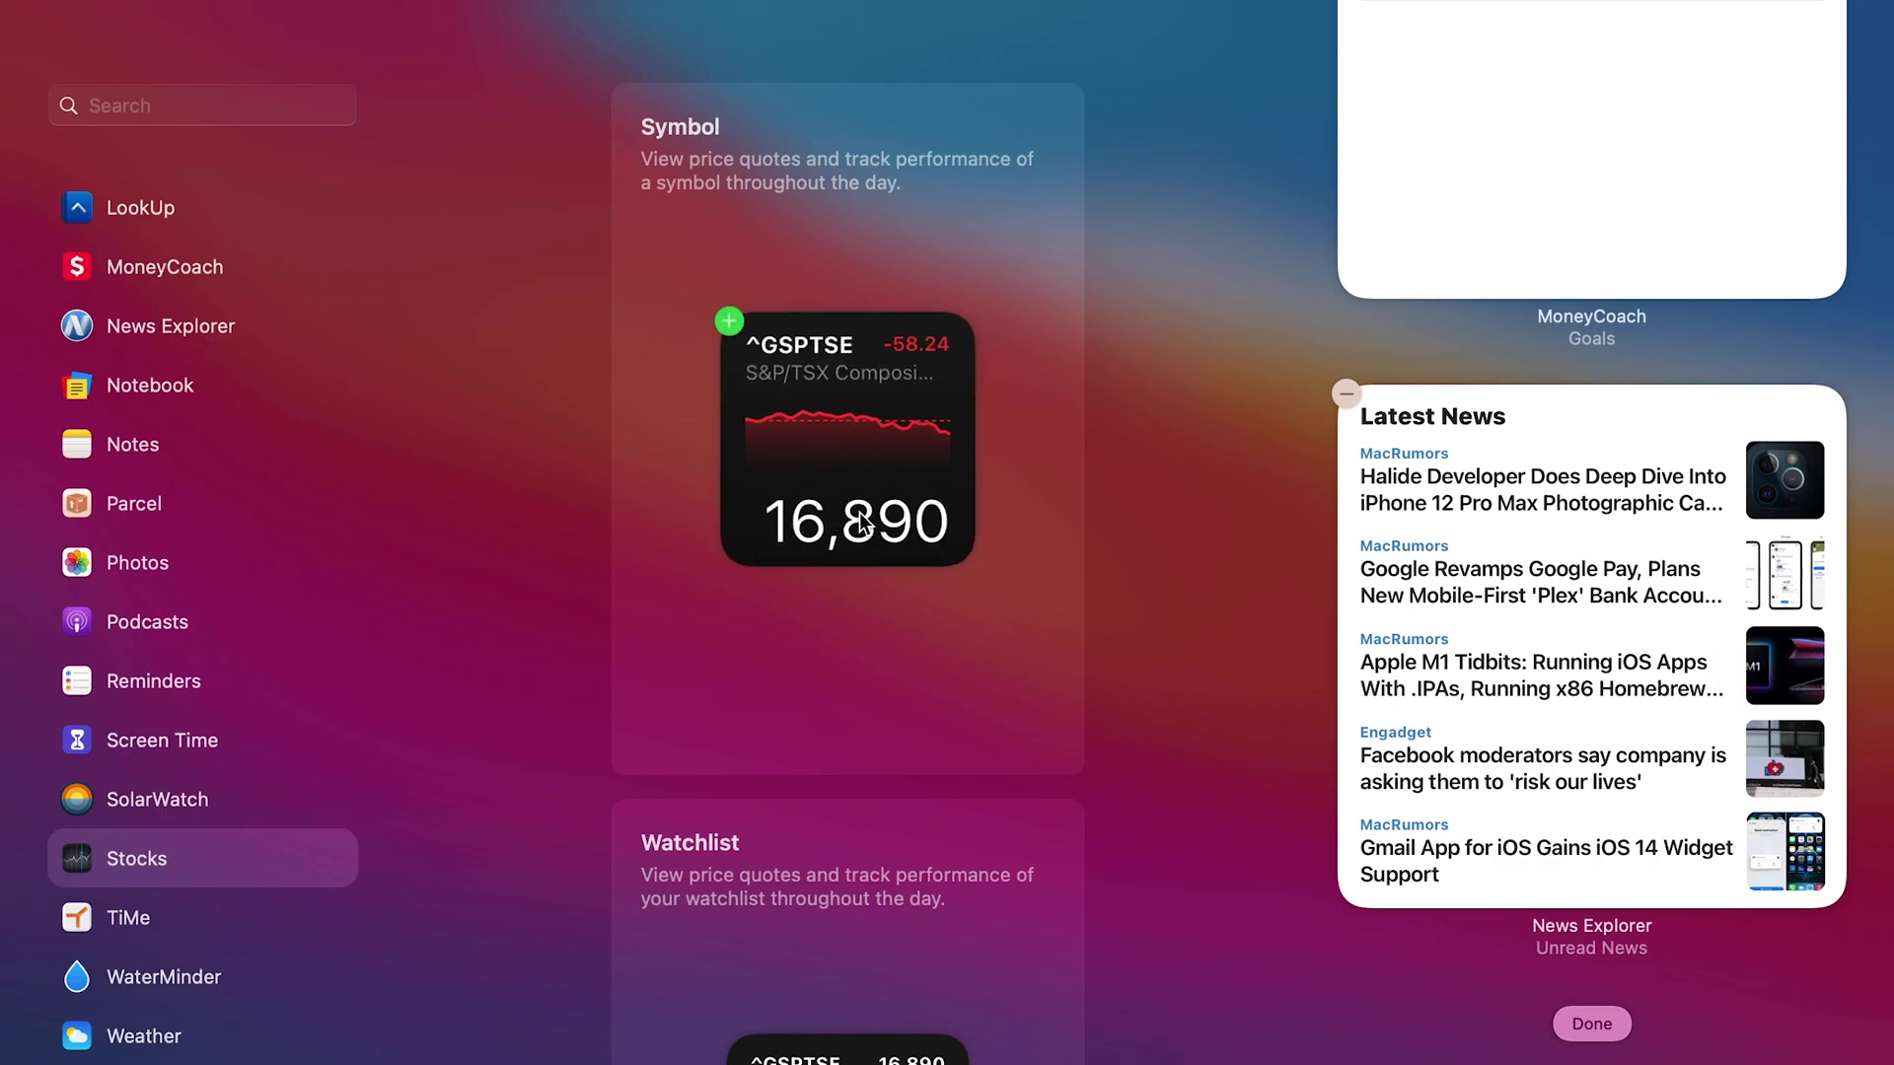
scroll(861, 512, down, 1)
scroll(860, 512, down, 5)
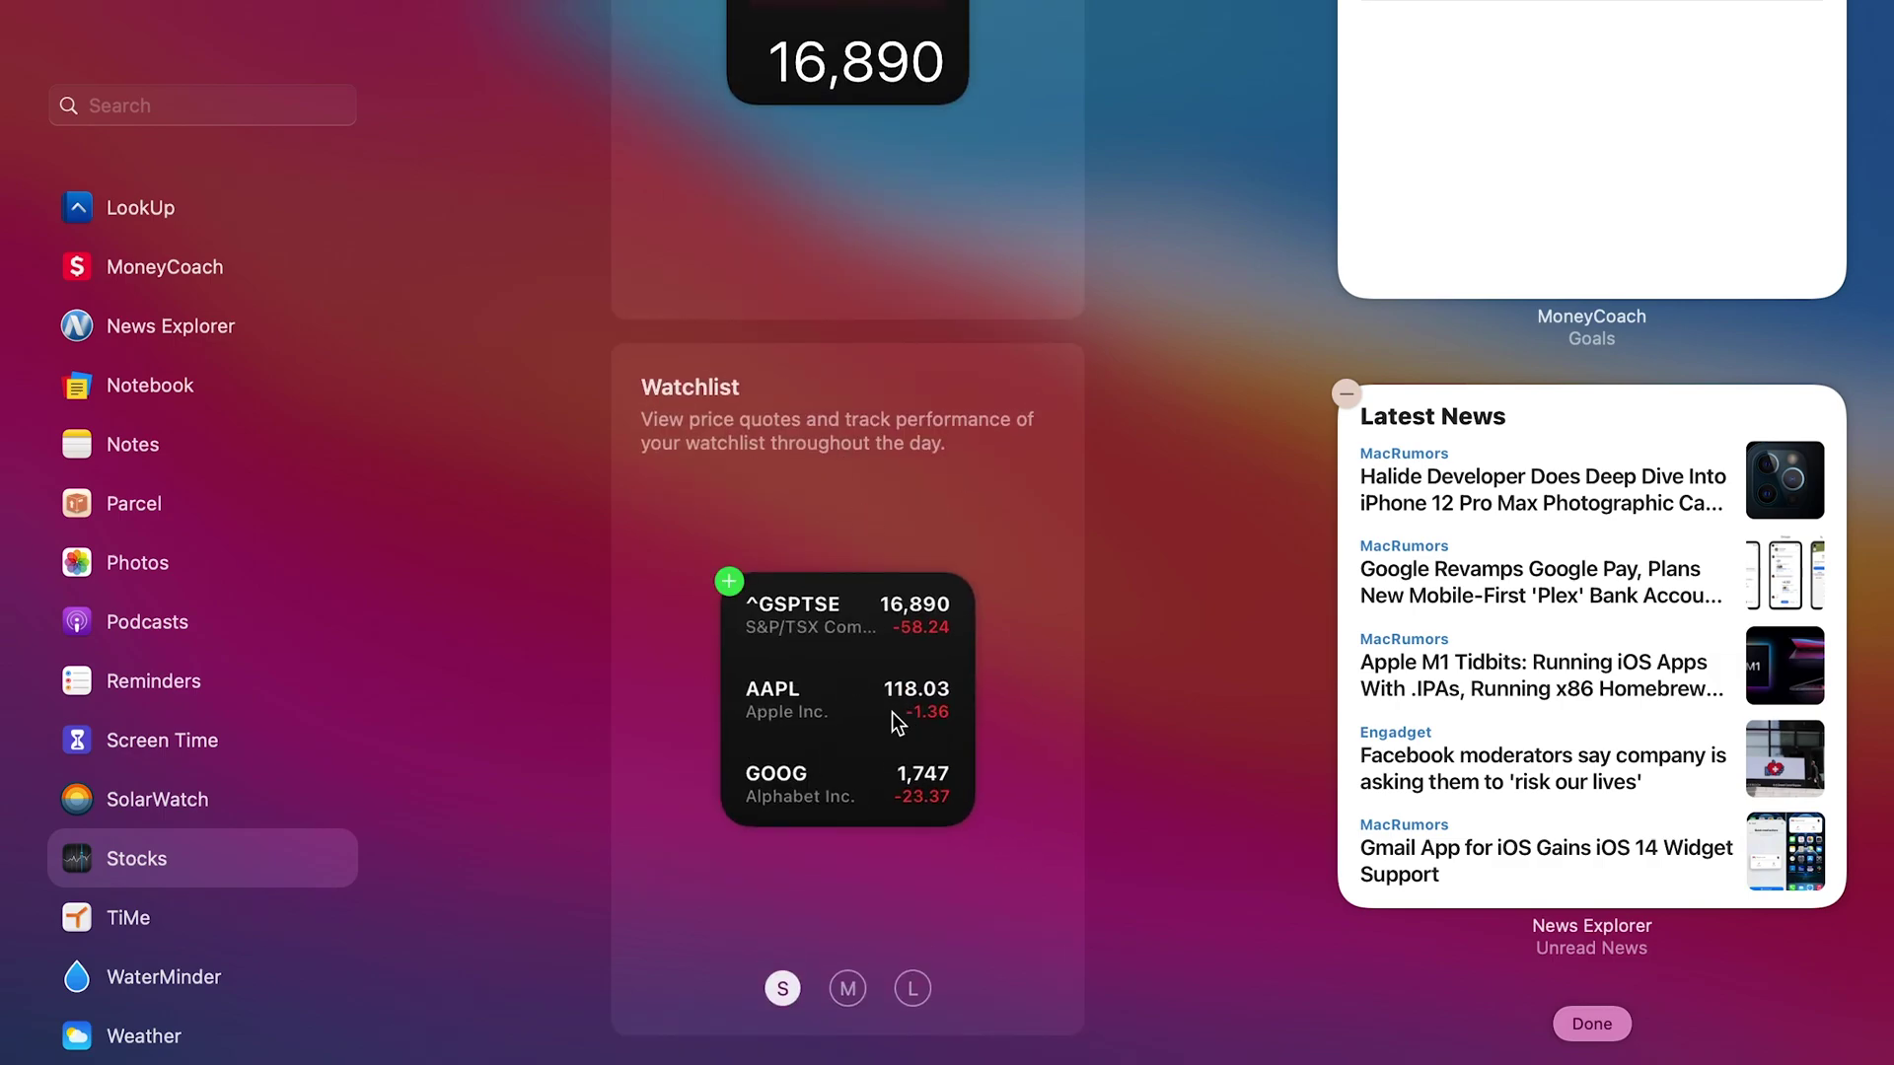
click(847, 990)
click(912, 990)
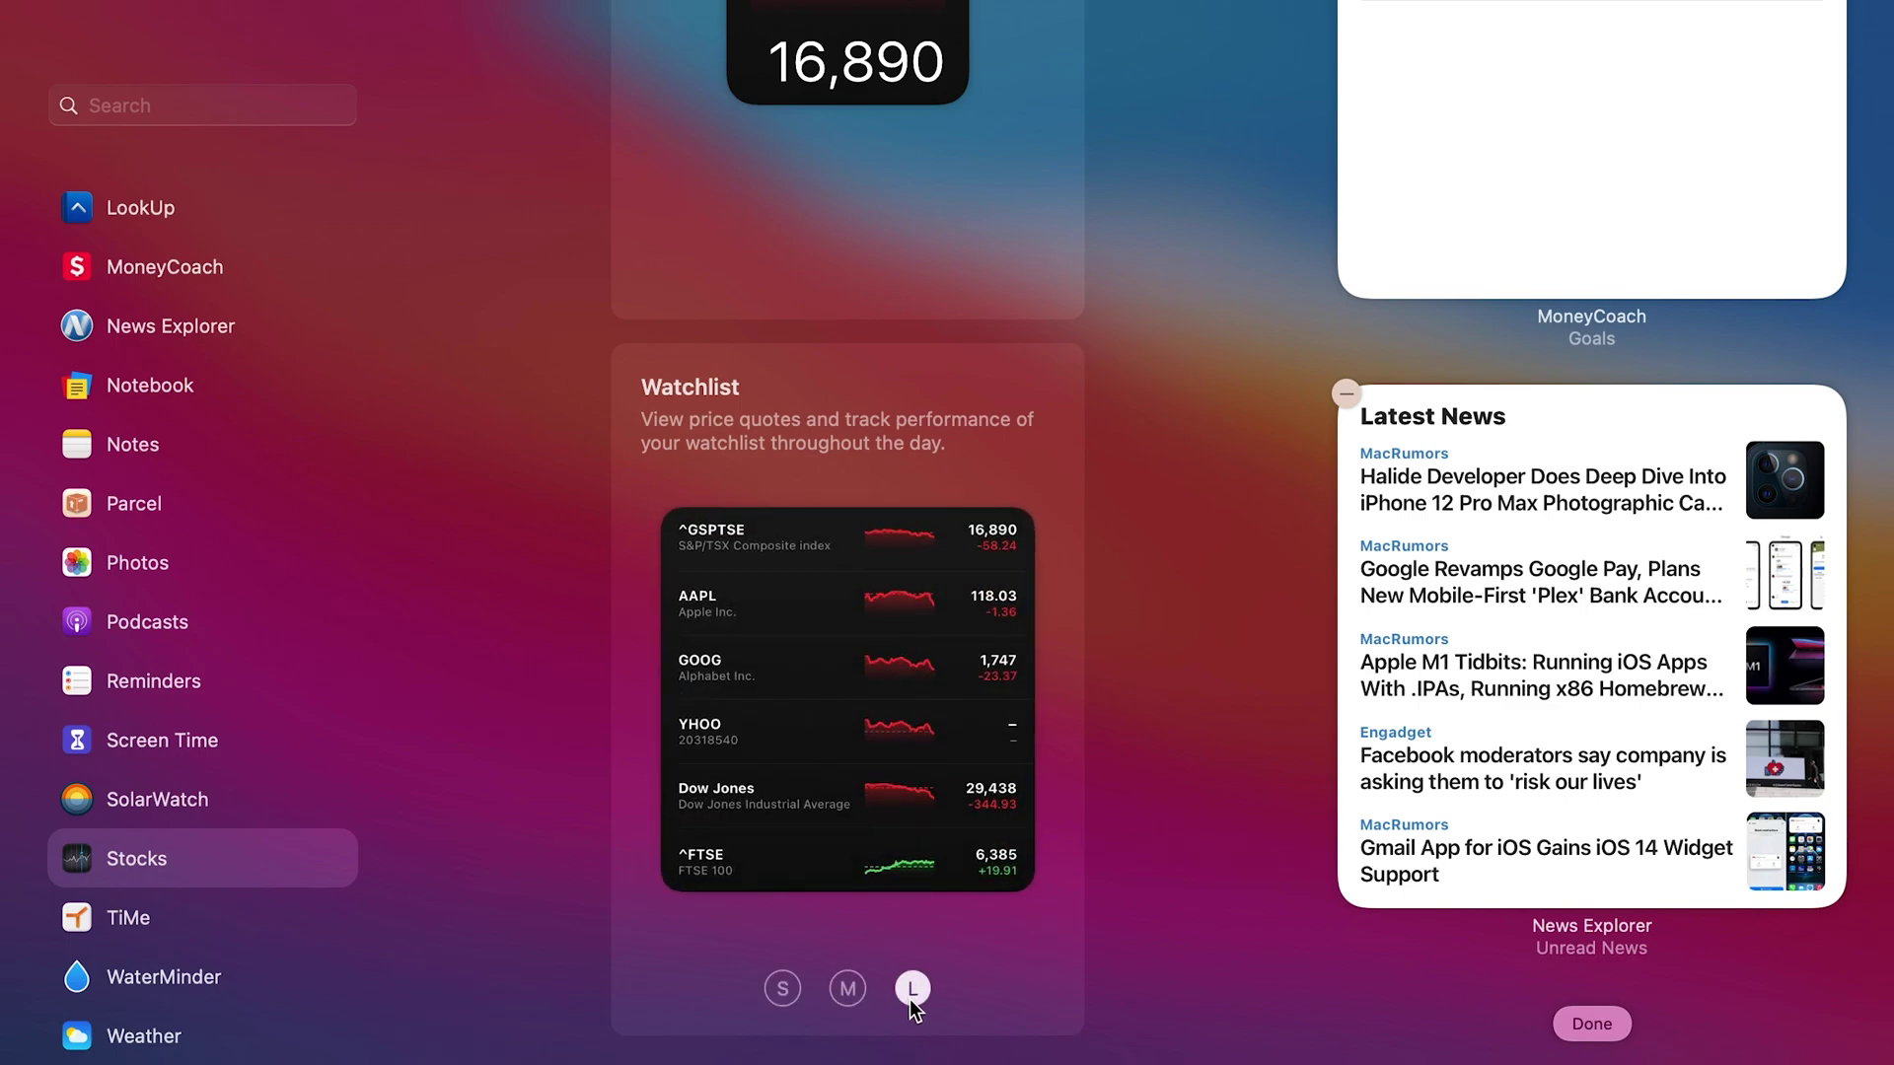
click(119, 918)
scroll(748, 440, up, 5)
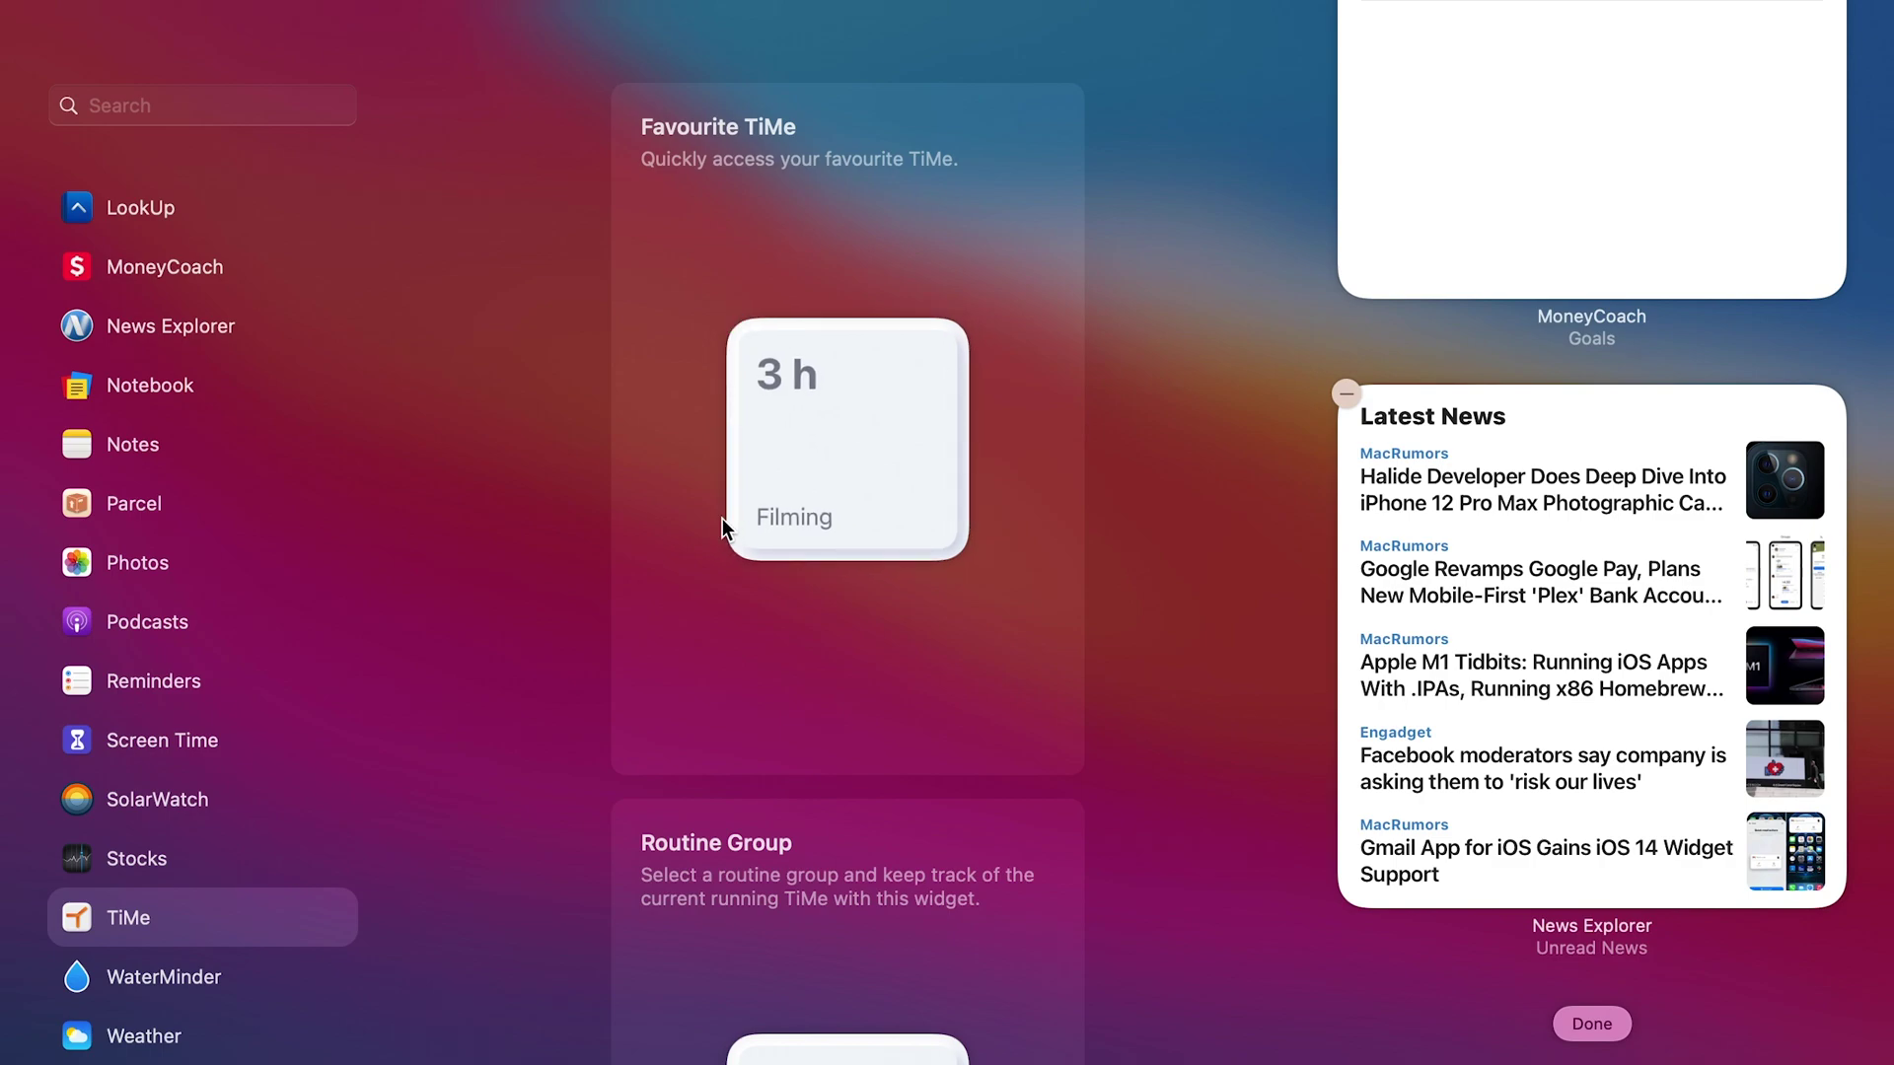
Scroll TiMe's widgets down to Routine Group, then switch the gallery to WaterMinder.
scroll(858, 690, down, 5)
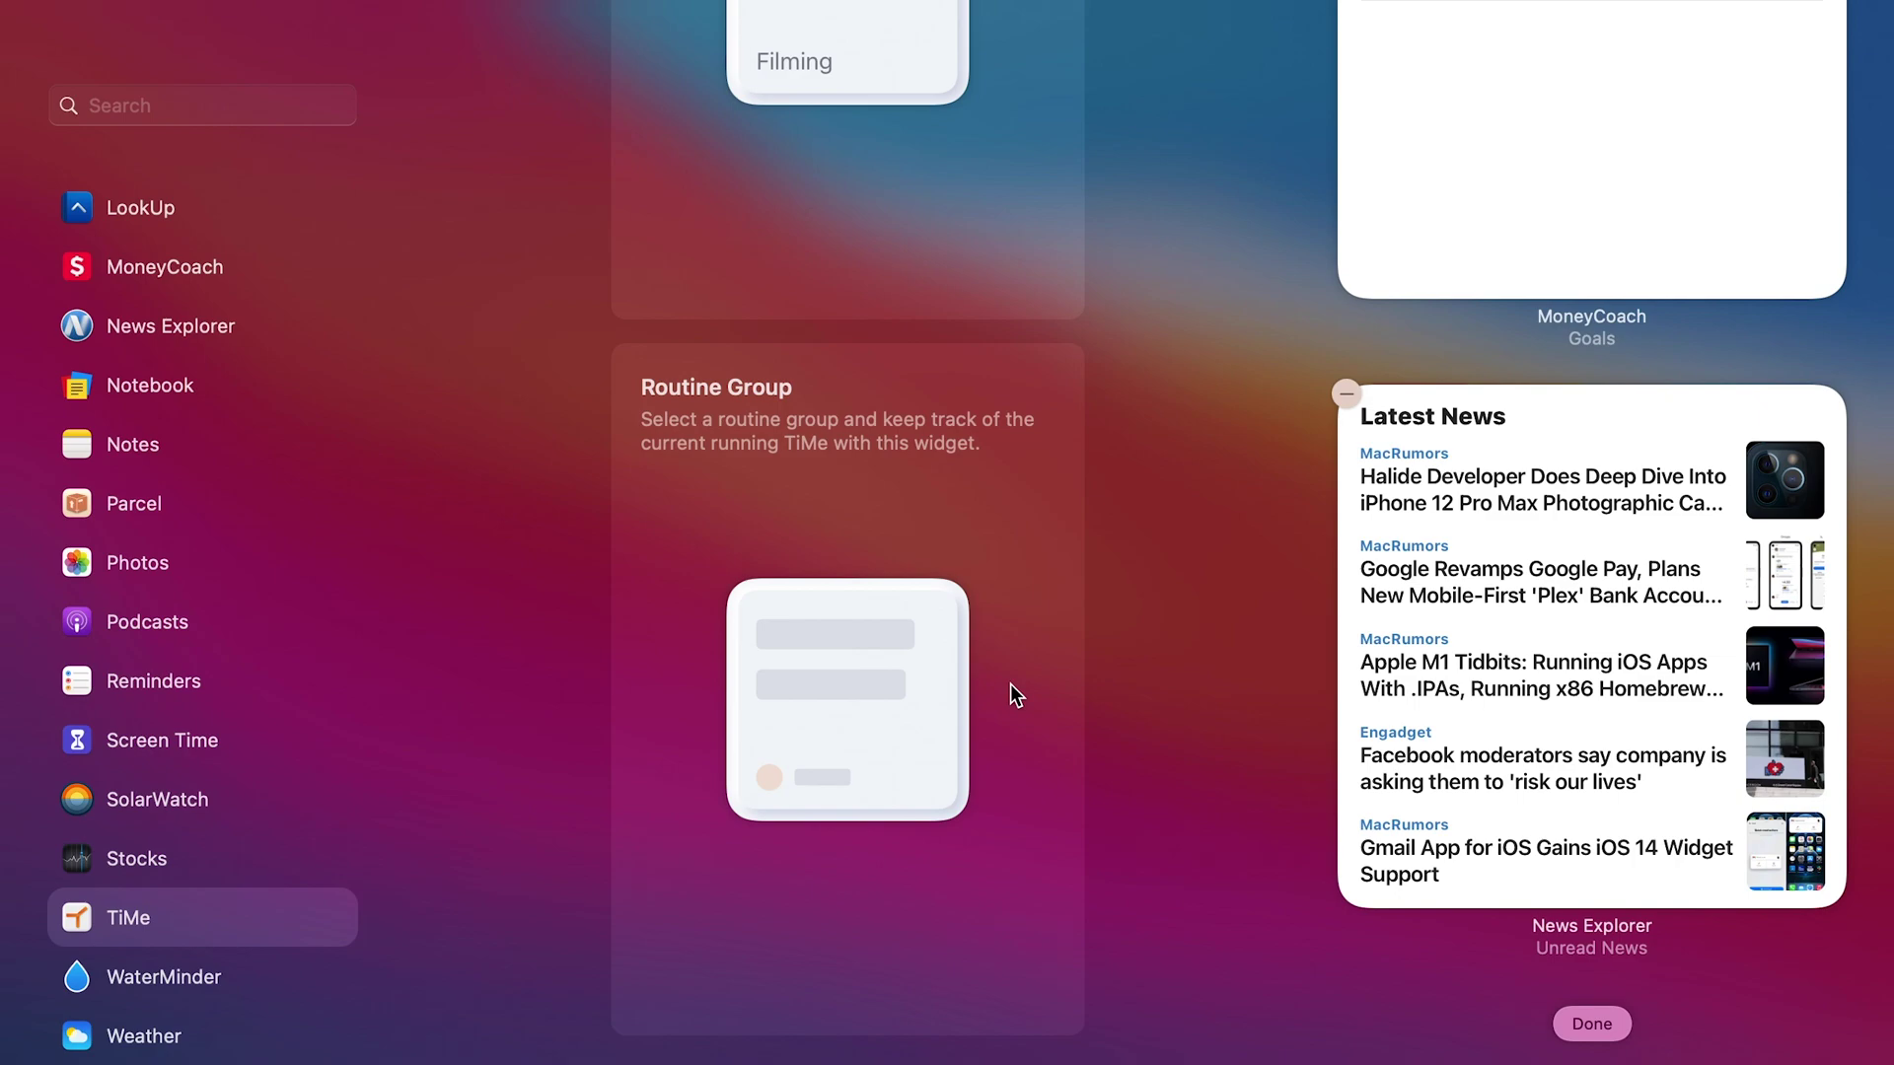
click(157, 981)
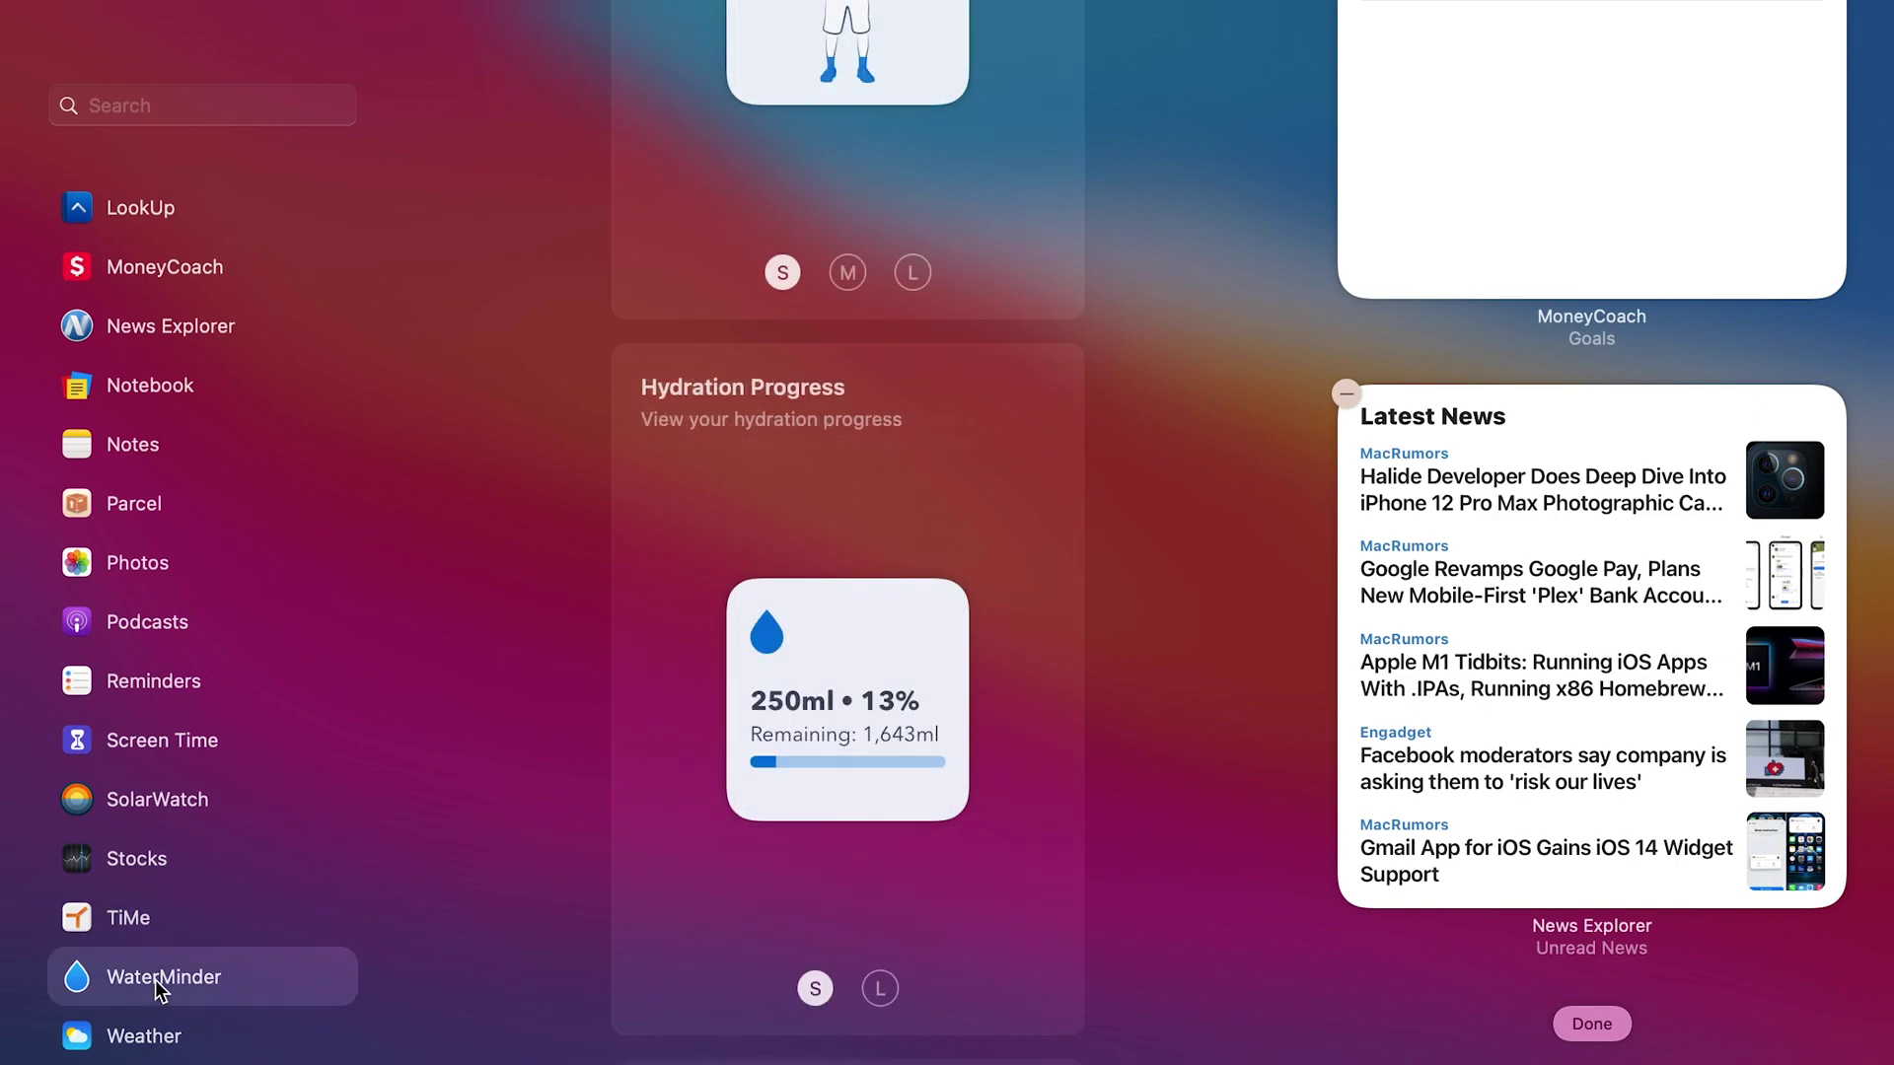
Preview WaterMinder's Current Hydration widget at medium and then large size.
scroll(708, 511, up, 5)
scroll(707, 511, down, 2)
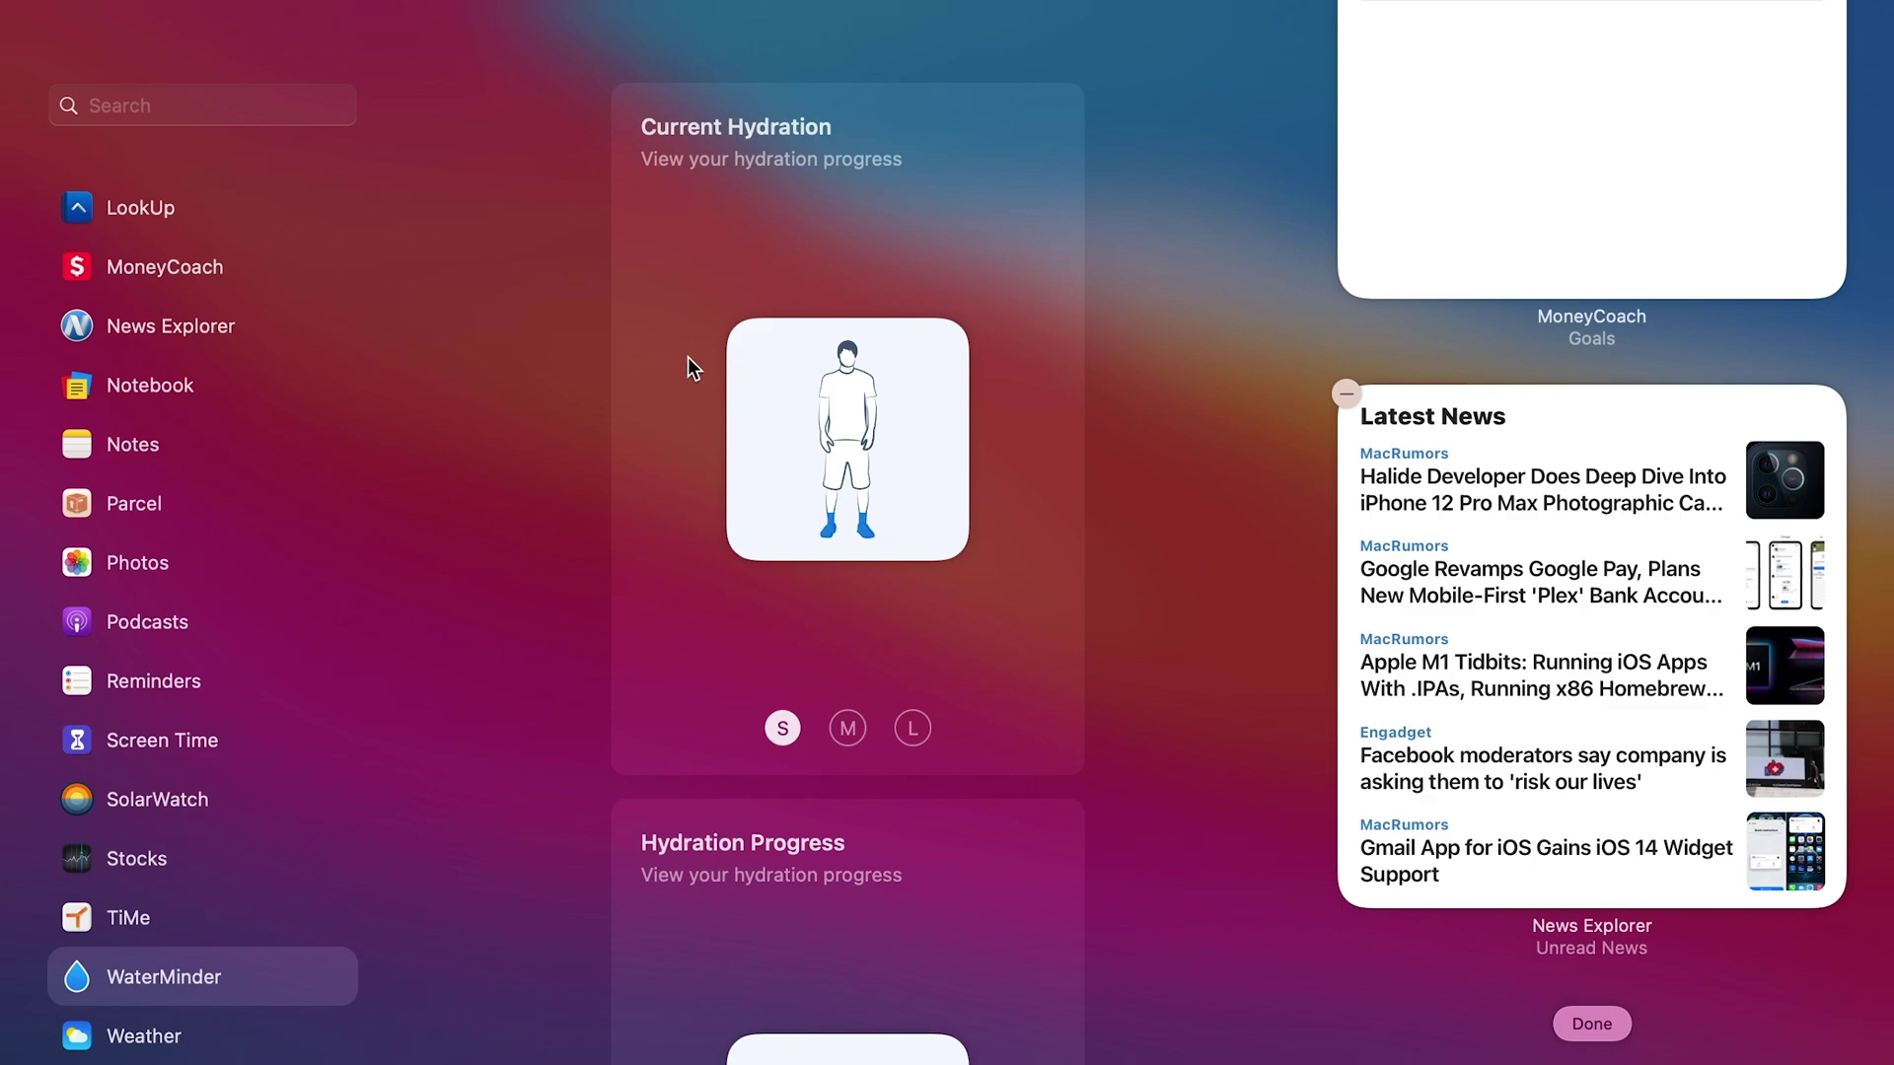
mouse_move(839, 493)
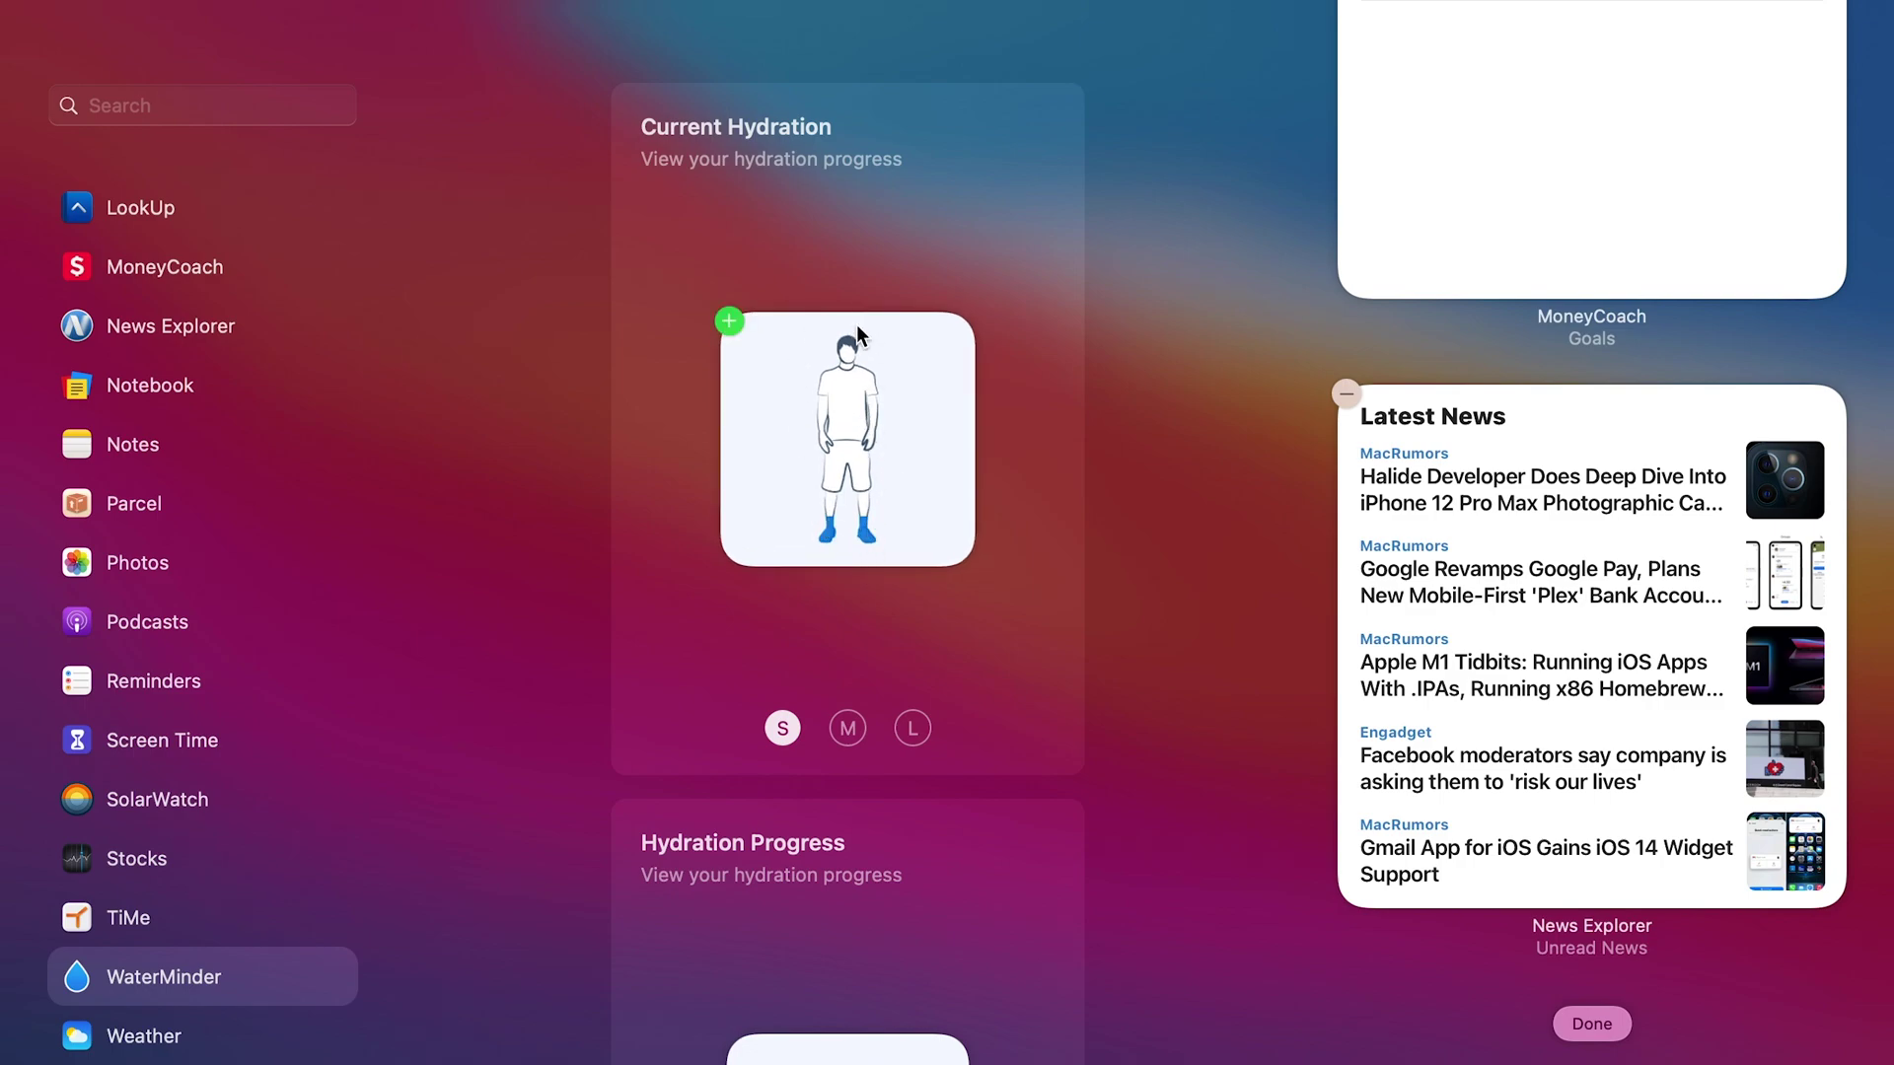
click(849, 730)
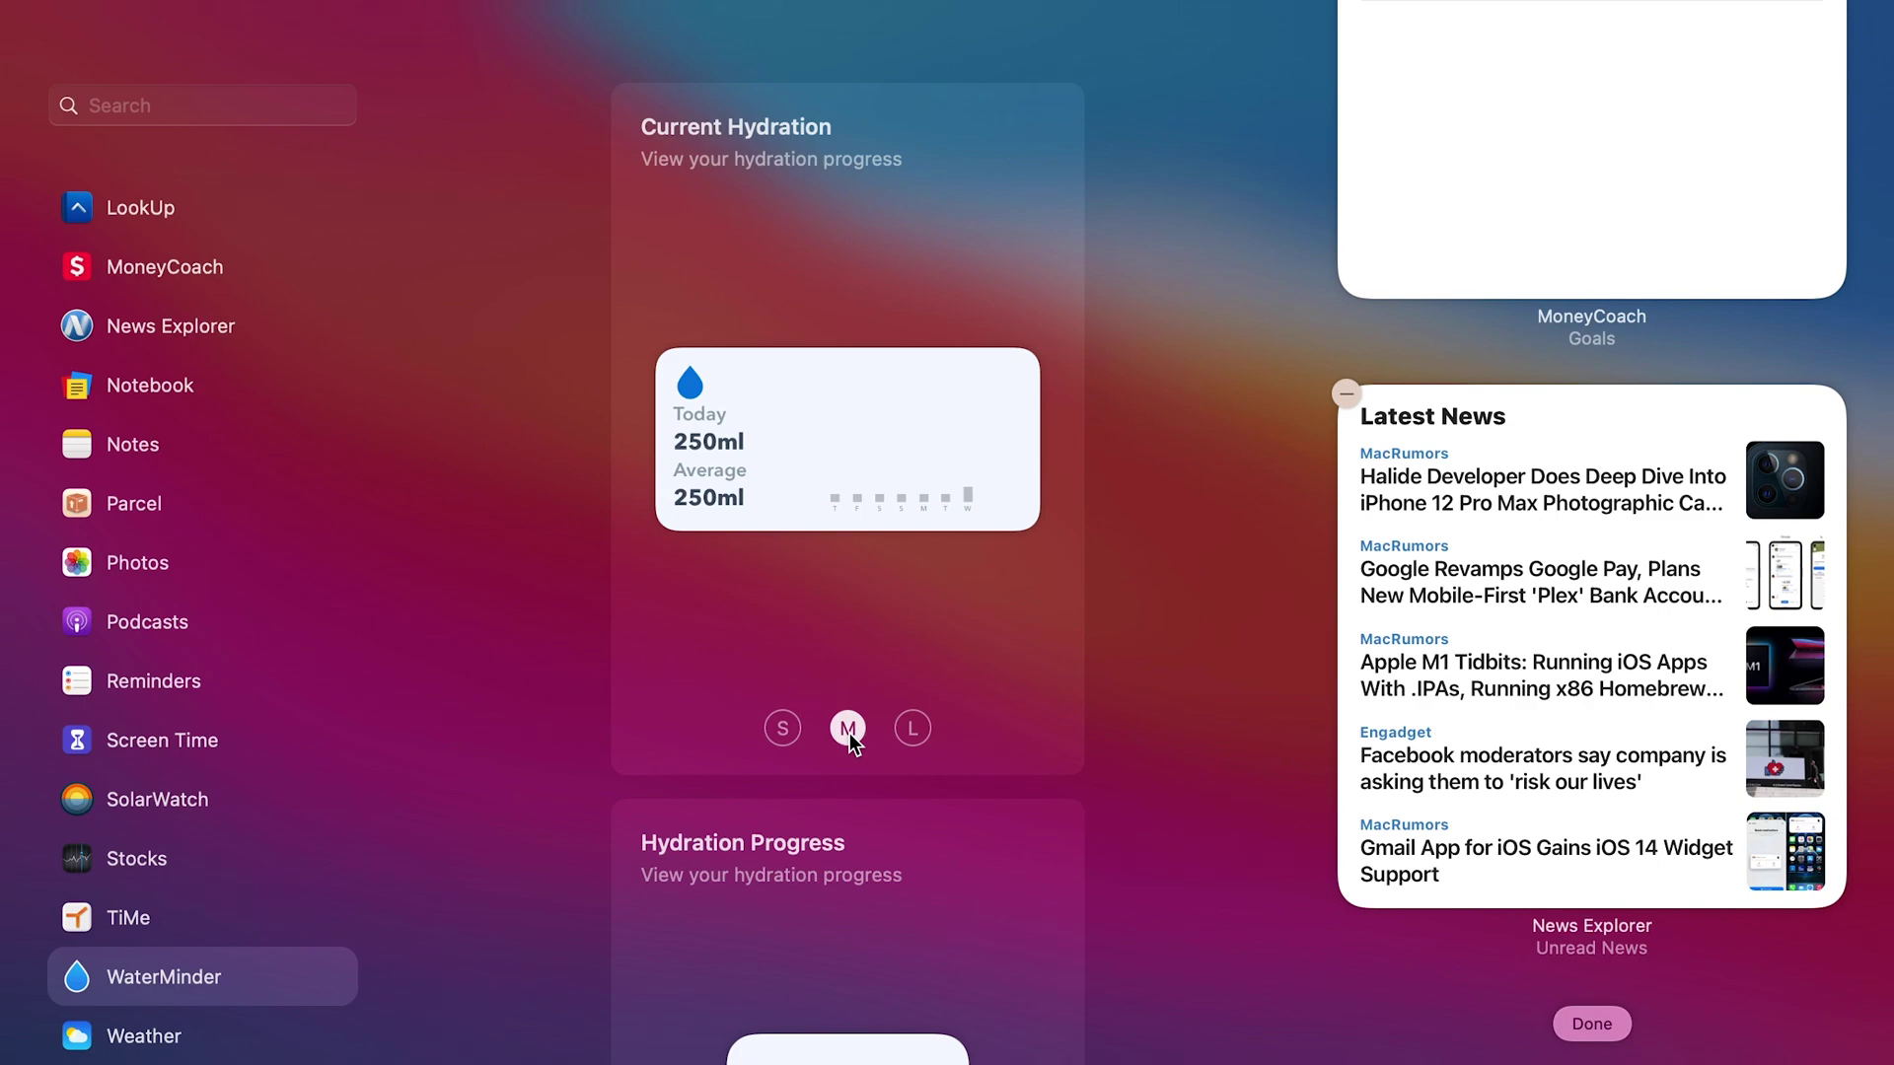
click(910, 732)
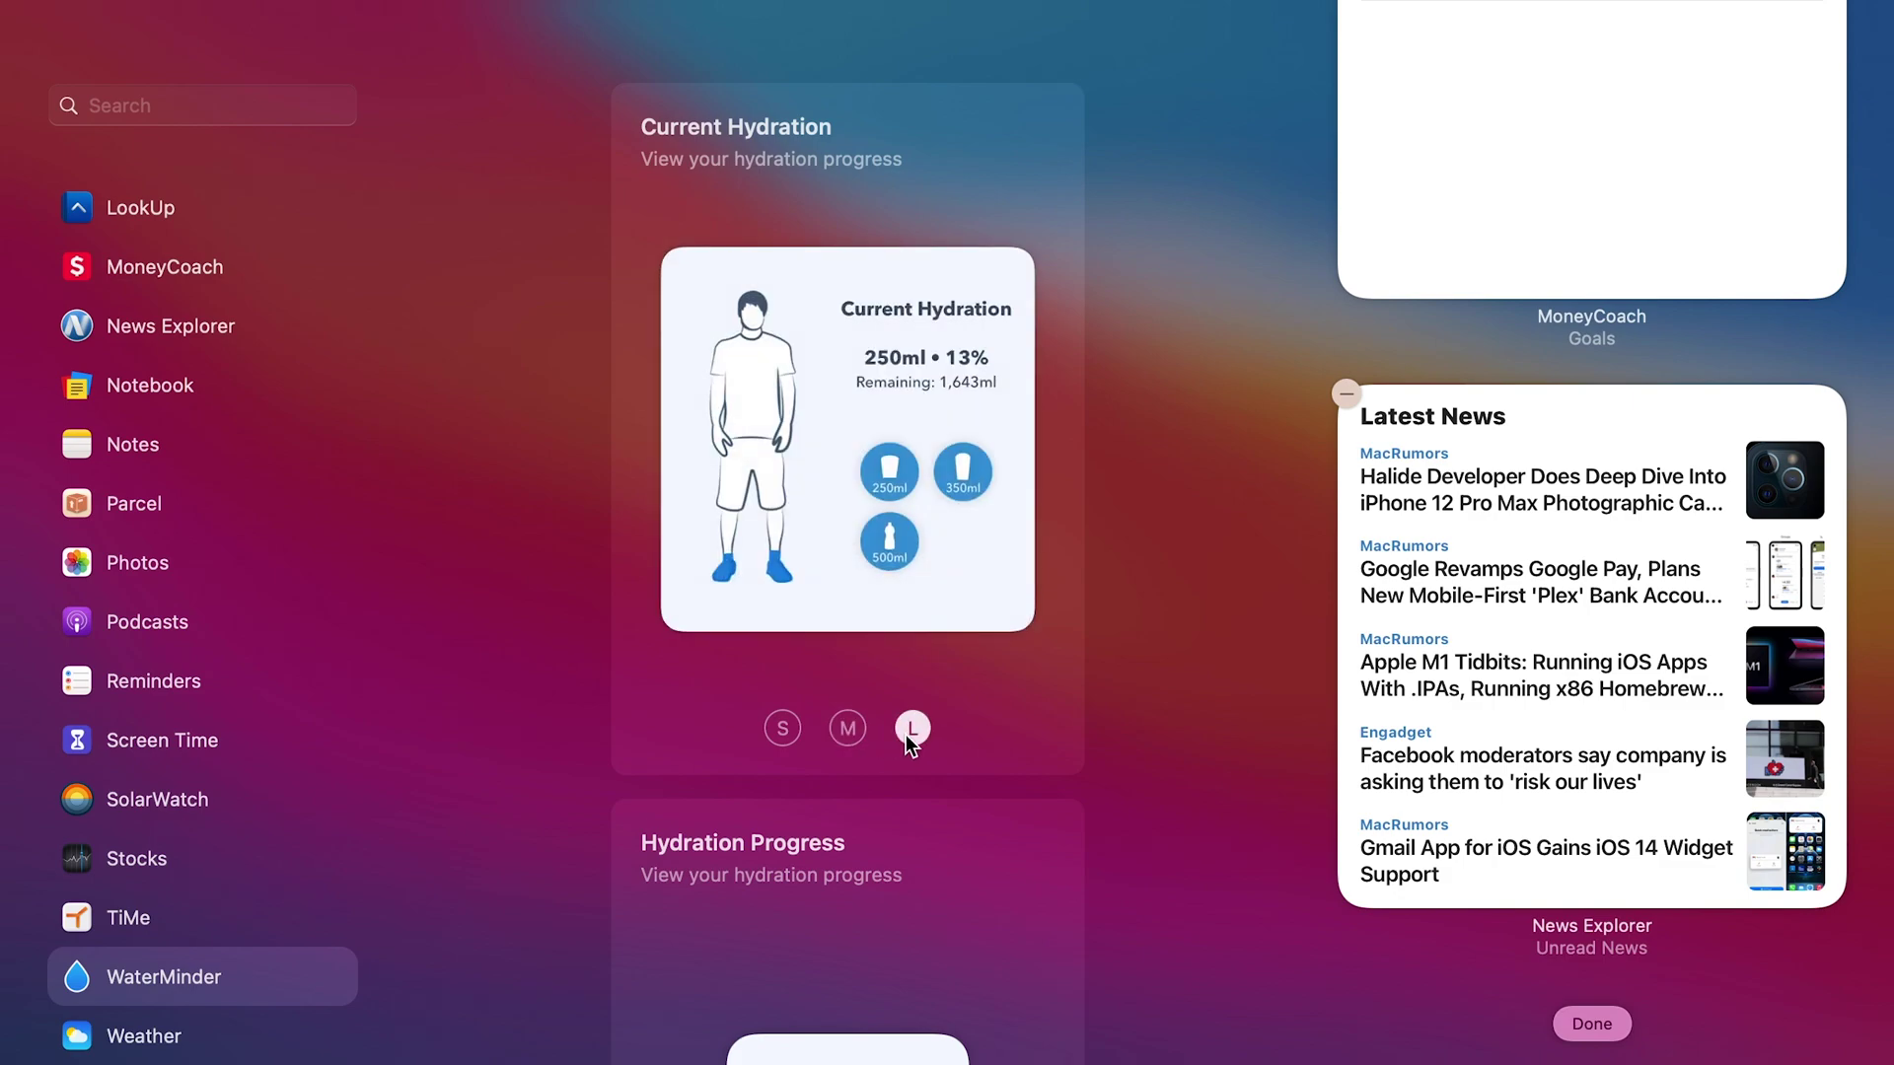
Preview the Hydration Progress widget at large size, then scroll down to the next variant.
mouse_move(816, 660)
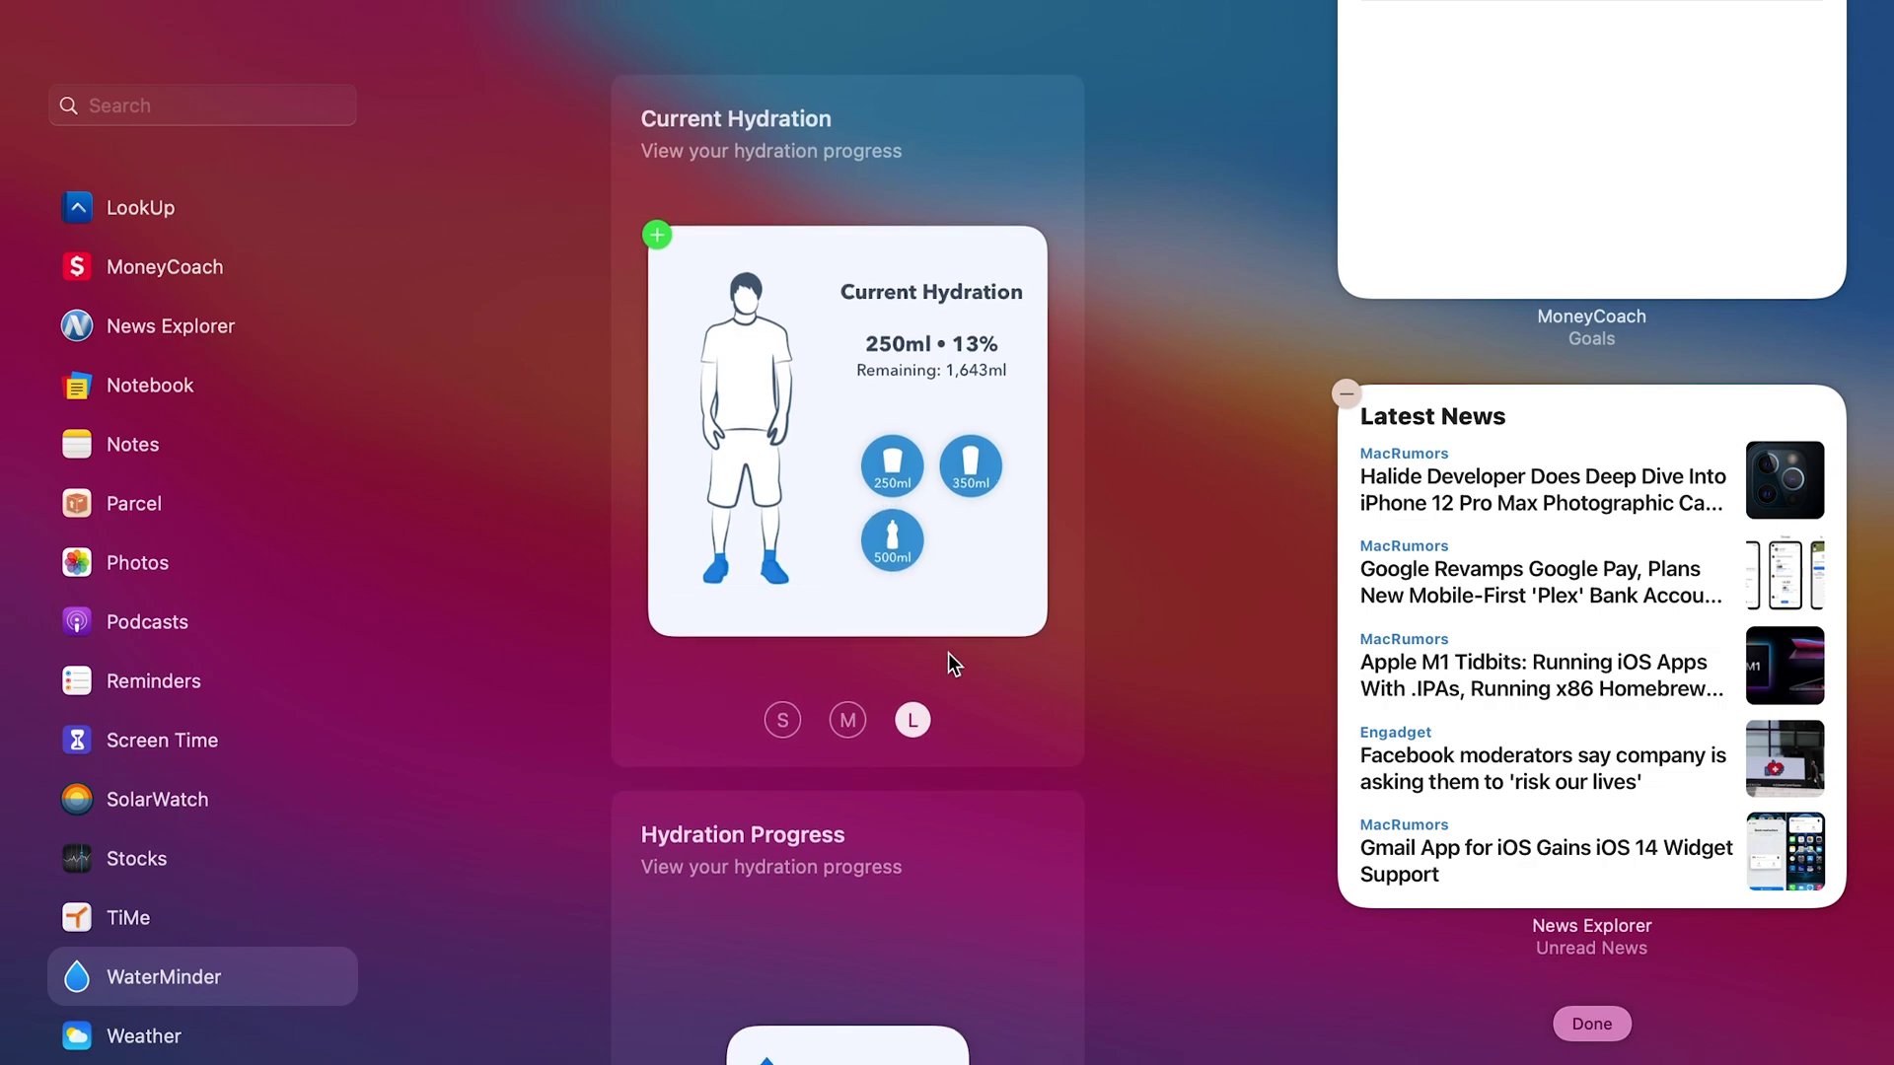
scroll(949, 653, down, 10)
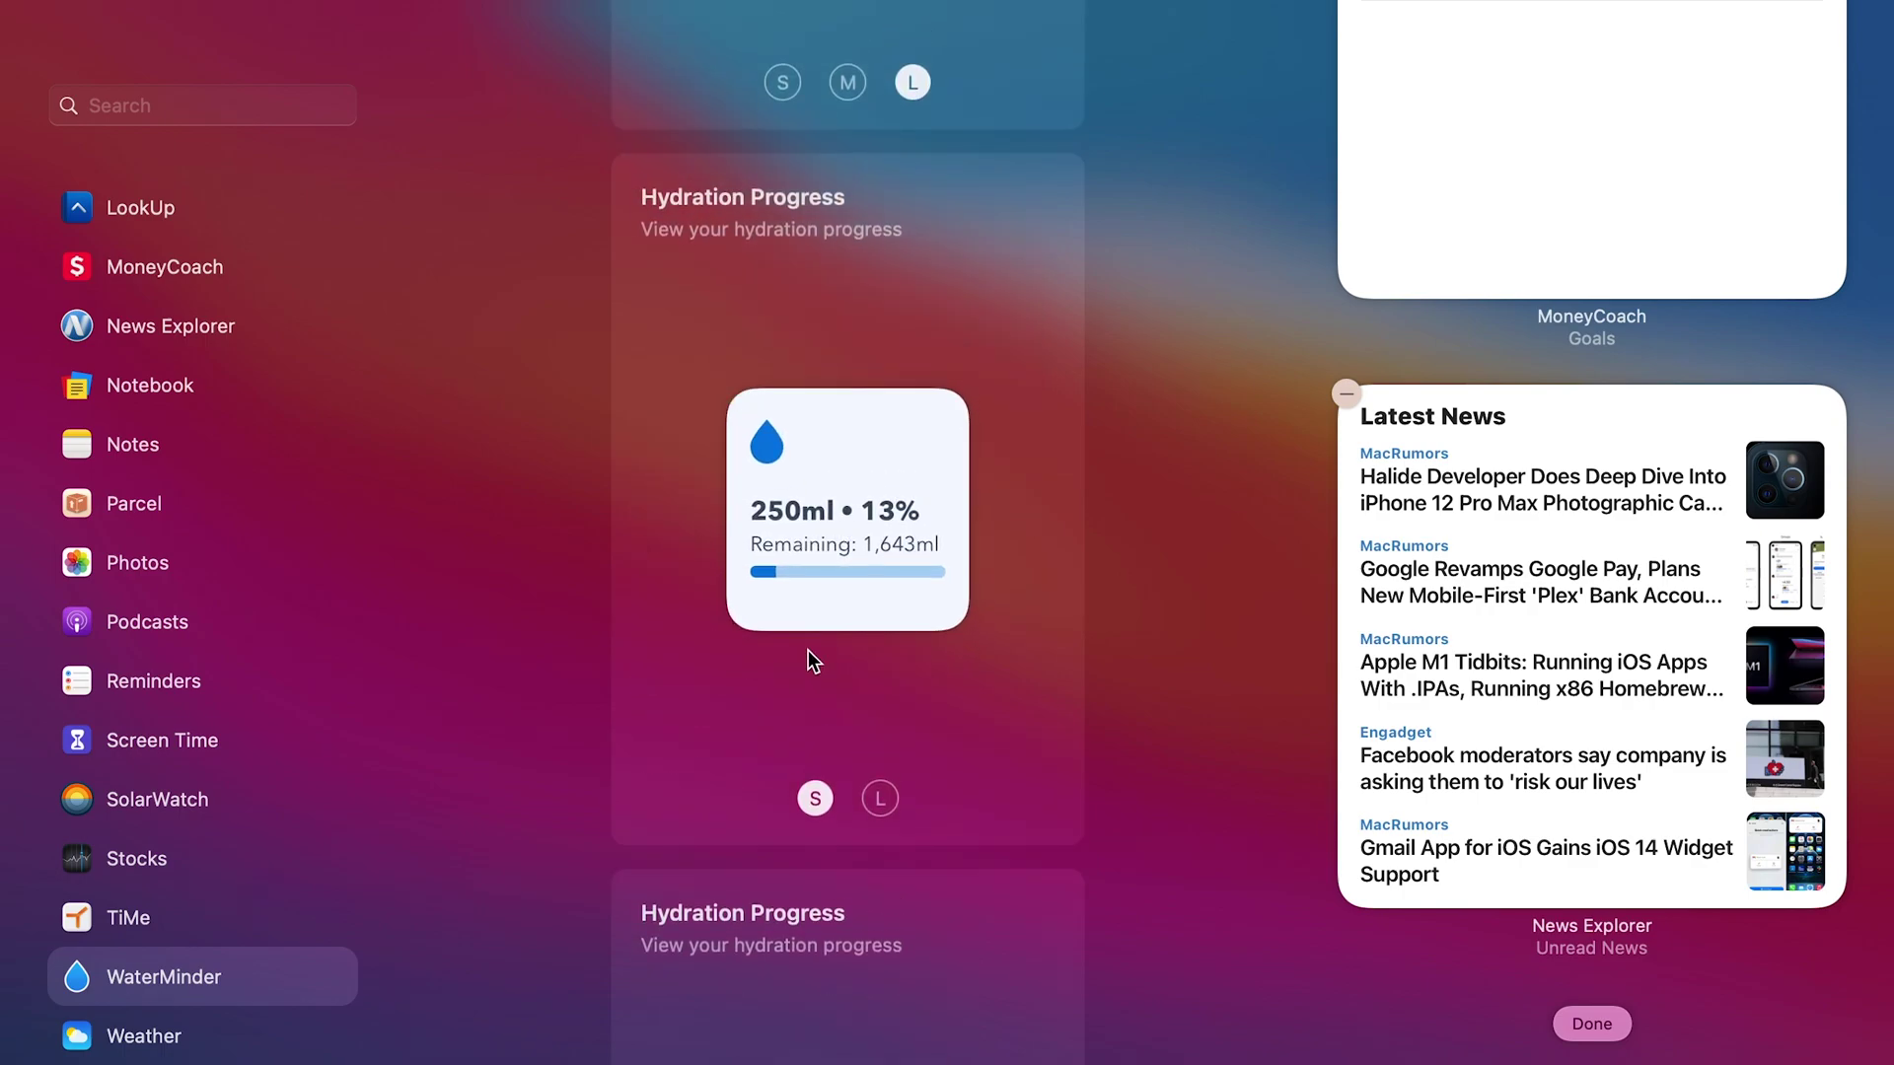
mouse_move(808, 612)
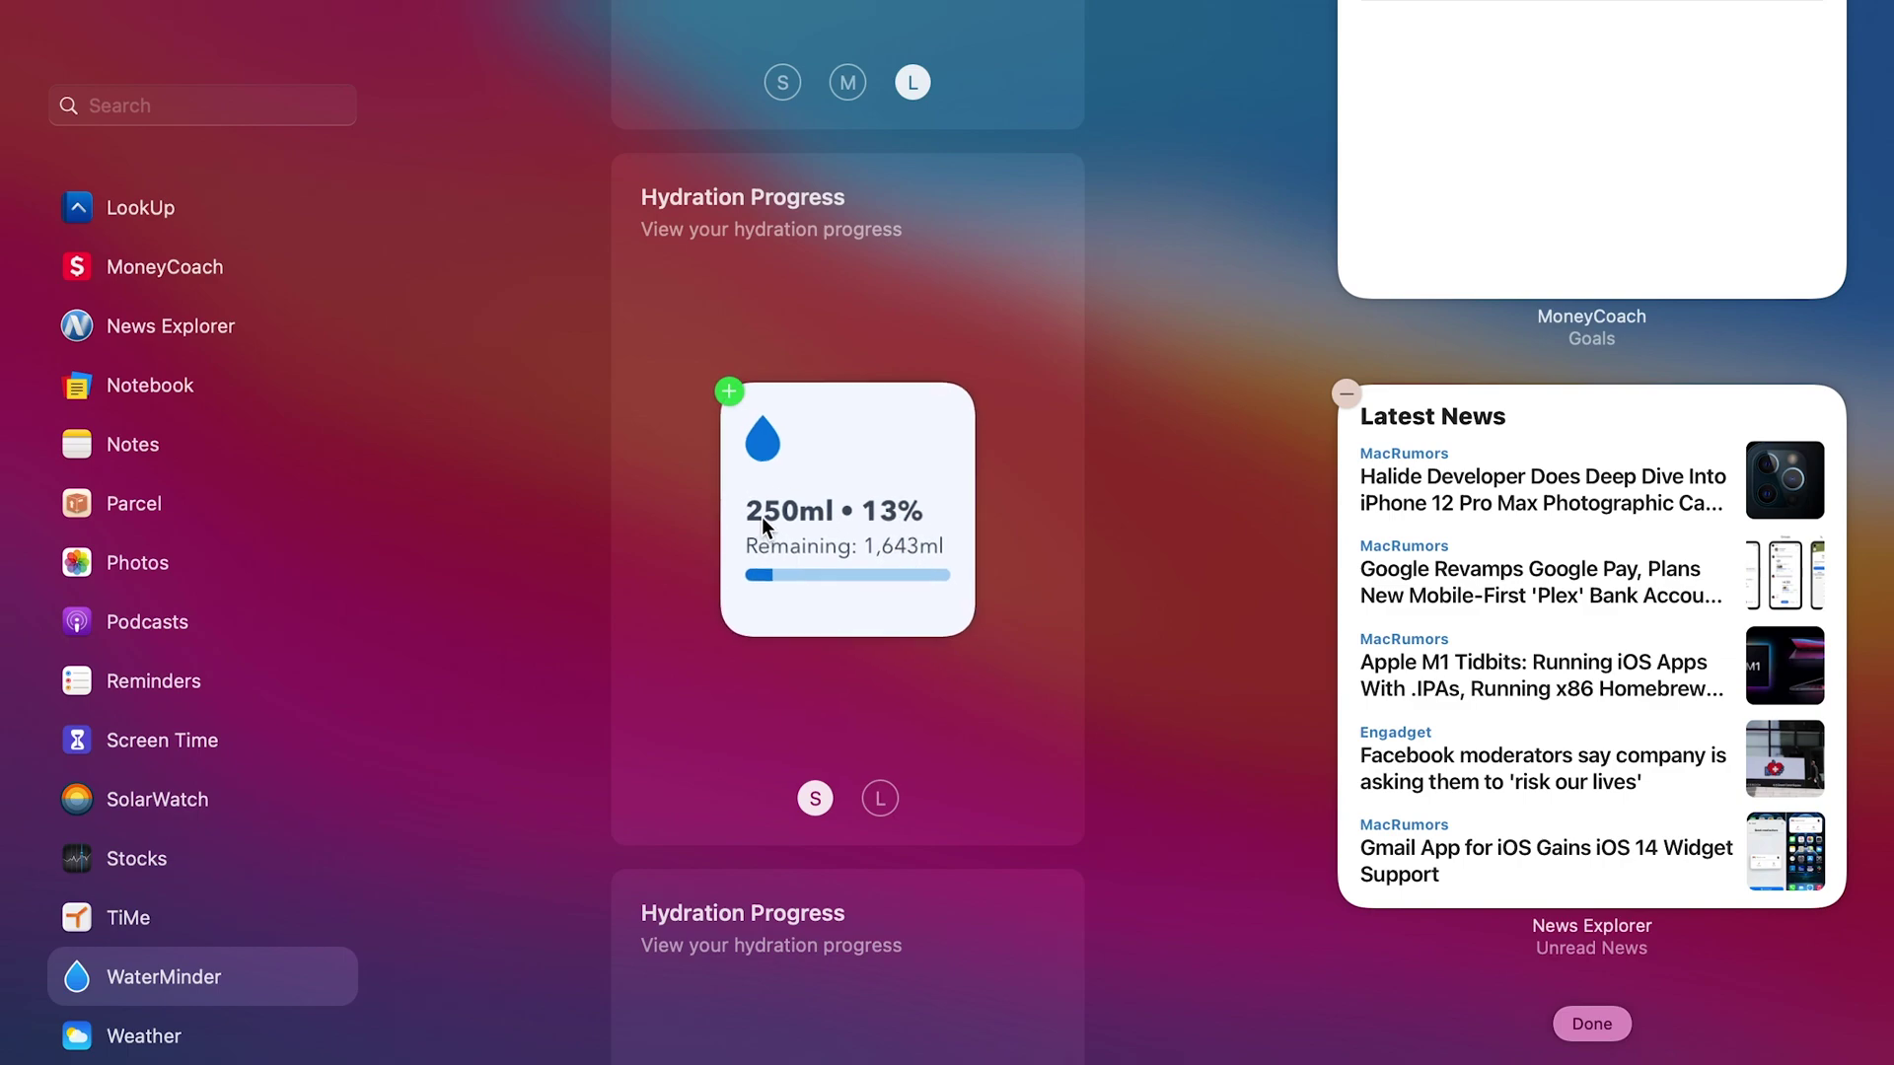
click(879, 798)
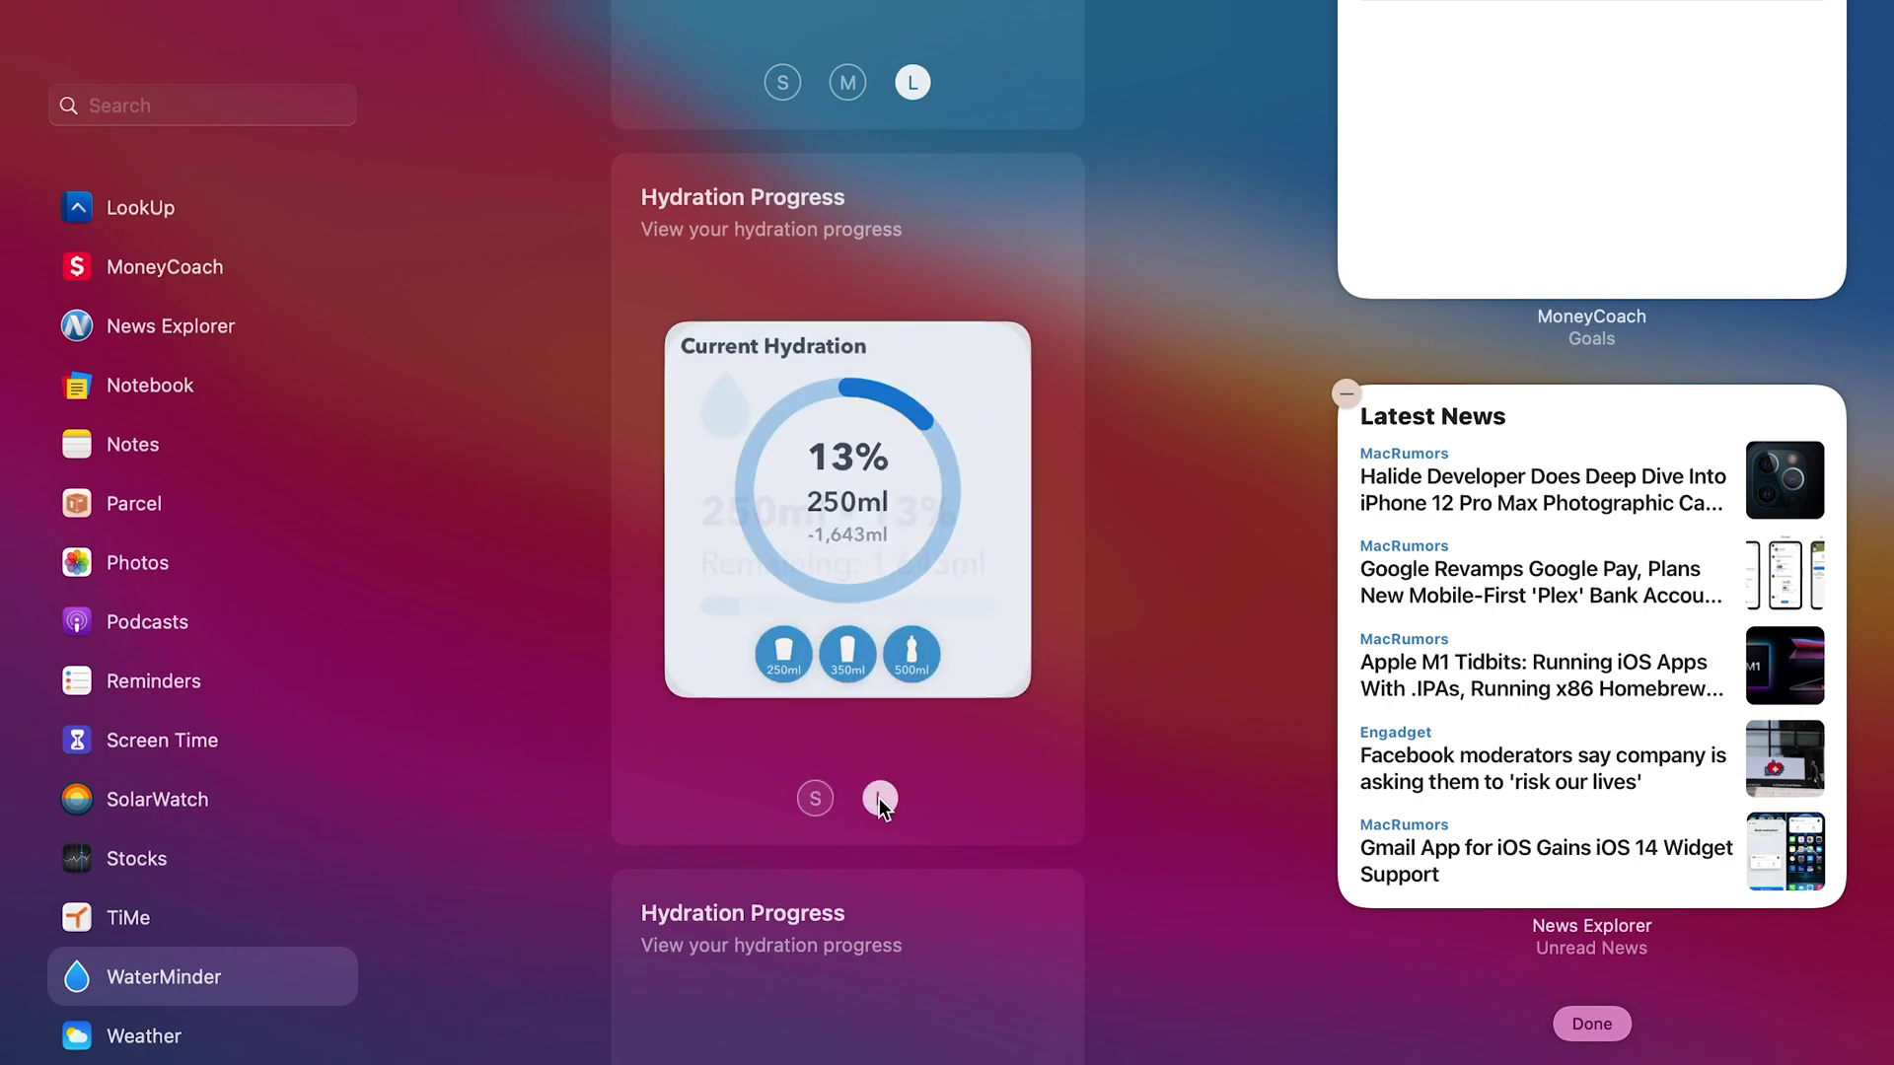
mouse_move(985, 537)
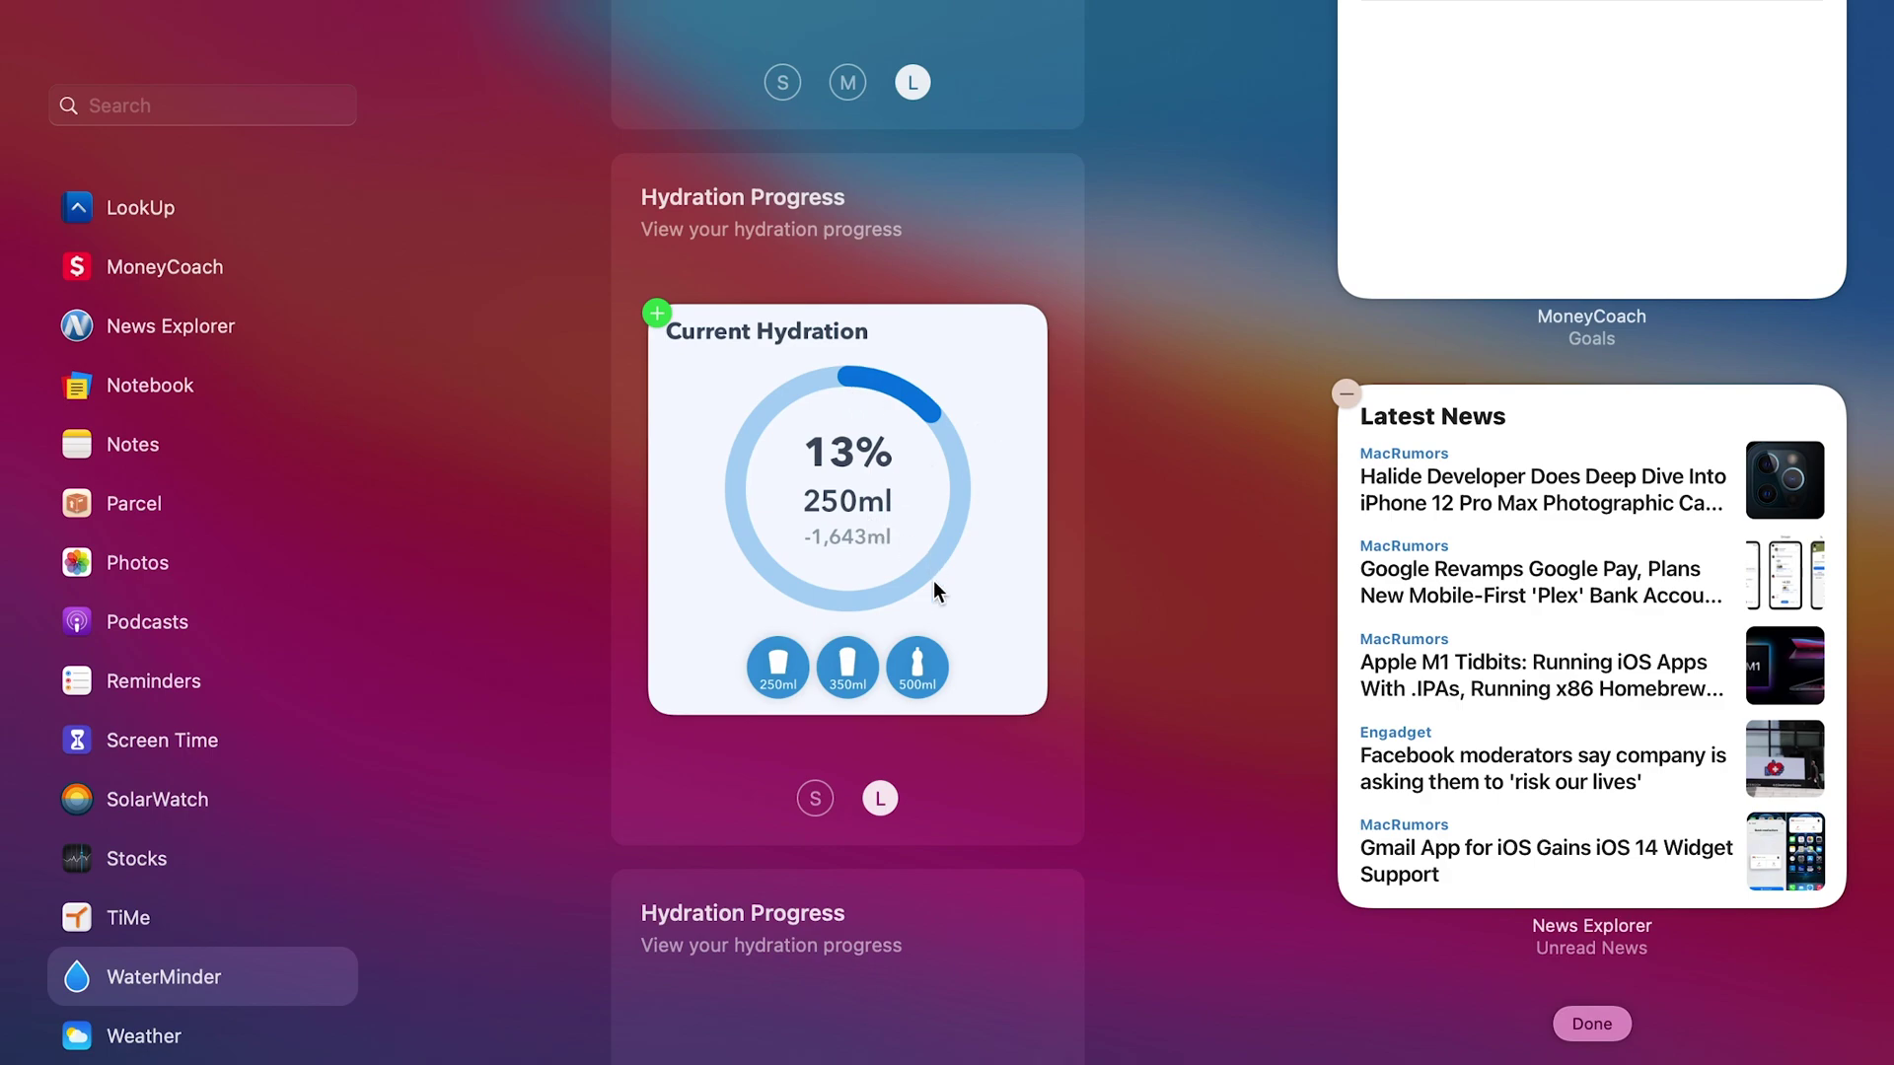
scroll(933, 580, down, 5)
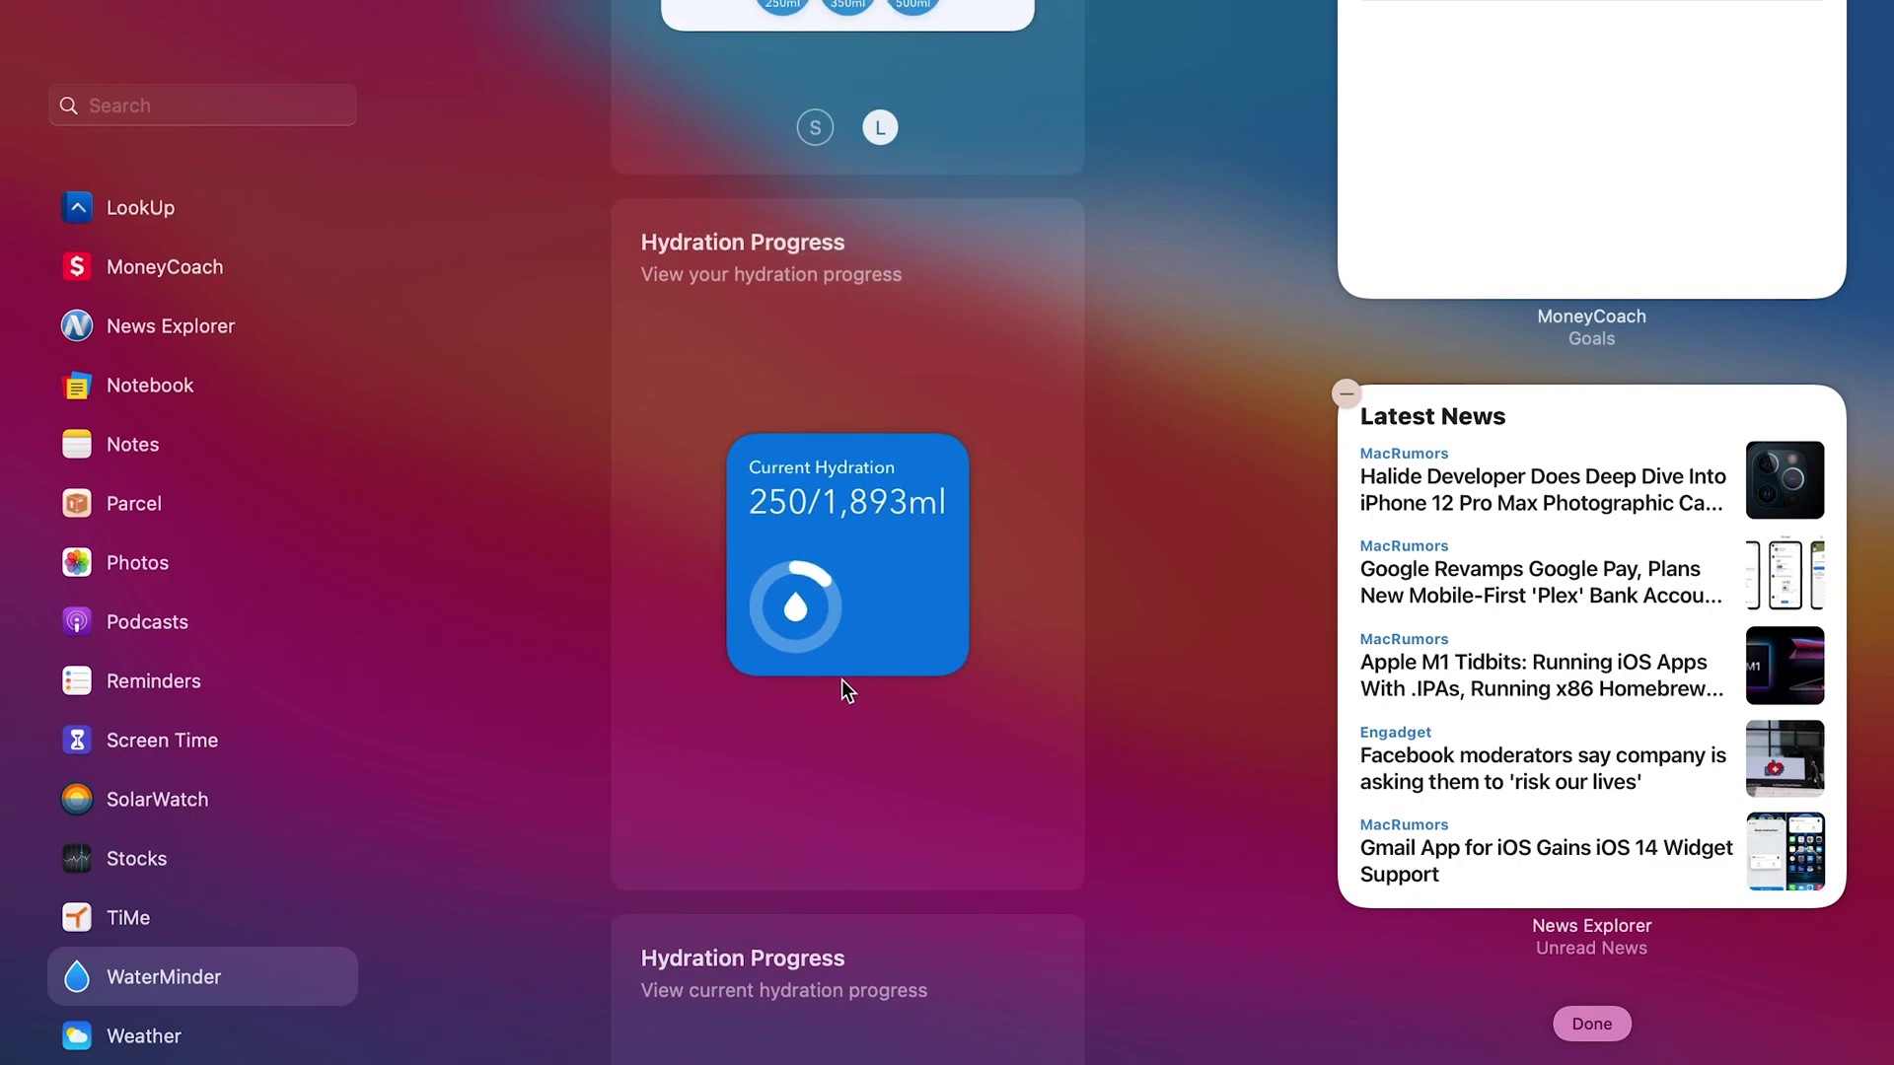
Scroll down to WaterMinder's Hydration Status widget and preview it at medium, then large size.
mouse_move(902, 667)
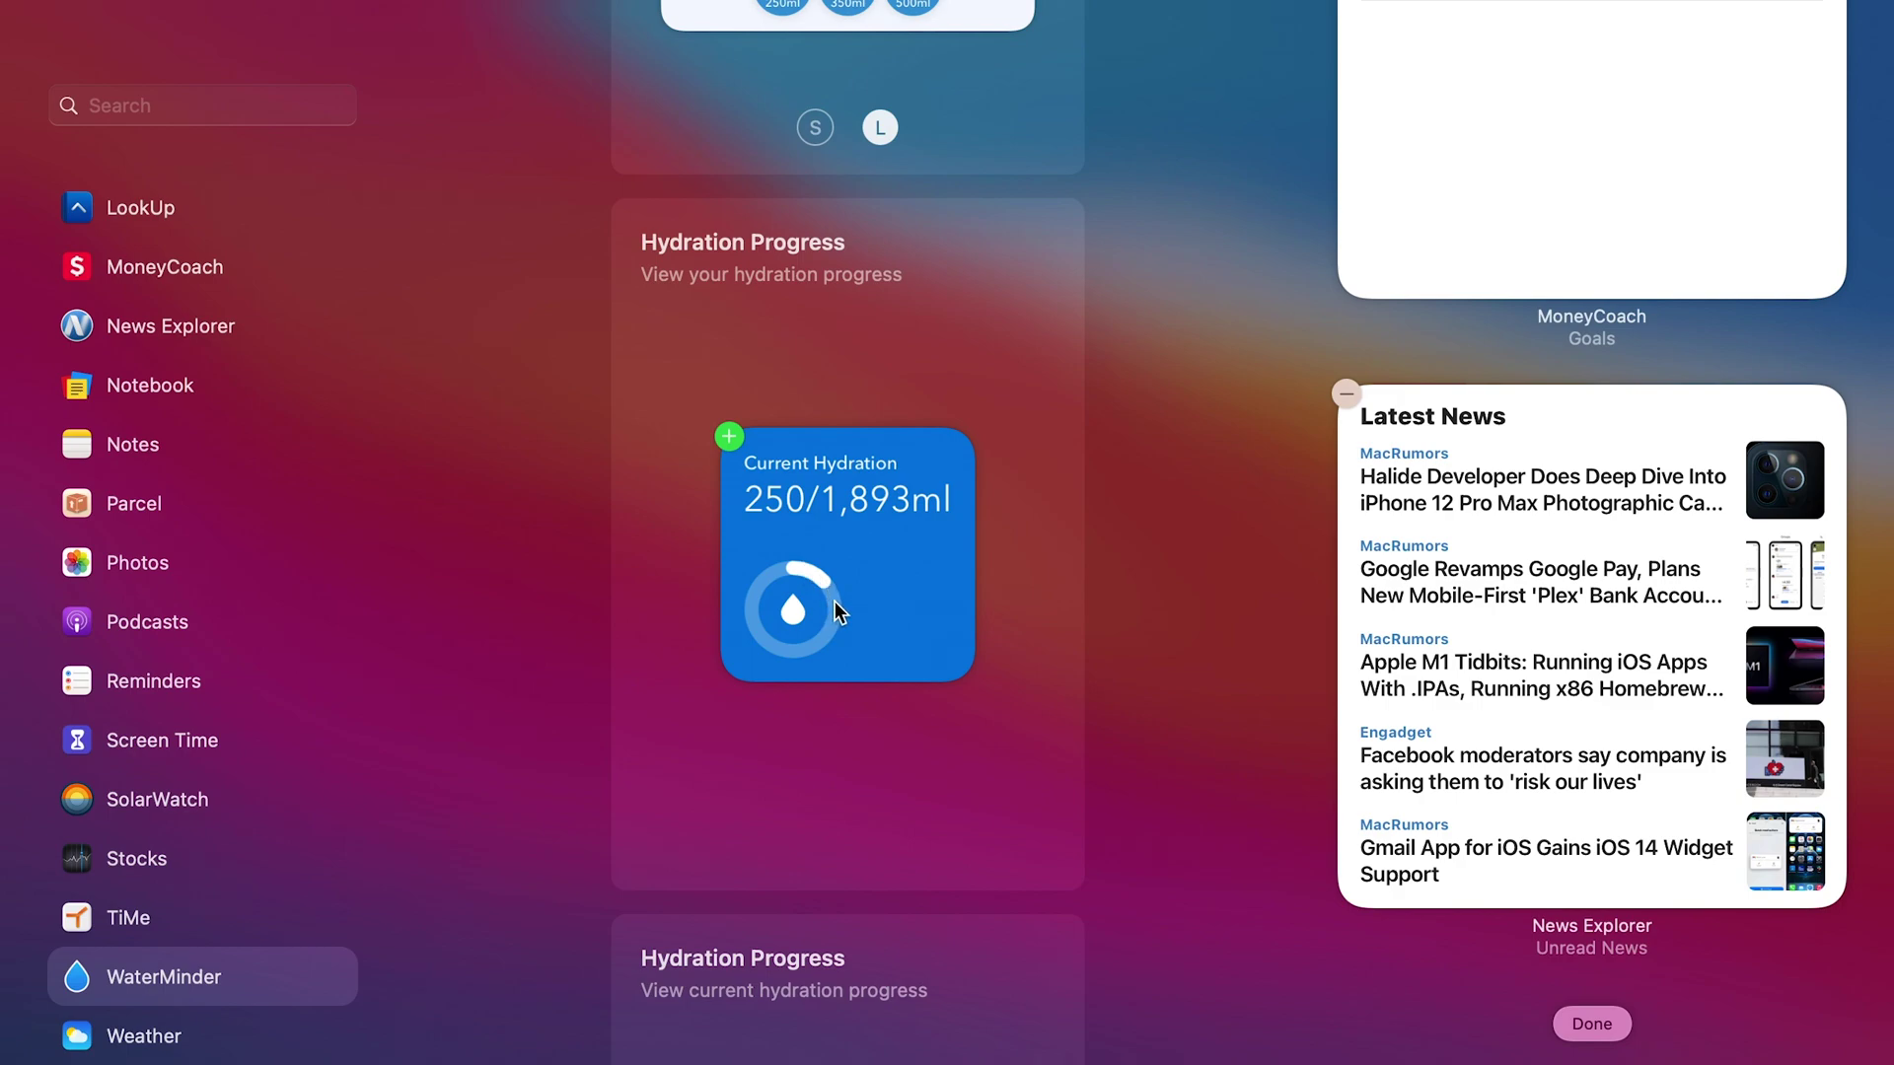
scroll(1034, 825, down, 8)
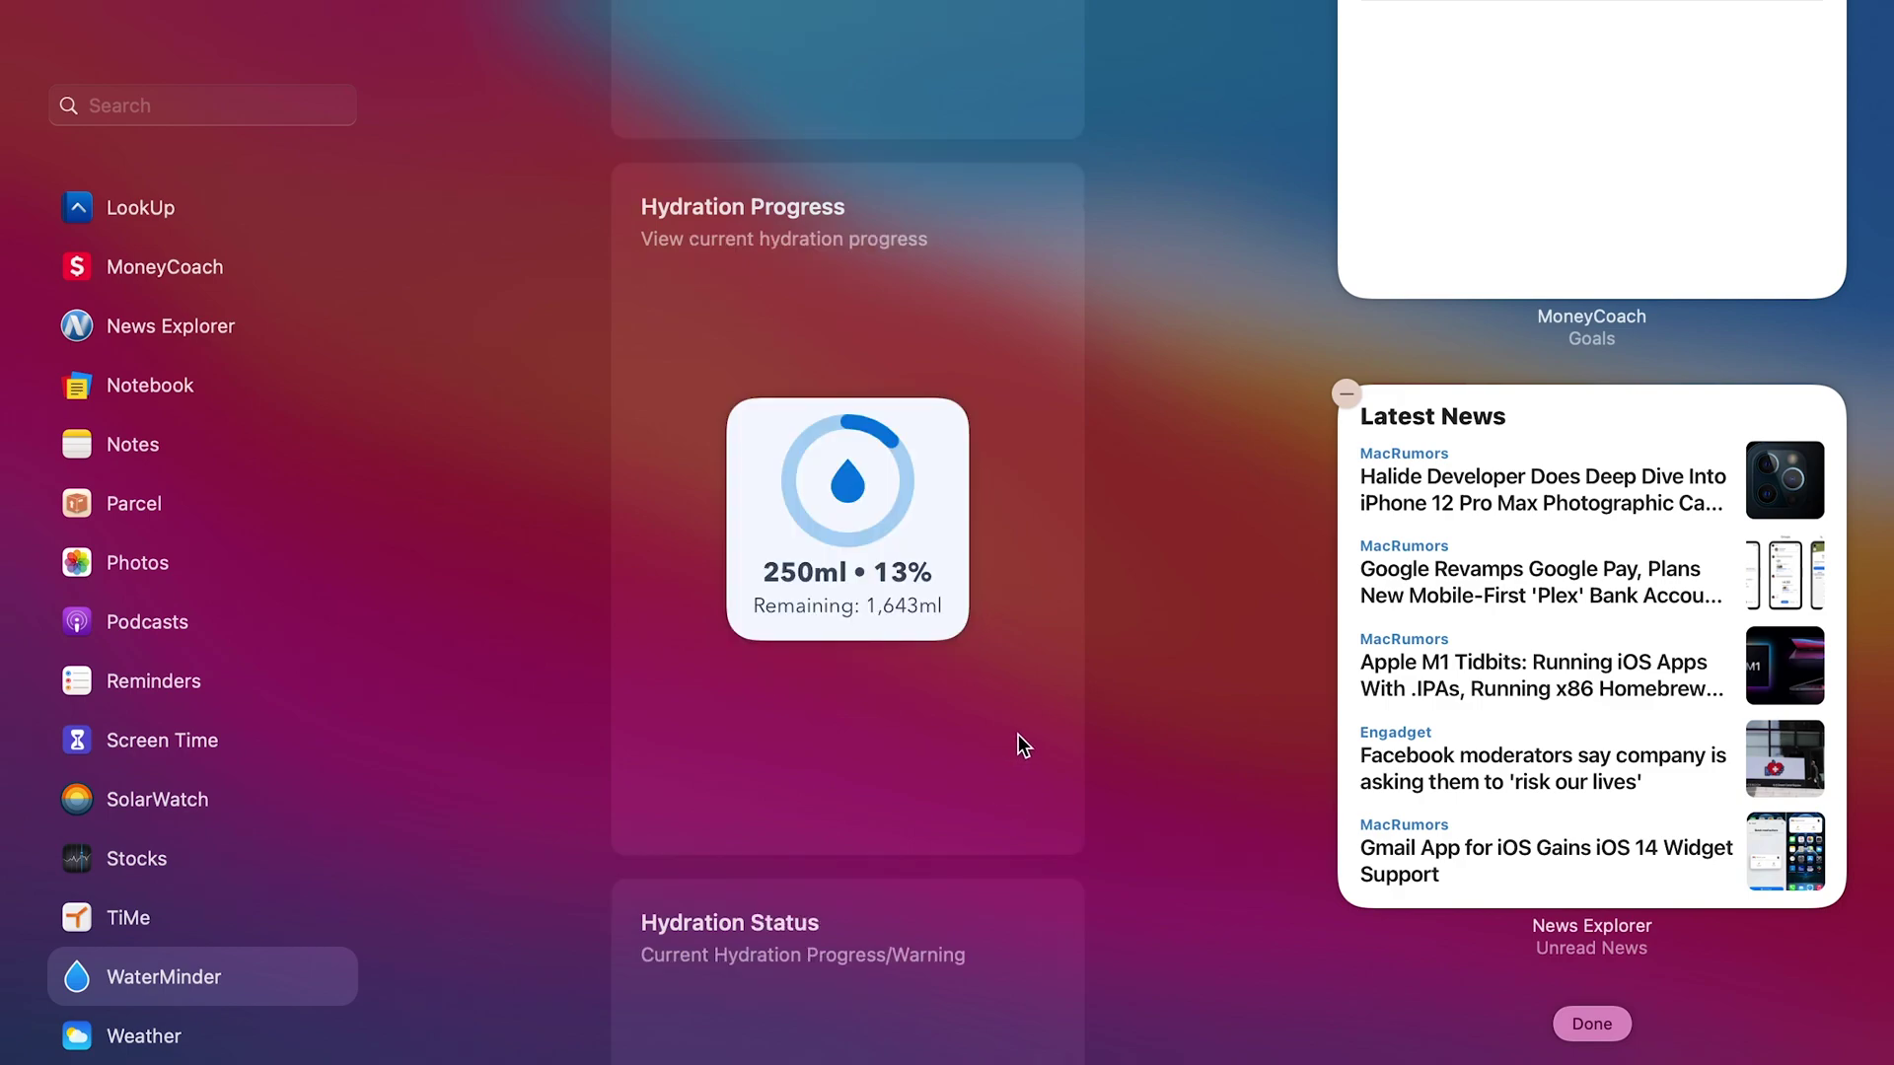
mouse_move(887, 488)
scroll(973, 641, down, 6)
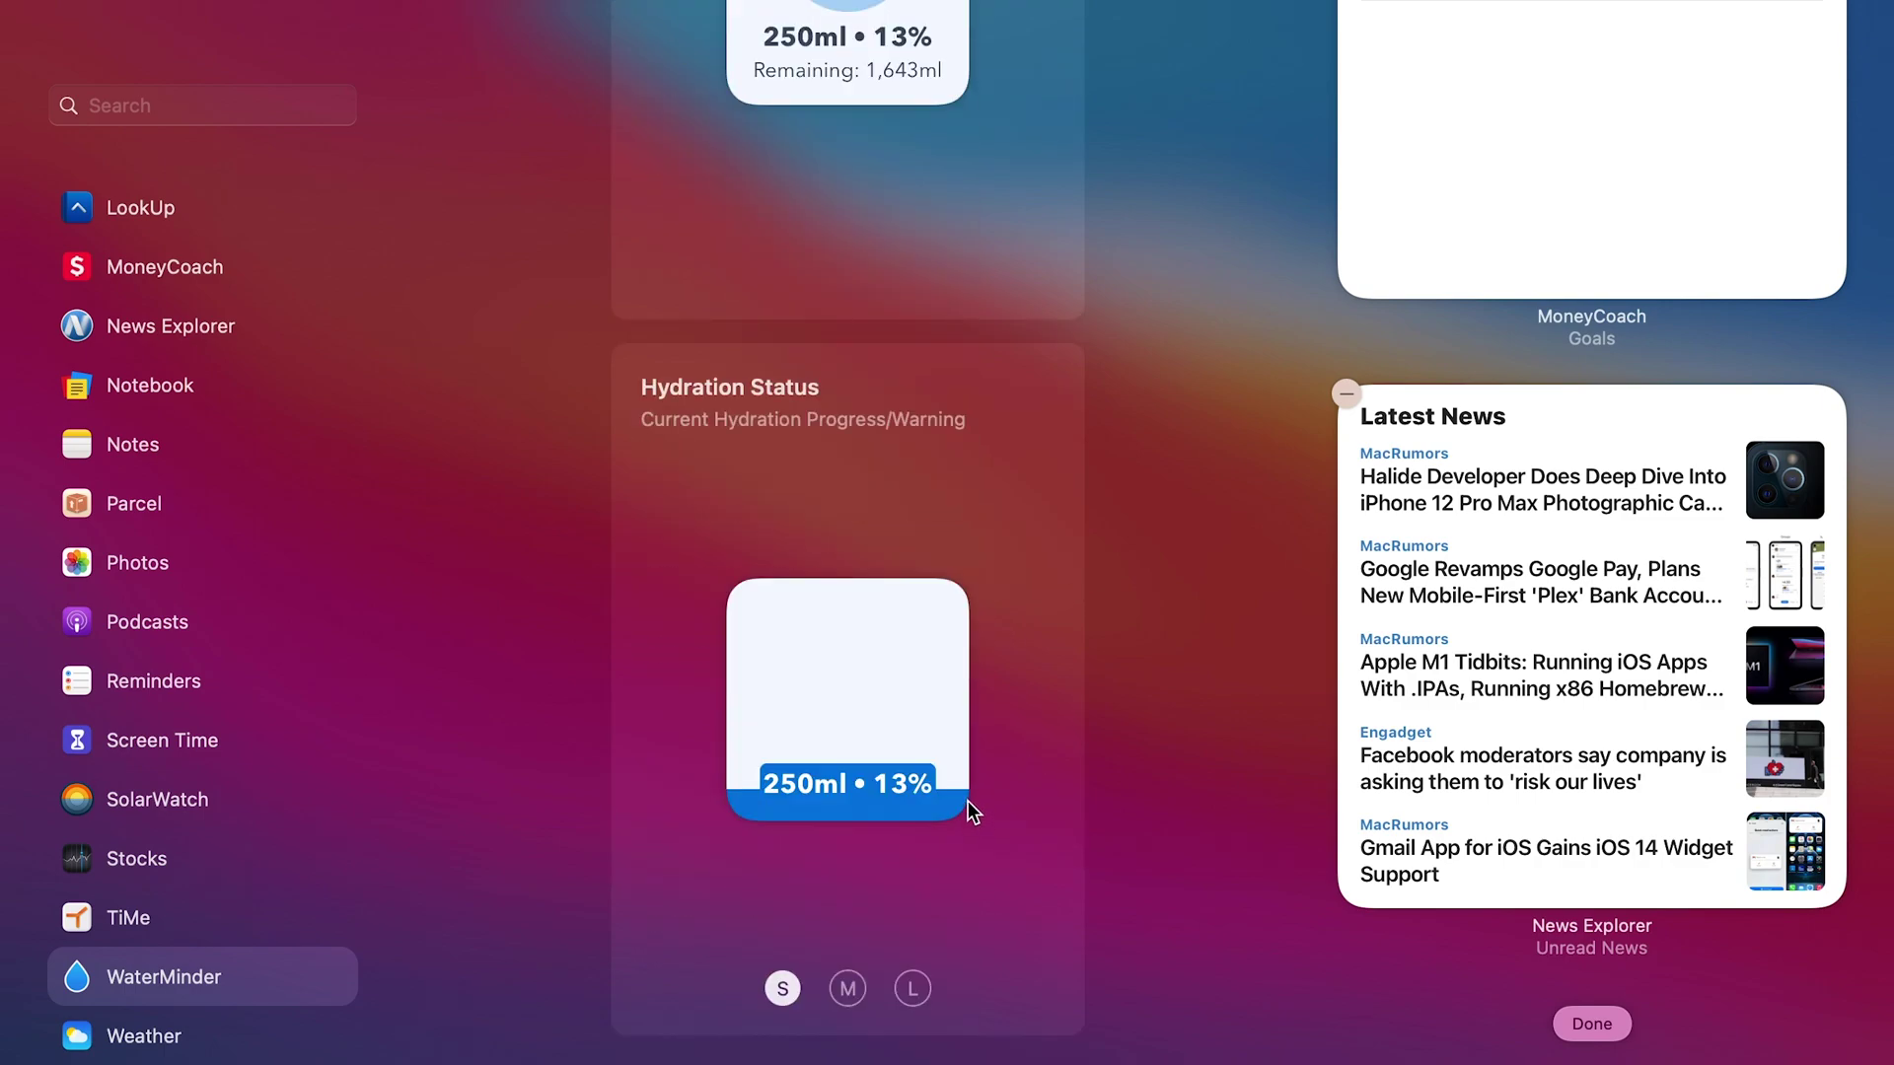
mouse_move(965, 797)
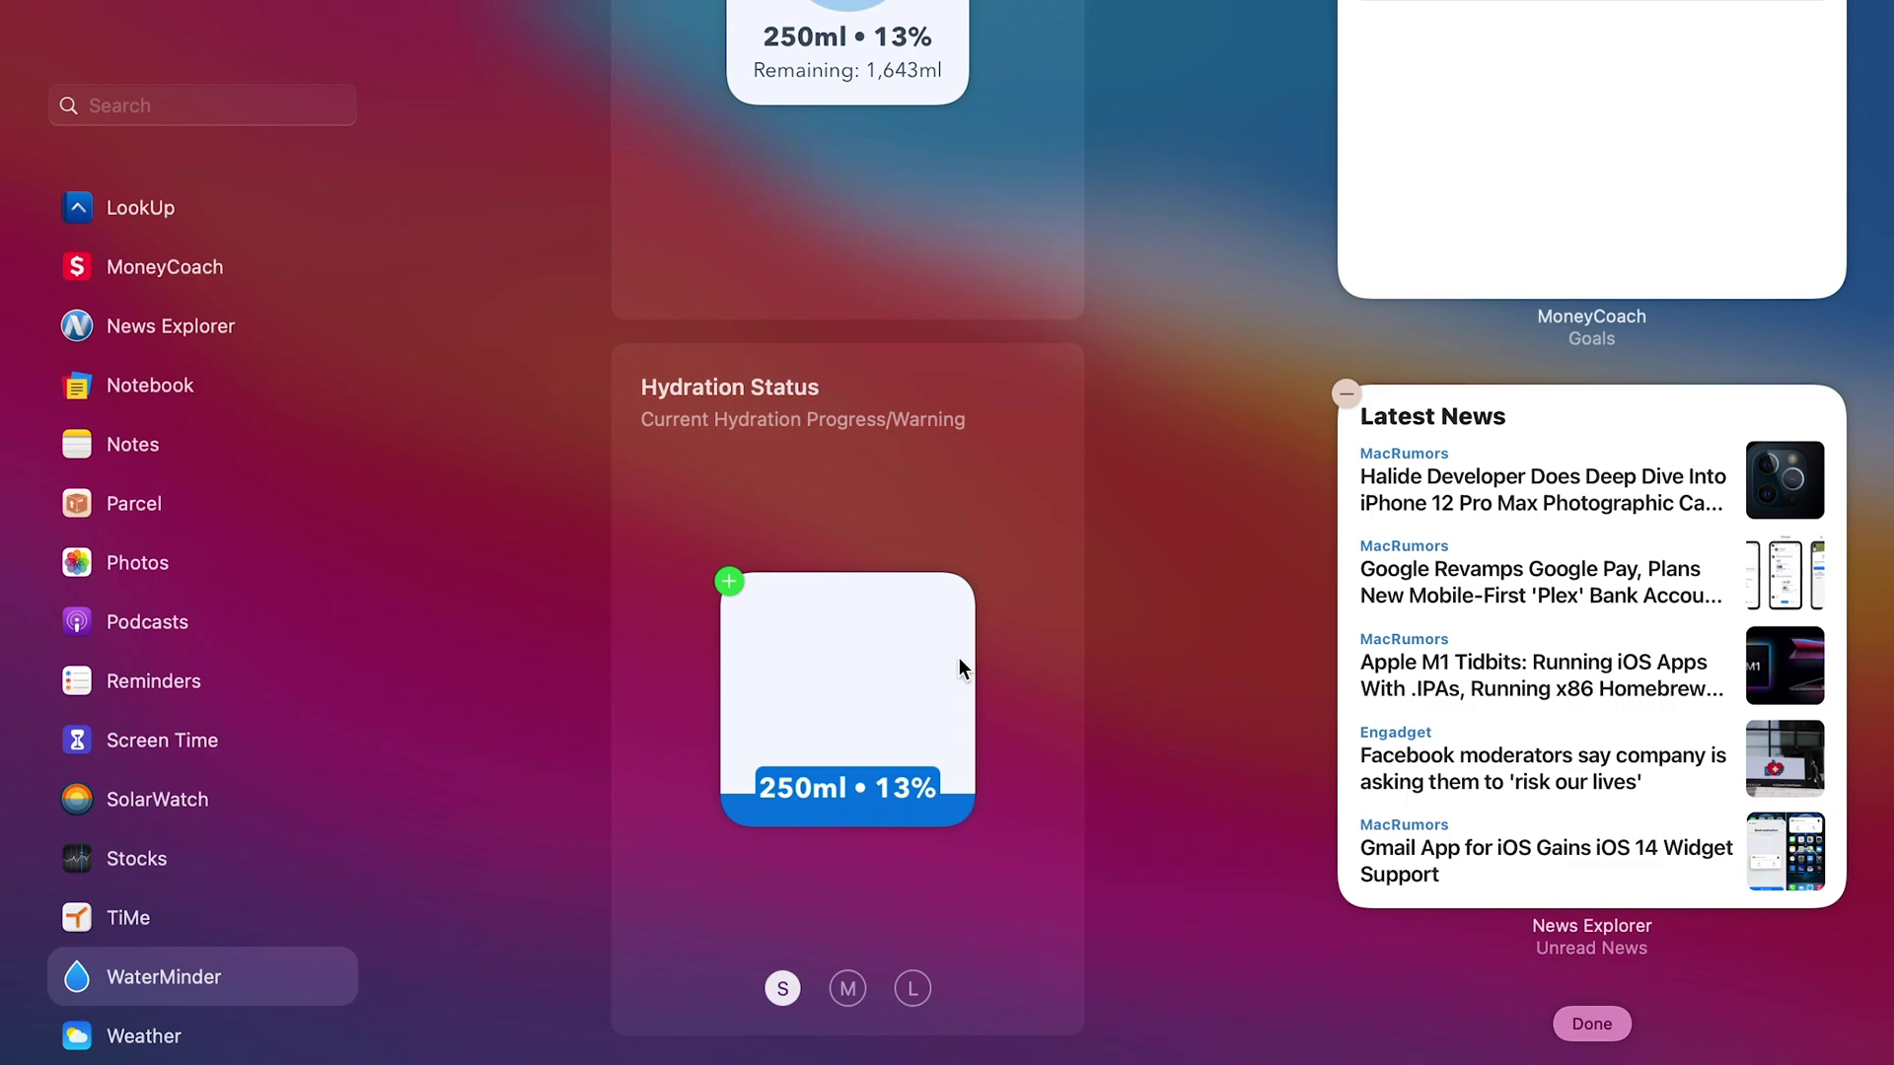
click(846, 988)
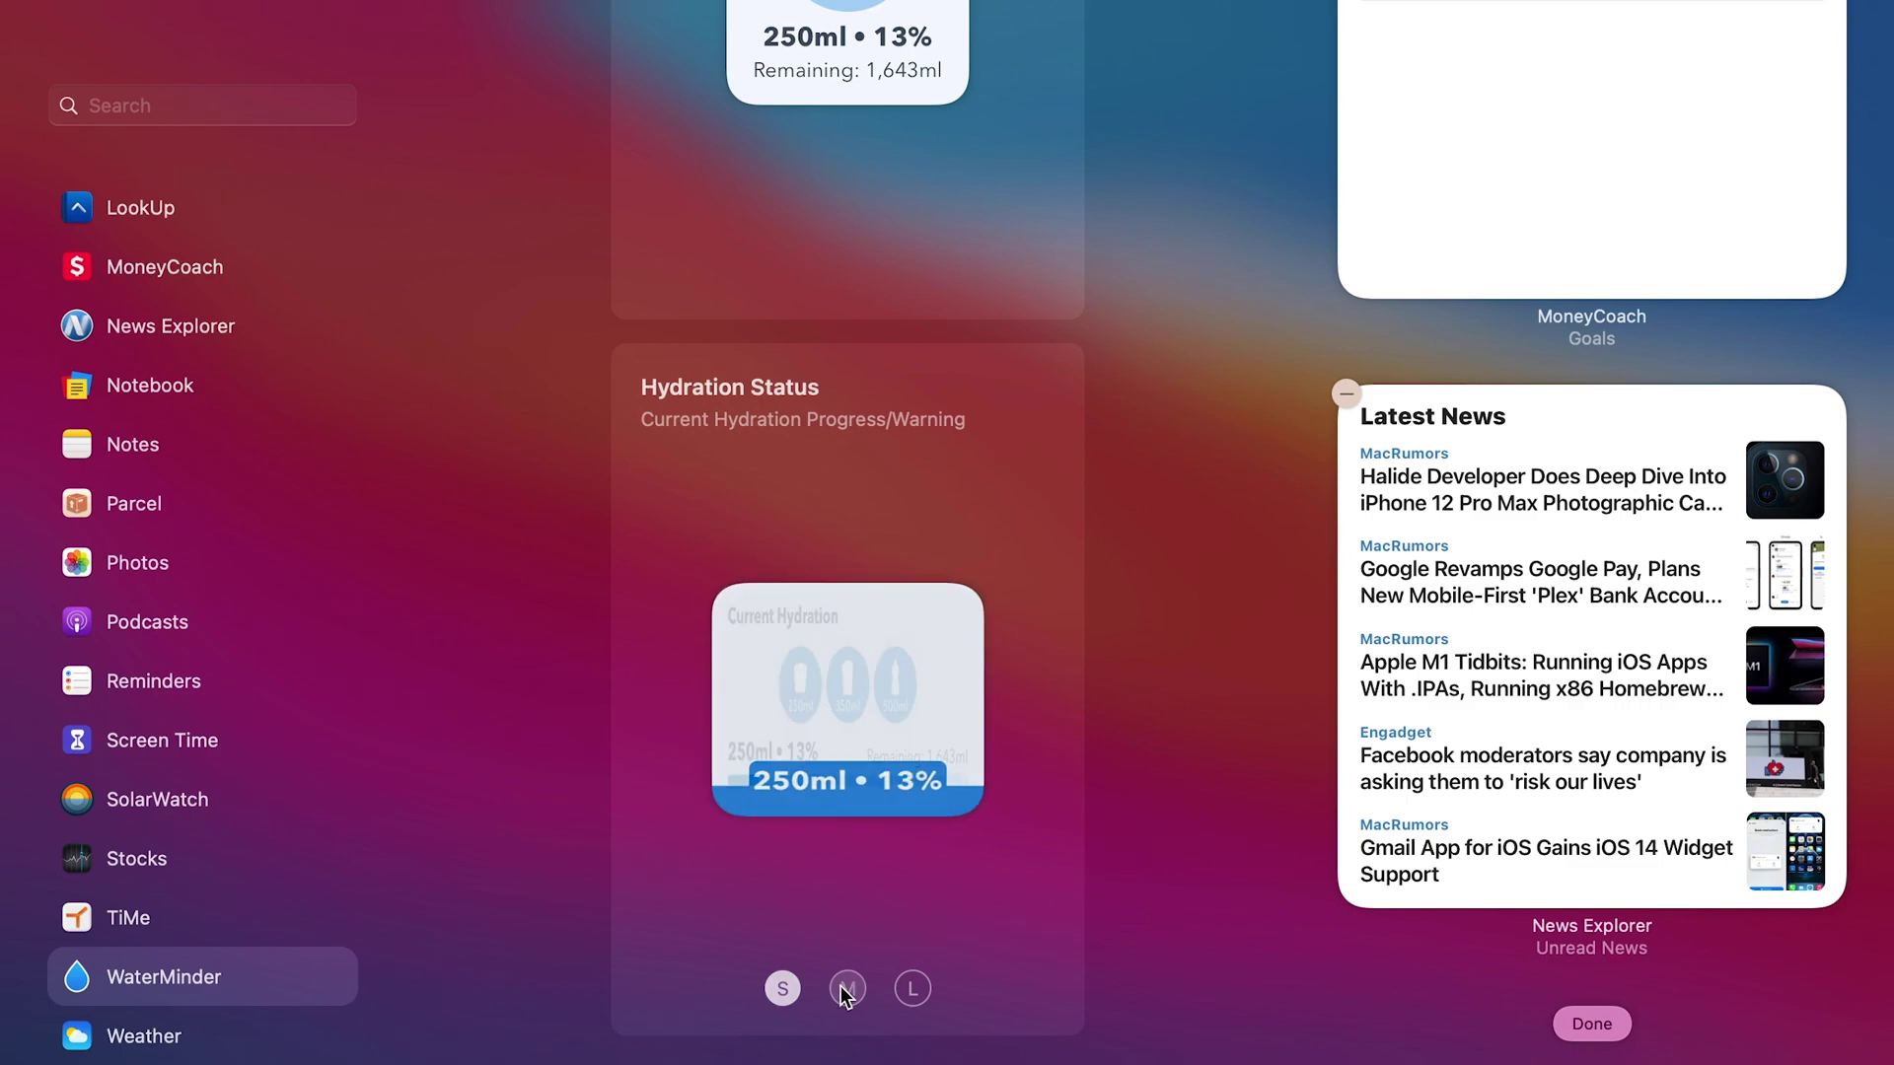
mouse_move(700, 755)
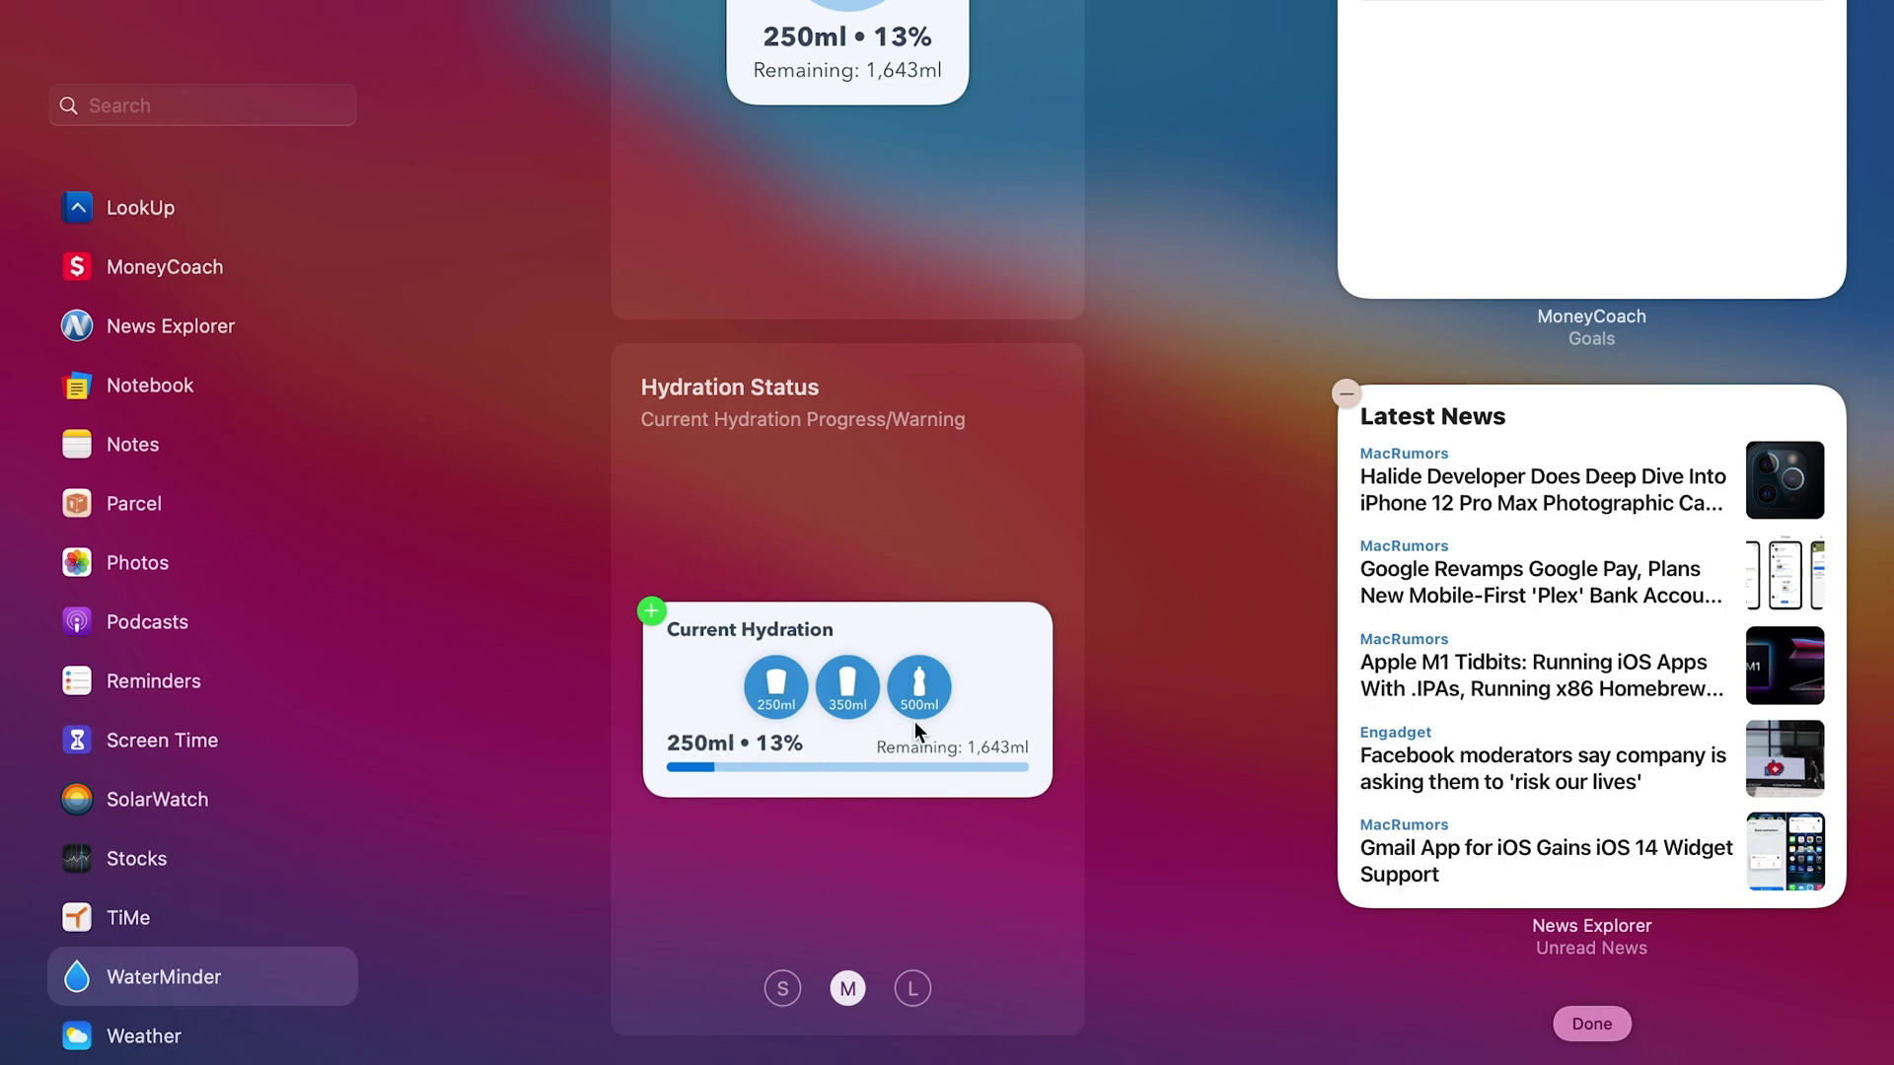
click(912, 989)
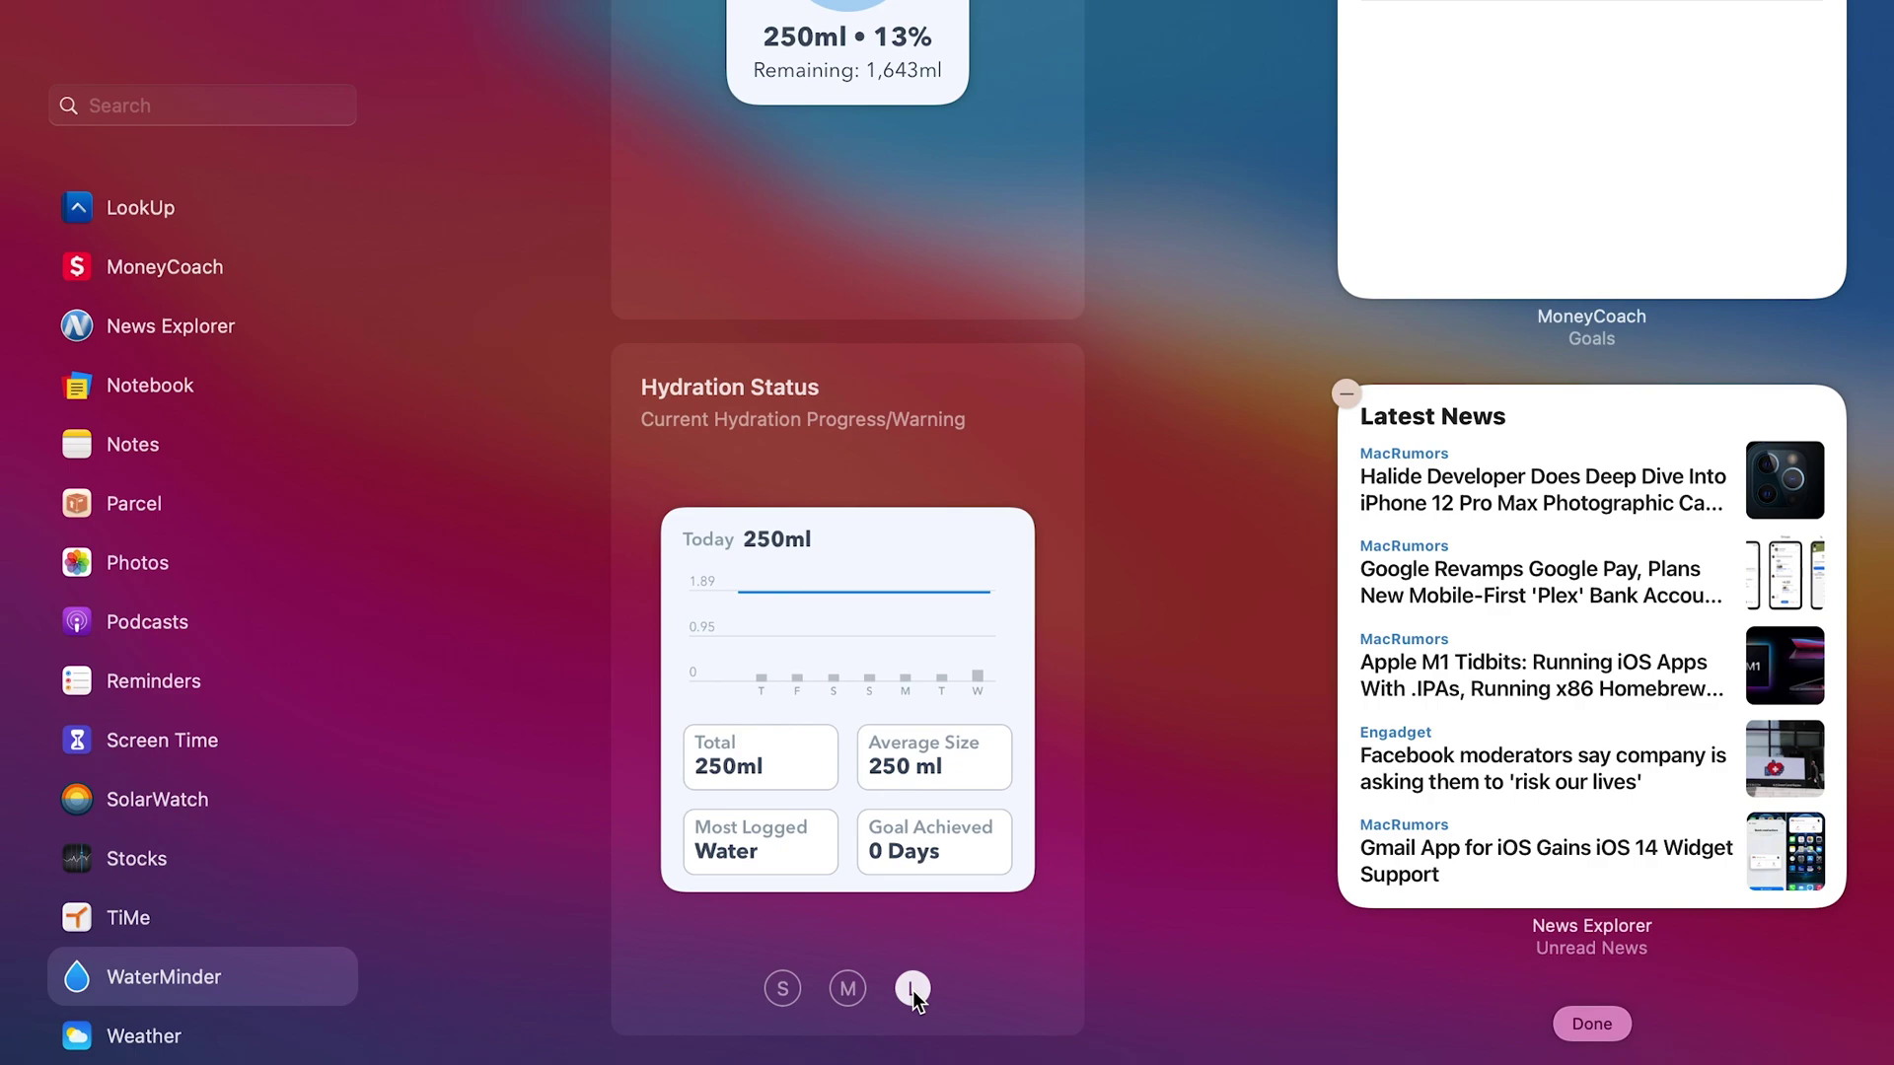
Scroll back up and switch the gallery to the Weather app's widgets.
mouse_move(846, 655)
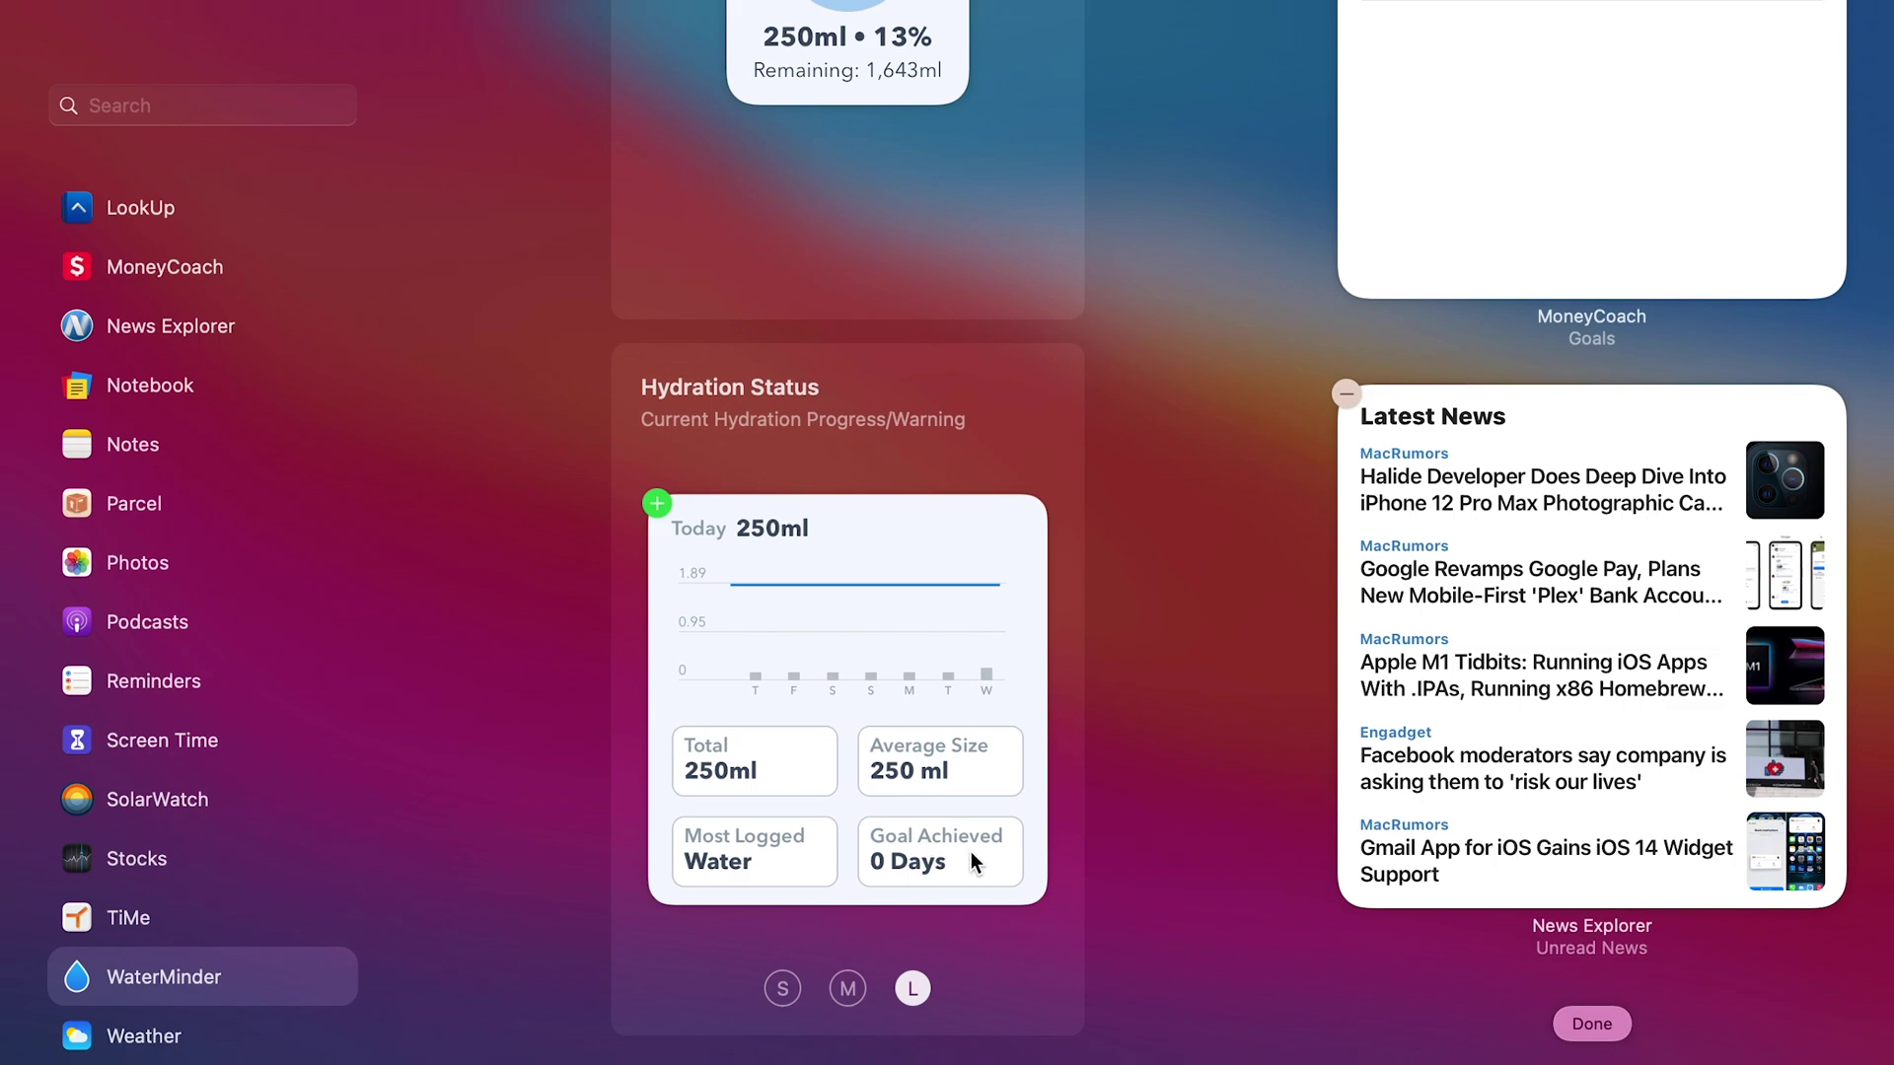
scroll(878, 691, up, 8)
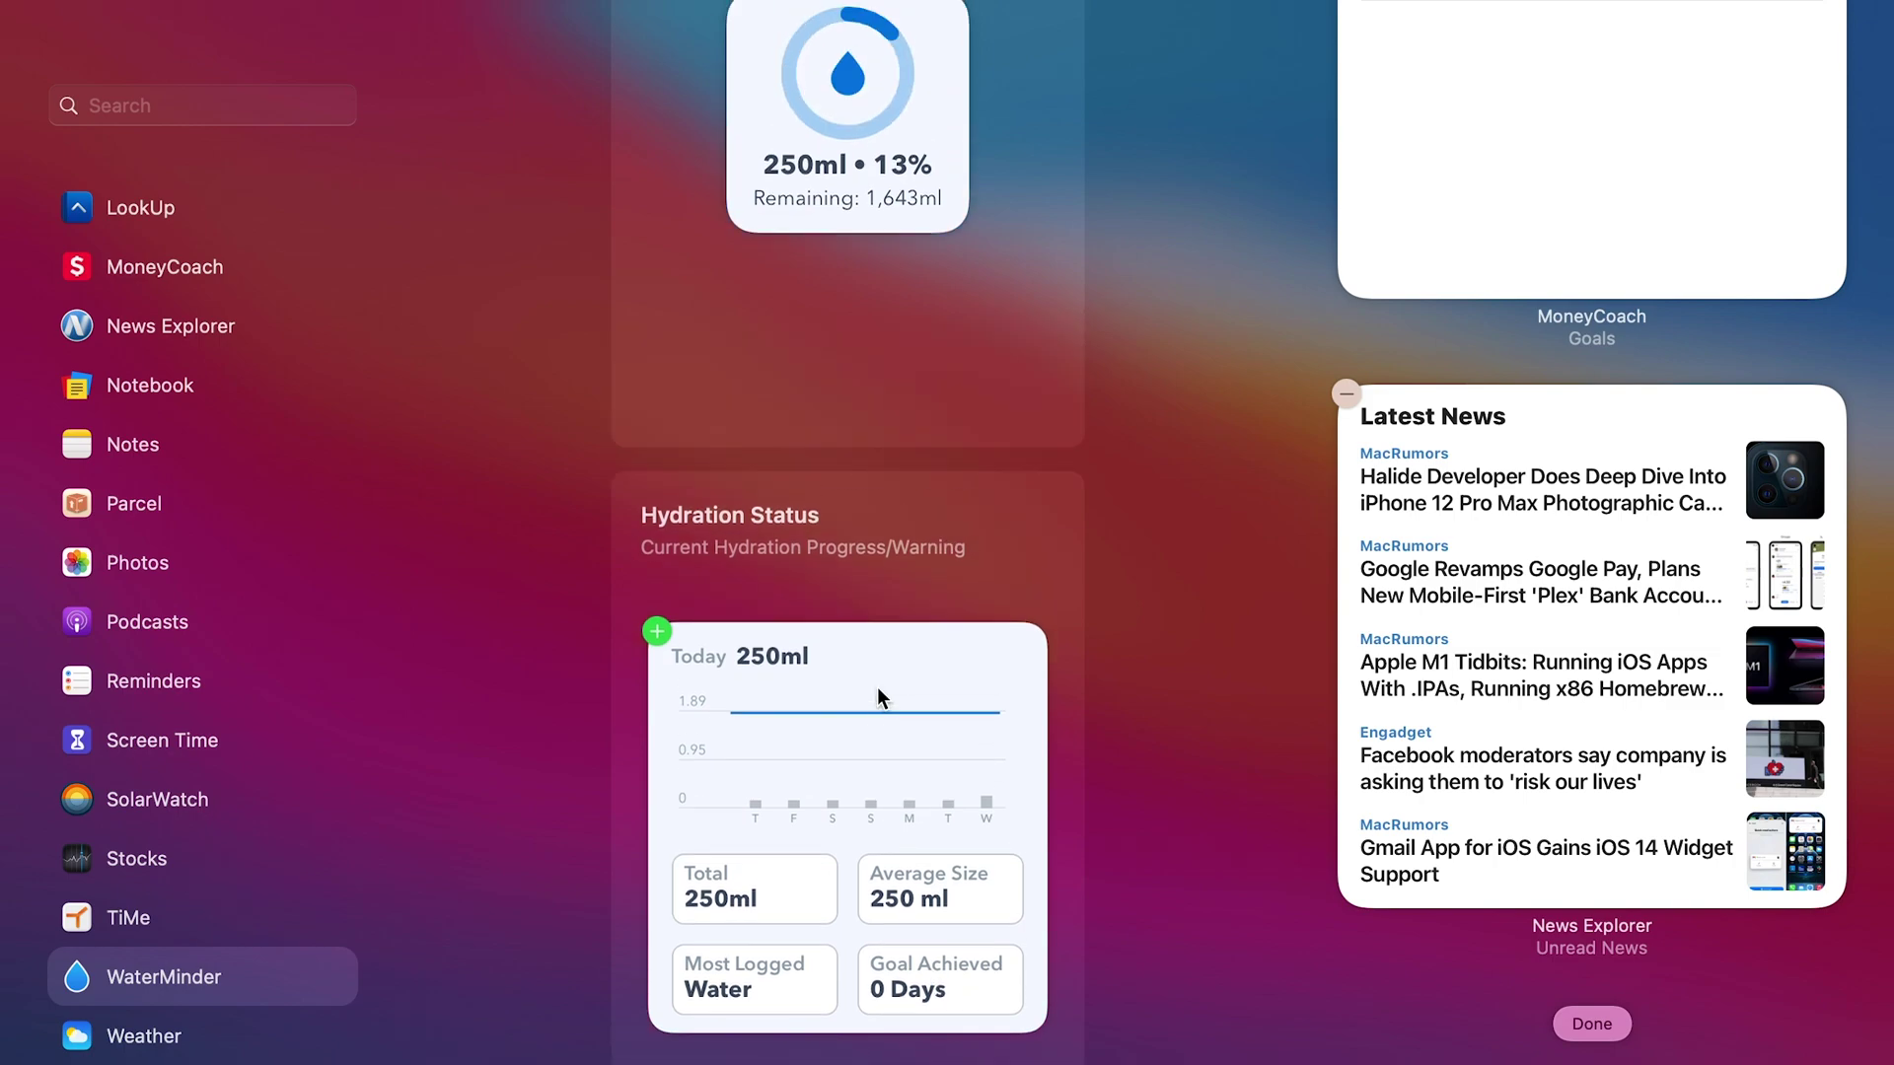
scroll(881, 698, up, 15)
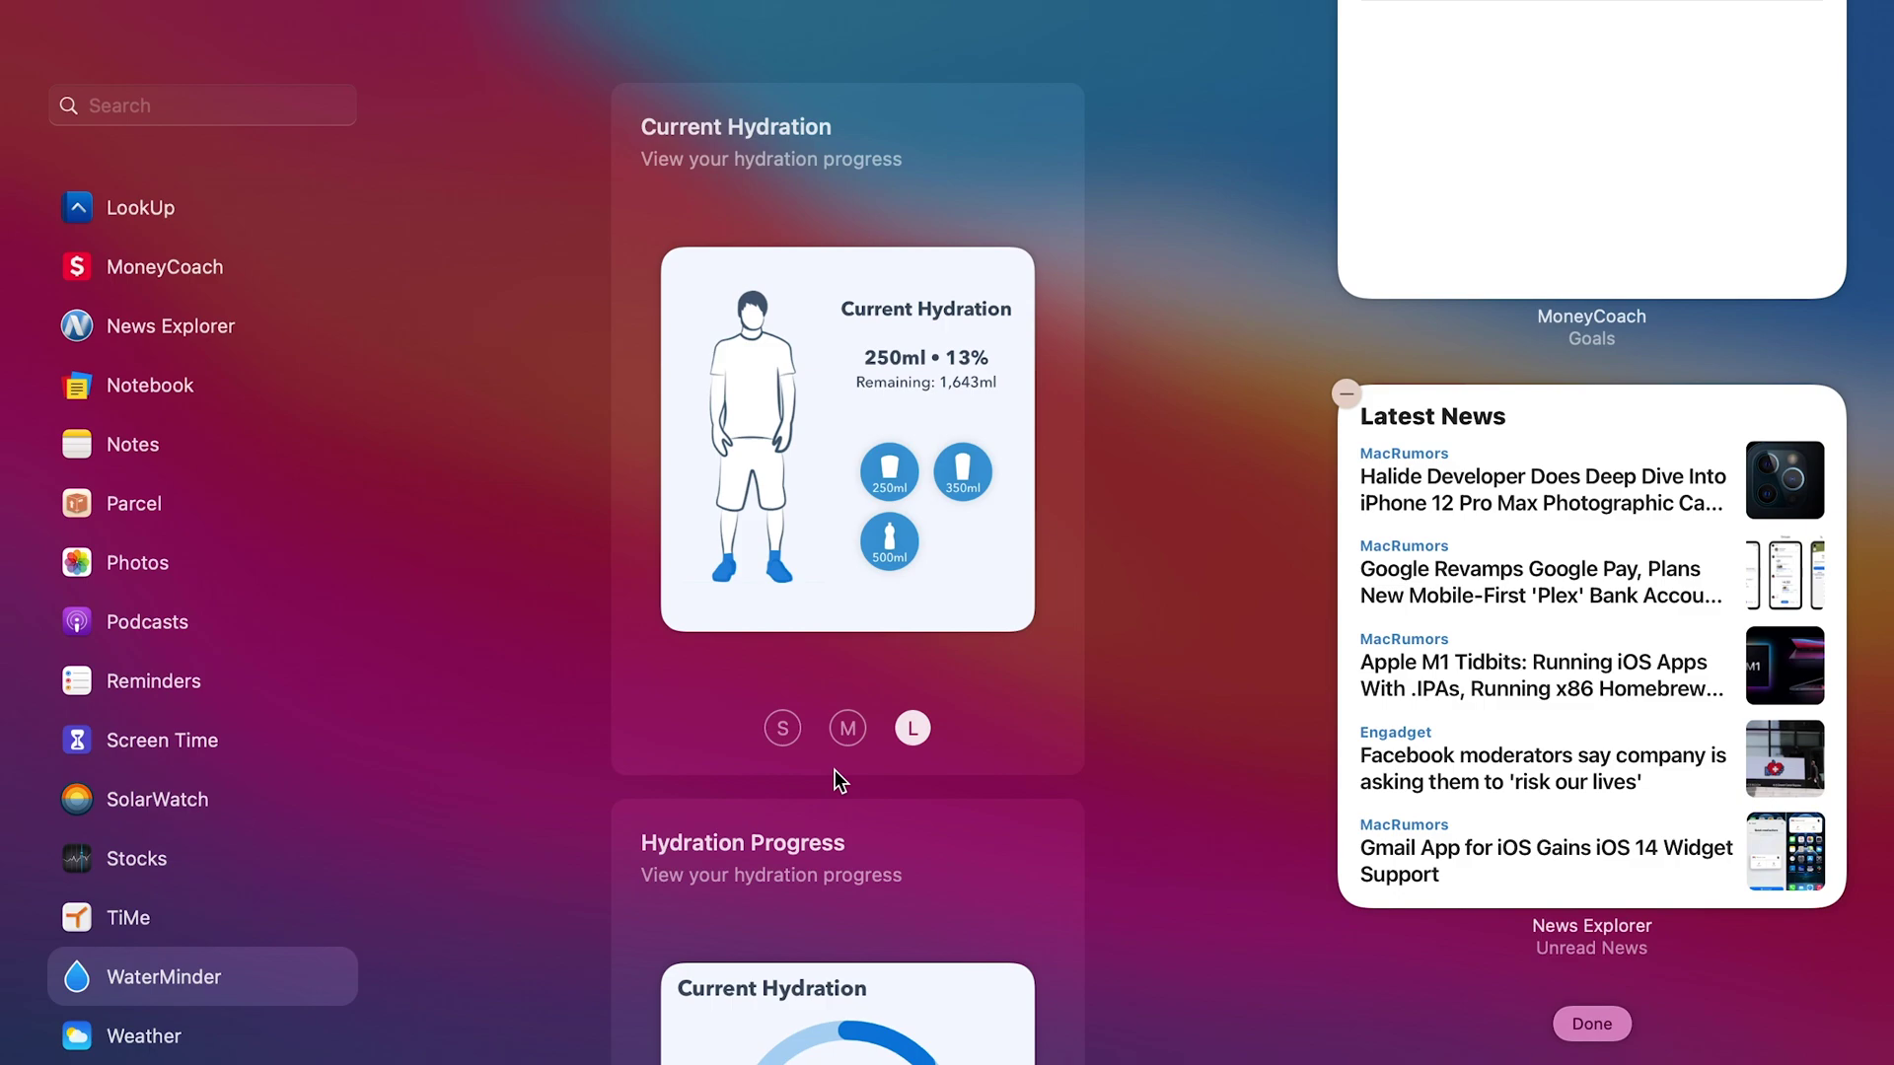
click(164, 1038)
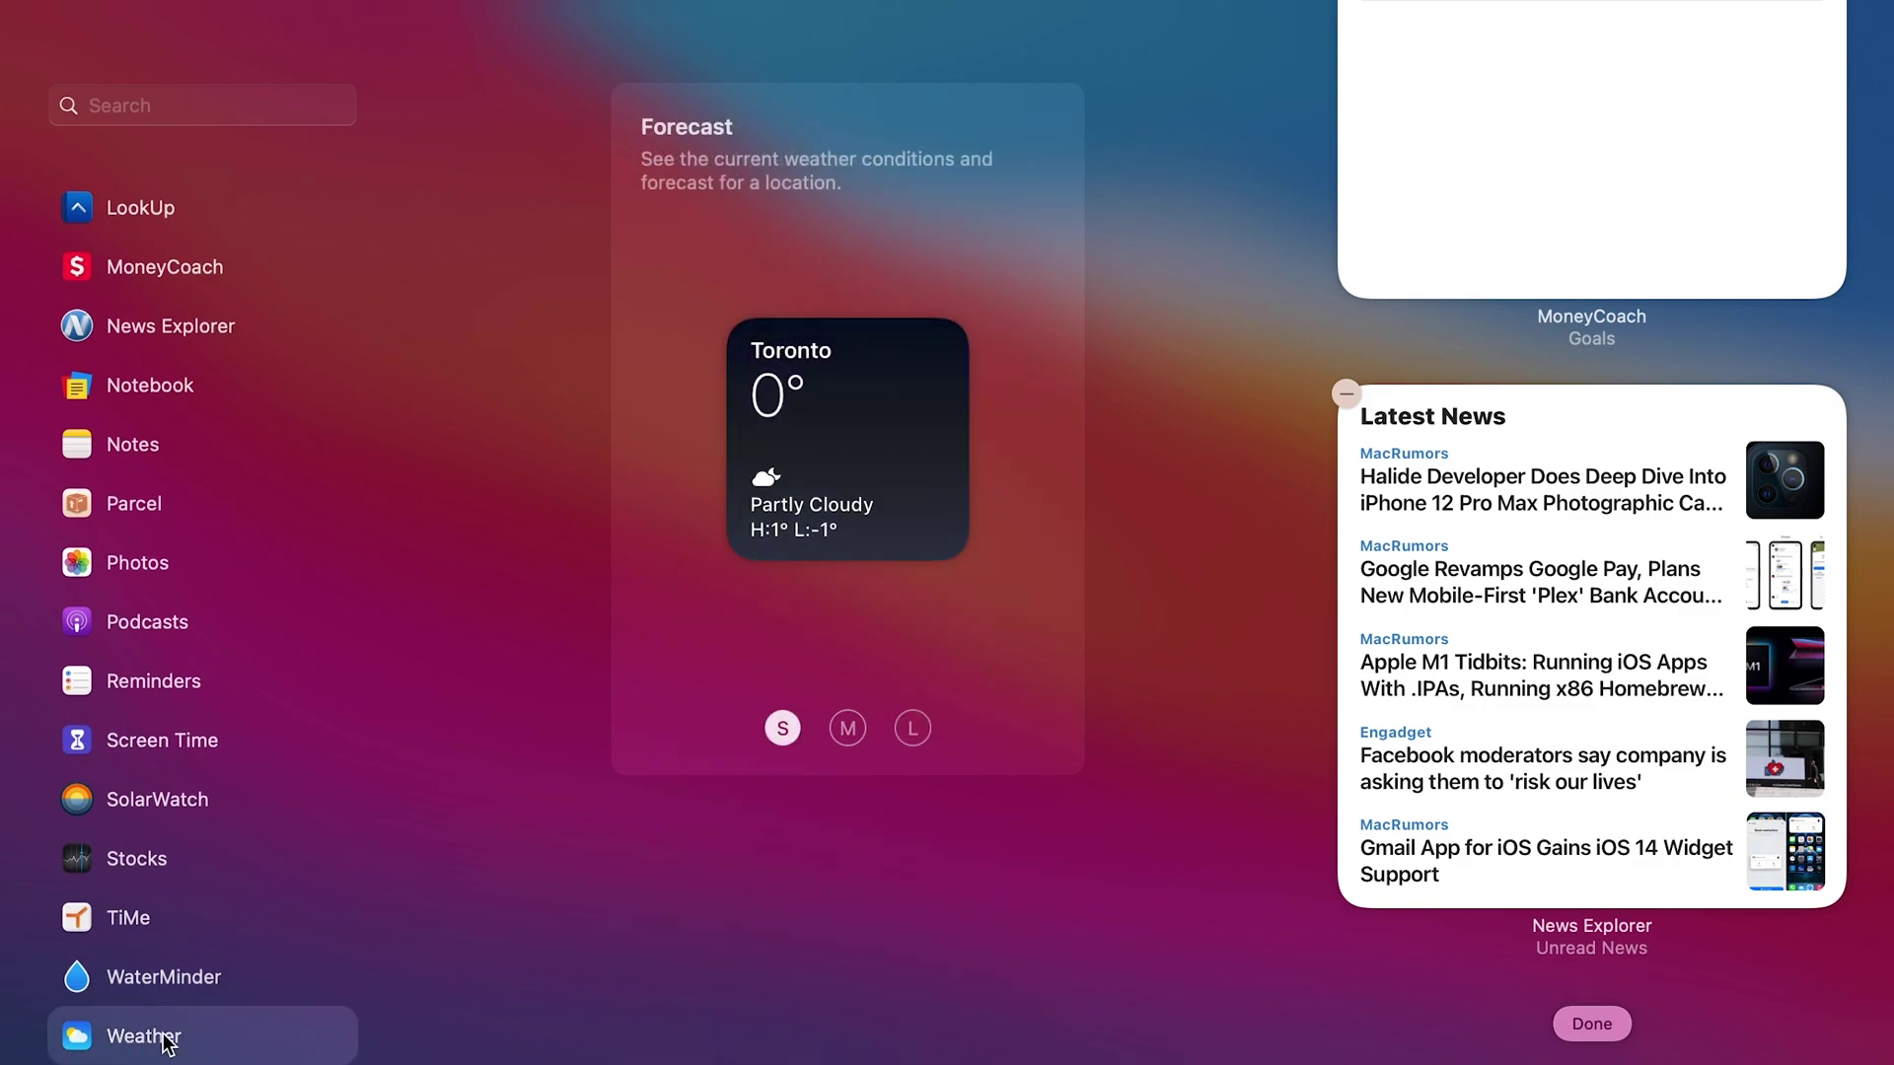
Preview Weather's Toronto Forecast widget at medium, then large size, and return the column to the top.
mouse_move(812, 435)
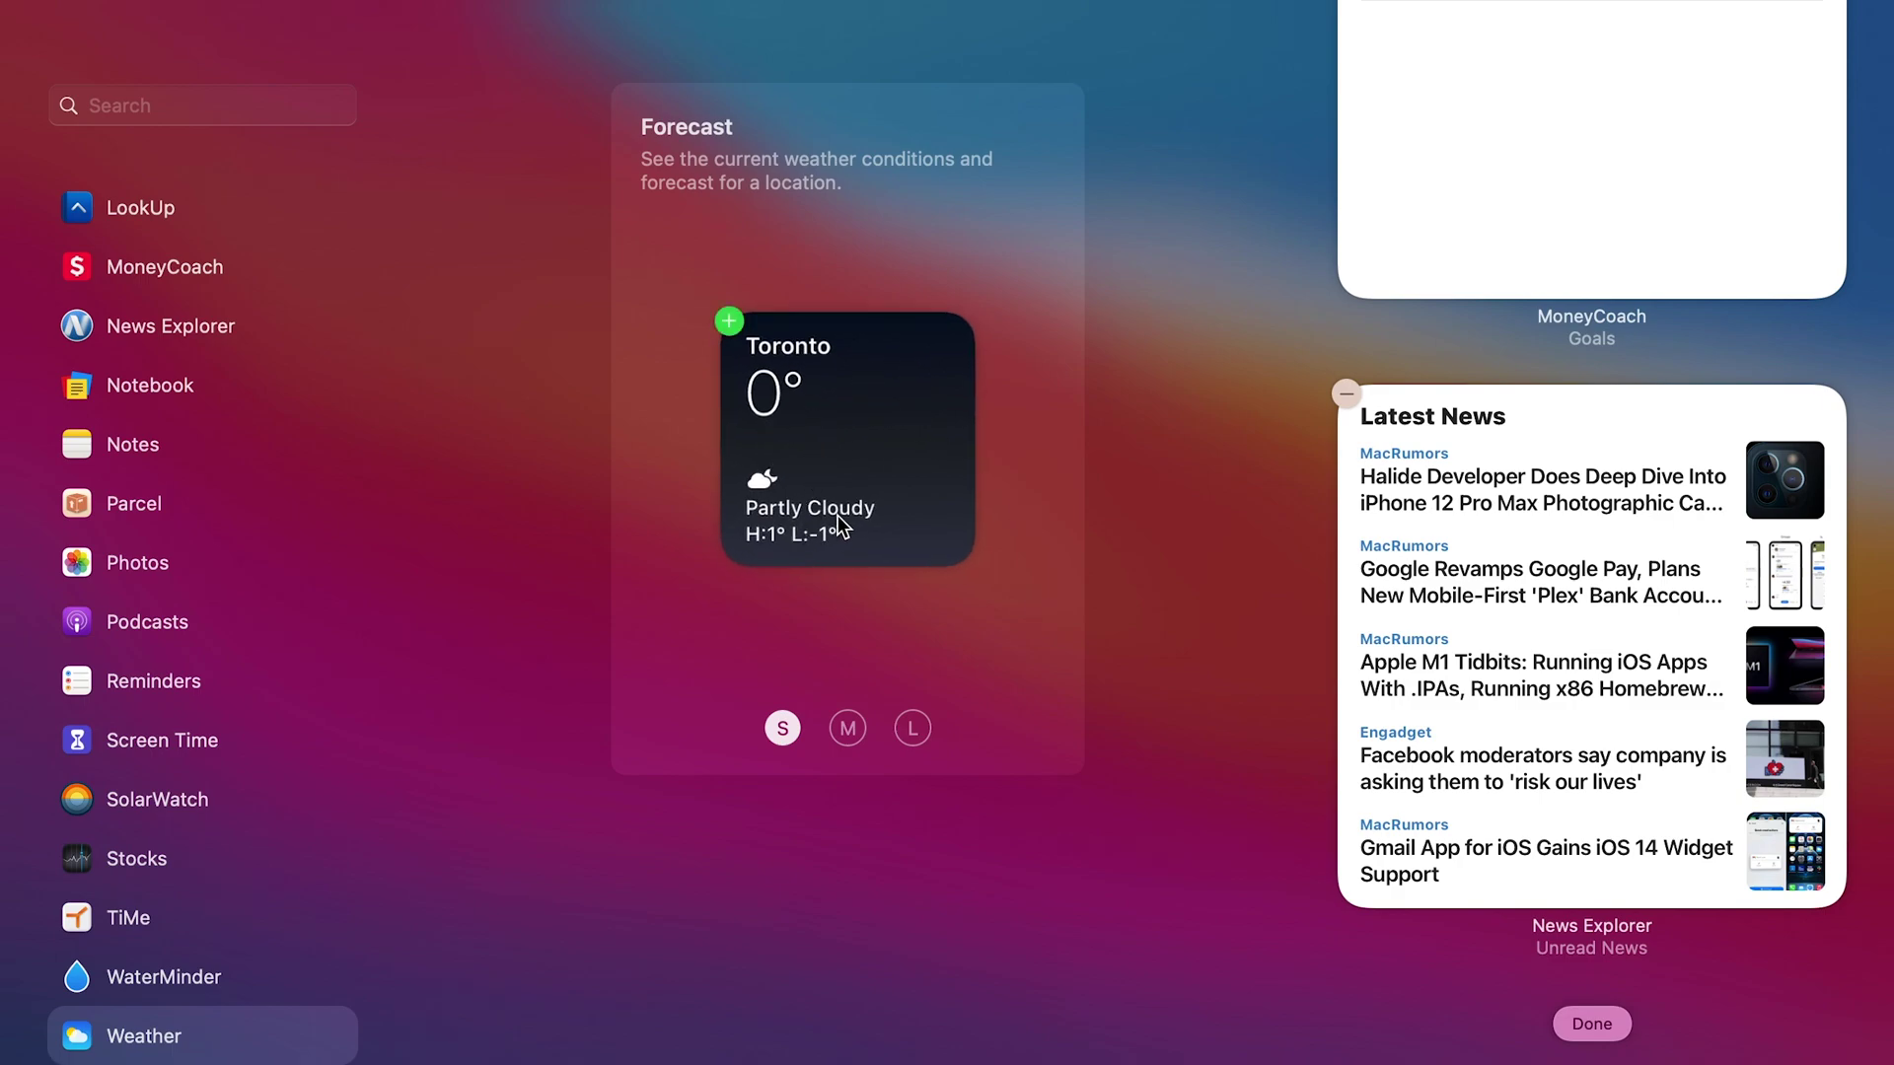
click(848, 728)
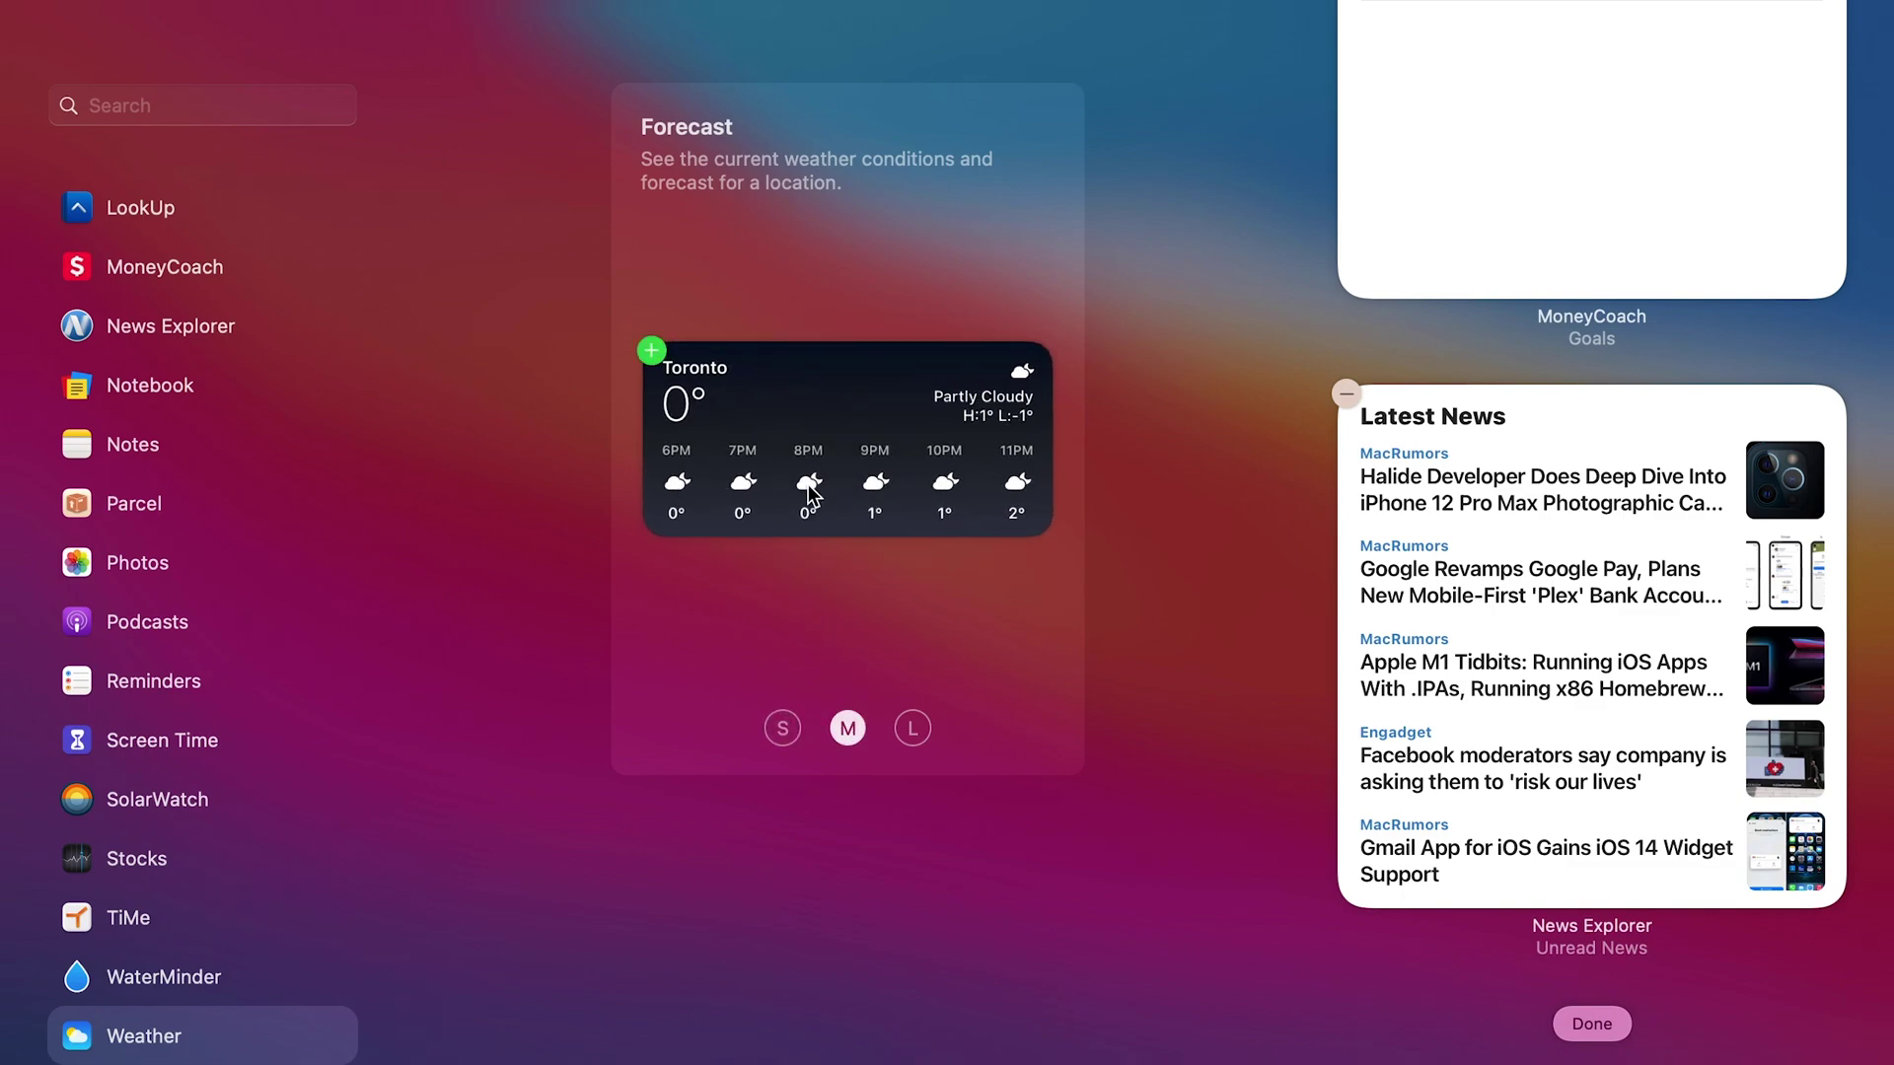
click(913, 728)
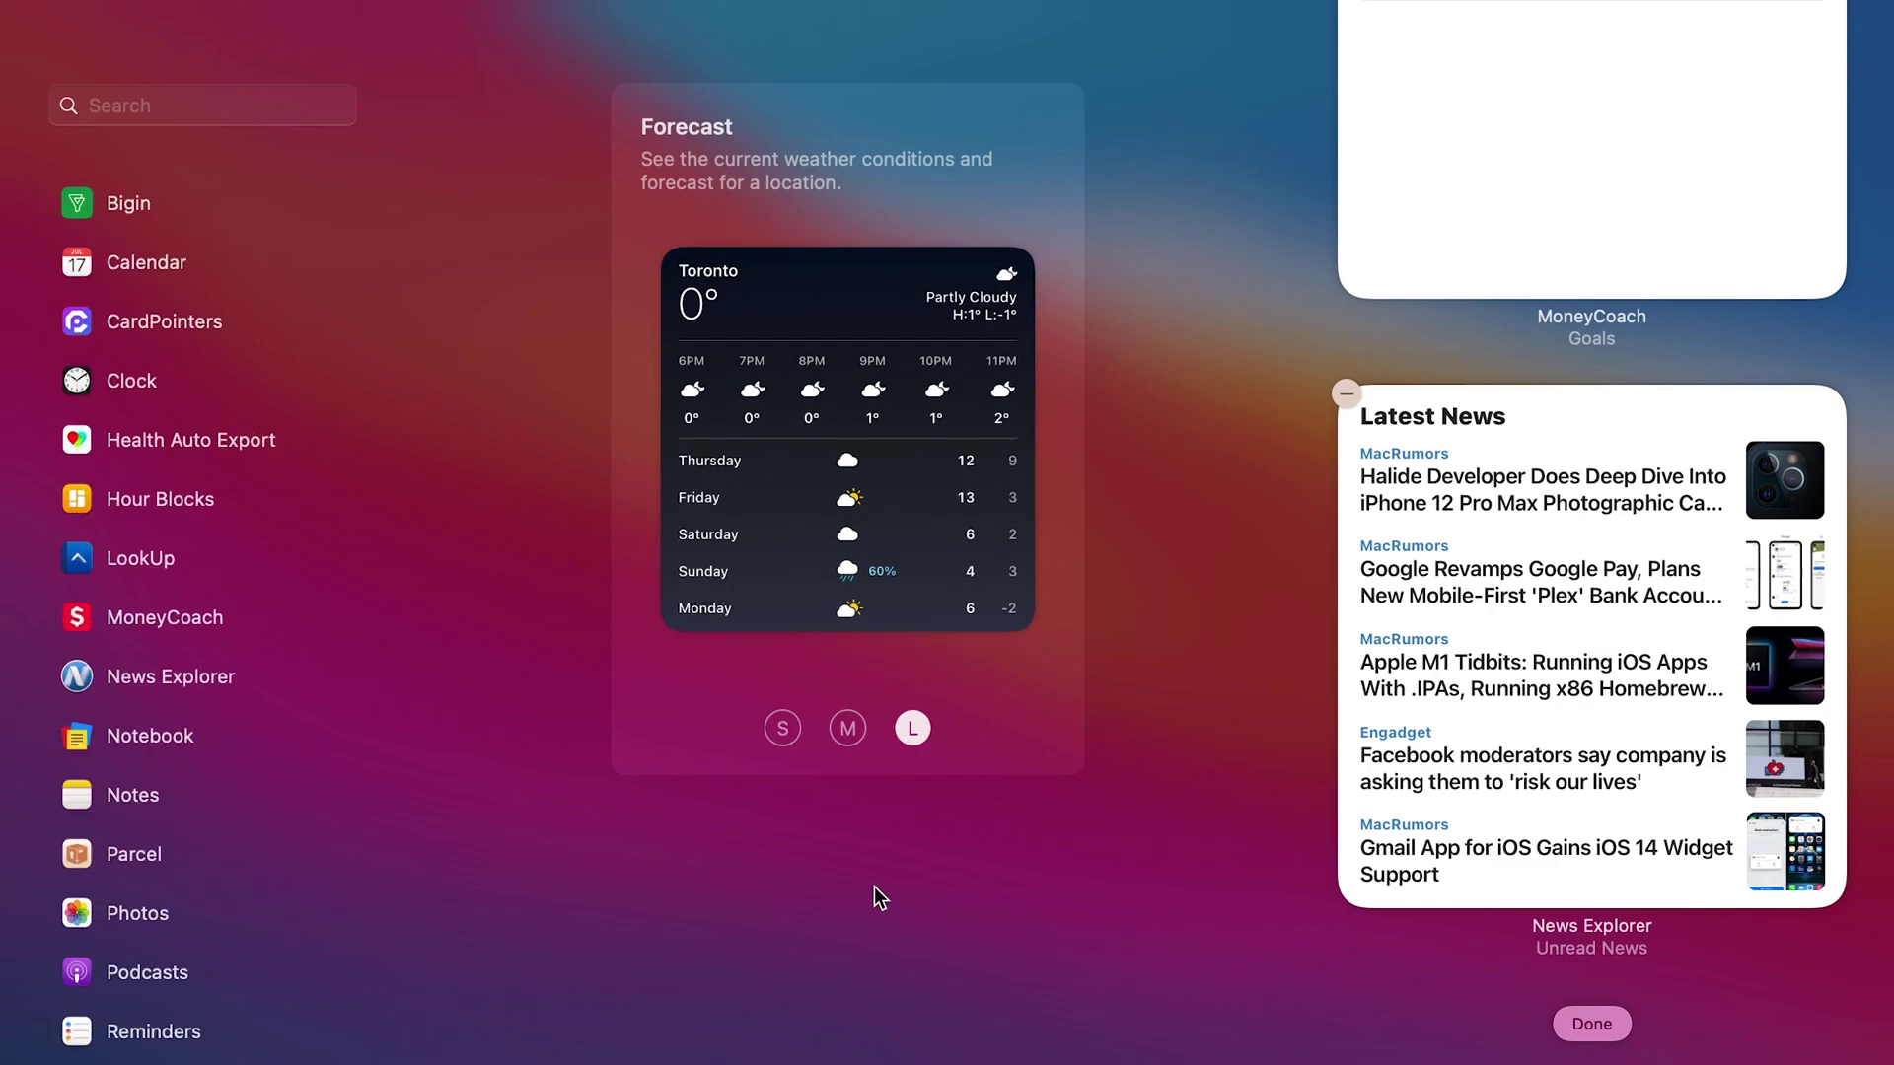
scroll(1728, 430, up, 10)
scroll(1729, 438, up, 15)
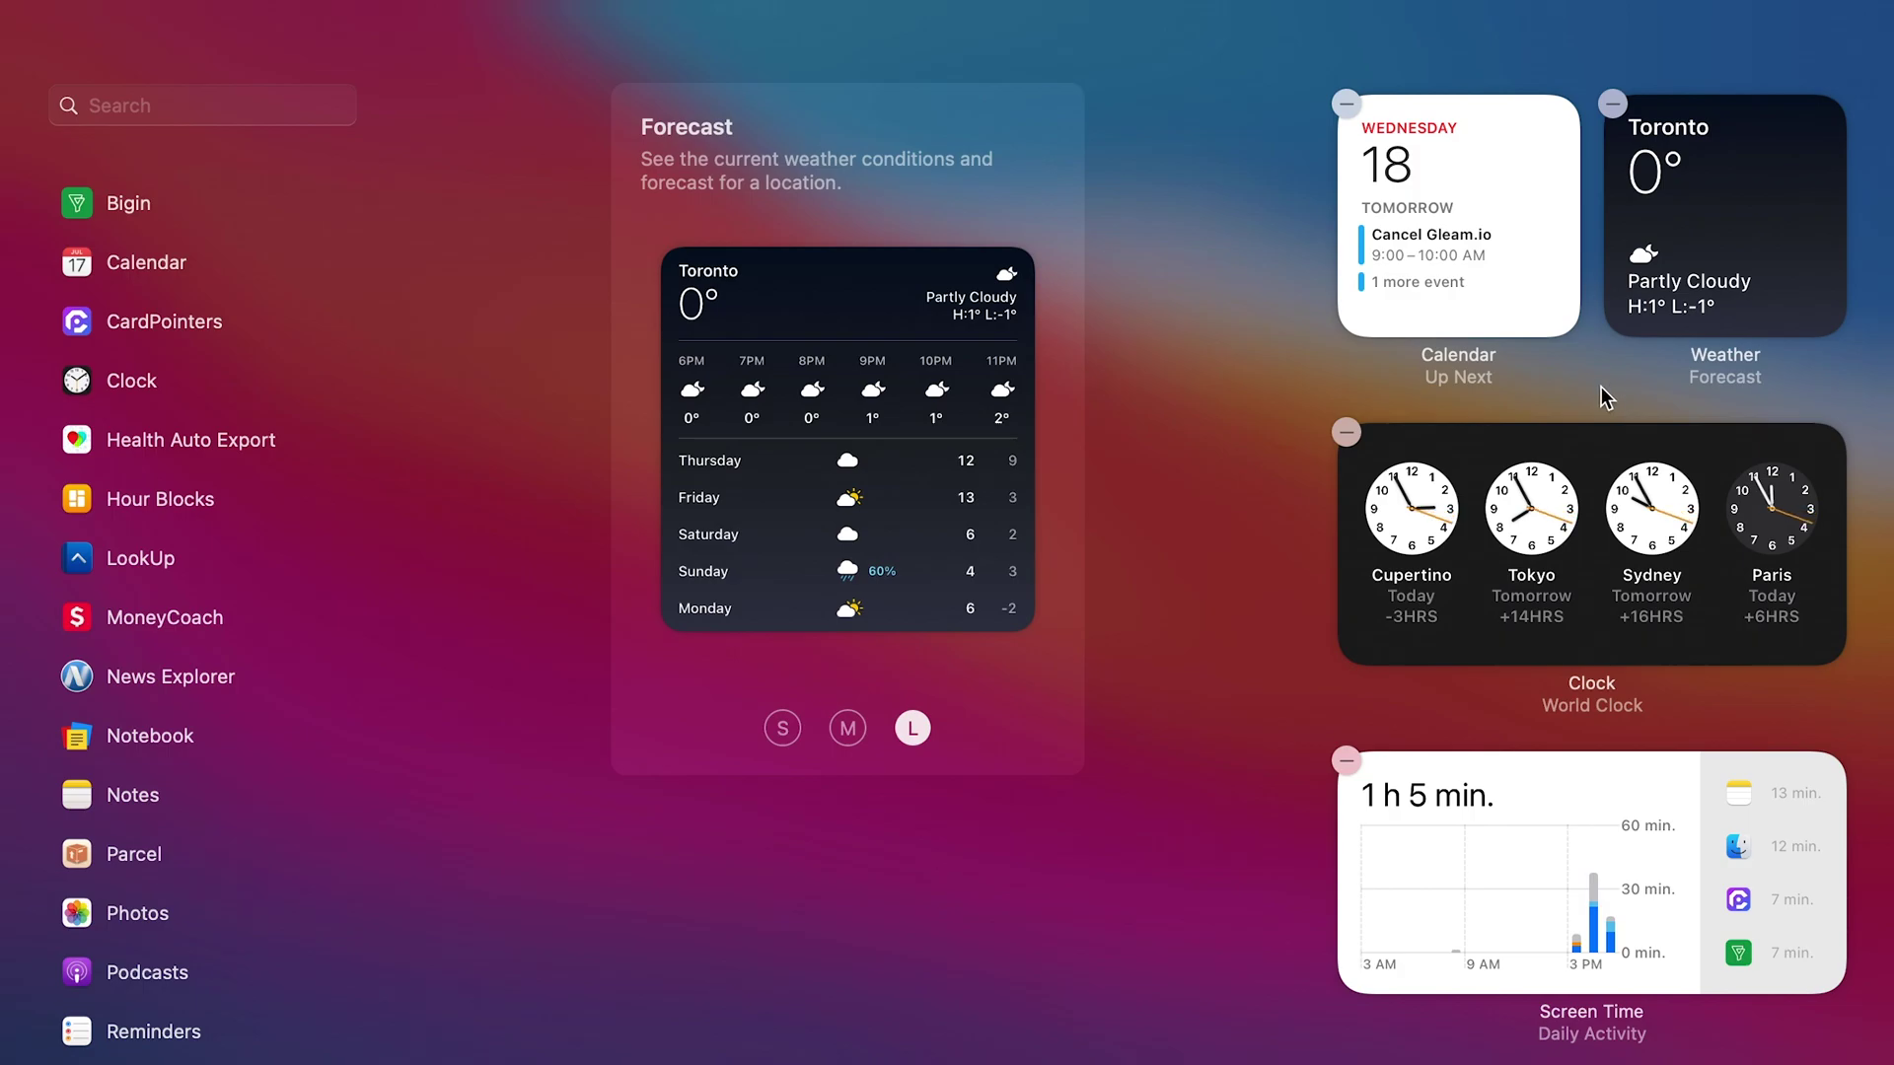
Finish widget editing, dismiss Notification Center, and close the News Explorer window.
click(1225, 661)
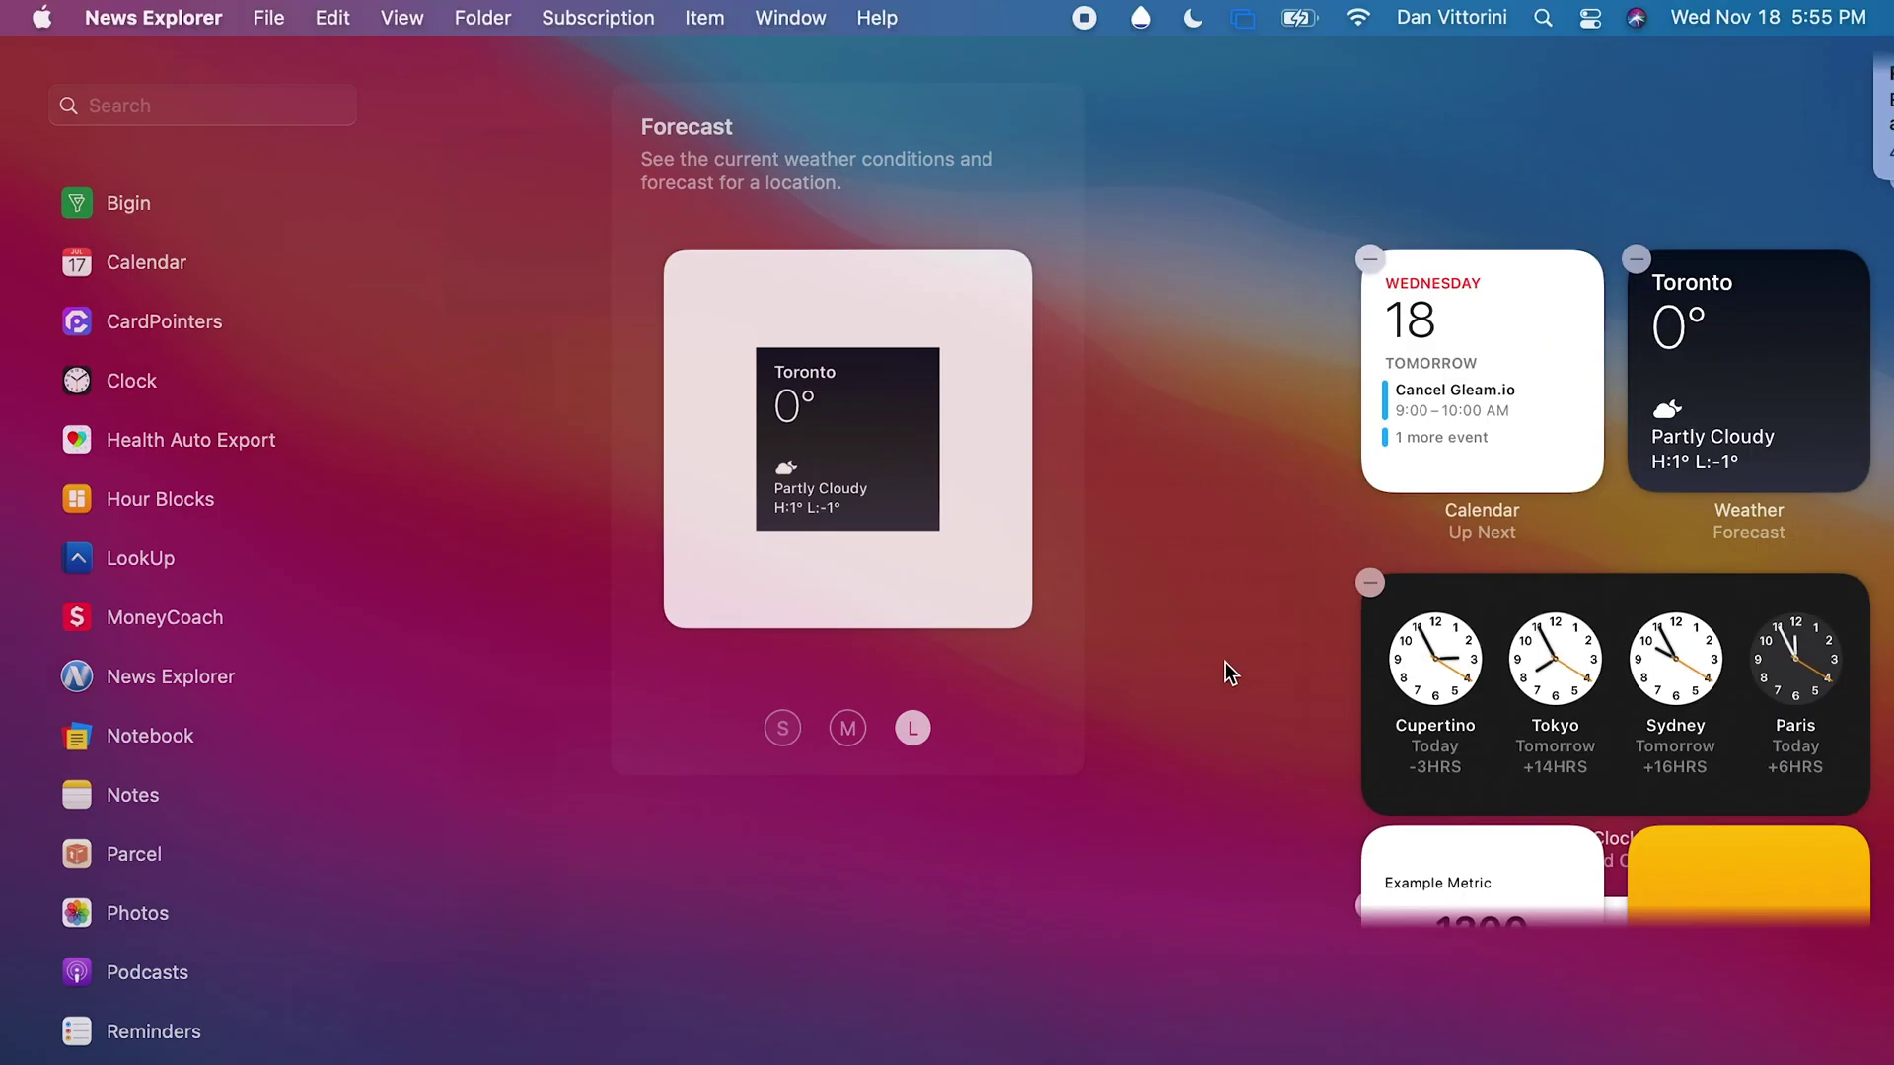
click(686, 533)
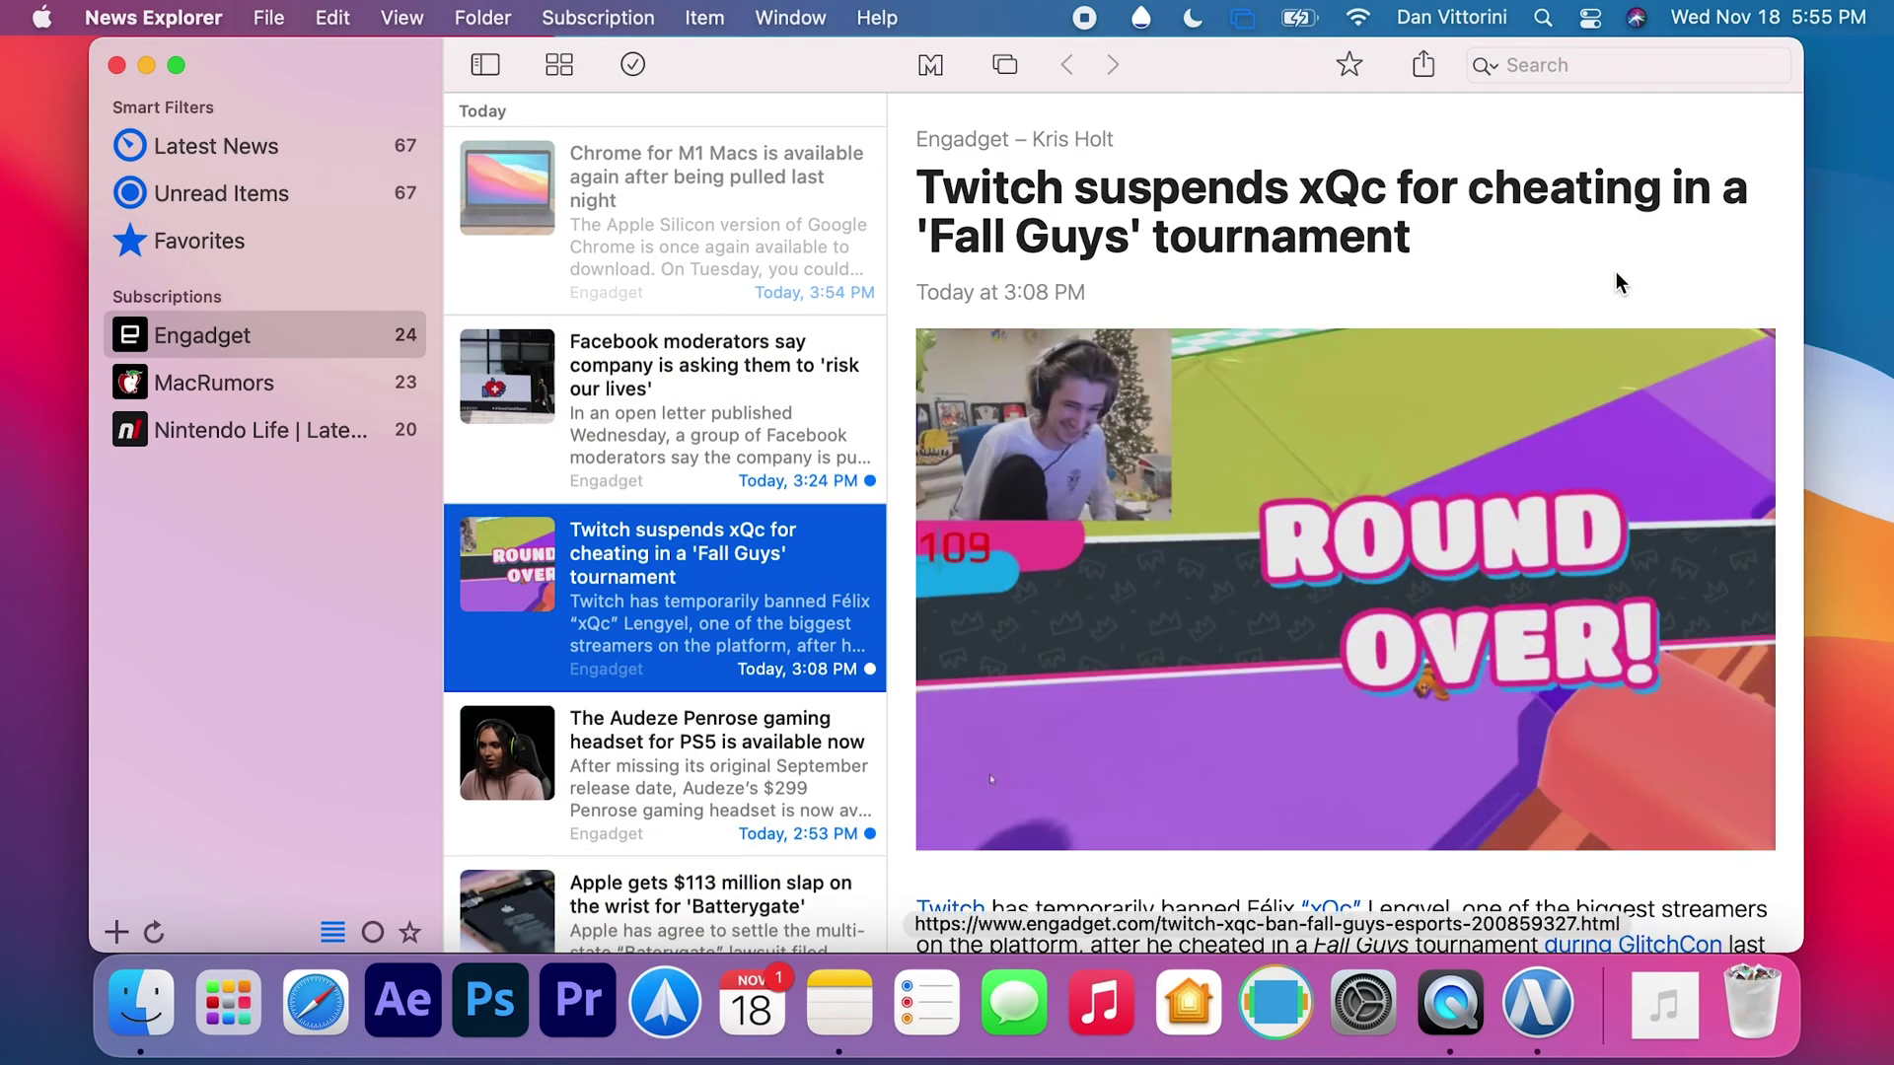
click(116, 65)
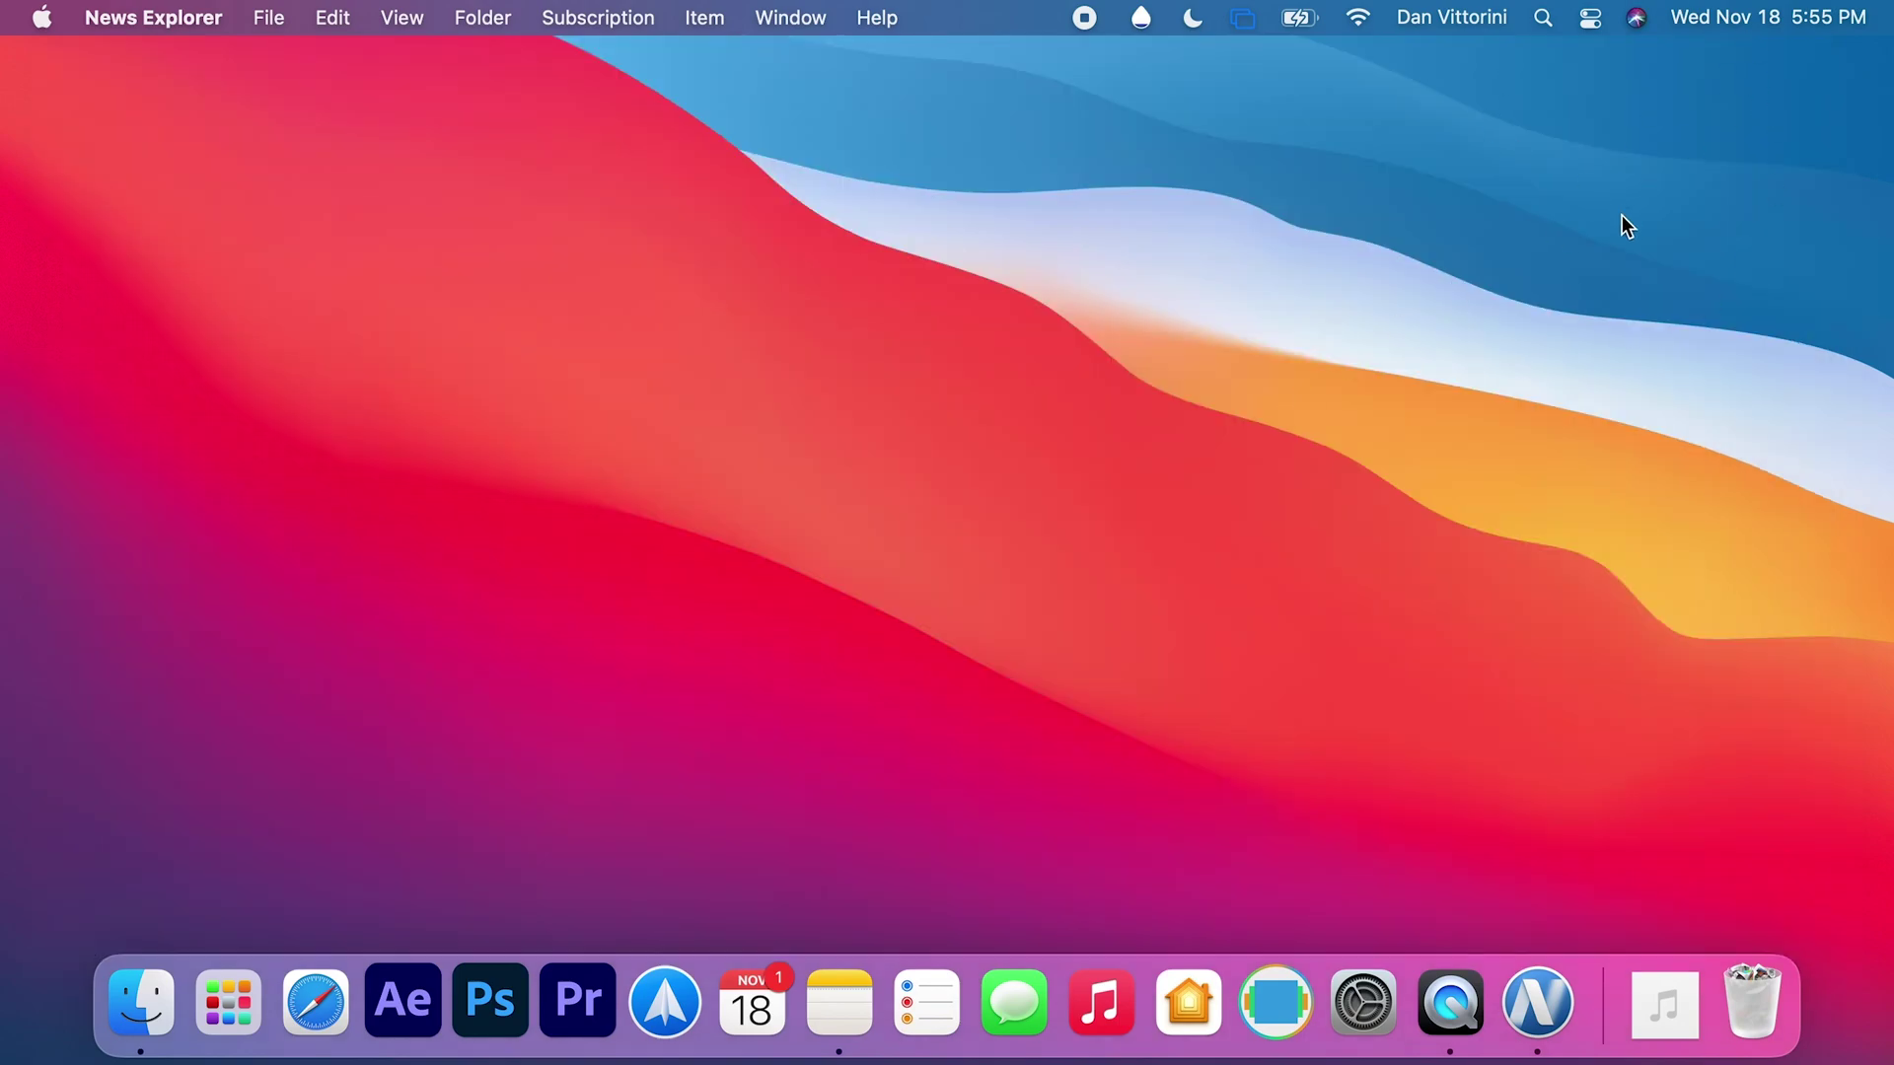